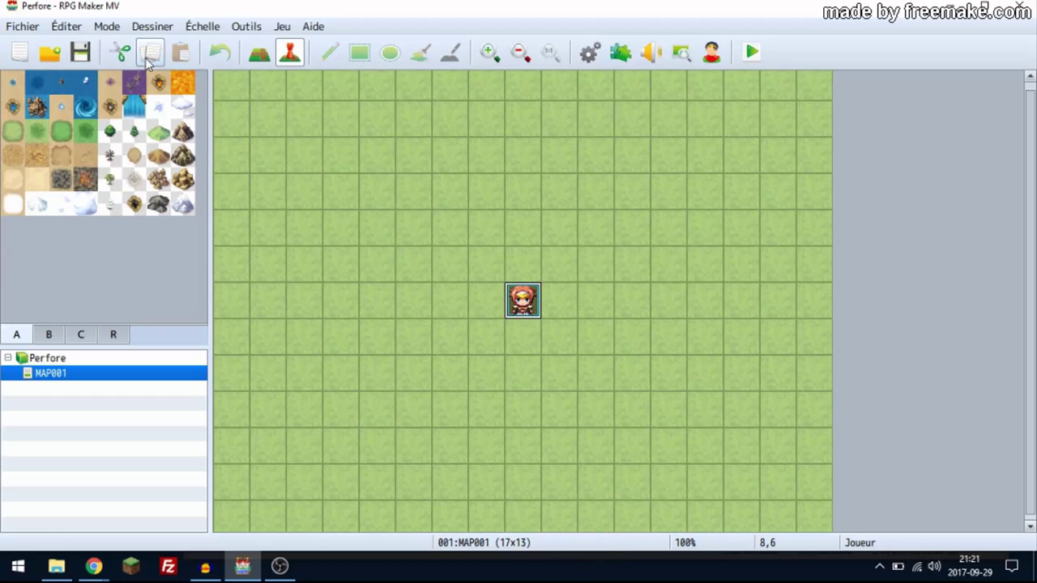
# Compare the map and event editing modes, view MAP001 at different zoom levels, and return to 100% scale.
pyautogui.click(259, 53)
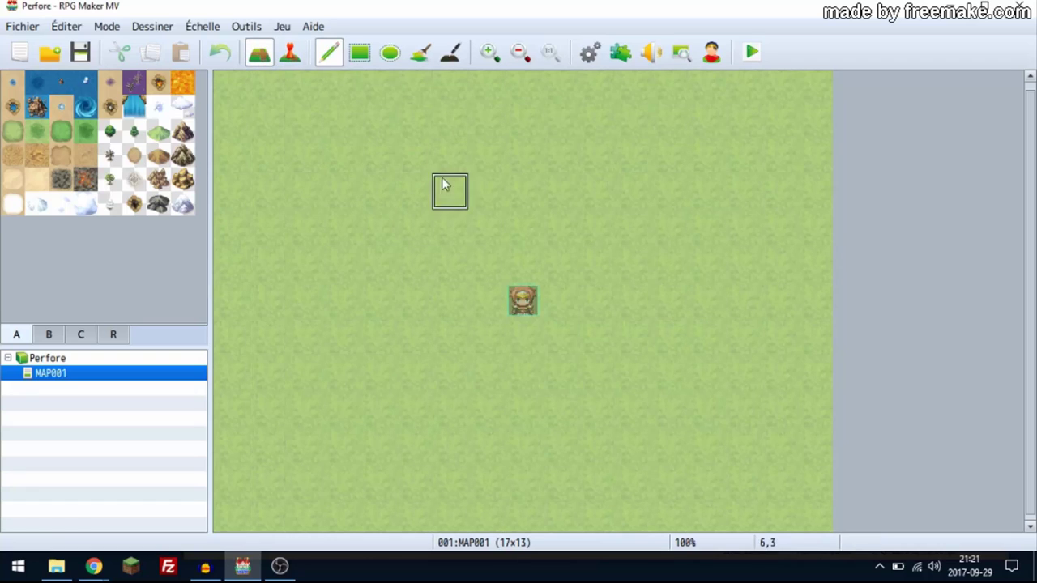
pyautogui.click(289, 52)
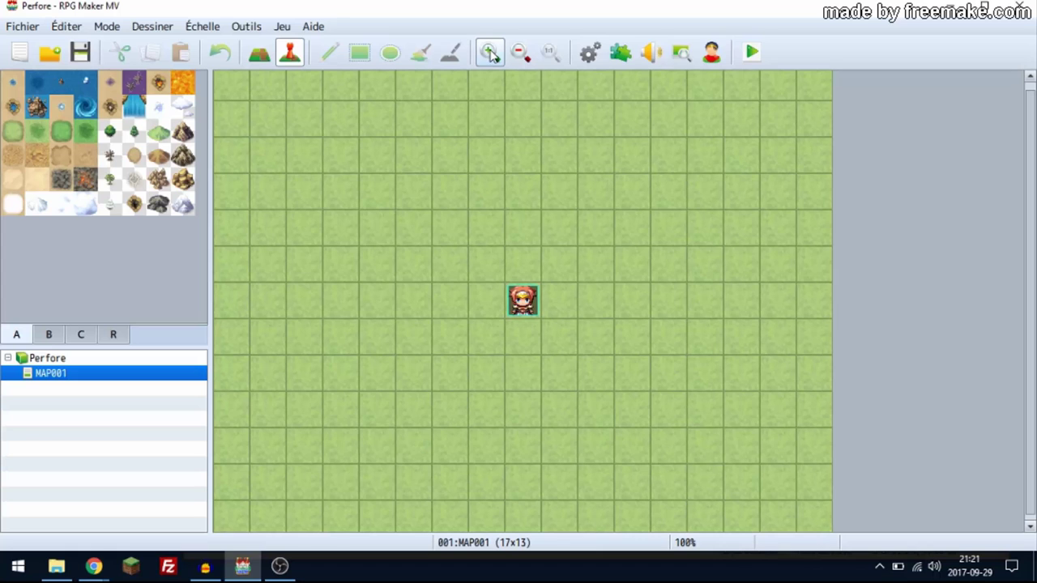
pyautogui.click(490, 57)
pyautogui.click(491, 58)
pyautogui.click(491, 57)
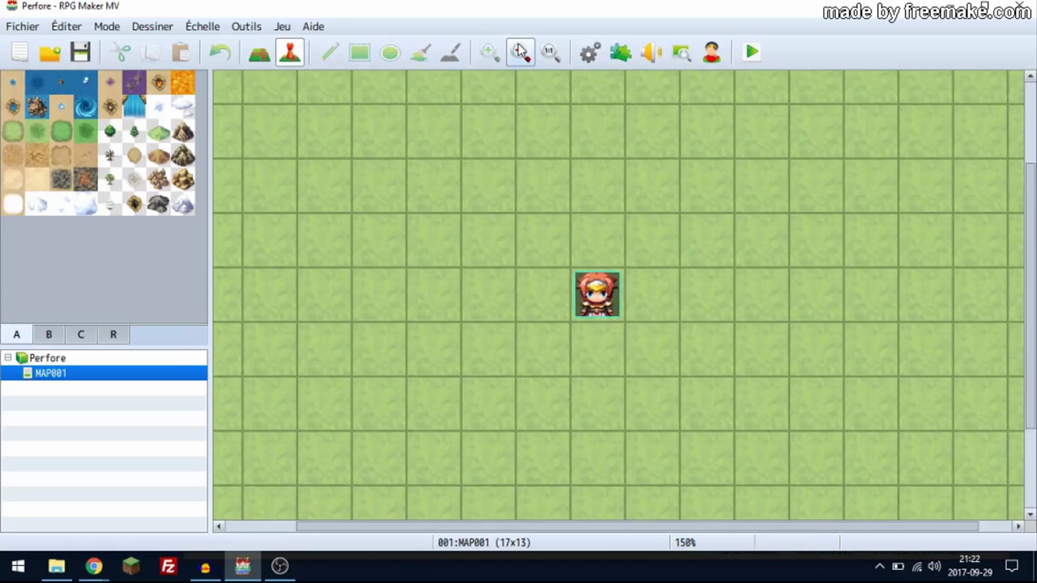
pyautogui.click(521, 52)
pyautogui.click(521, 52)
pyautogui.click(521, 52)
pyautogui.click(521, 52)
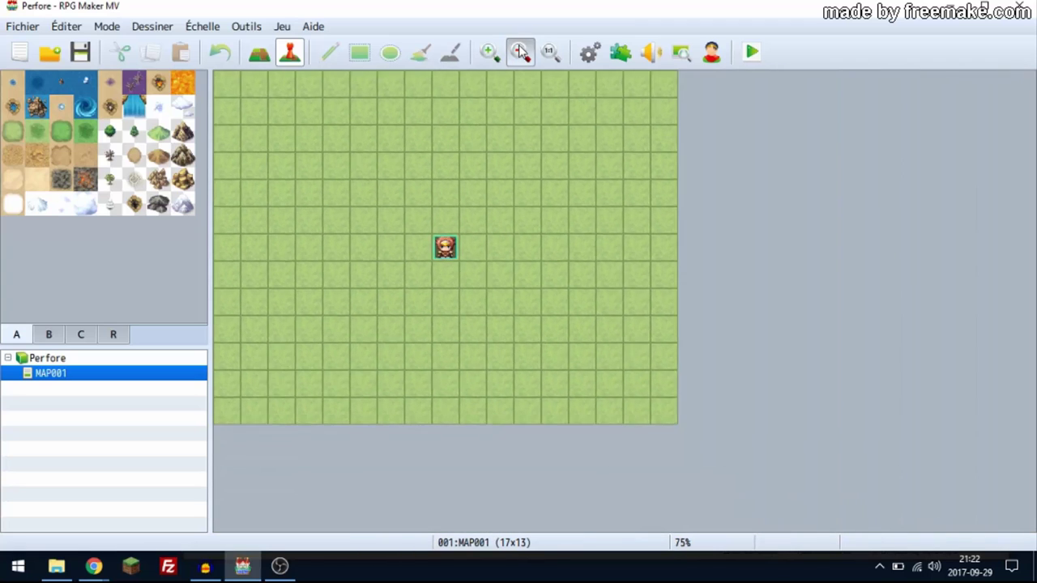
pyautogui.click(521, 52)
pyautogui.click(521, 51)
pyautogui.click(521, 52)
pyautogui.click(521, 52)
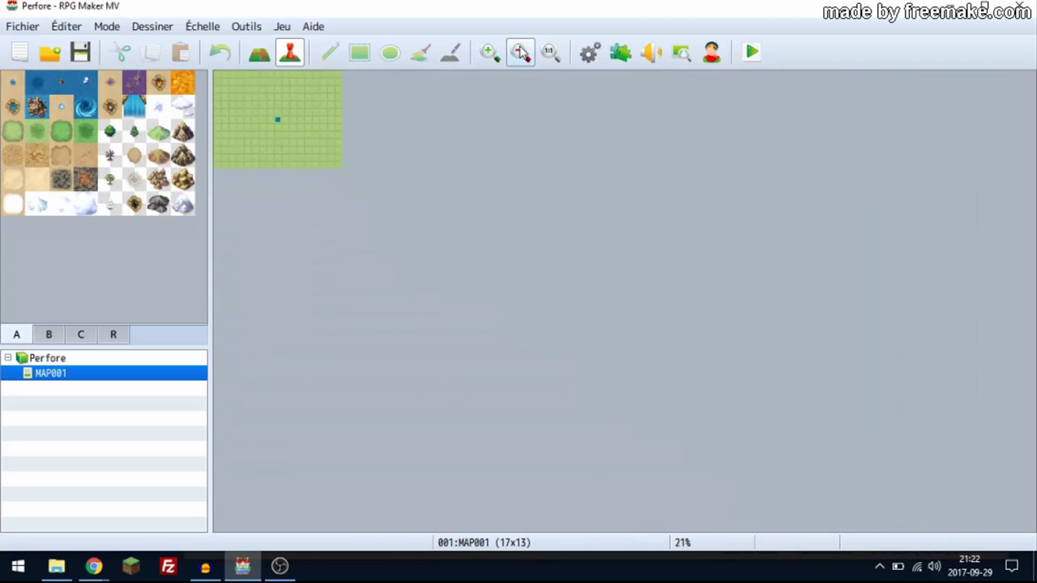
pyautogui.click(521, 52)
pyautogui.click(521, 52)
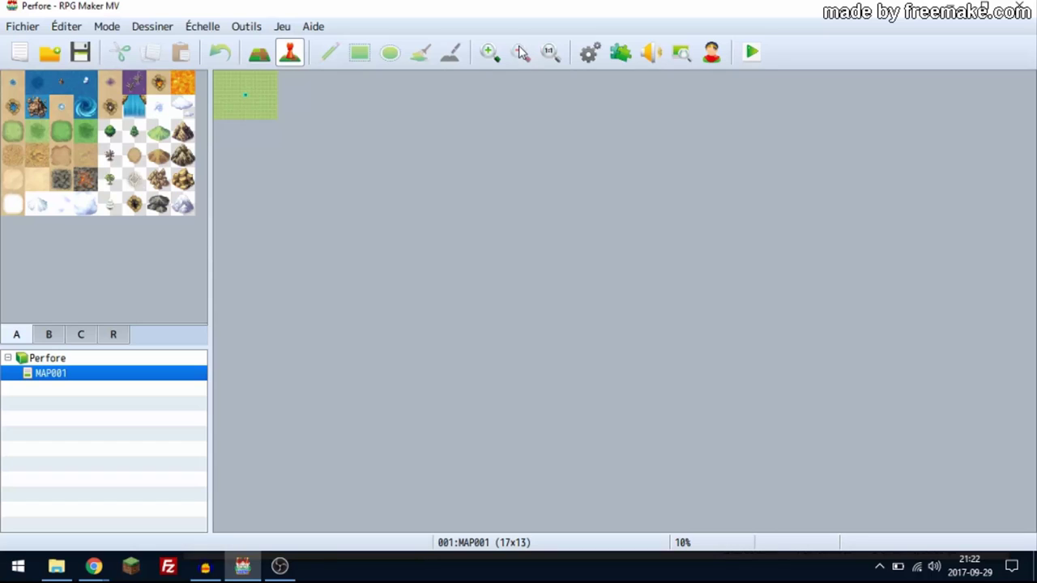
pyautogui.click(554, 56)
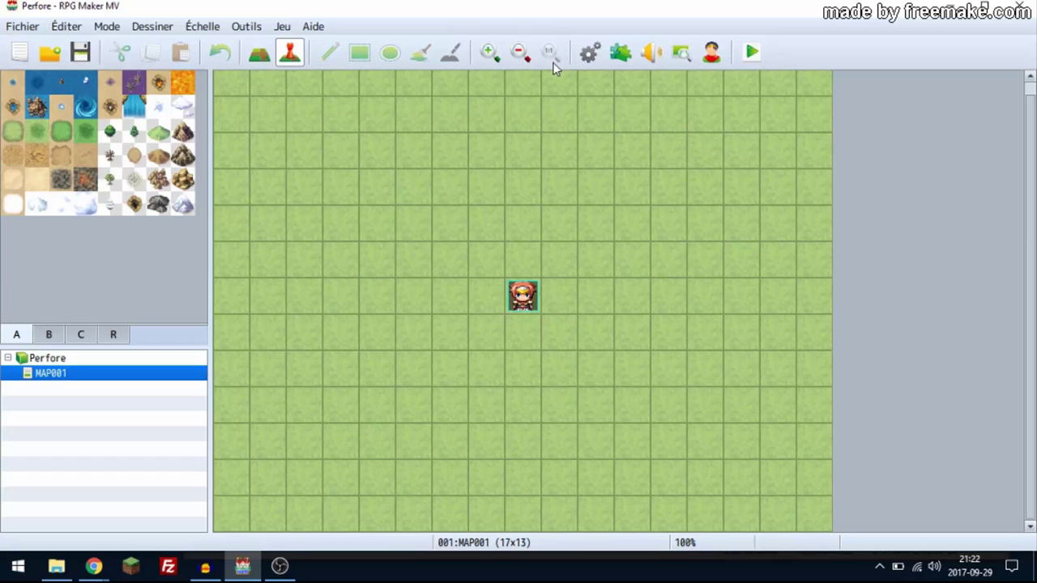
# Look over the Acteurs, Classes and Comp. sections of the database, and close it.
pyautogui.click(596, 58)
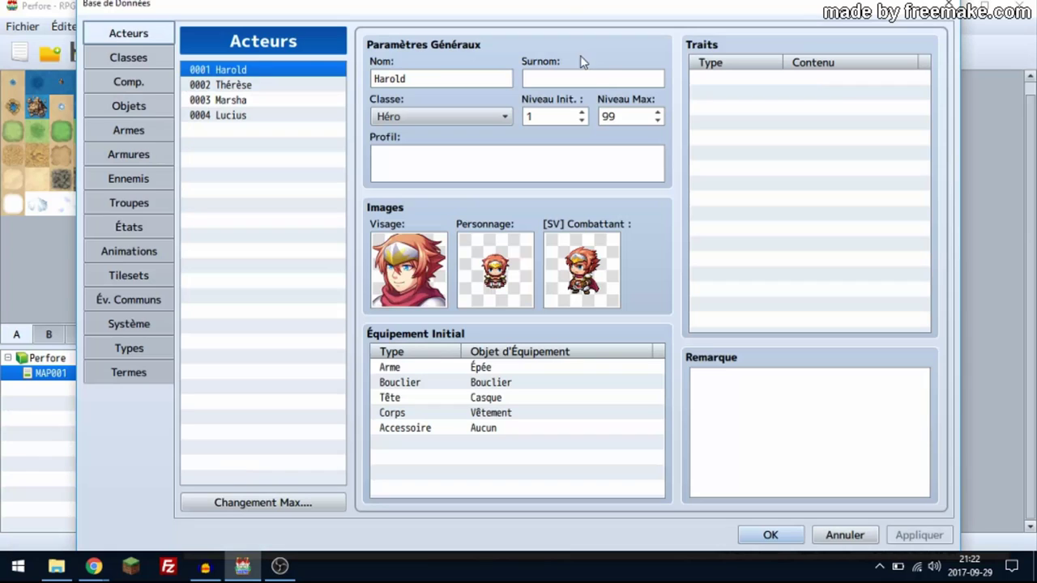
pyautogui.click(129, 58)
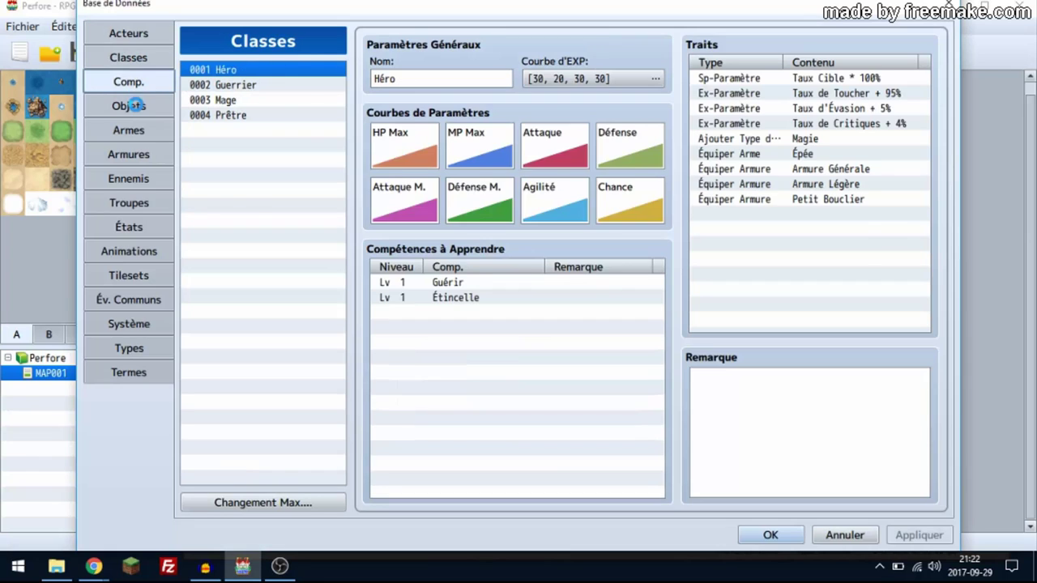
pyautogui.click(128, 82)
pyautogui.click(942, 5)
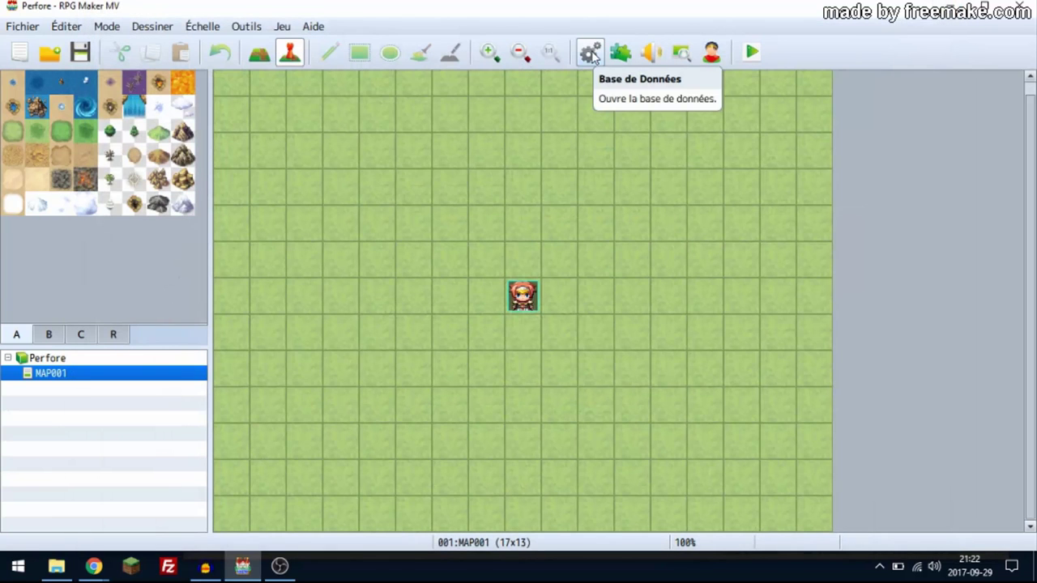
# Reopen the database and look through its Armes, Objets, Classes, Acteurs, Termes, Types and Système sections.
pyautogui.click(591, 53)
pyautogui.click(129, 131)
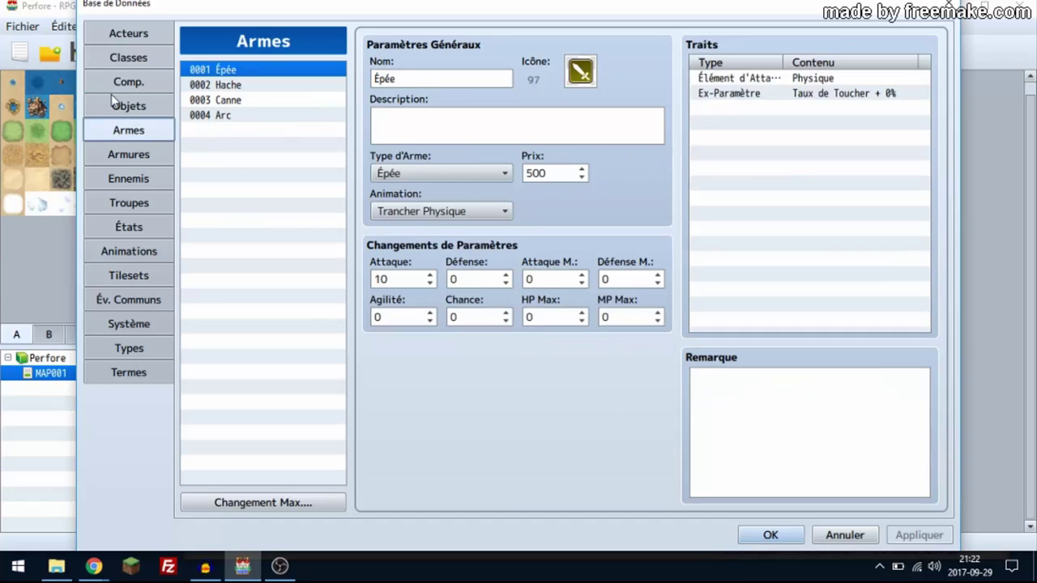
pyautogui.click(129, 106)
pyautogui.click(126, 58)
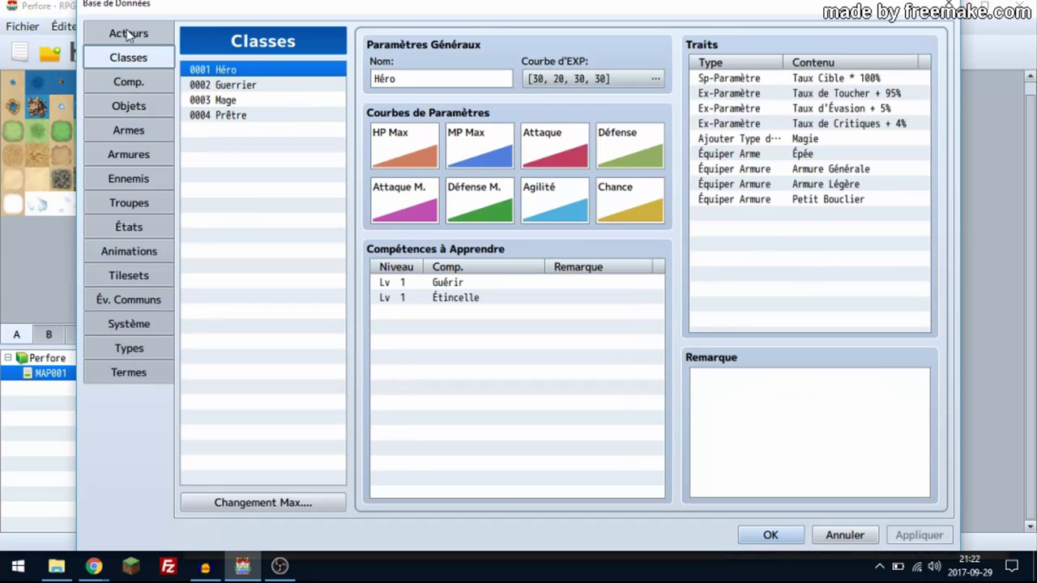
pyautogui.click(128, 32)
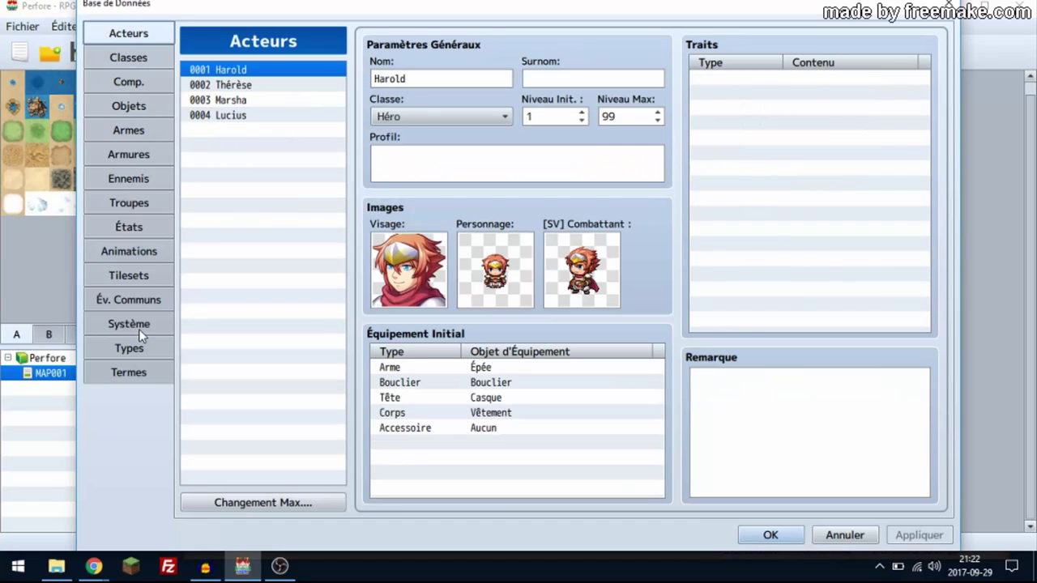
pyautogui.click(131, 368)
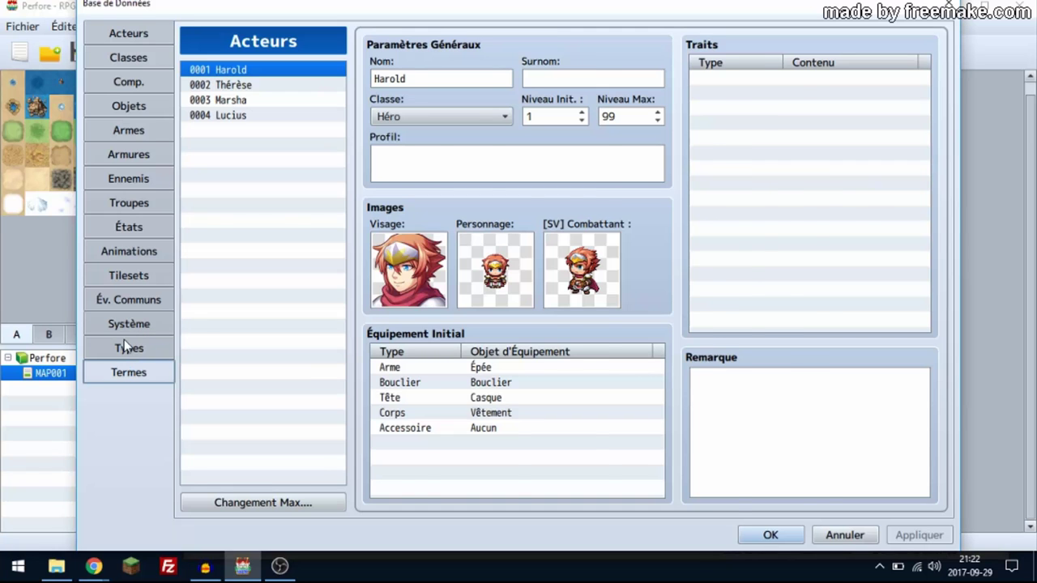
pyautogui.click(126, 349)
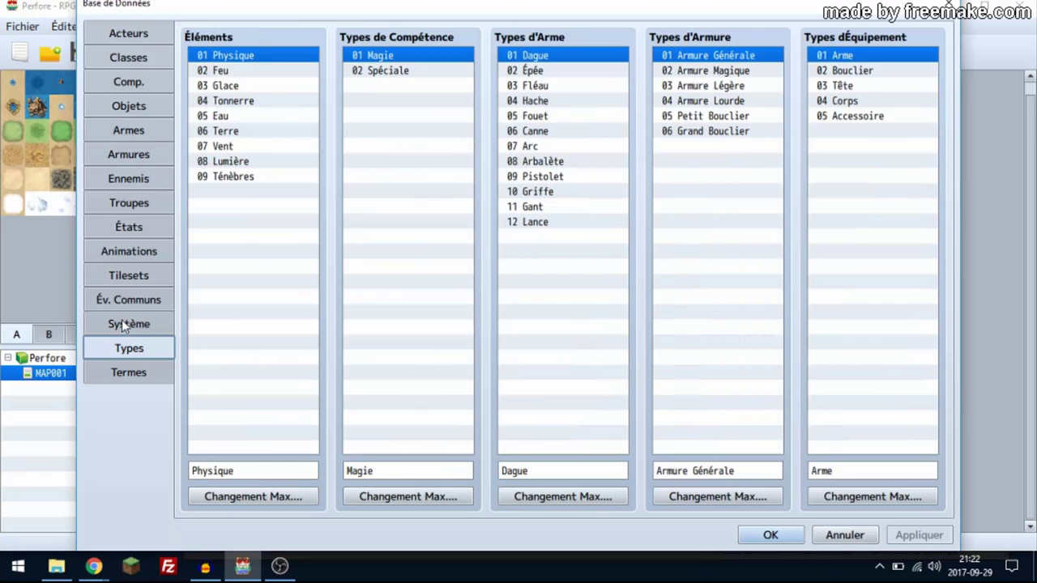
pyautogui.click(121, 320)
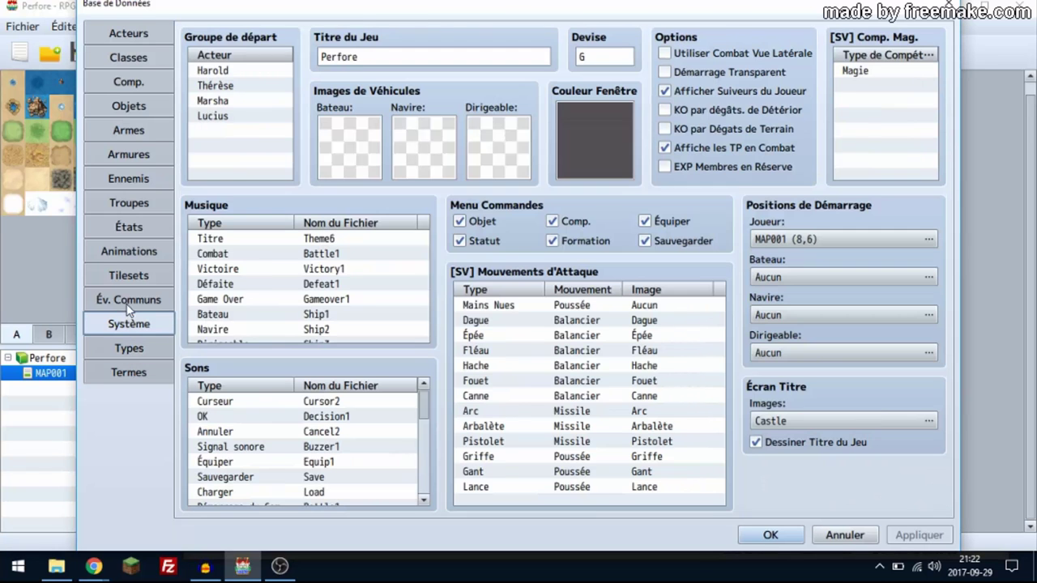
# Review the settings of actors 0002, 0003 and 0004 in the database.
pyautogui.click(142, 38)
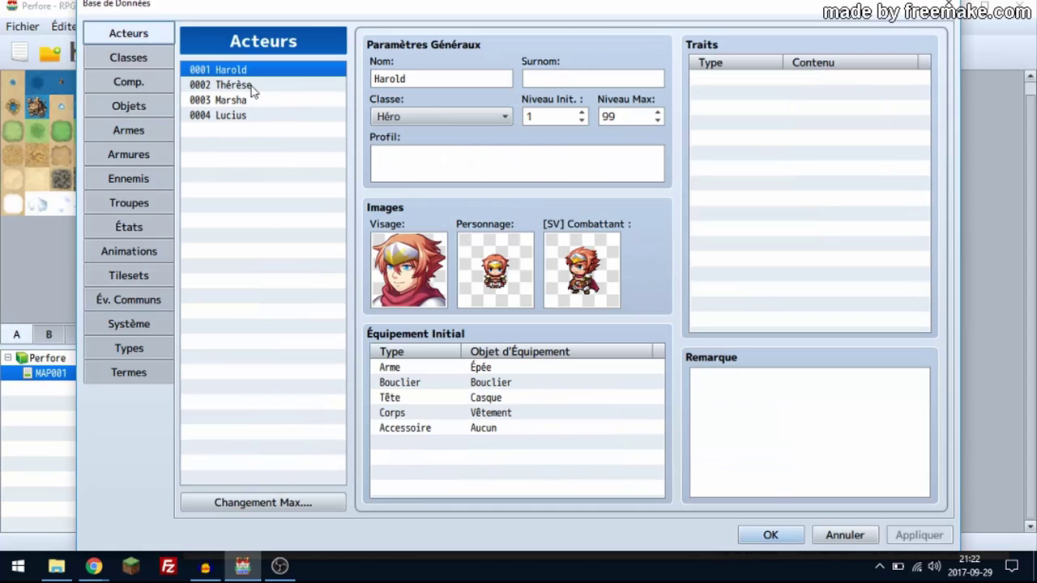
pyautogui.click(251, 84)
pyautogui.click(251, 101)
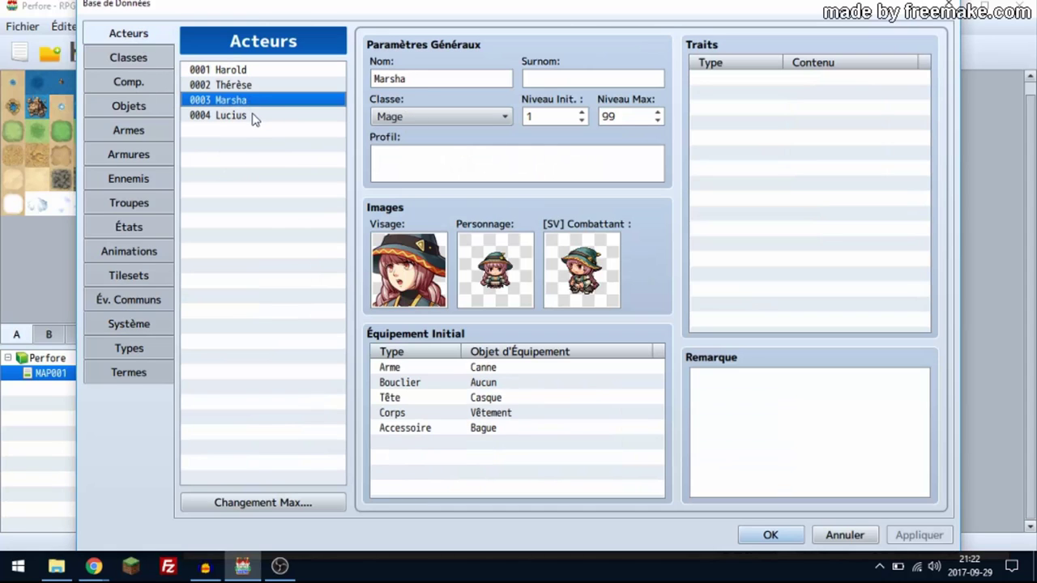
pyautogui.click(253, 117)
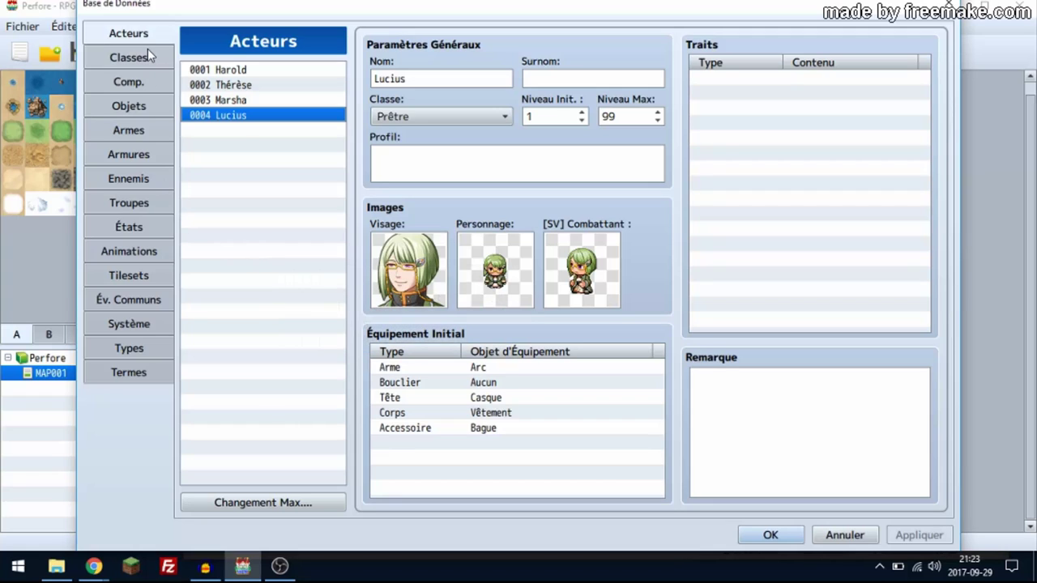
# Browse the face image sets available for actor 0004 and leave without choosing one.
pyautogui.doubleClick(412, 271)
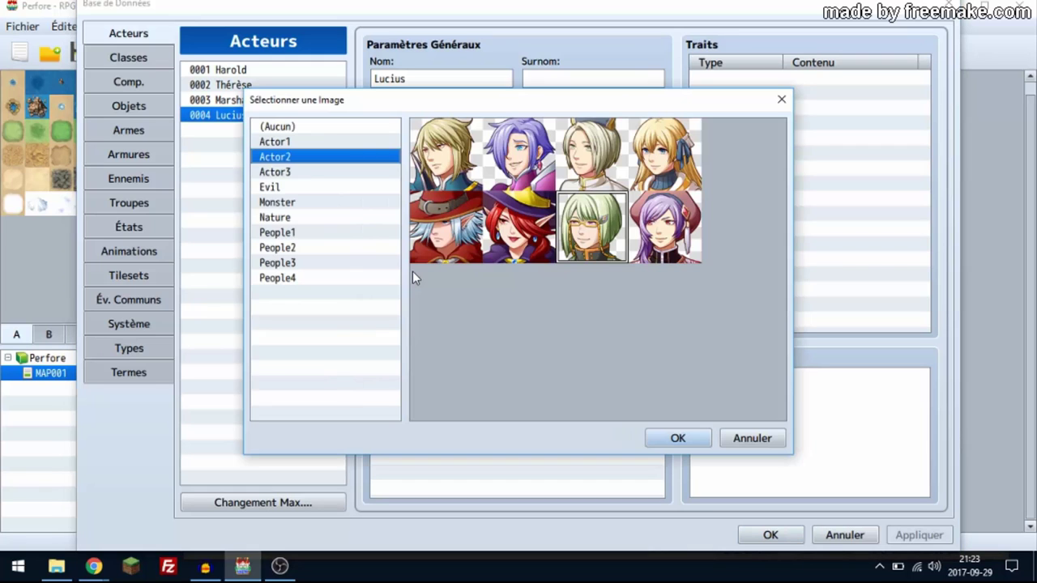
pyautogui.press('Up')
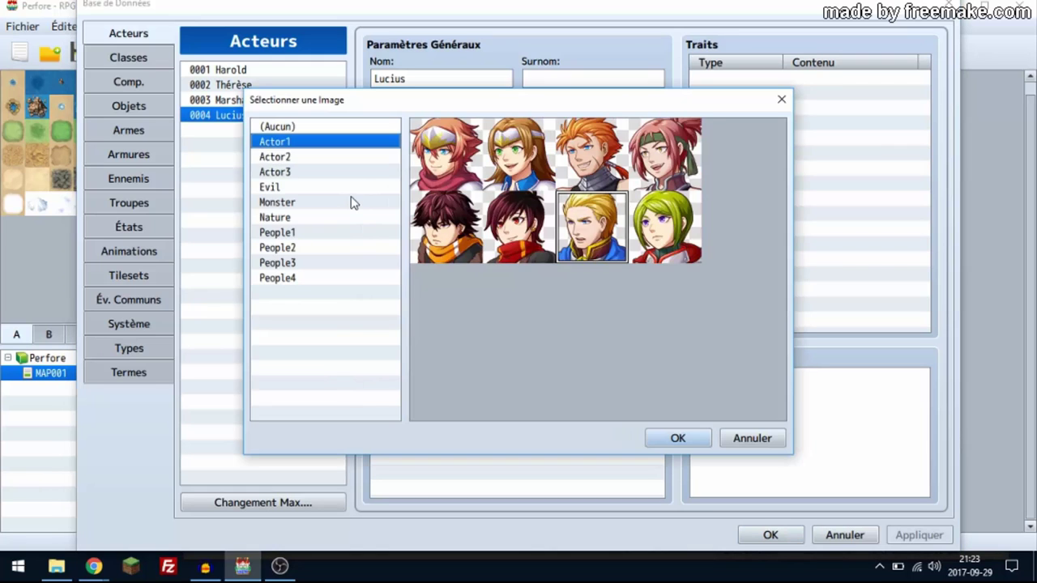
pyautogui.press('Down')
pyautogui.press('Down')
pyautogui.press('Down')
pyautogui.press('Down')
pyautogui.press('Down')
pyautogui.press('Down')
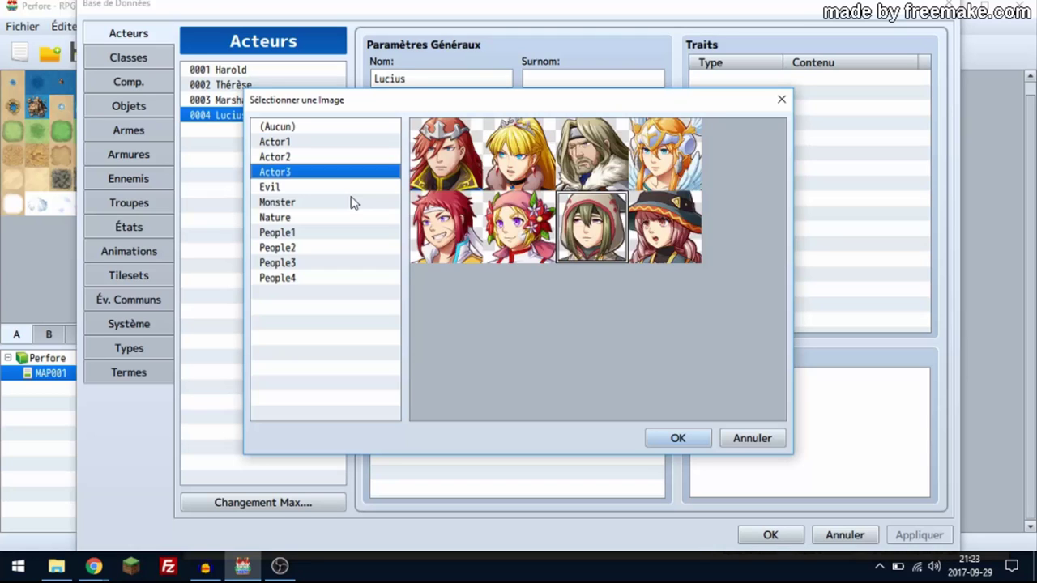
pyautogui.press('Up')
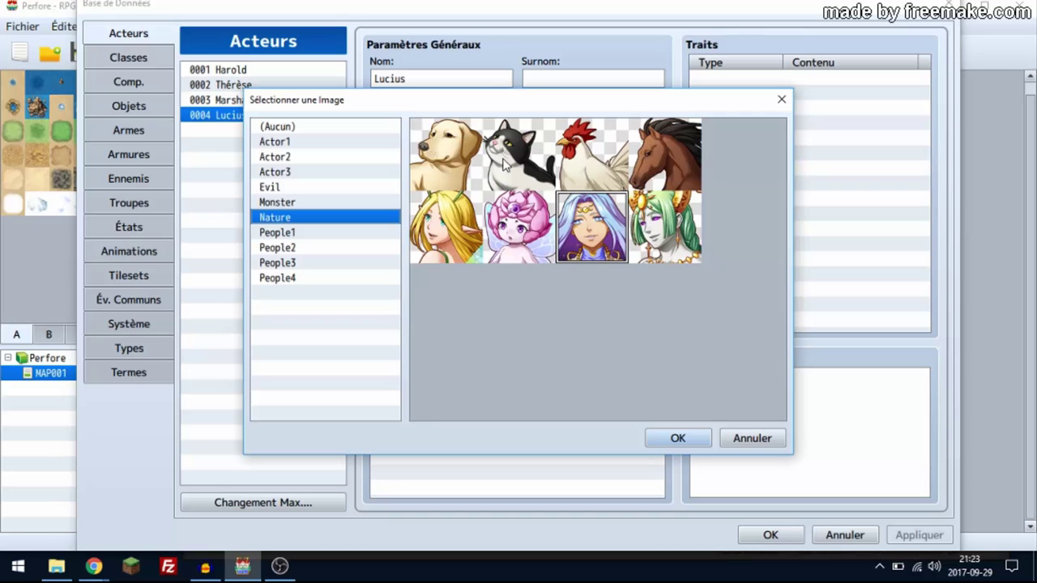
pyautogui.click(754, 438)
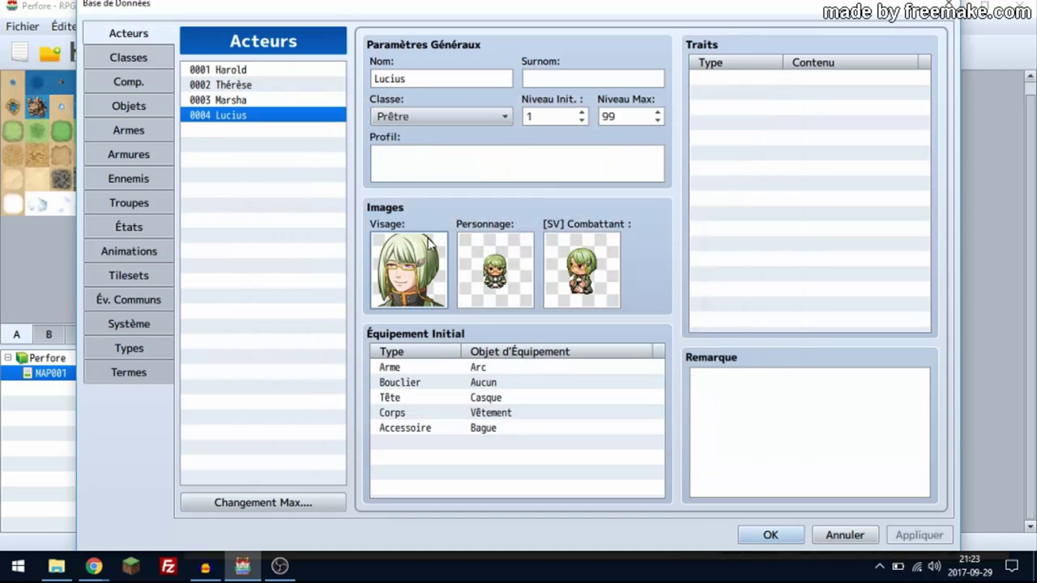
# Set the face image of actor 0001 to the first face in the People1 set, a brown-haired boy.
pyautogui.click(268, 71)
pyautogui.click(373, 78)
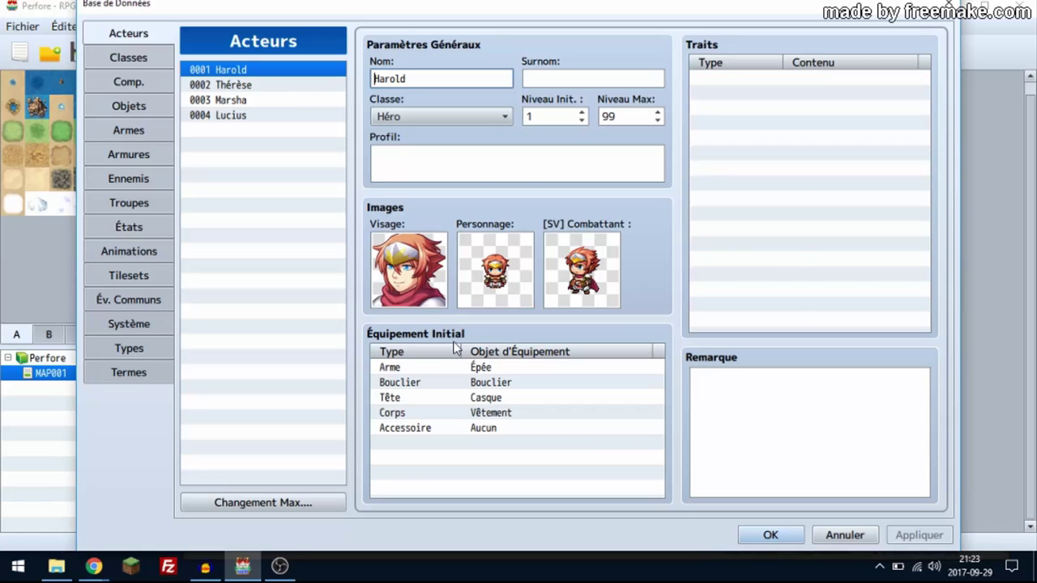
pyautogui.doubleClick(405, 275)
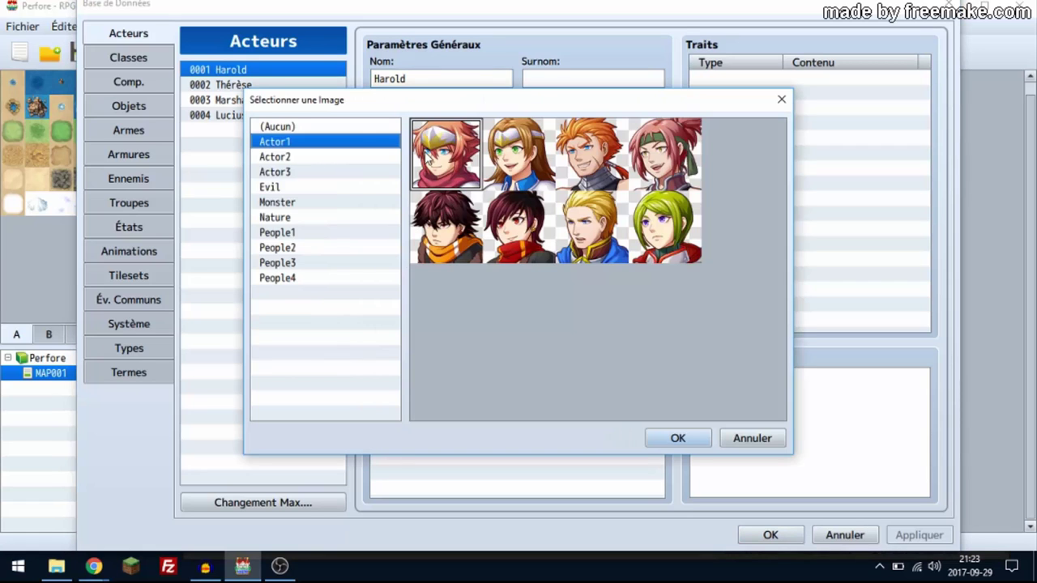
pyautogui.click(299, 189)
pyautogui.click(303, 207)
pyautogui.click(303, 232)
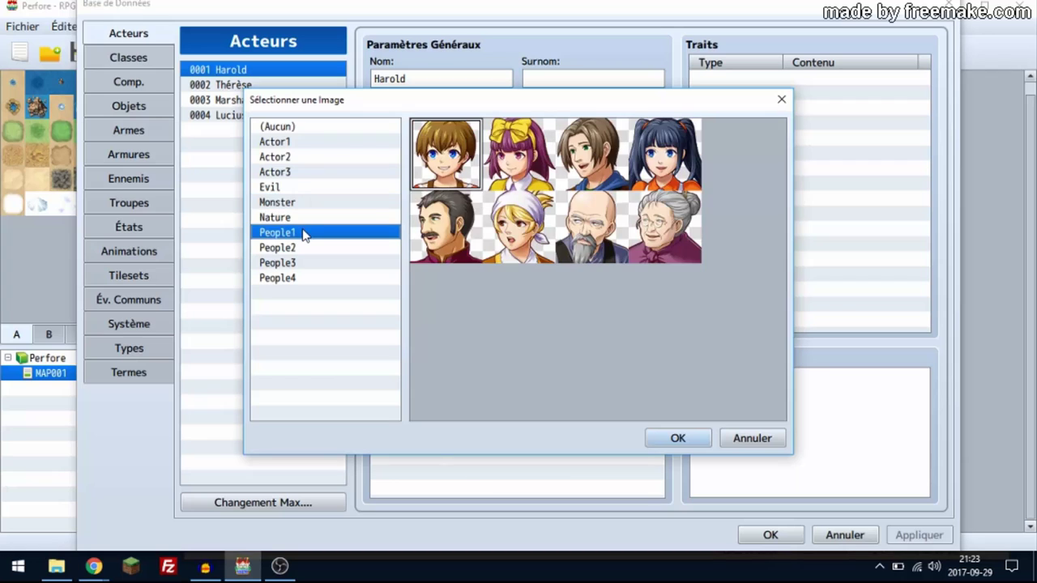
pyautogui.click(284, 240)
pyautogui.press('Down')
pyautogui.press('Down')
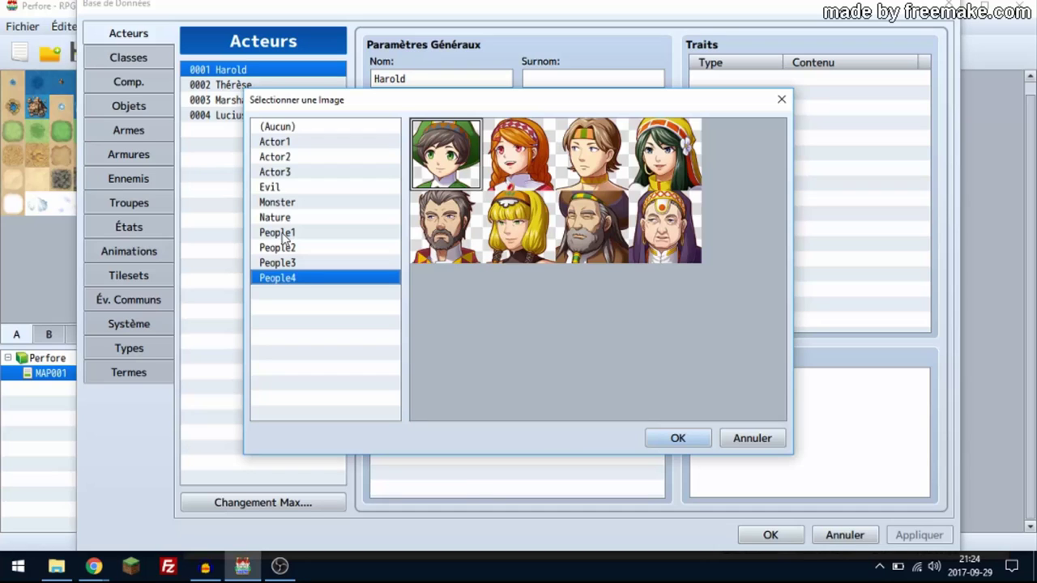
pyautogui.press('Up')
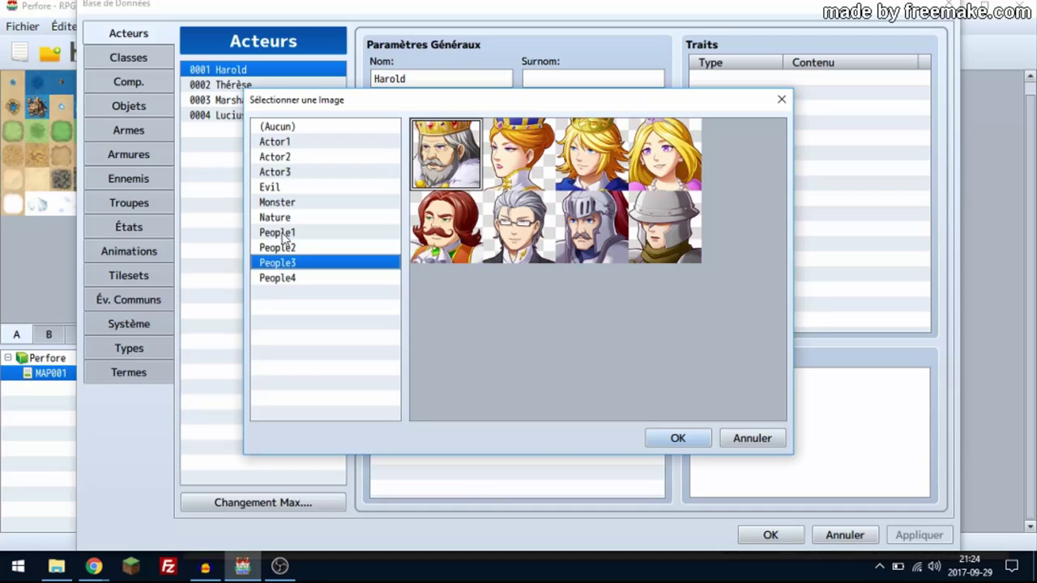
pyautogui.press('Down')
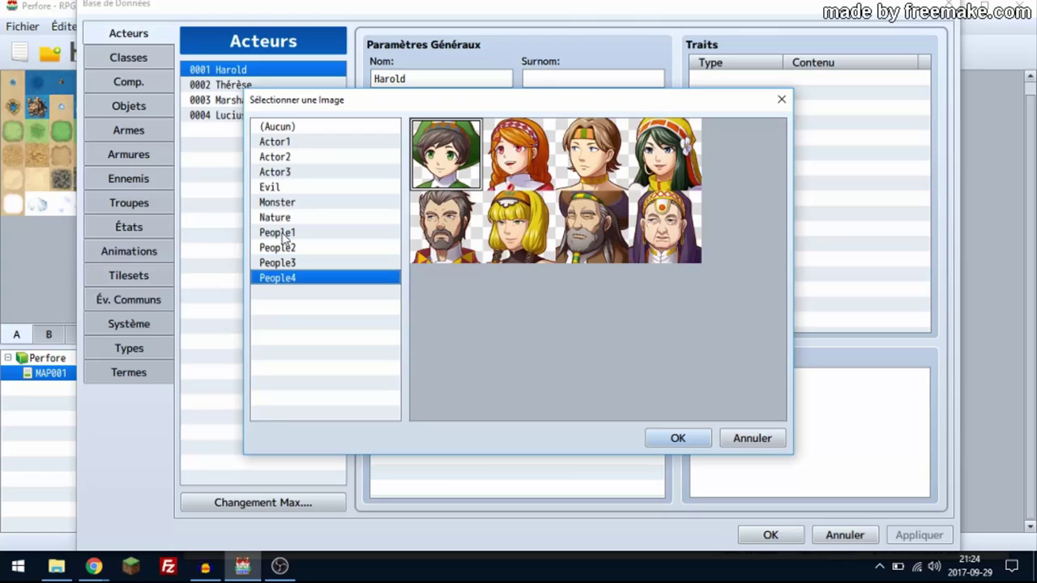
pyautogui.press('Up')
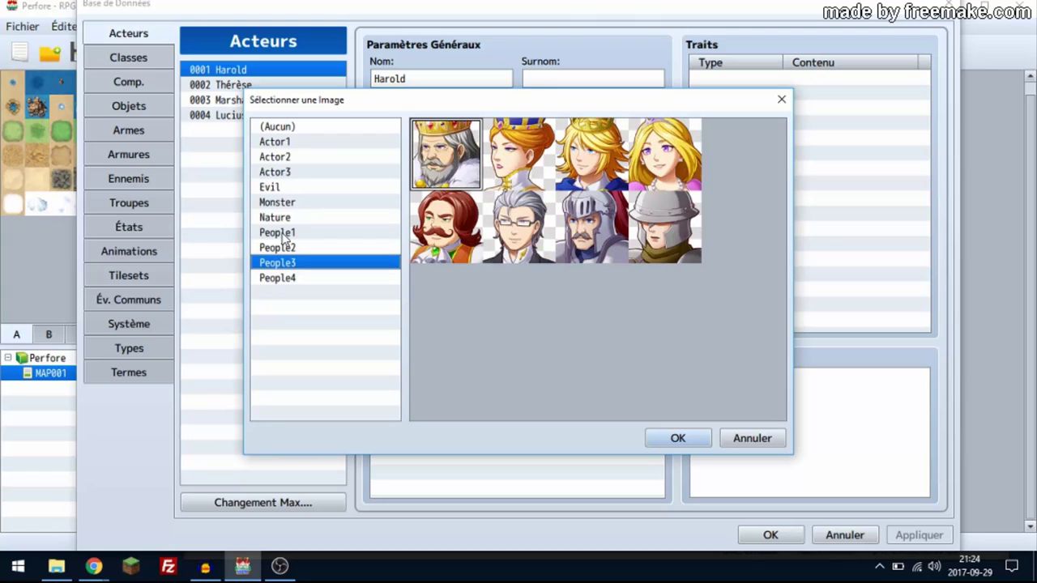
pyautogui.press('Up')
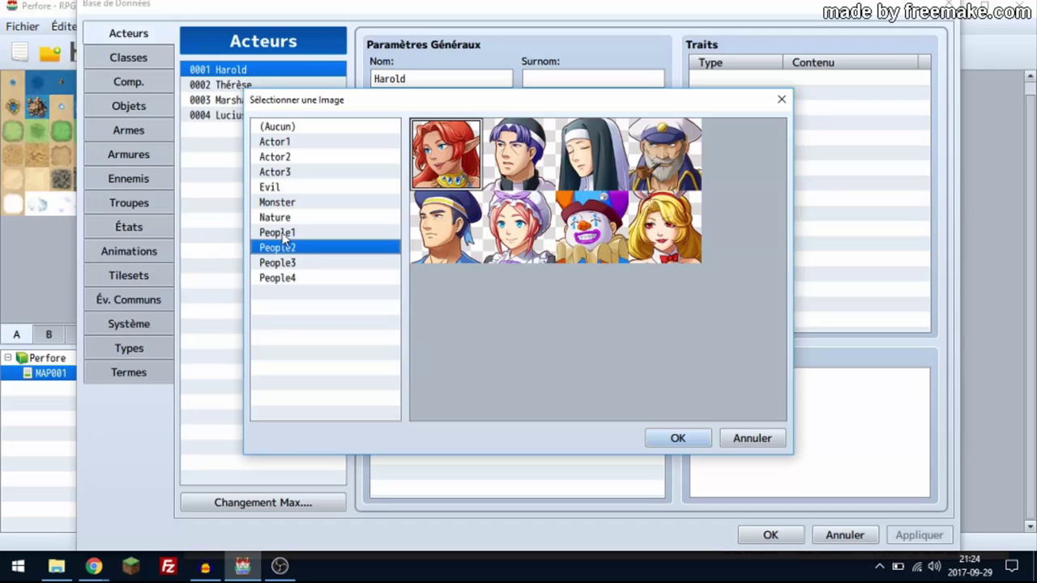
pyautogui.press('Up')
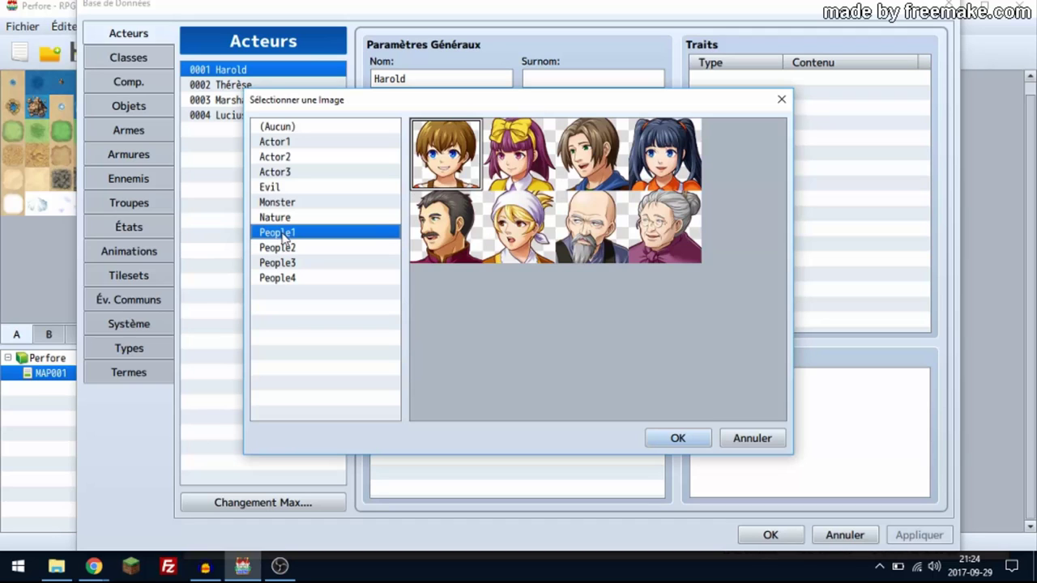
pyautogui.press('Return')
# Set the character image of actor 0001 to the black-and-white cat in the Nature set.
pyautogui.doubleClick(509, 278)
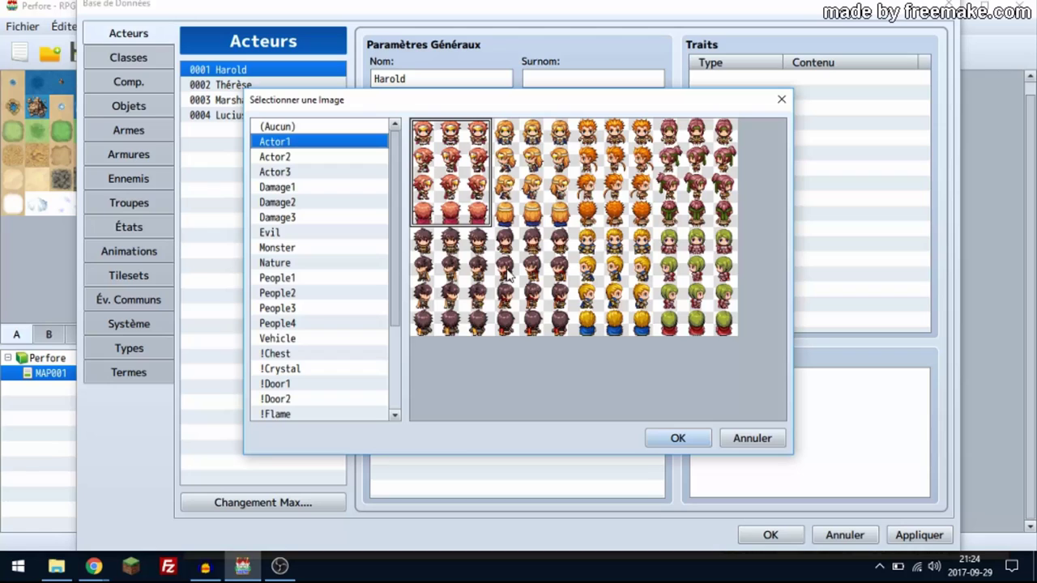
pyautogui.press('Down')
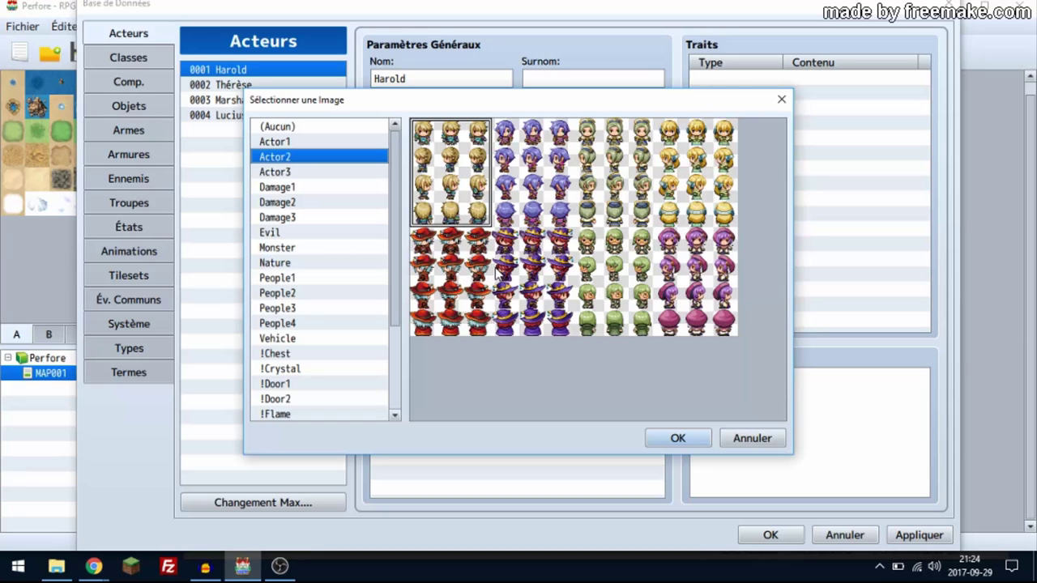
pyautogui.press('Down')
pyautogui.press('Up')
pyautogui.press('Down')
pyautogui.press('n')
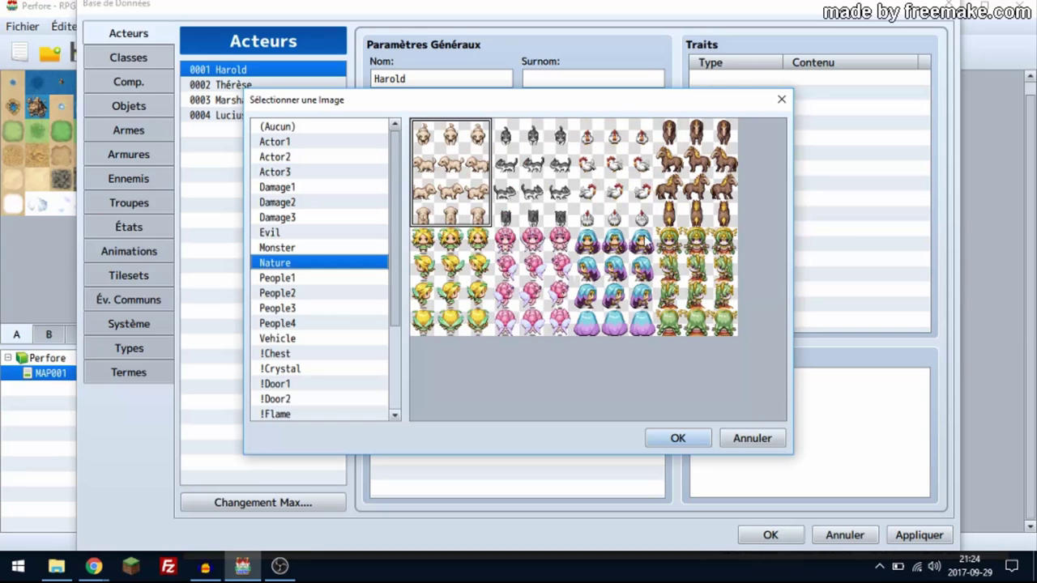
pyautogui.click(555, 187)
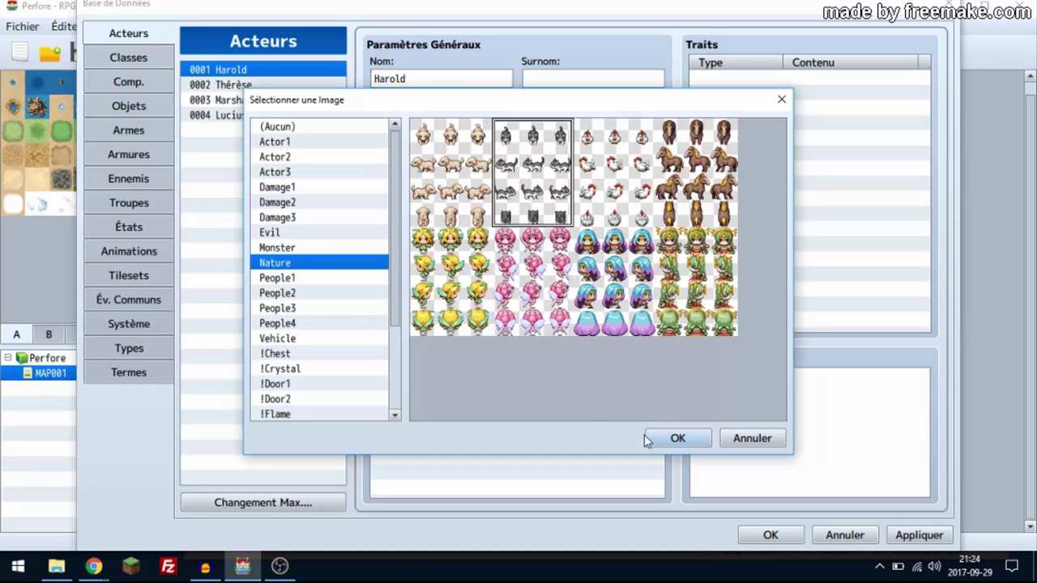
pyautogui.click(670, 439)
# Browse the other character sets for actor 0001, from Nature to $BigMonster2 and back to People1, and leave without choosing one.
pyautogui.doubleClick(519, 299)
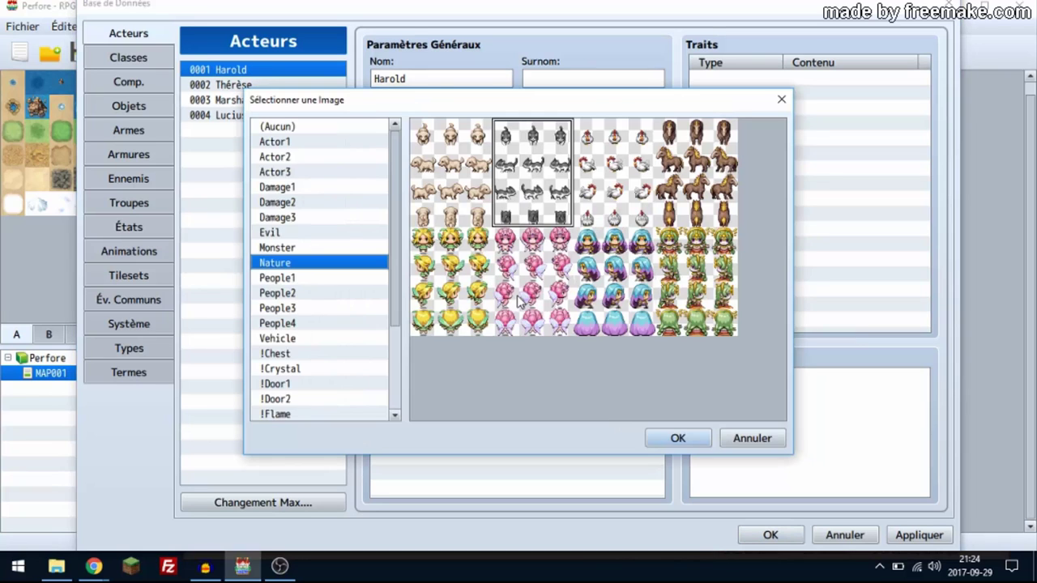
pyautogui.press('Down')
pyautogui.press('Down')
pyautogui.press('Down')
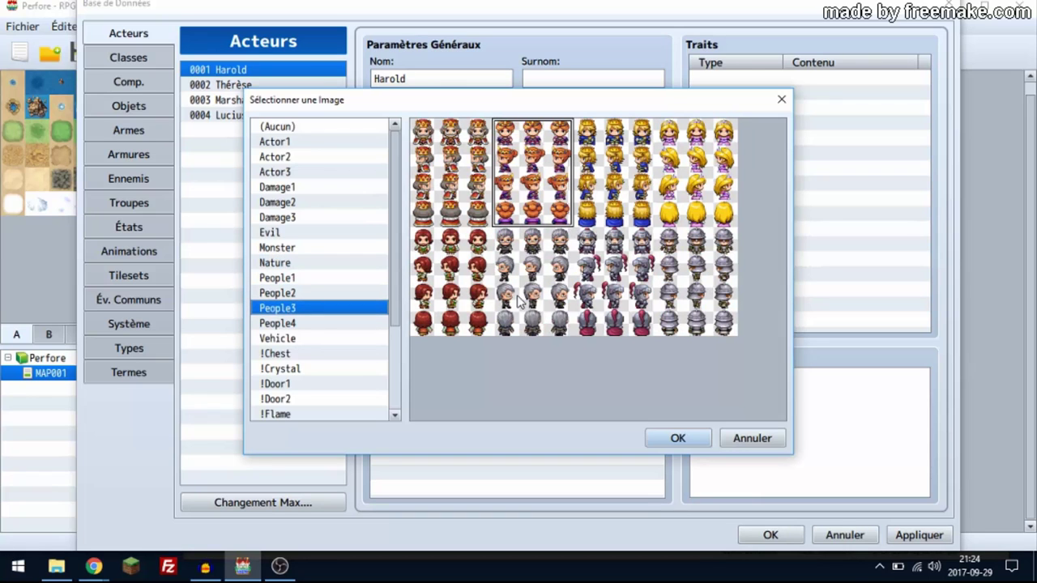
pyautogui.press('Down')
pyautogui.press('Down')
pyautogui.press('Down')
pyautogui.press('Down')
pyautogui.press('Down')
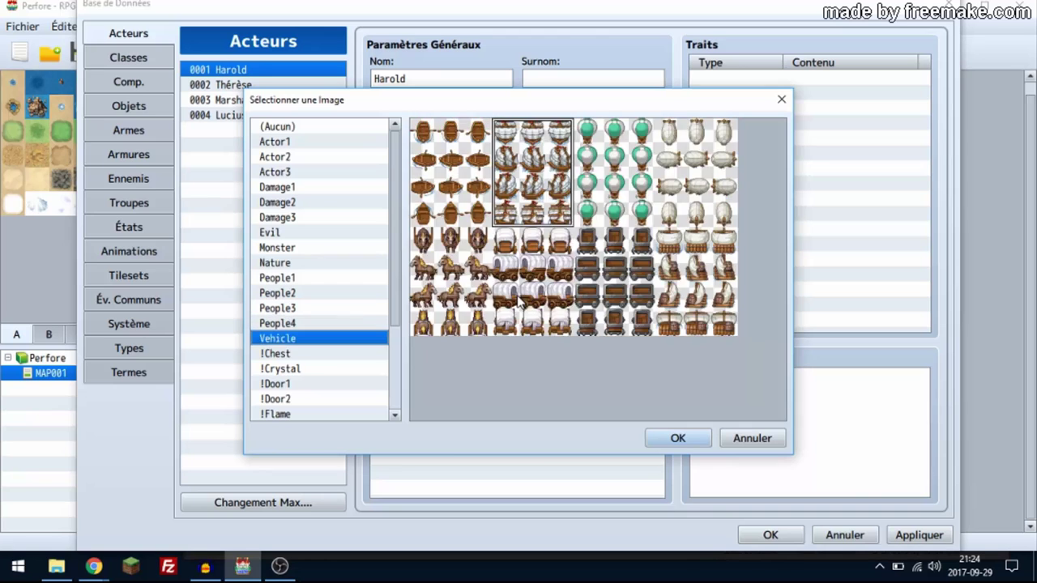
pyautogui.press('Down')
pyautogui.press('Down')
pyautogui.press('Down')
pyautogui.press('Down')
pyautogui.press('Down')
pyautogui.press('Down')
pyautogui.press('Down')
pyautogui.press('Down')
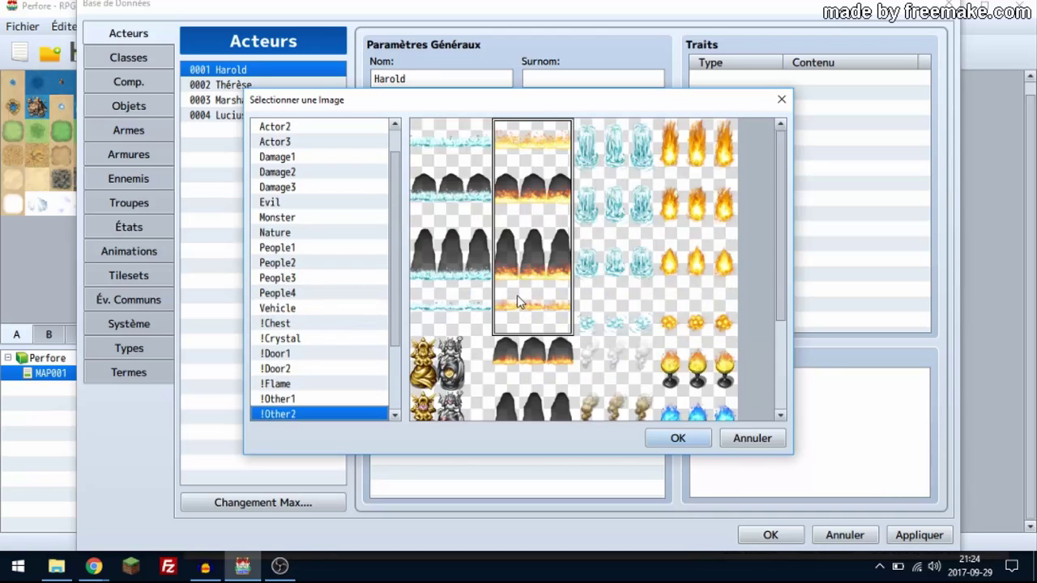
pyautogui.press('Down')
pyautogui.press('Down')
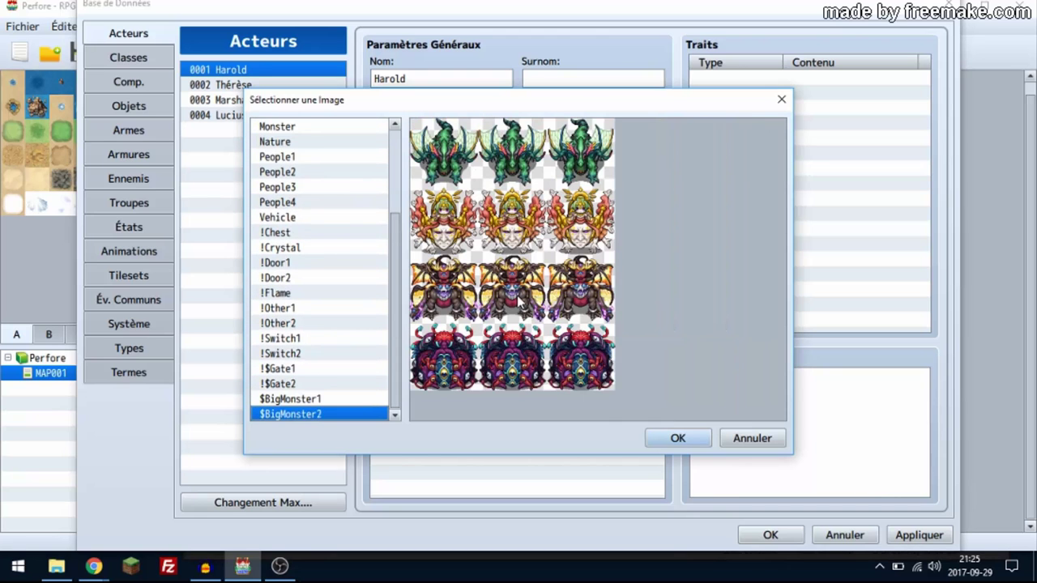
pyautogui.press('Up')
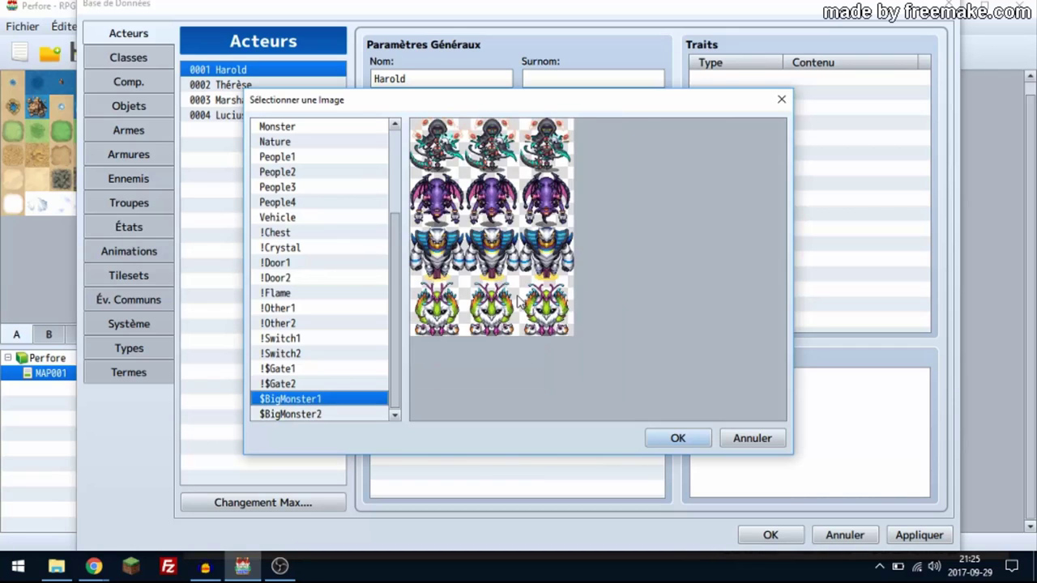
pyautogui.press('Up')
pyautogui.press('Up')
pyautogui.press('Up')
pyautogui.press('Up')
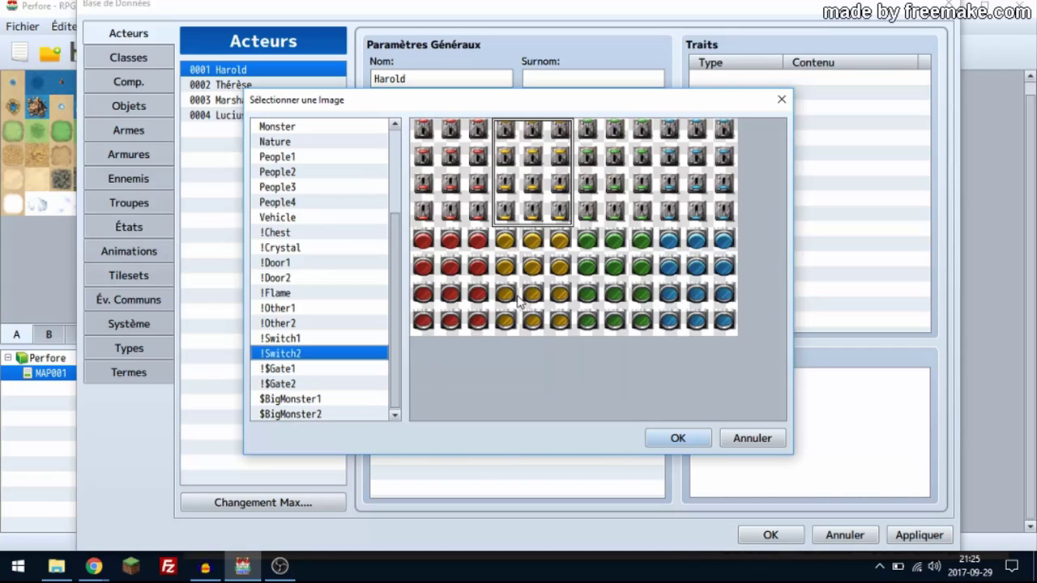
pyautogui.press('Up')
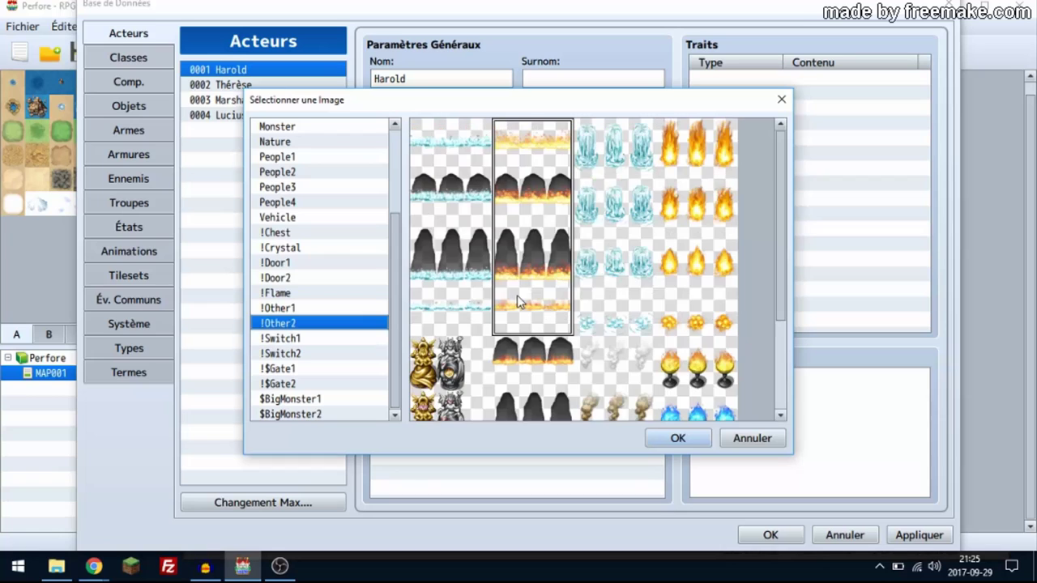
pyautogui.press('Up')
pyautogui.press('Up')
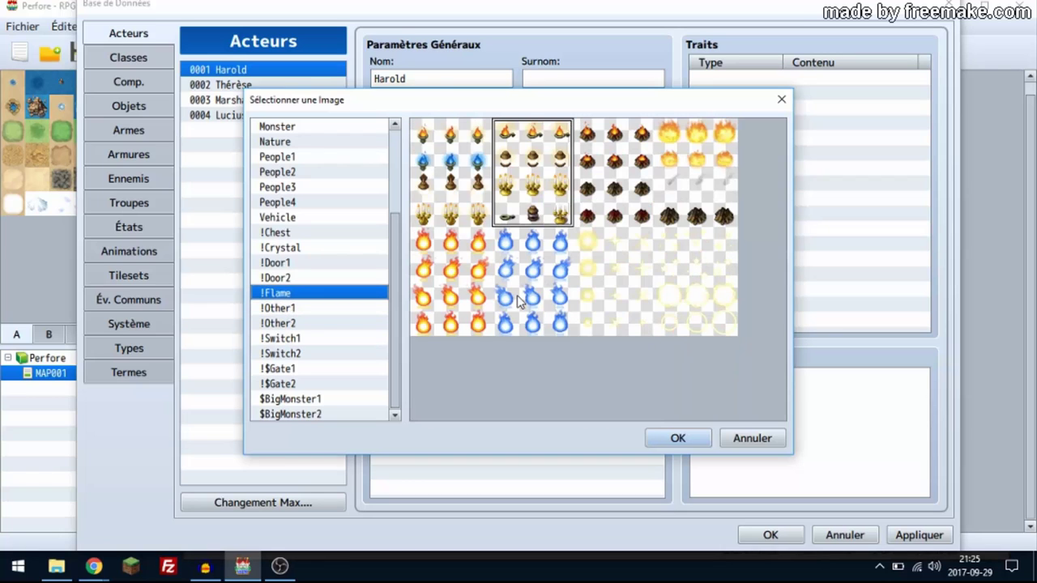
pyautogui.press('Up')
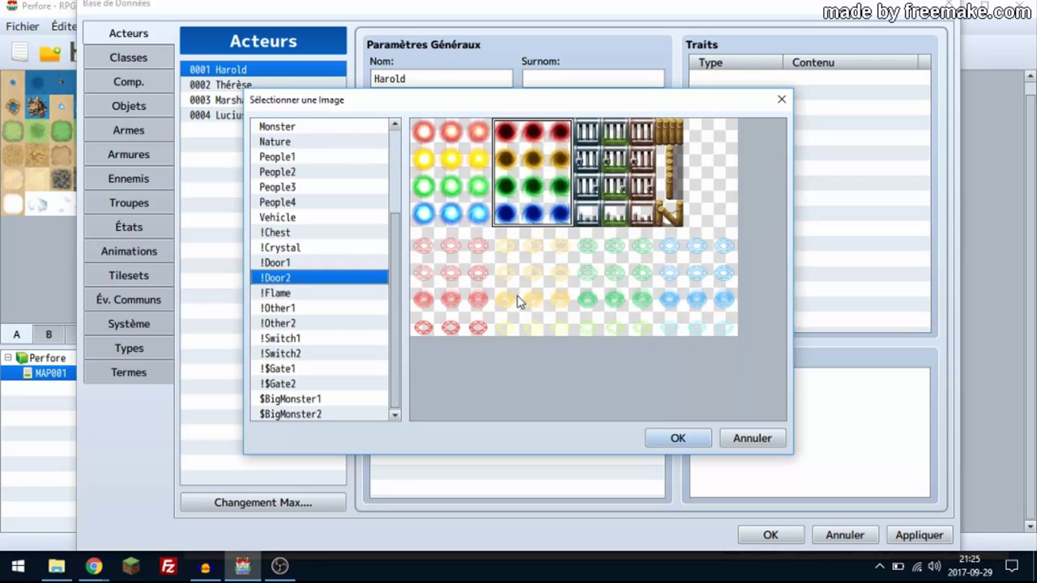
pyautogui.press('Up')
pyautogui.press('Up')
pyautogui.press('Up')
pyautogui.press('Up')
pyautogui.press('Up')
pyautogui.press('Up')
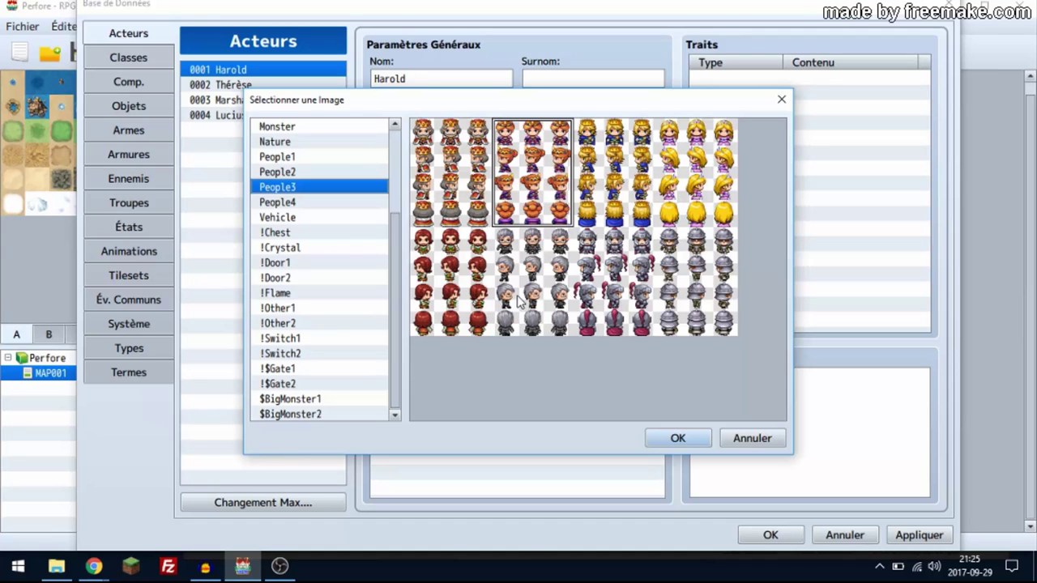
pyautogui.press('Up')
pyautogui.press('Up')
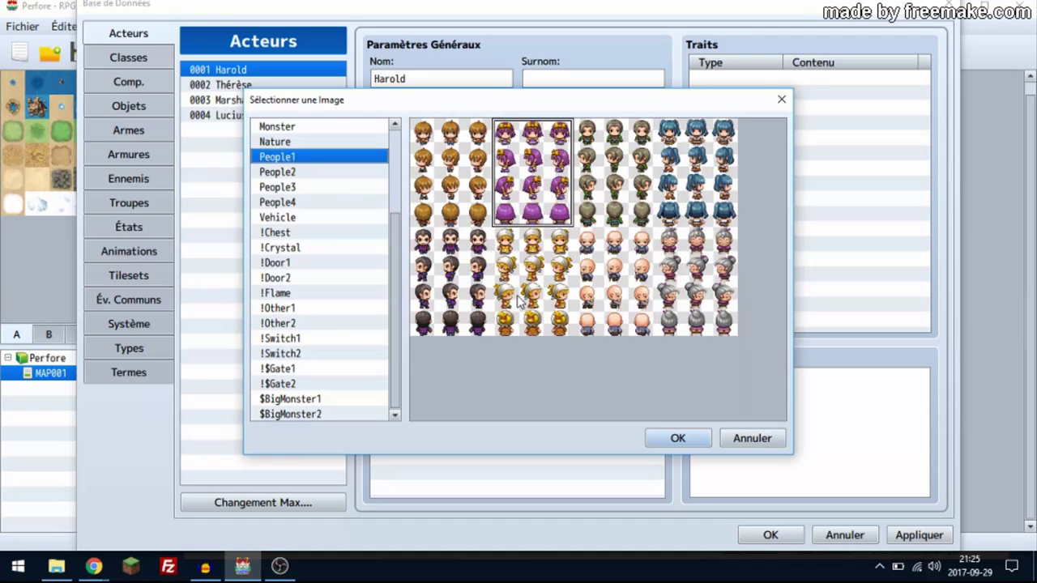
pyautogui.click(753, 438)
# Browse the side-view battler images for actor 0001 from Actor1_1 through Actor3_8.
pyautogui.doubleClick(581, 272)
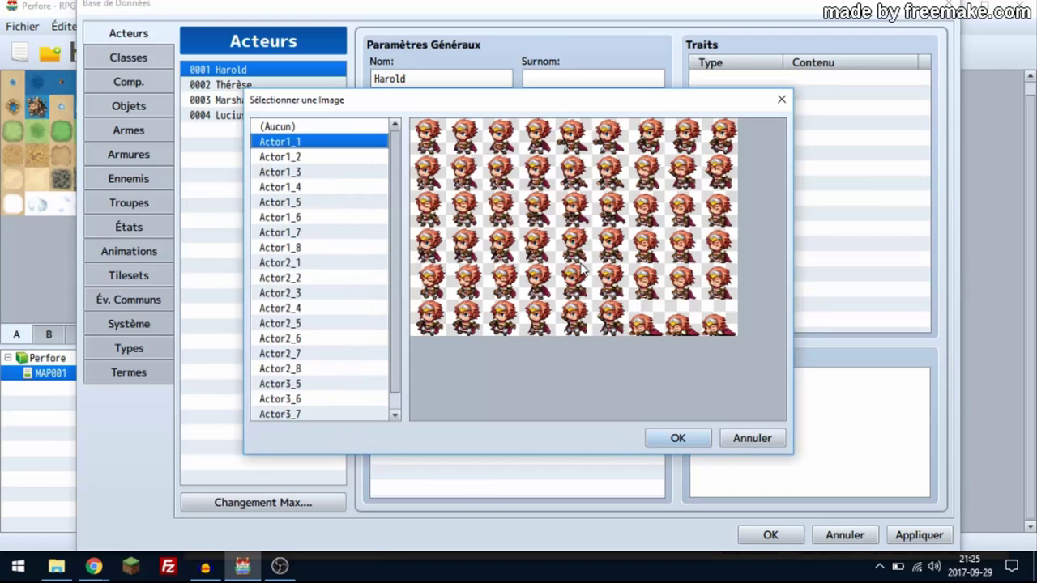
pyautogui.press('Down')
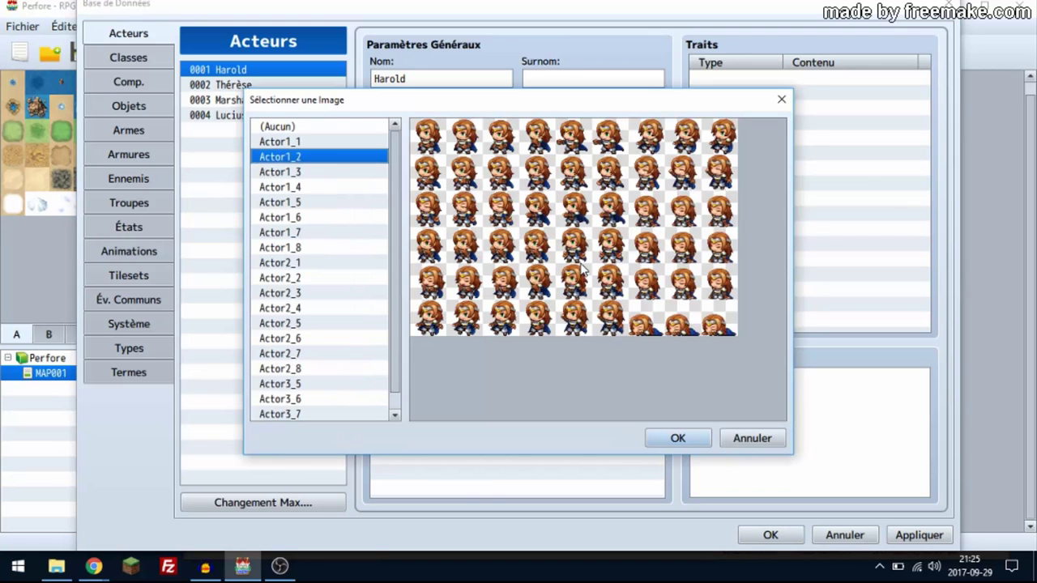
pyautogui.press('Down')
pyautogui.press('Down')
pyautogui.press('Down')
pyautogui.press('Down')
pyautogui.press('Down')
pyautogui.press('Down')
pyautogui.press('Down')
pyautogui.press('Down')
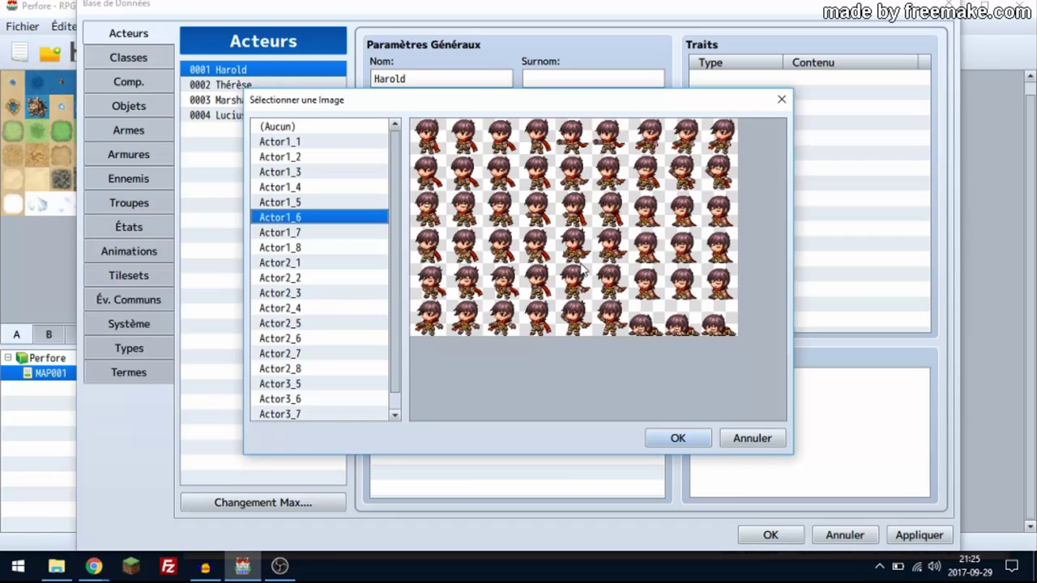
pyautogui.press('Down')
pyautogui.press('Down')
pyautogui.press('Down')
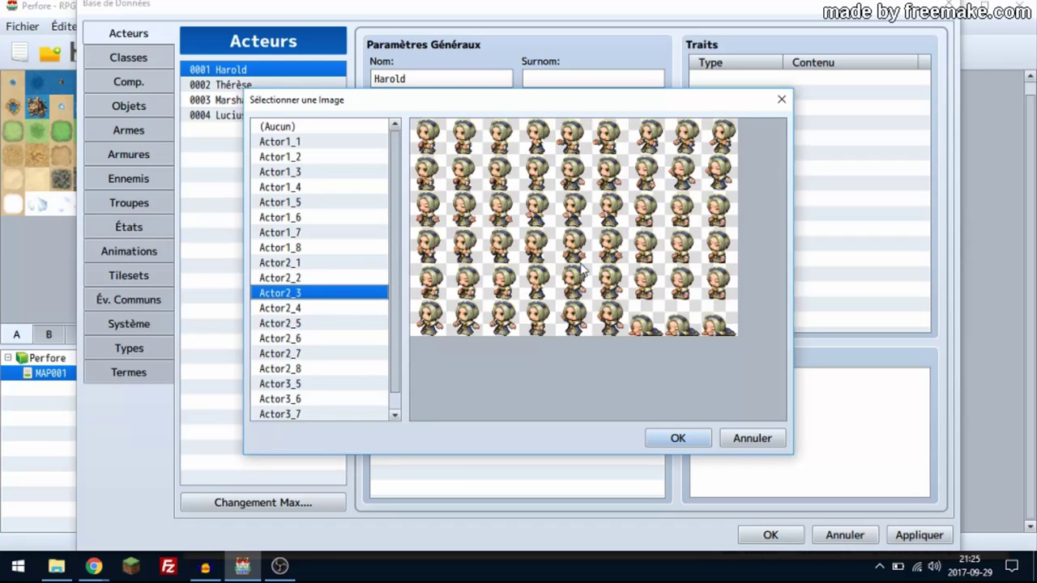
pyautogui.press('Down')
pyautogui.press('Down')
pyautogui.press('Down')
pyautogui.press('Down')
pyautogui.press('Down')
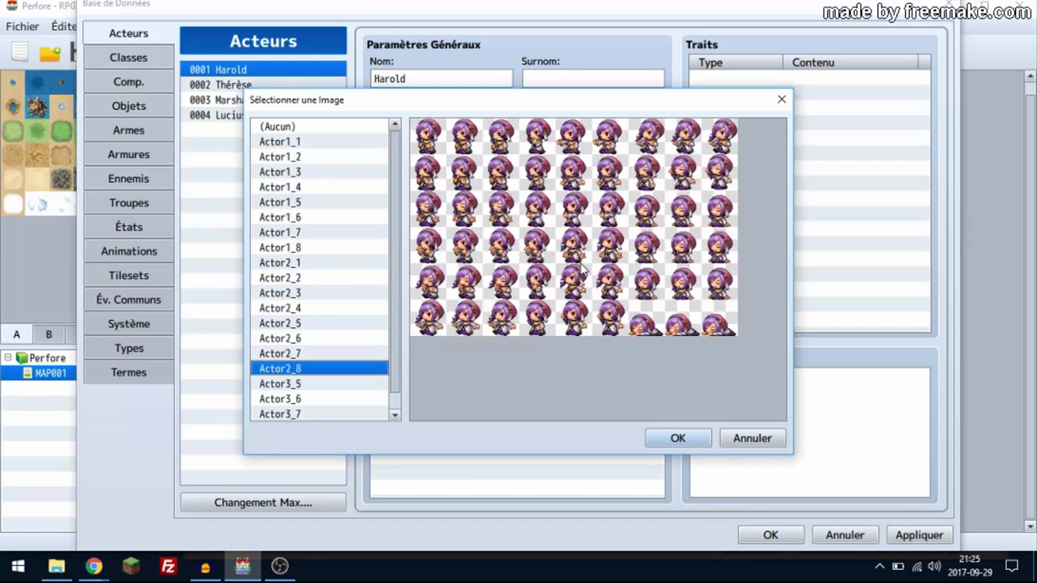
pyautogui.press('Down')
pyautogui.press('Down')
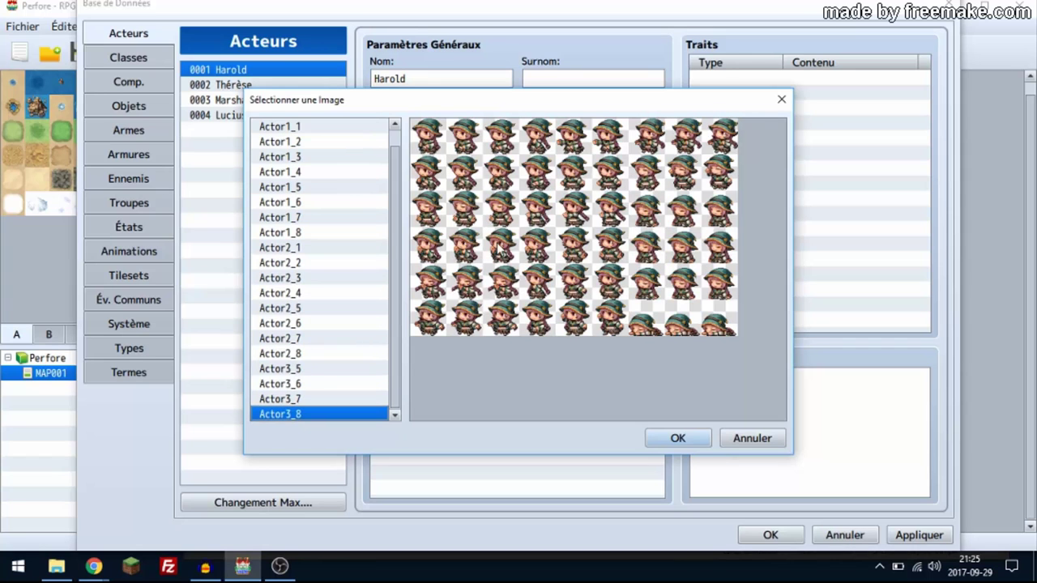
# Choose Actor1_1 as the side-view battler image of actor 0001.
pyautogui.click(279, 187)
pyautogui.click(273, 141)
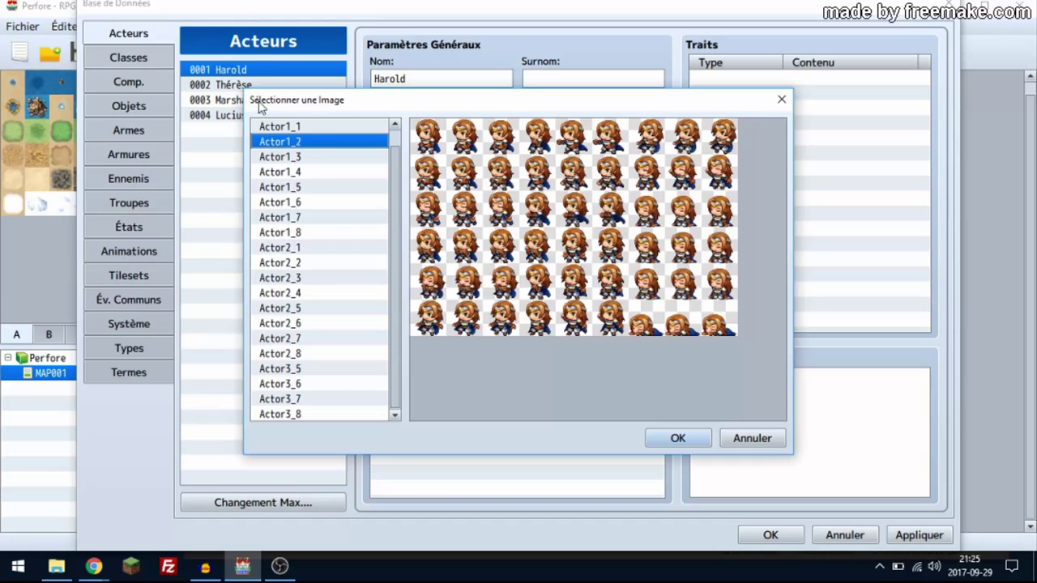
pyautogui.click(274, 126)
pyautogui.click(679, 438)
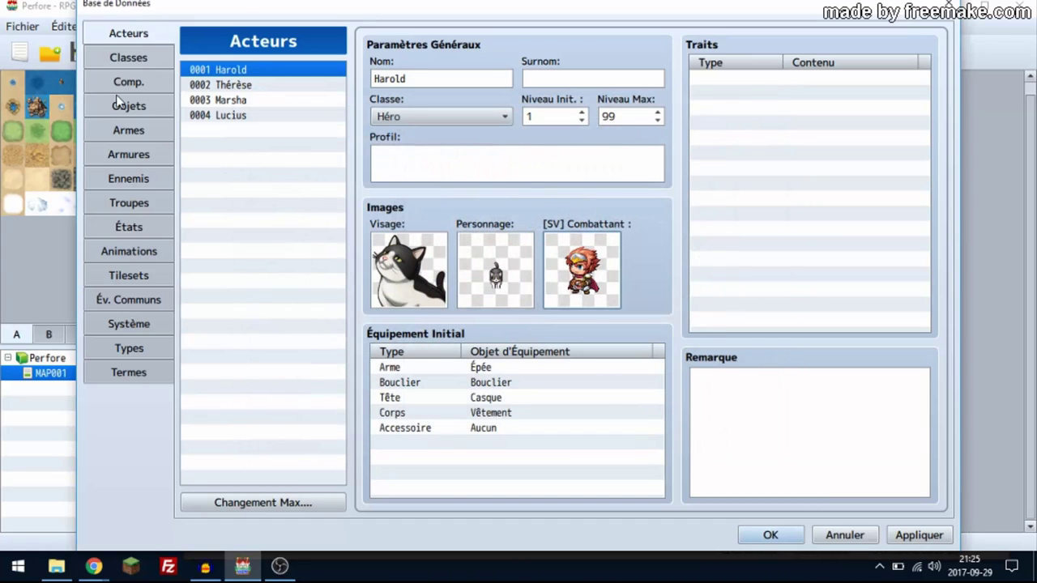
# Remove the side-view battler image of actor 0001 by setting it to (Aucun).
pyautogui.doubleClick(581, 270)
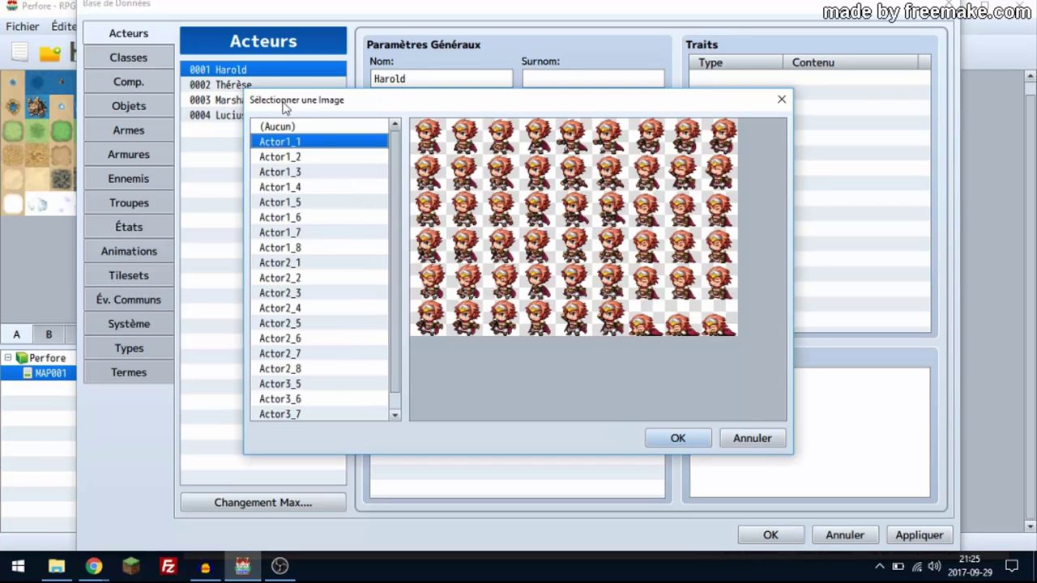
pyautogui.click(288, 124)
pyautogui.click(679, 439)
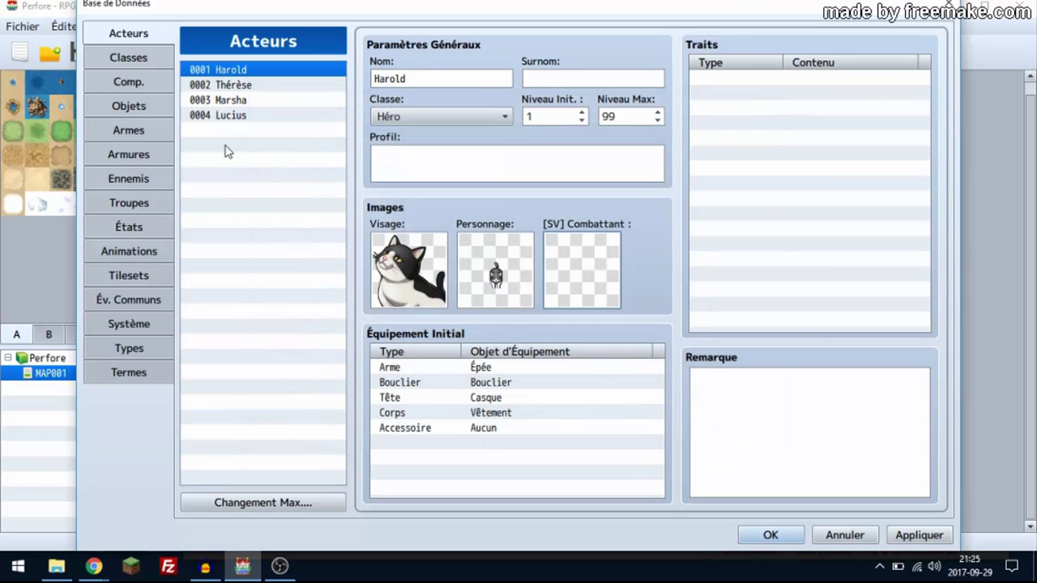
# Review the Héro class and the settings of skills such as Attaque, Garde, Double Attaque, Fuire, Attendre and Étincelle.
pyautogui.click(129, 59)
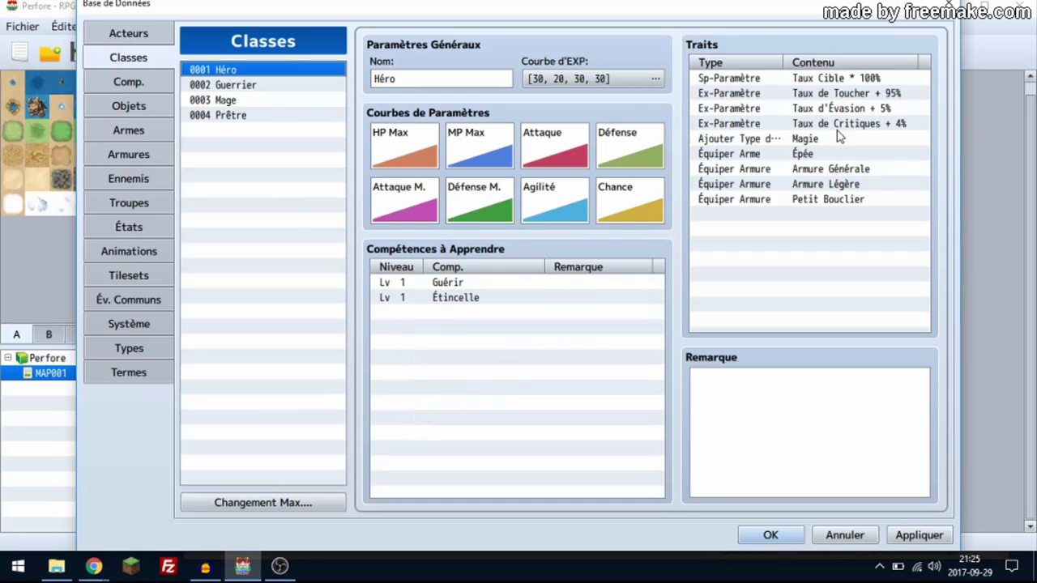
pyautogui.click(136, 78)
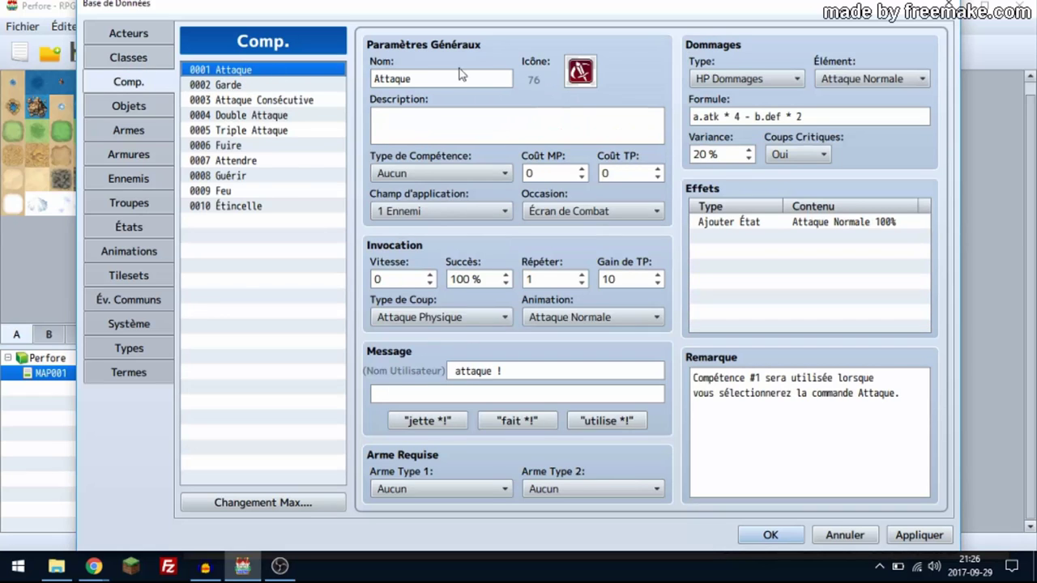
pyautogui.click(241, 86)
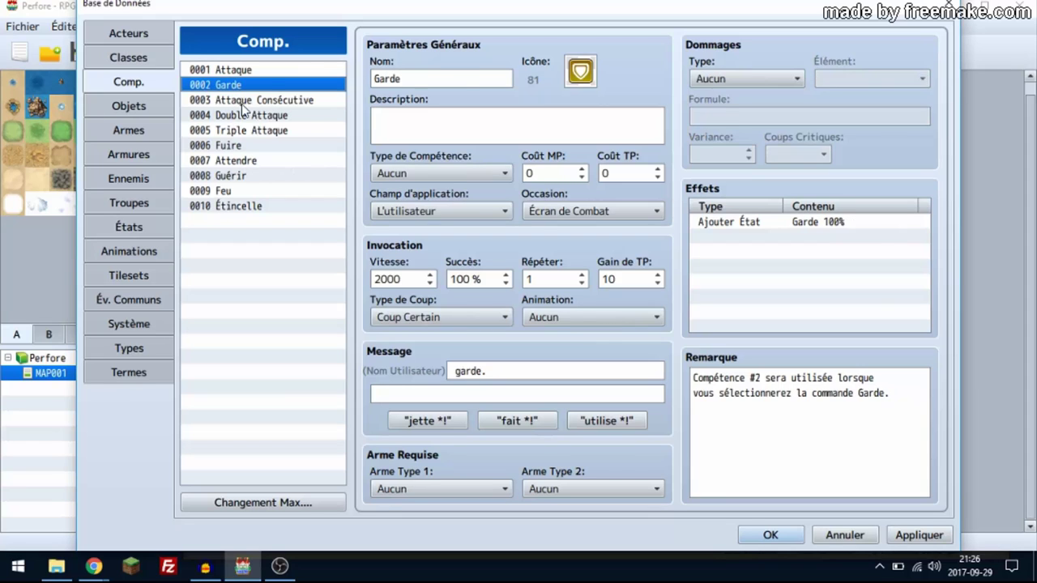
pyautogui.click(243, 102)
pyautogui.click(243, 131)
pyautogui.click(251, 116)
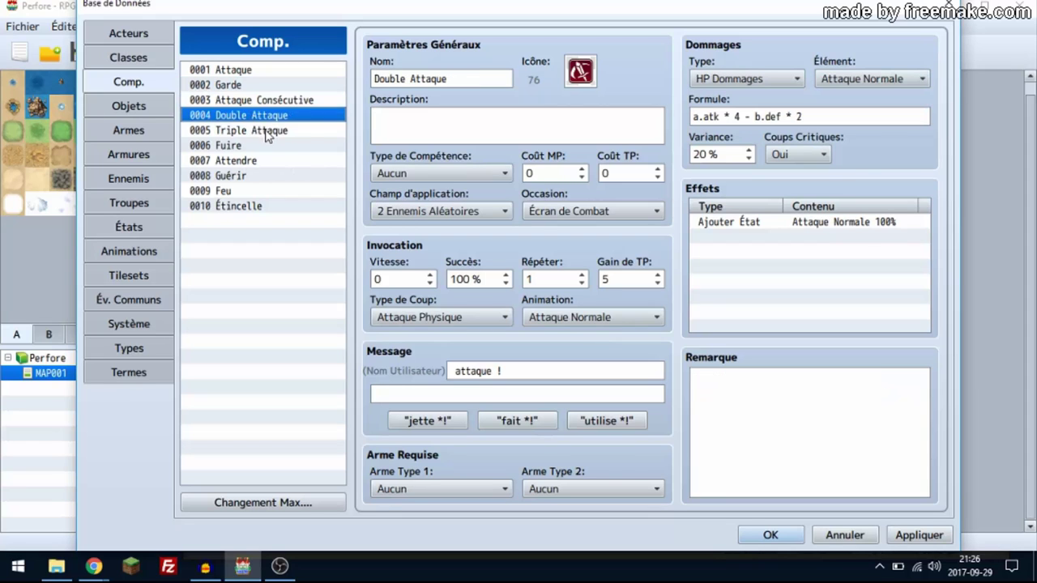
pyautogui.click(264, 146)
pyautogui.click(266, 161)
pyautogui.click(267, 207)
# Look through the Objets, Armes and Armures sections of the database.
pyautogui.click(130, 106)
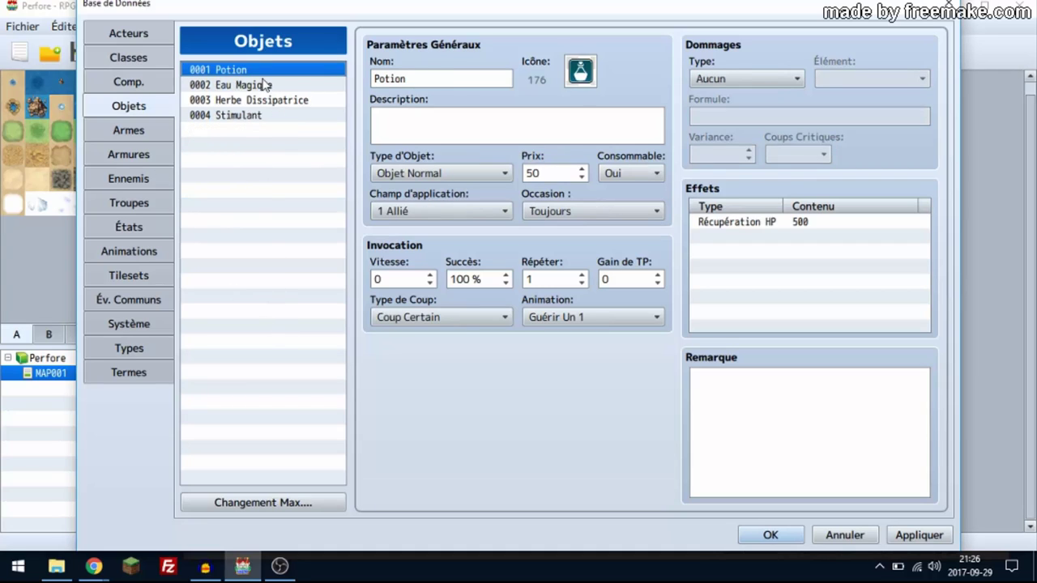
pyautogui.click(140, 129)
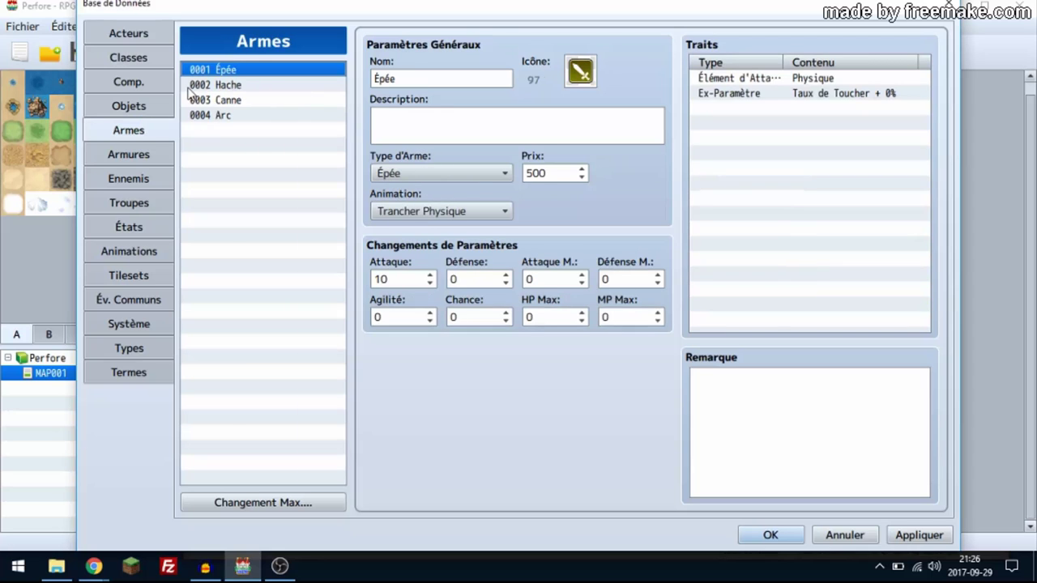
pyautogui.click(115, 157)
# Open the image selection for the enemy Chauve-souris in the Ennemis section and go up to the (Aucun) entry.
pyautogui.click(128, 180)
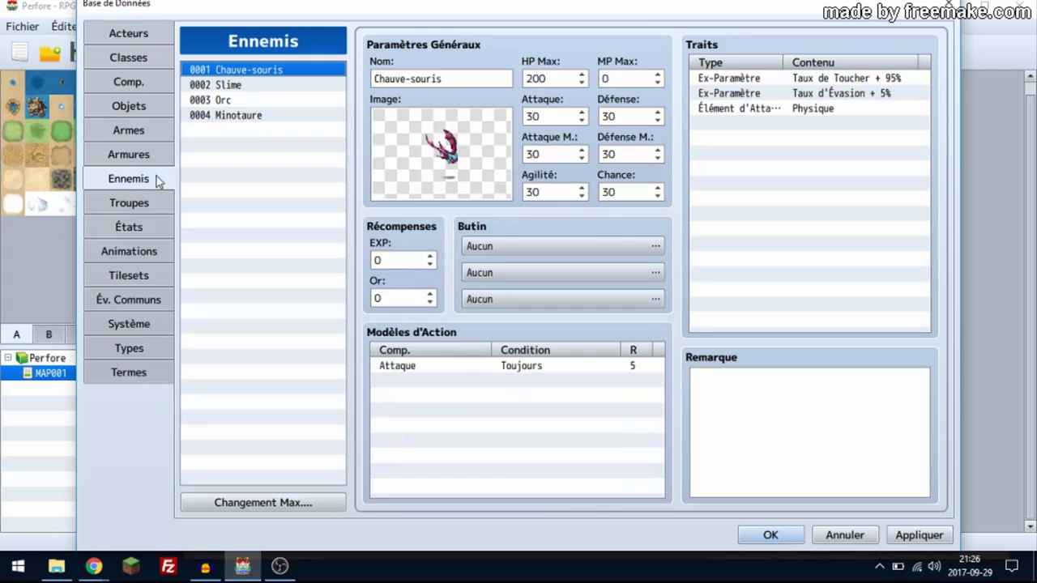
pyautogui.doubleClick(446, 180)
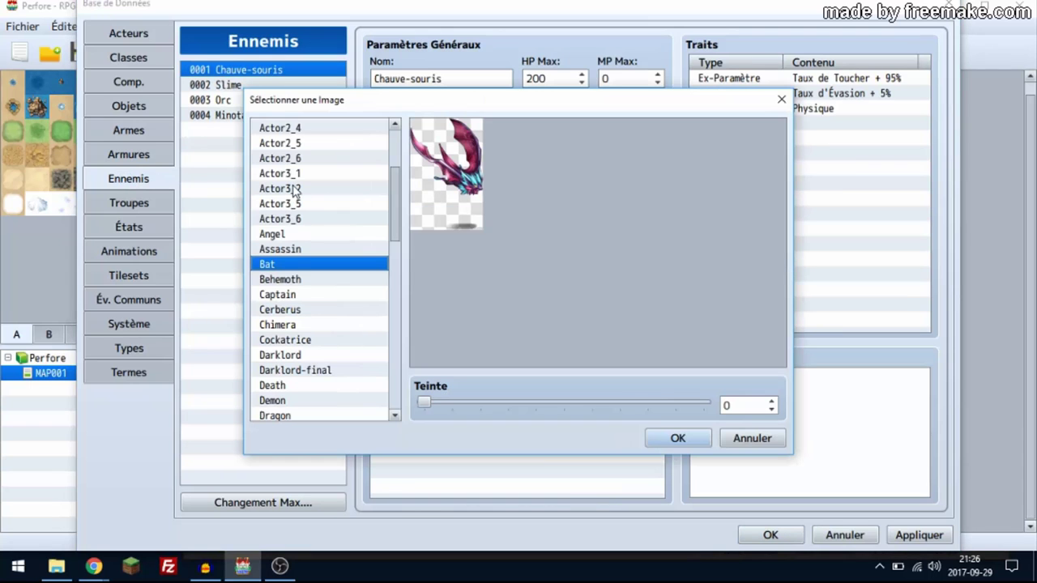
pyautogui.press('Up')
pyautogui.press('Up')
pyautogui.press('Up')
pyautogui.press('Up')
pyautogui.press('Up')
pyautogui.press('Up')
pyautogui.press('Up')
pyautogui.press('Up')
pyautogui.press('Up')
pyautogui.press('Up')
pyautogui.press('Up')
pyautogui.press('Up')
pyautogui.press('Up')
pyautogui.press('Up')
pyautogui.press('Up')
pyautogui.press('Up')
pyautogui.press('Up')
pyautogui.press('Up')
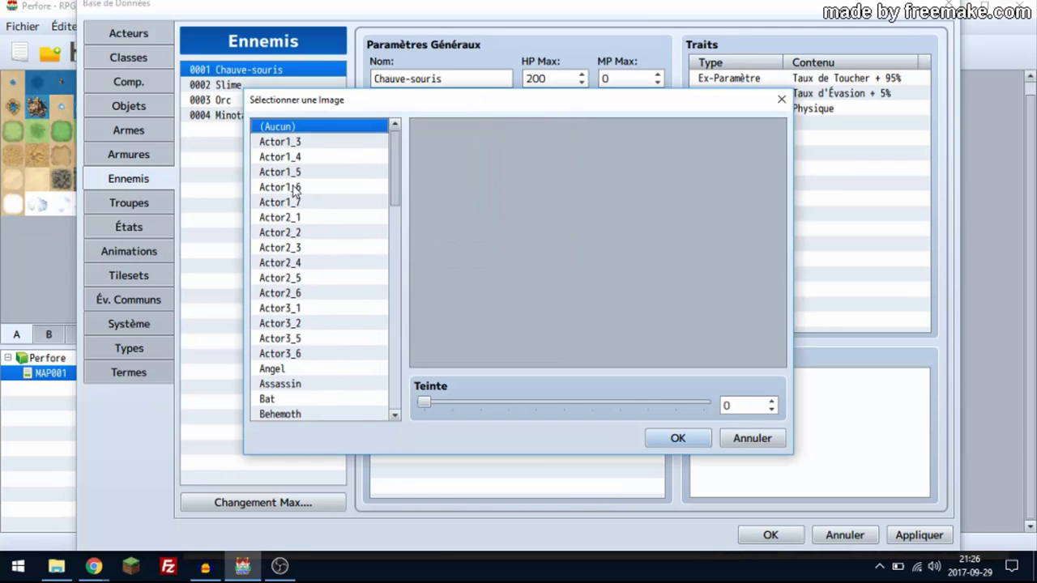
# Preview the actor-style enemy battler images from Actor1_3 through Actor3_6.
pyautogui.press('Down')
pyautogui.press('Down')
pyautogui.press('Down')
pyautogui.press('Down')
pyautogui.press('Down')
pyautogui.press('Down')
pyautogui.press('Down')
pyautogui.press('Down')
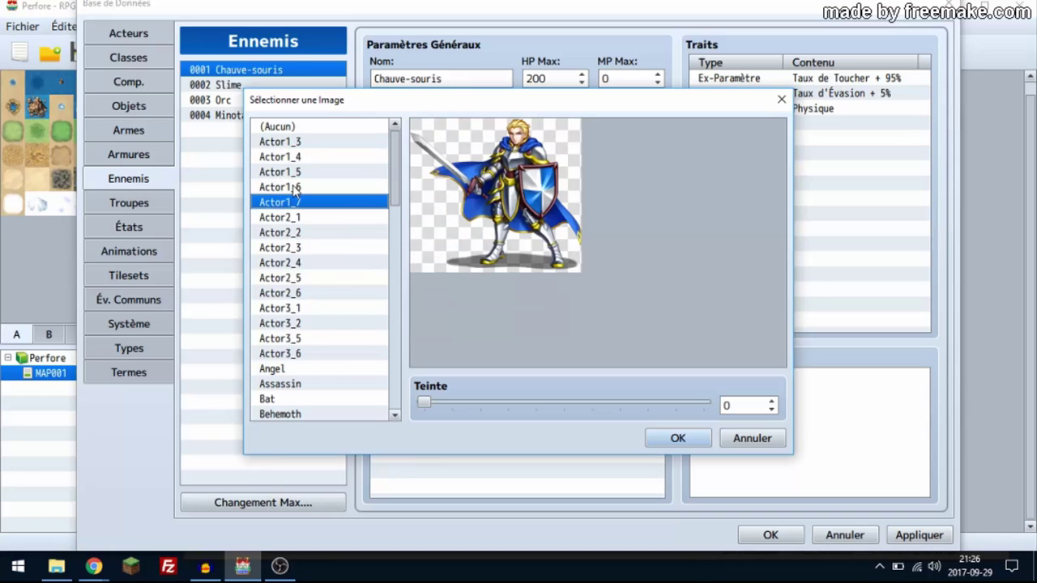
pyautogui.press('Down')
pyautogui.press('Down')
pyautogui.press('Down')
pyautogui.press('Down')
pyautogui.press('Down')
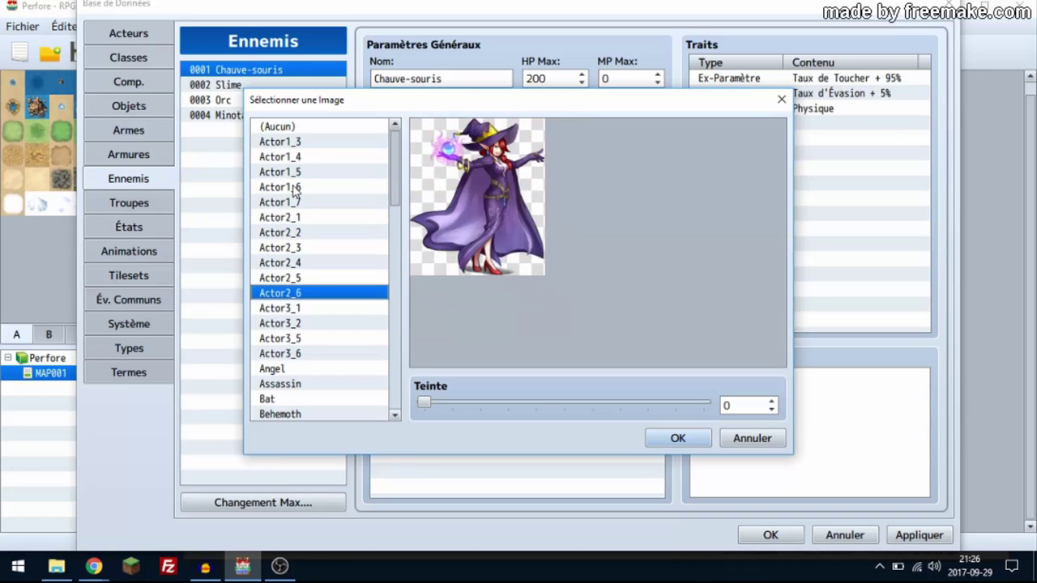
pyautogui.press('Down')
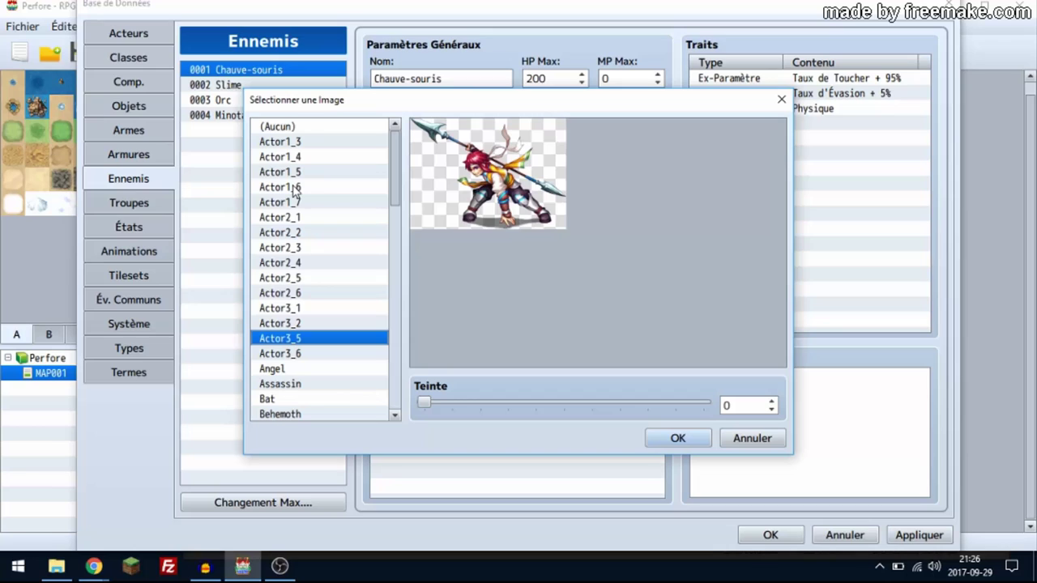
pyautogui.press('Down')
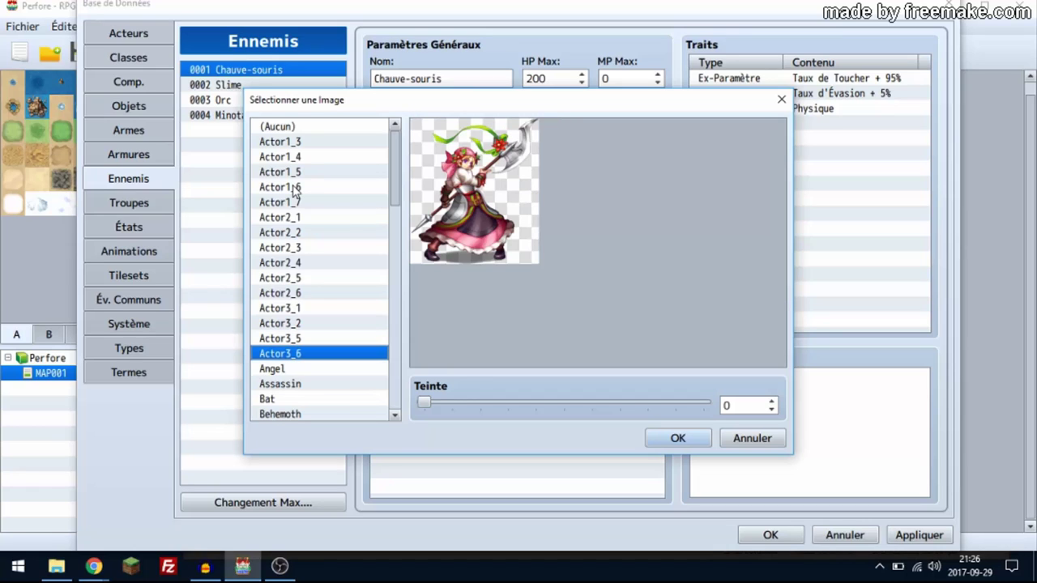
# Preview the remaining enemy battler images one after another, from Angel through Behemoth, Dragon, Evilgod, God and Minotaur to Skeleton.
pyautogui.press('Down')
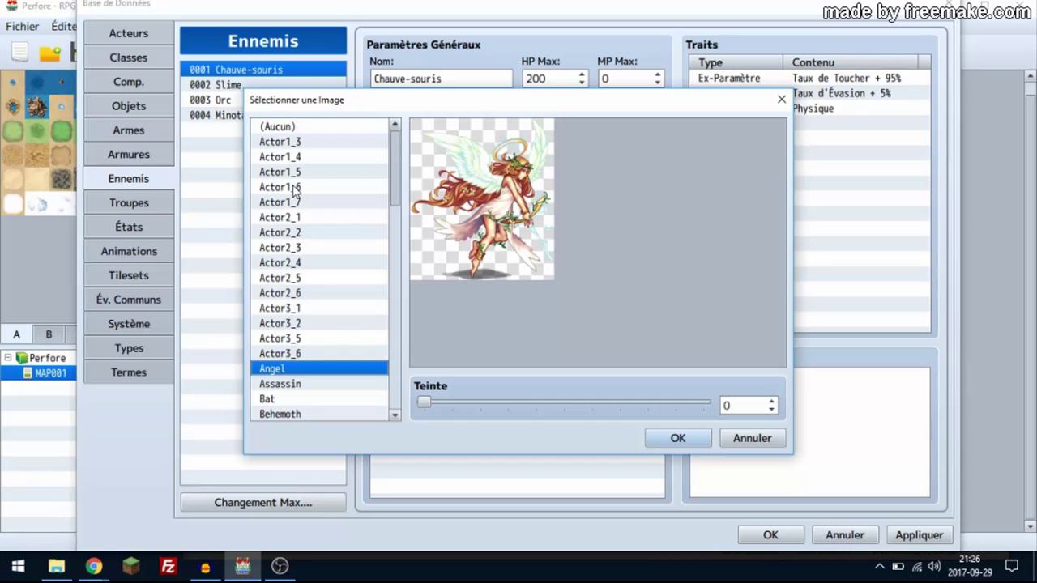
pyautogui.press('Down')
pyautogui.press('Down')
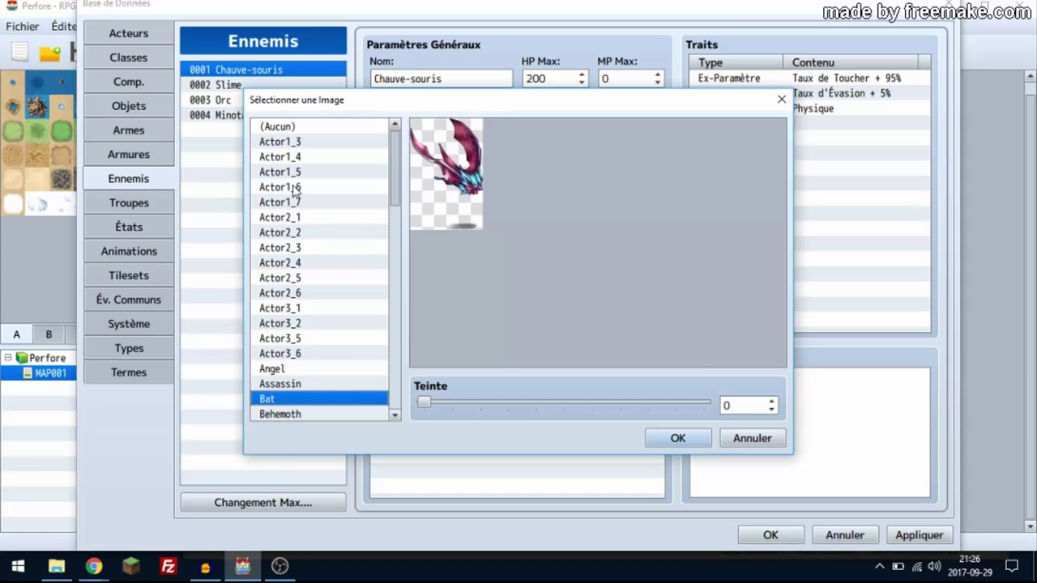
pyautogui.press('Down')
pyautogui.press('Up')
pyautogui.press('Down')
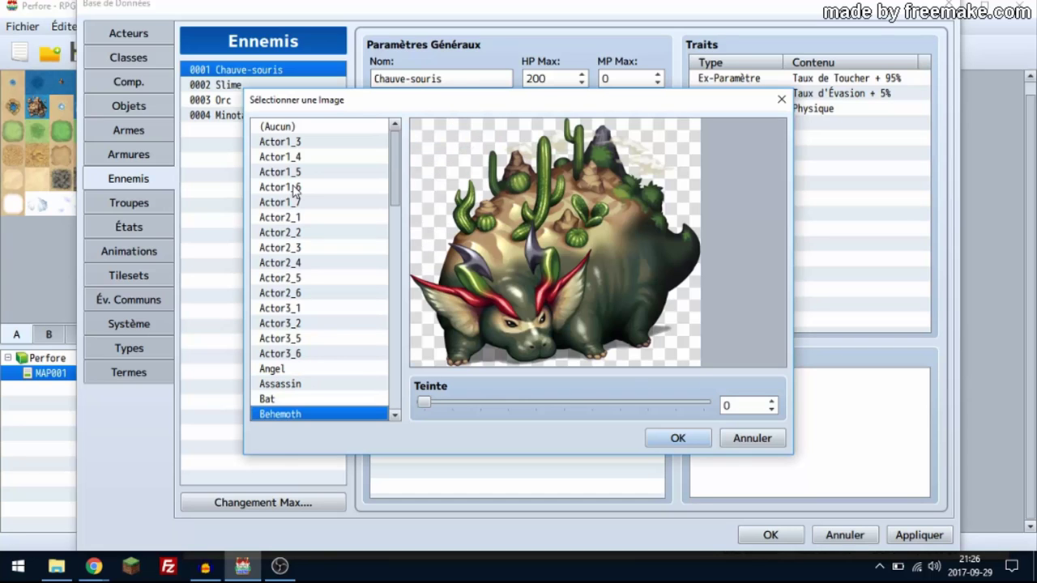
pyautogui.press('Up')
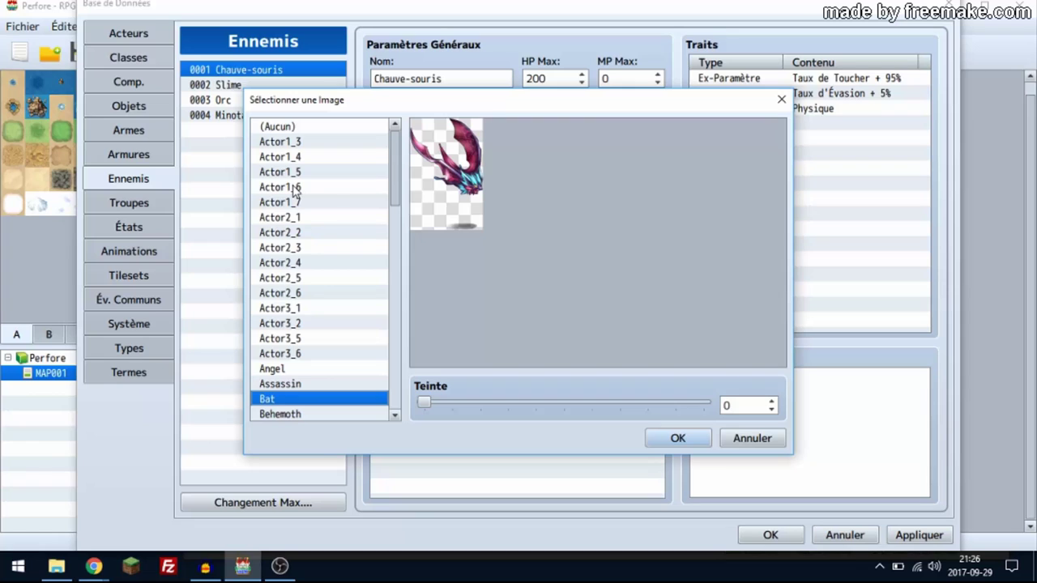
pyautogui.press('Down')
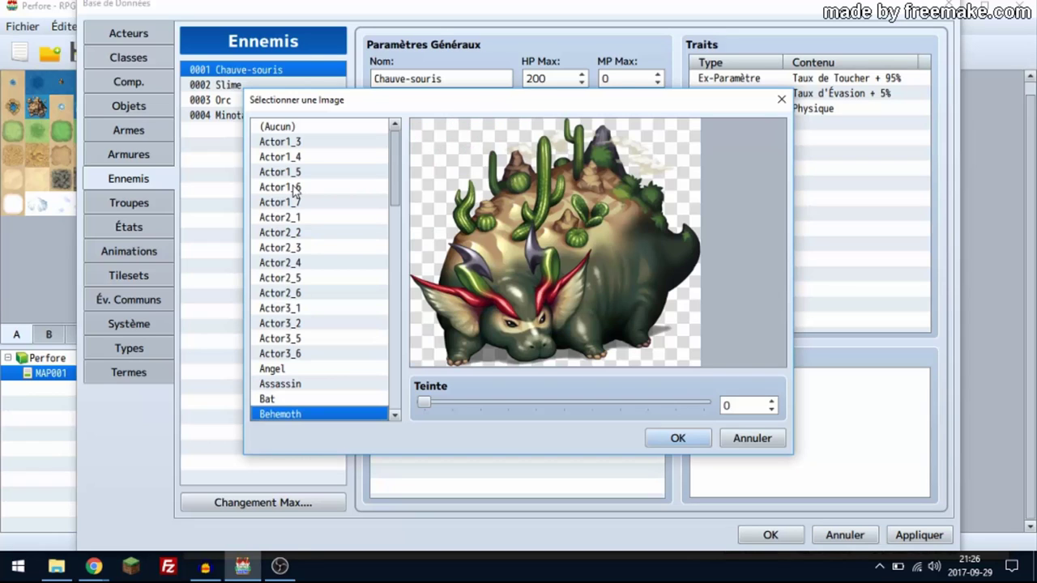
pyautogui.press('Down')
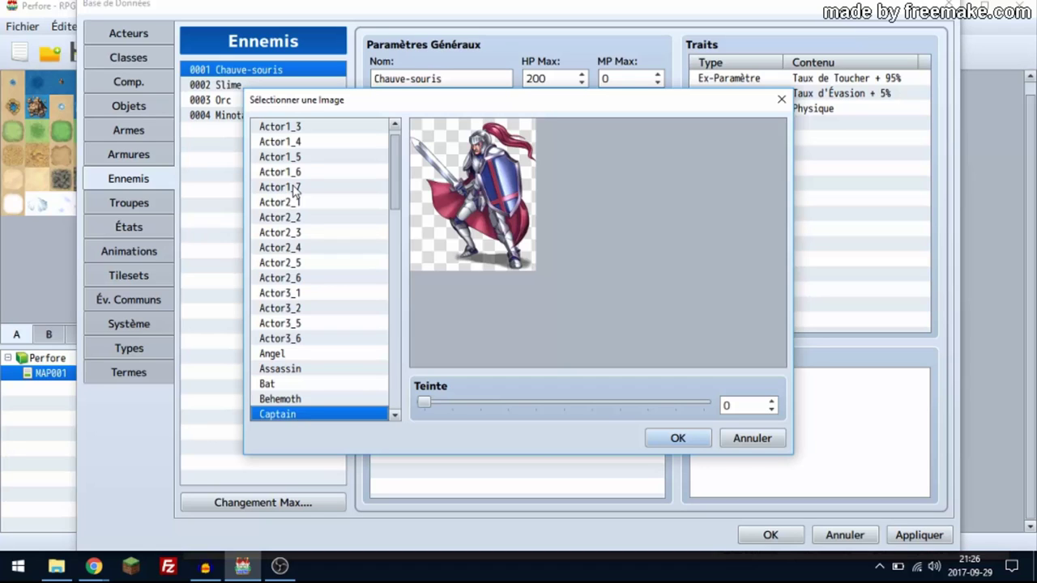
pyautogui.press('Down')
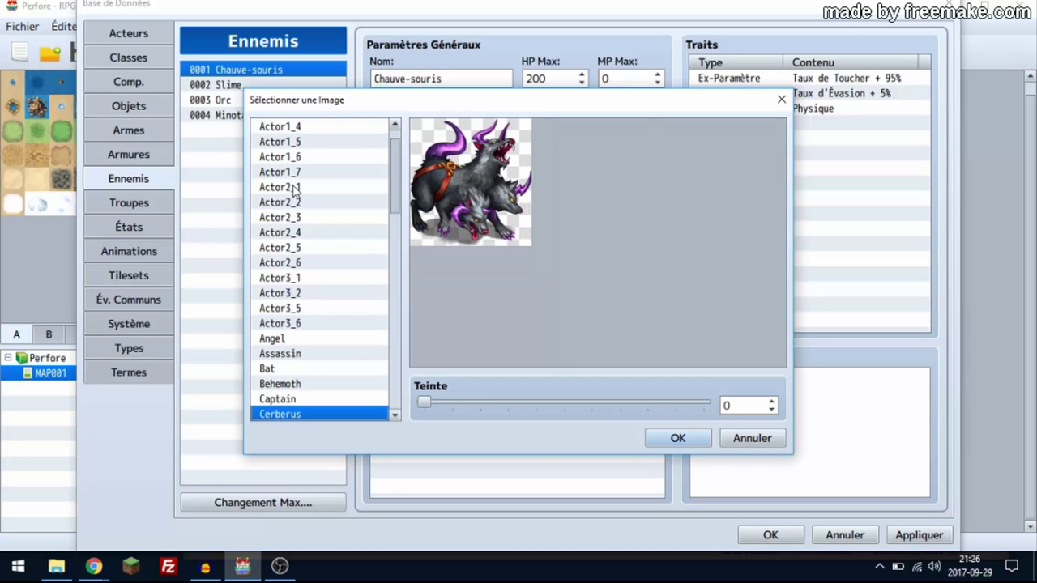
pyautogui.press('Down')
pyautogui.press('Down')
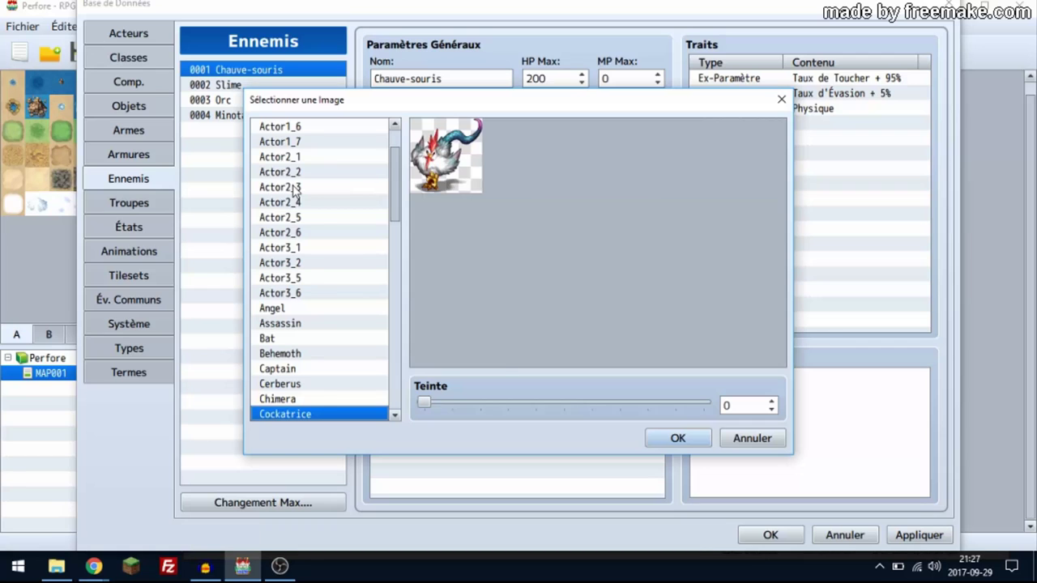
pyautogui.press('Down')
pyautogui.press('Down')
pyautogui.press('Down')
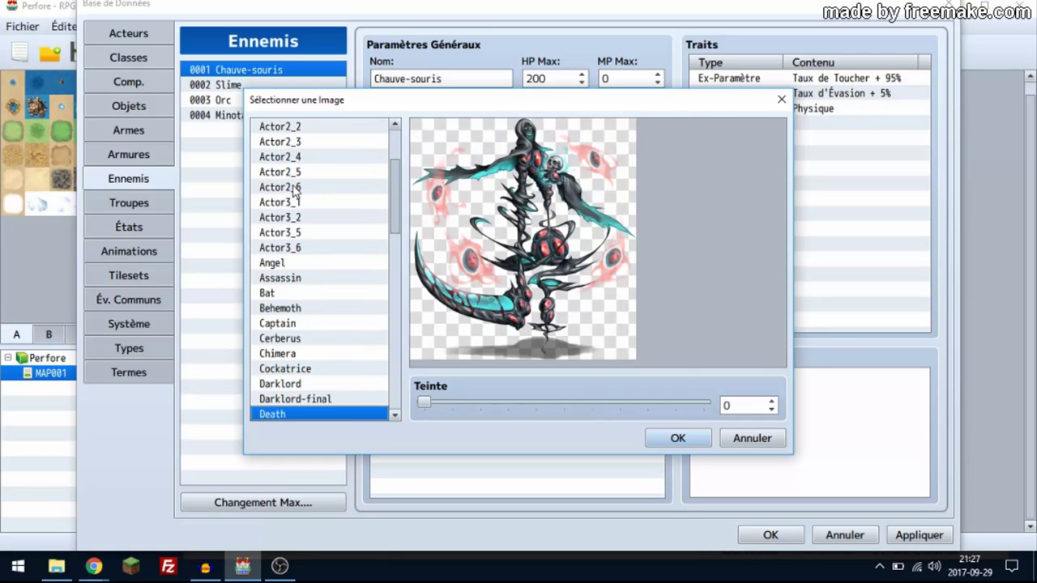
pyautogui.press('Down')
pyautogui.press('Down')
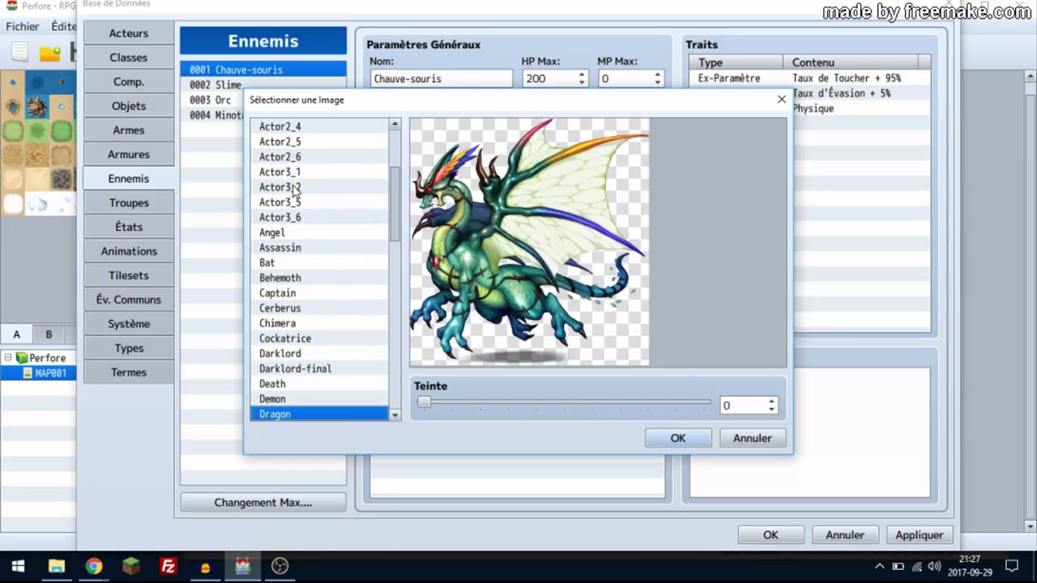
pyautogui.press('Up')
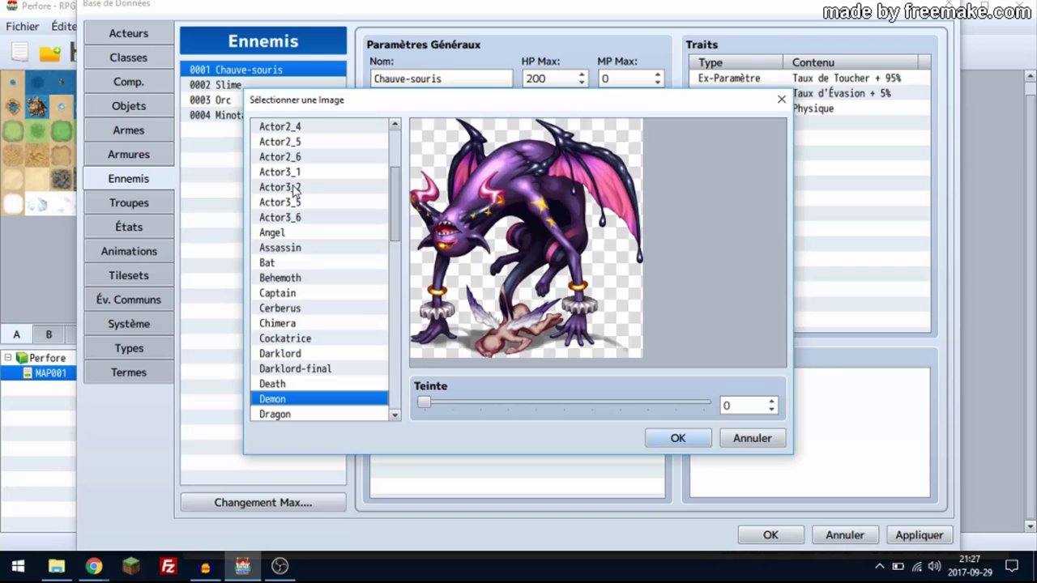
pyautogui.press('Down')
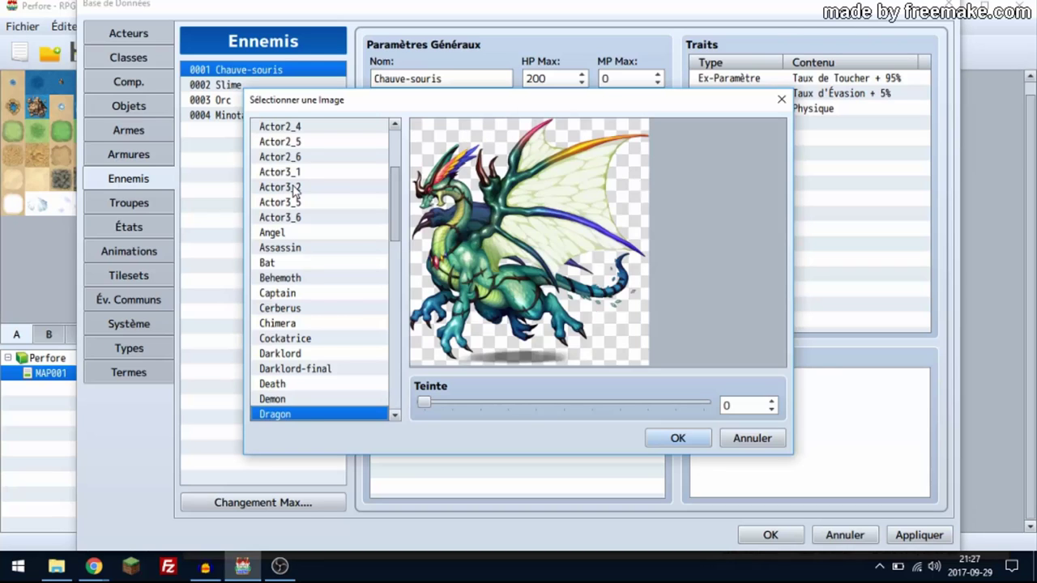
pyautogui.press('Down')
pyautogui.press('Down')
pyautogui.press('Down')
pyautogui.press('Up')
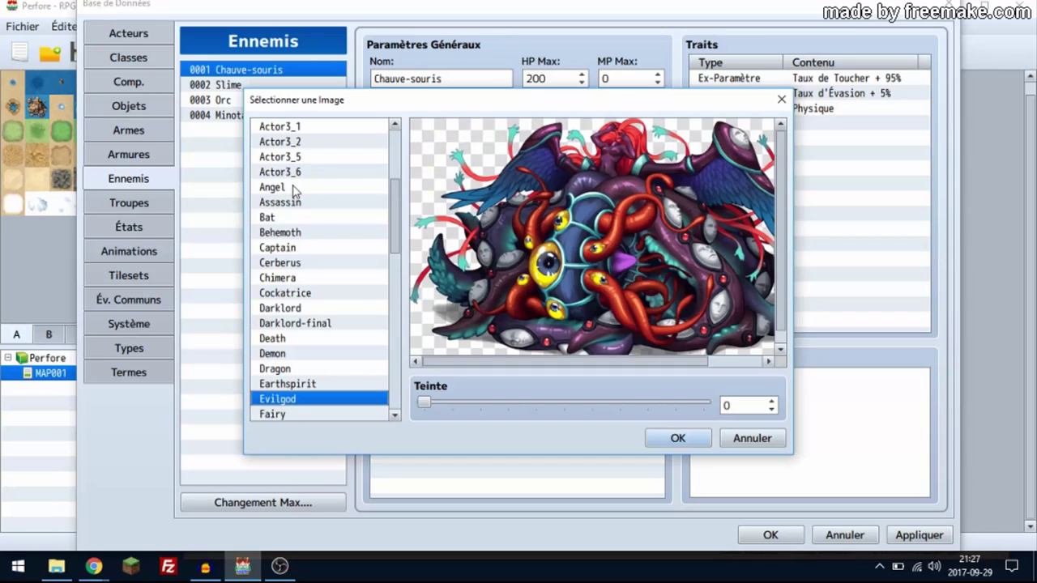
pyautogui.press('Down')
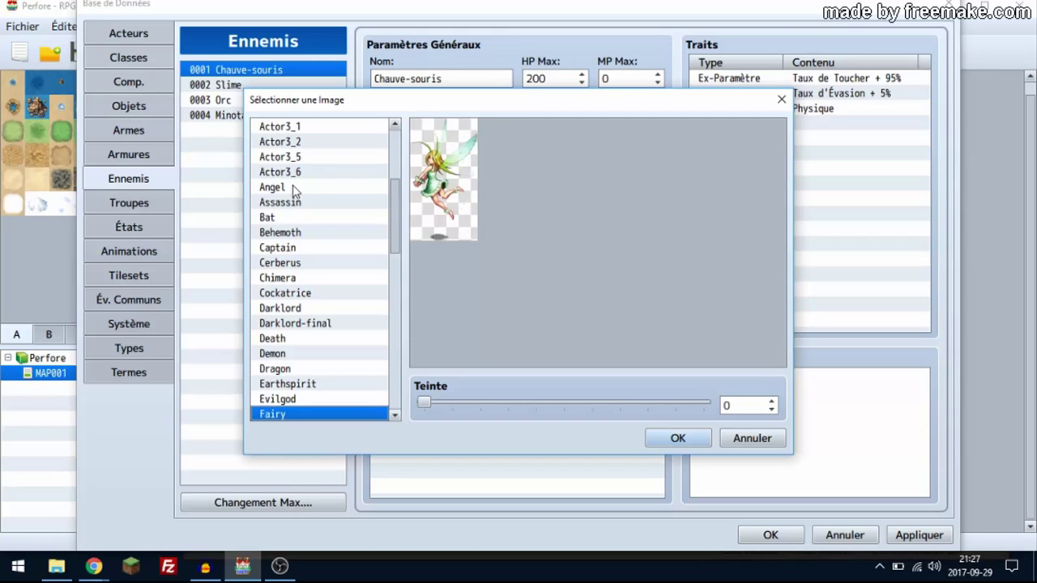
pyautogui.press('Down')
pyautogui.press('Down')
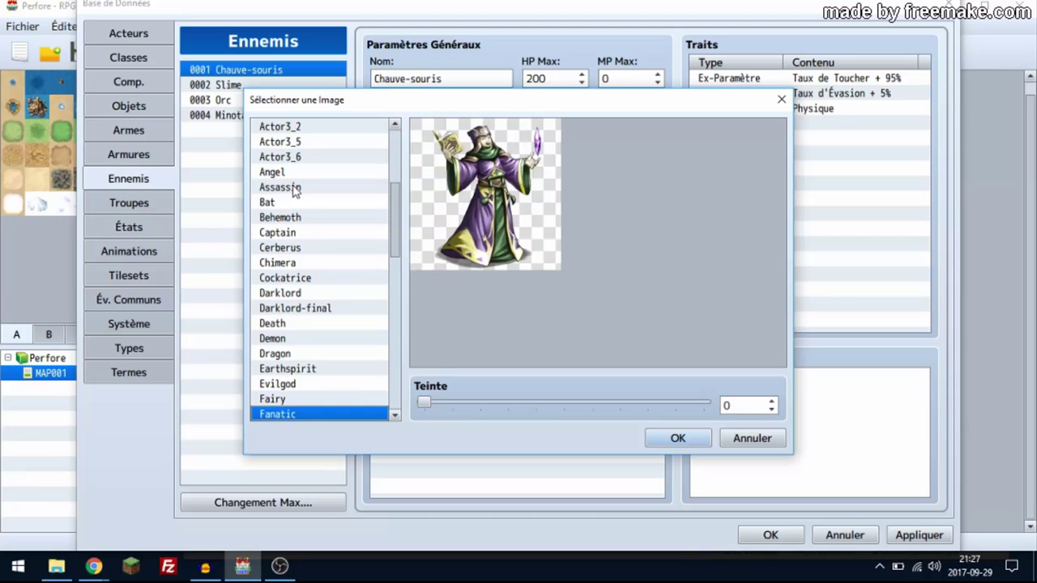
pyautogui.press('Down')
pyautogui.press('Down')
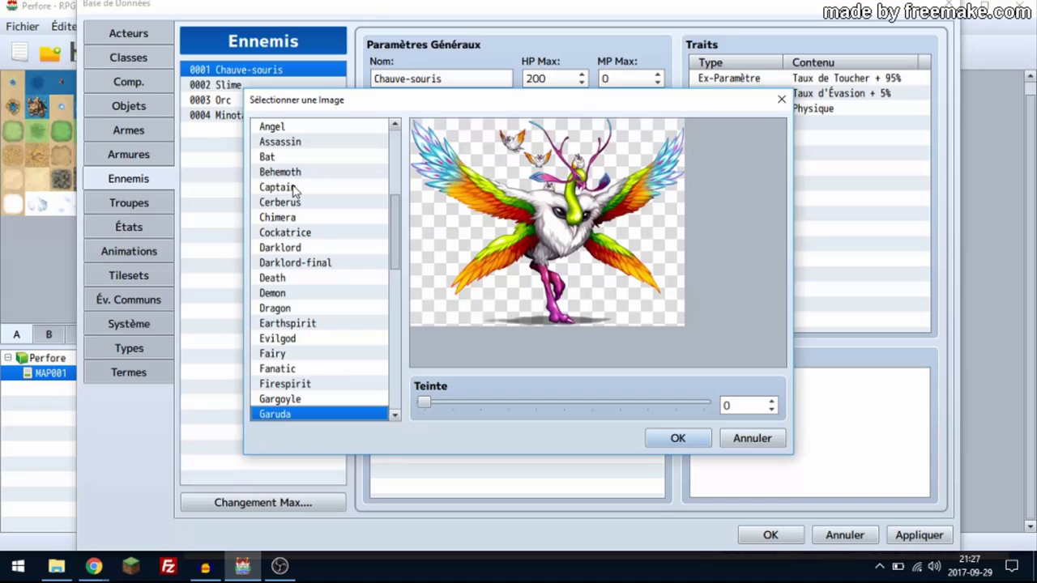
pyautogui.press('Down')
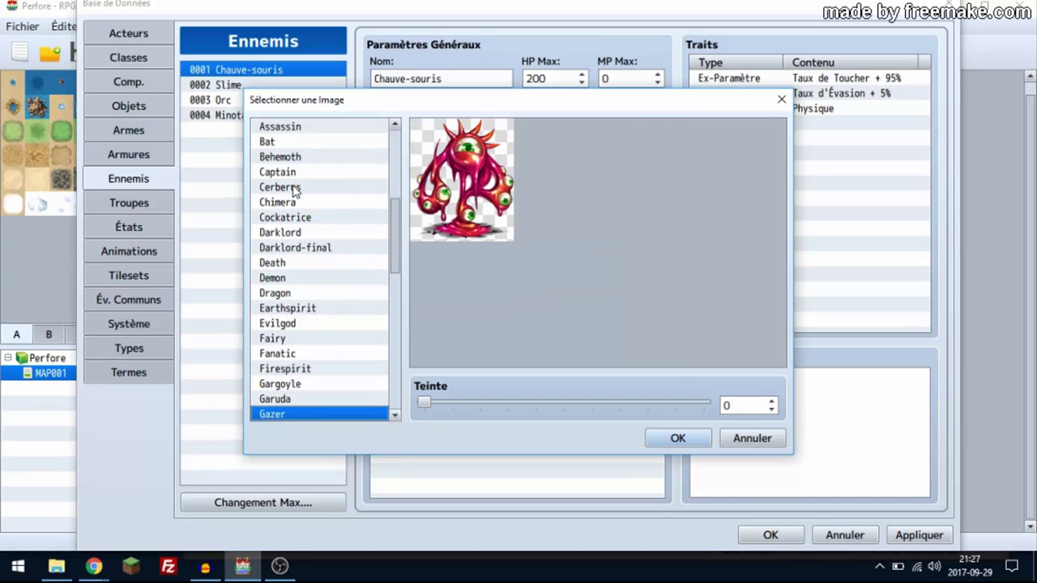
pyautogui.press('Down')
pyautogui.press('Up')
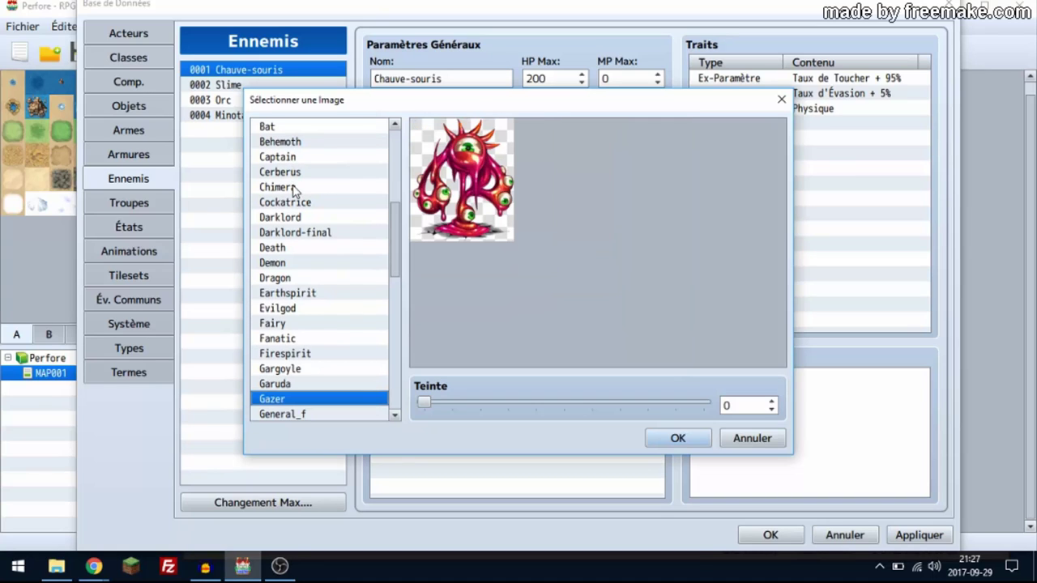
pyautogui.press('Down')
pyautogui.press('Down')
pyautogui.press('Down')
pyautogui.press('Down')
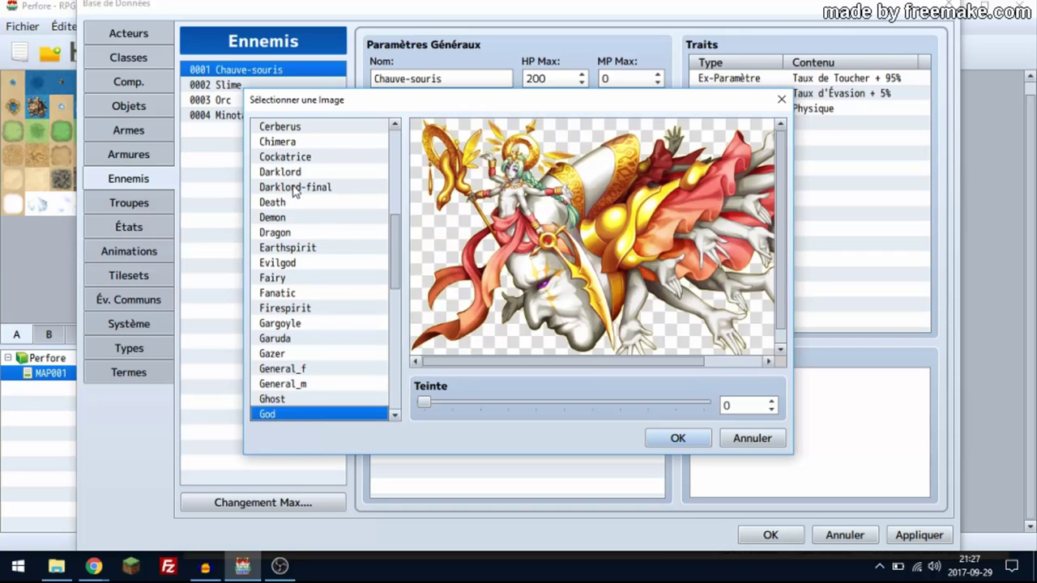
pyautogui.press('Down')
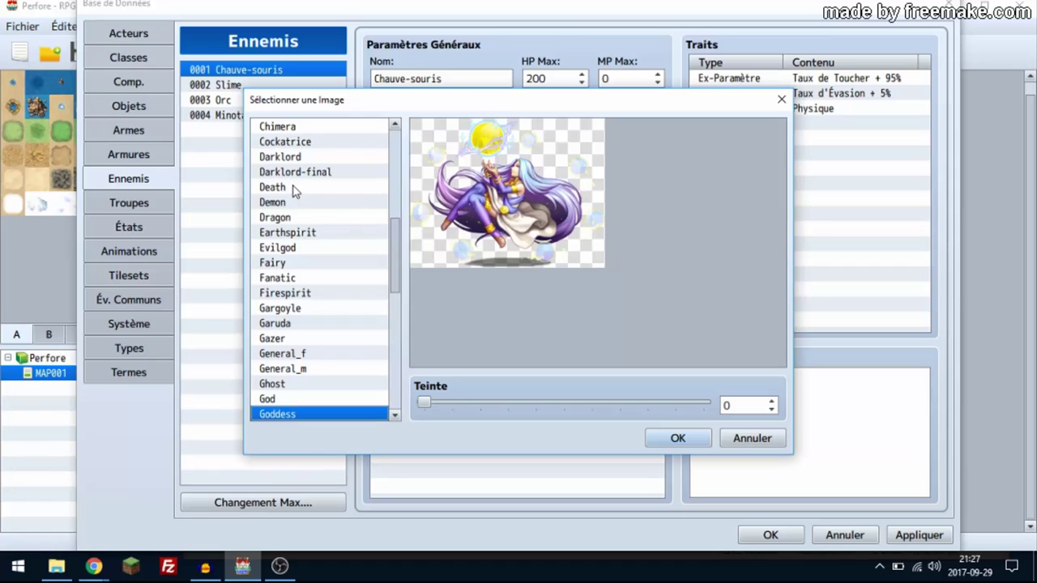
pyautogui.press('Down')
pyautogui.press('Down')
pyautogui.press('Down')
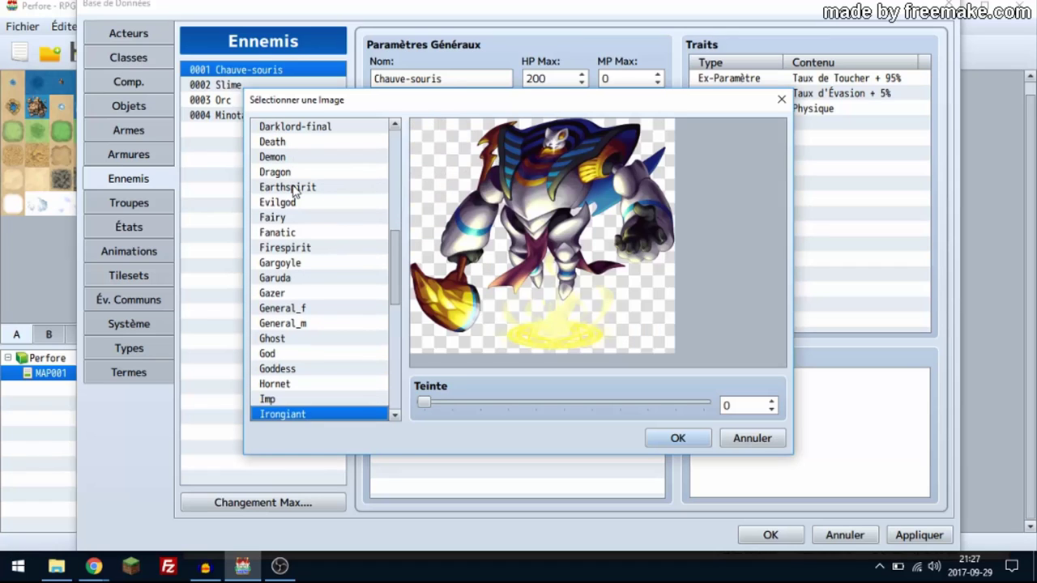
pyautogui.press('Down')
pyautogui.press('Down')
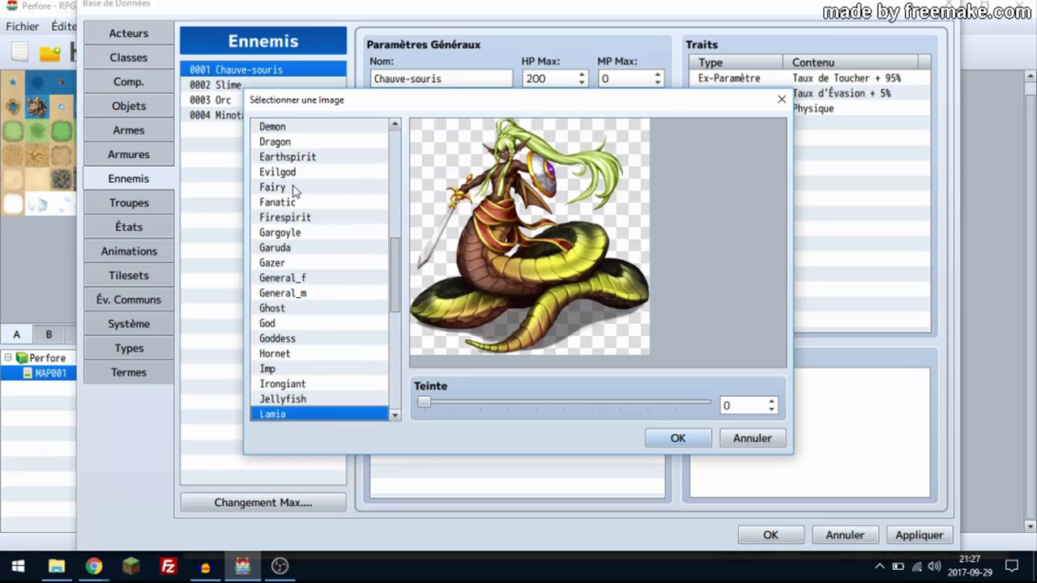
pyautogui.press('Down')
pyautogui.press('Down')
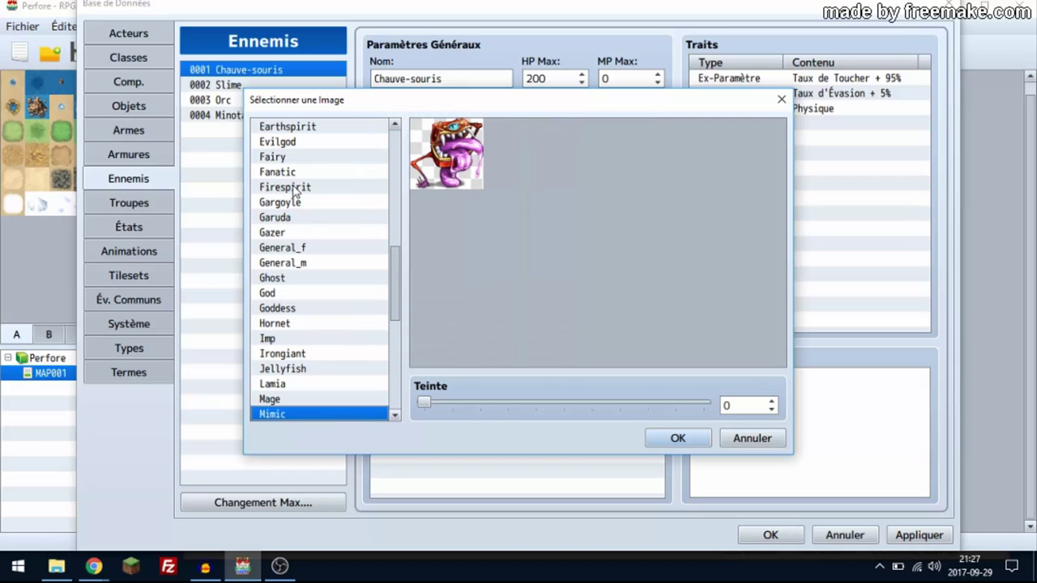
pyautogui.press('Down')
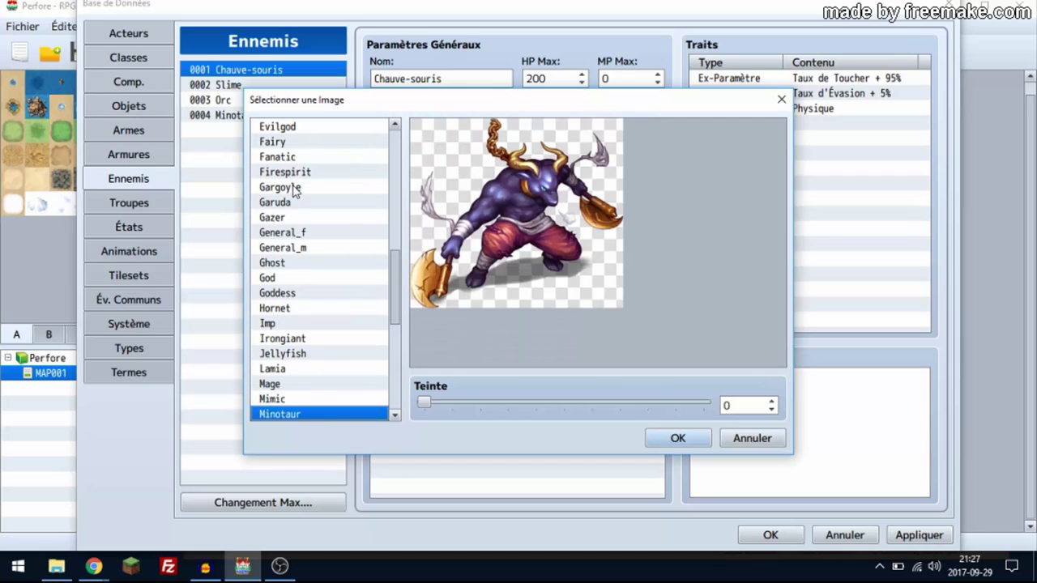
pyautogui.press('Down')
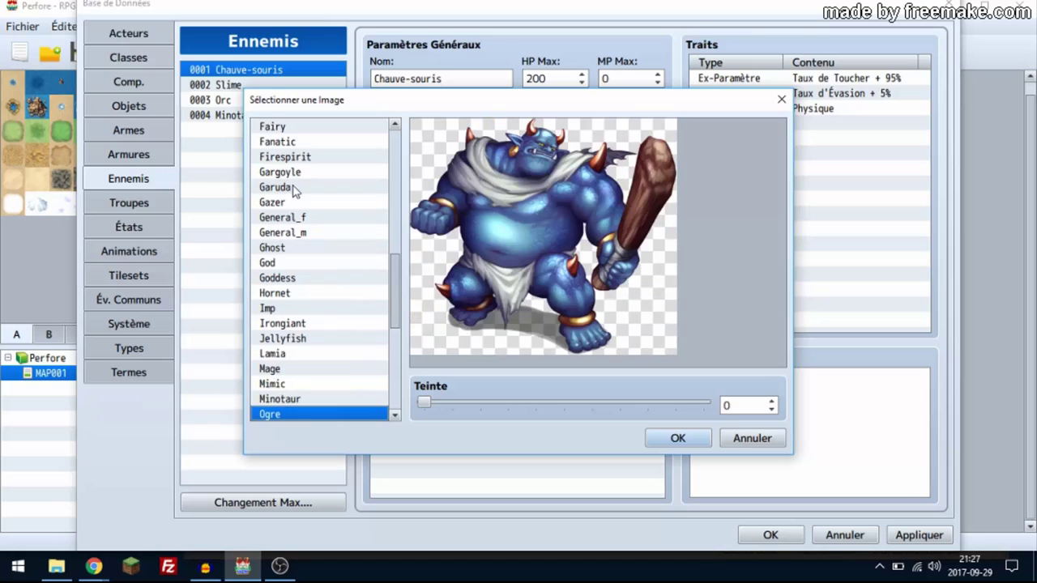
pyautogui.press('Down')
pyautogui.press('Down')
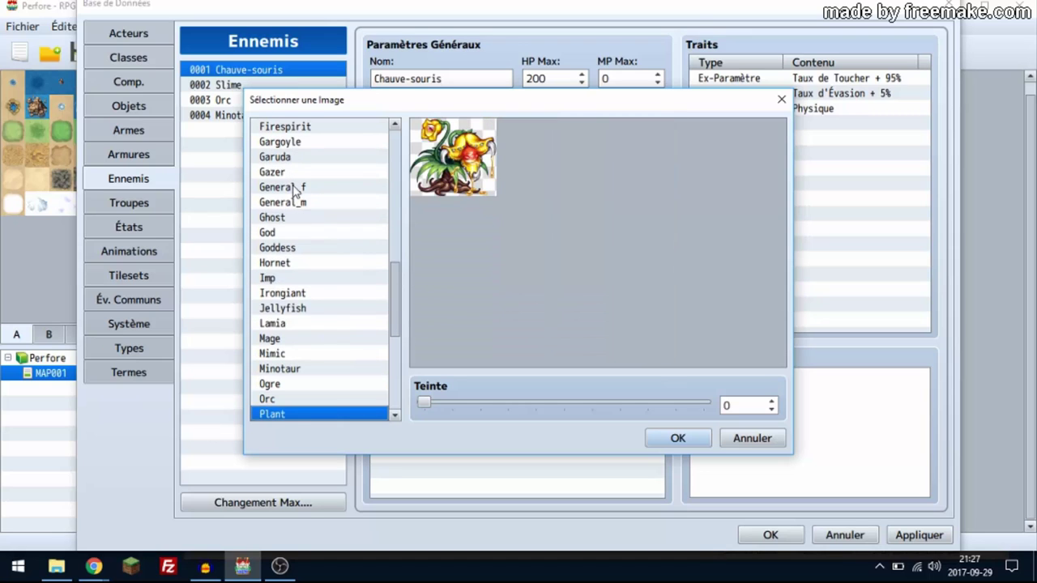
pyautogui.press('Down')
pyautogui.press('Down')
pyautogui.press('Down')
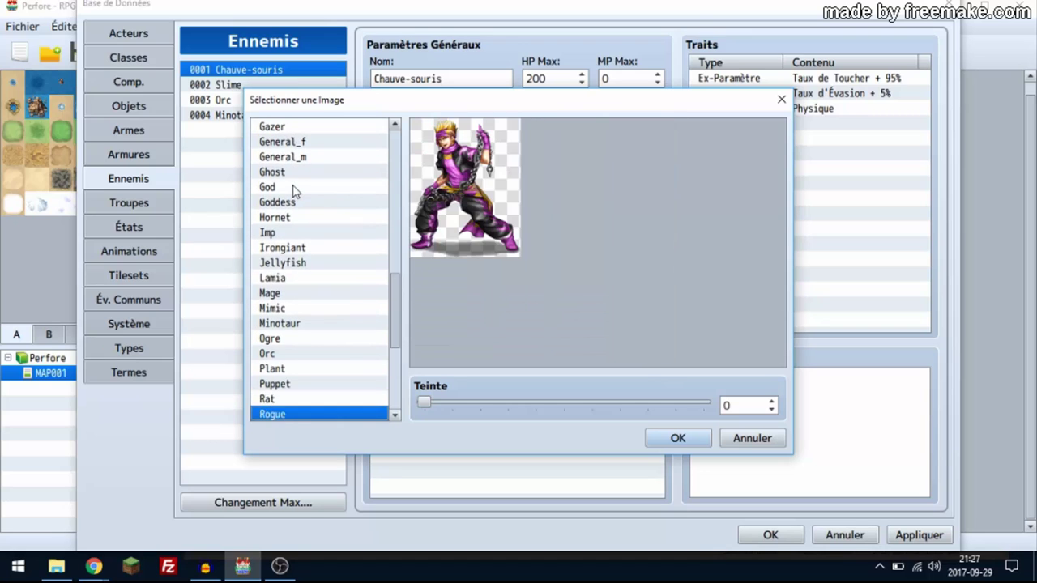
pyautogui.press('Down')
pyautogui.press('Down')
pyautogui.press('Down')
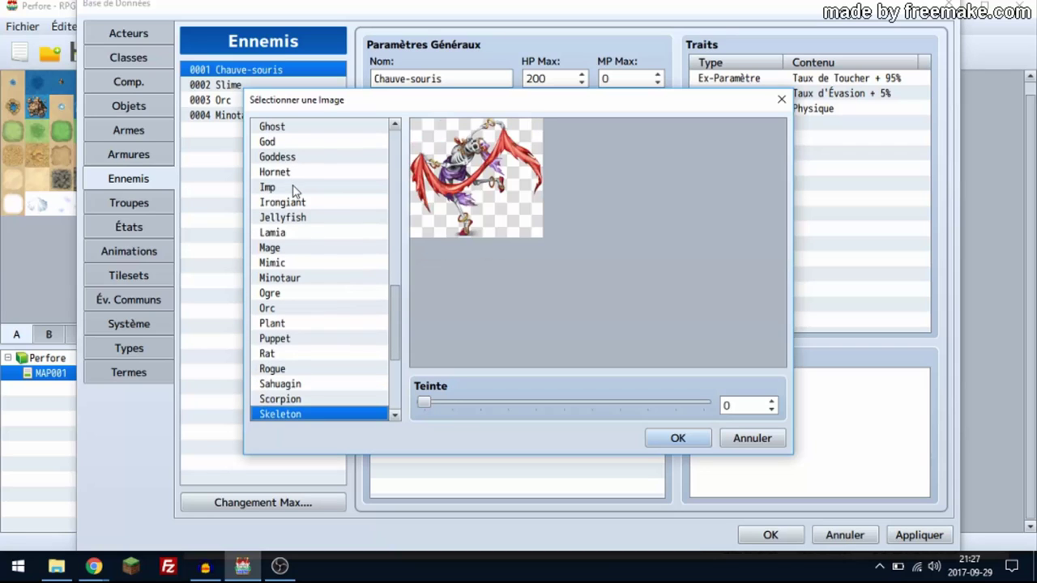
# Preview the last enemy battler images from Slime through Soldier and Vampire, and assign the Zombie image to the enemy Chauve-souris.
pyautogui.press('Down')
pyautogui.press('Down')
pyautogui.press('Down')
pyautogui.press('Down')
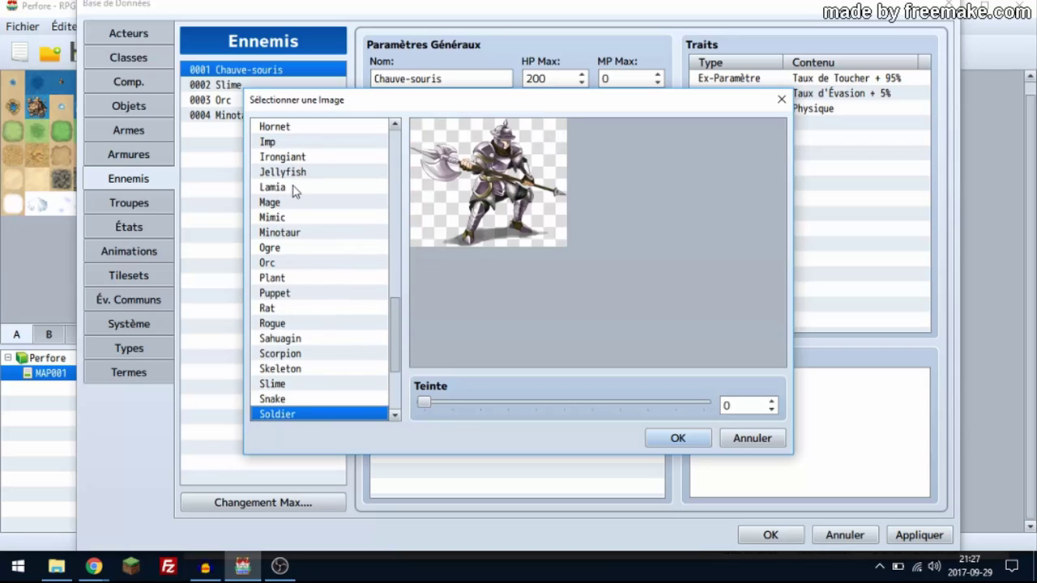
pyautogui.press('Down')
pyautogui.press('Down')
pyautogui.press('Down')
pyautogui.press('Down')
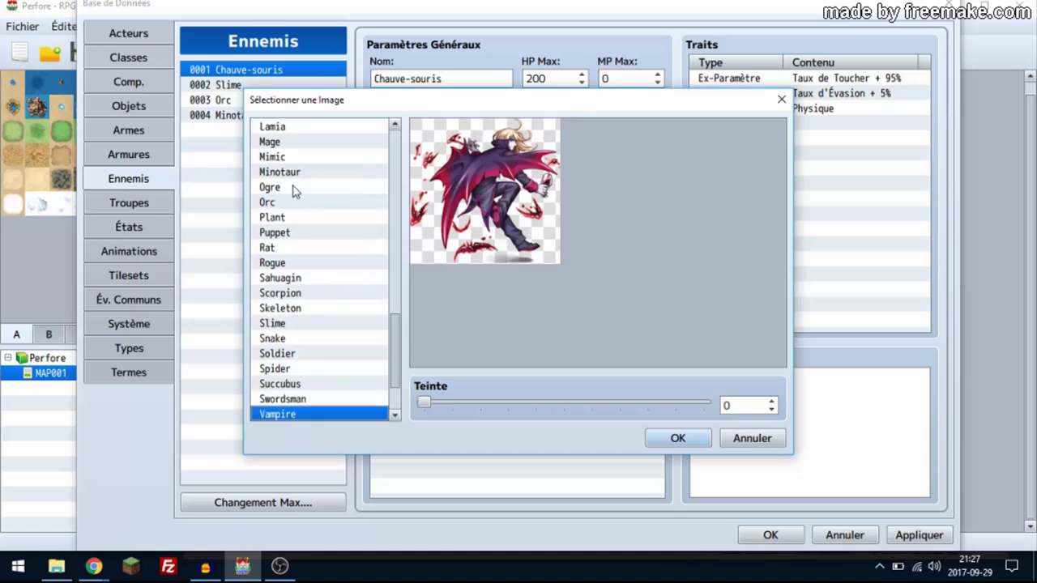
pyautogui.press('Down')
pyautogui.press('Down')
pyautogui.press('Down')
pyautogui.press('Down')
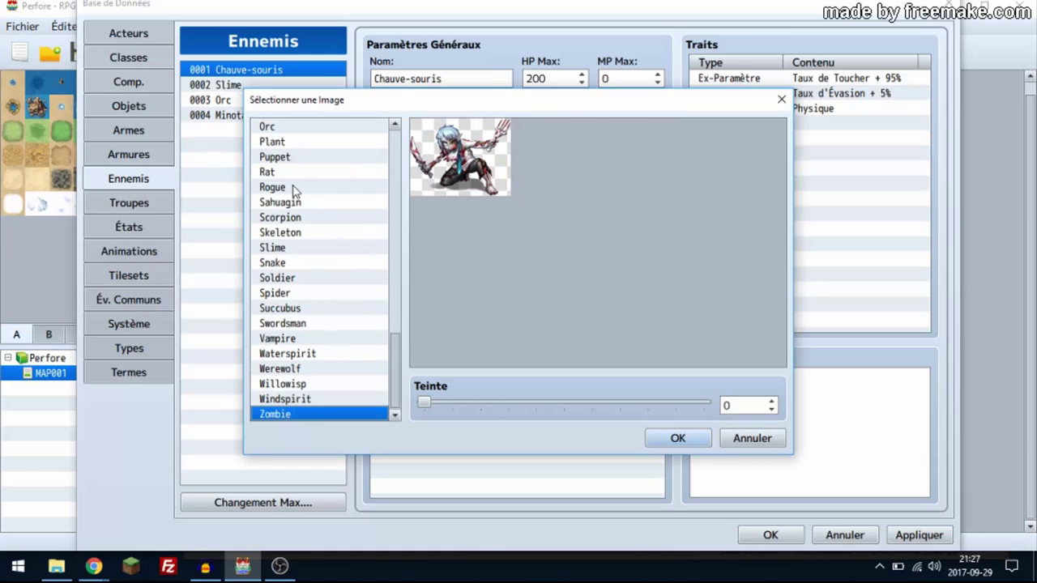
pyautogui.click(674, 438)
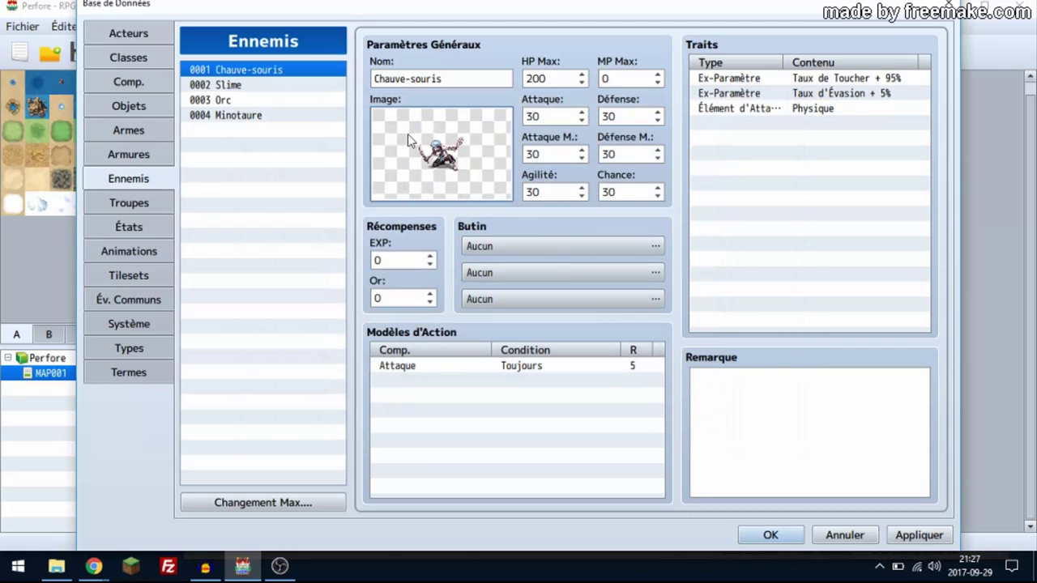
# Look through the enemies Slime, Orc and Minotaure, and check Minotaure's image selection without changing it.
pyautogui.click(254, 85)
pyautogui.click(255, 100)
pyautogui.click(254, 115)
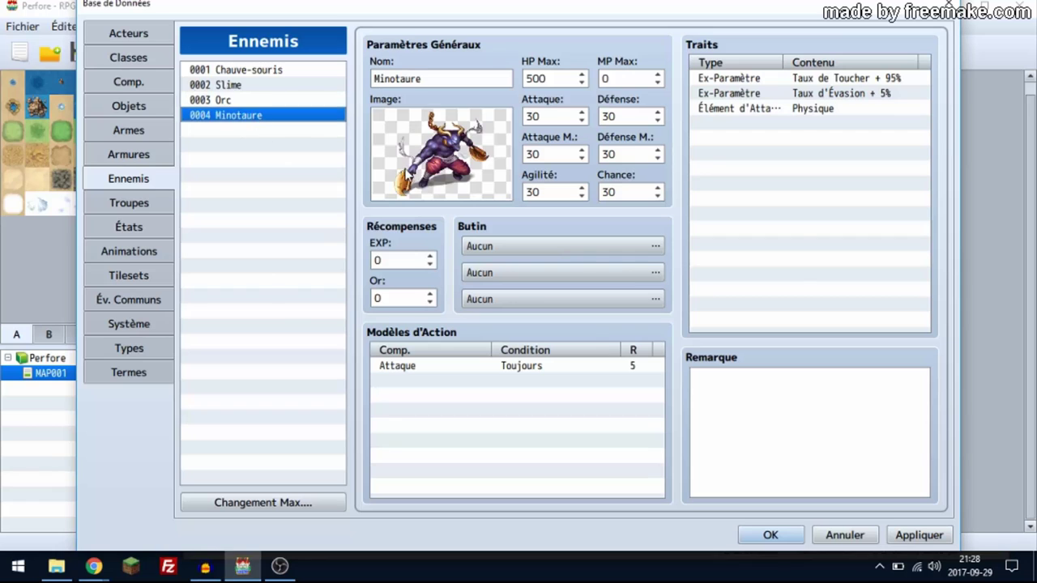
pyautogui.doubleClick(415, 158)
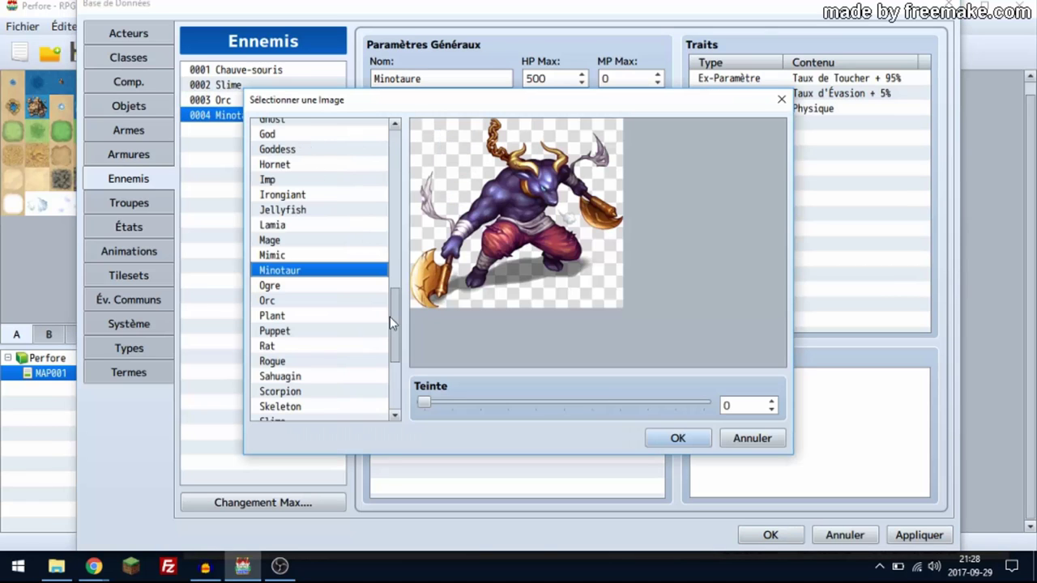
pyautogui.moveTo(390, 317); pyautogui.dragTo(369, 130)
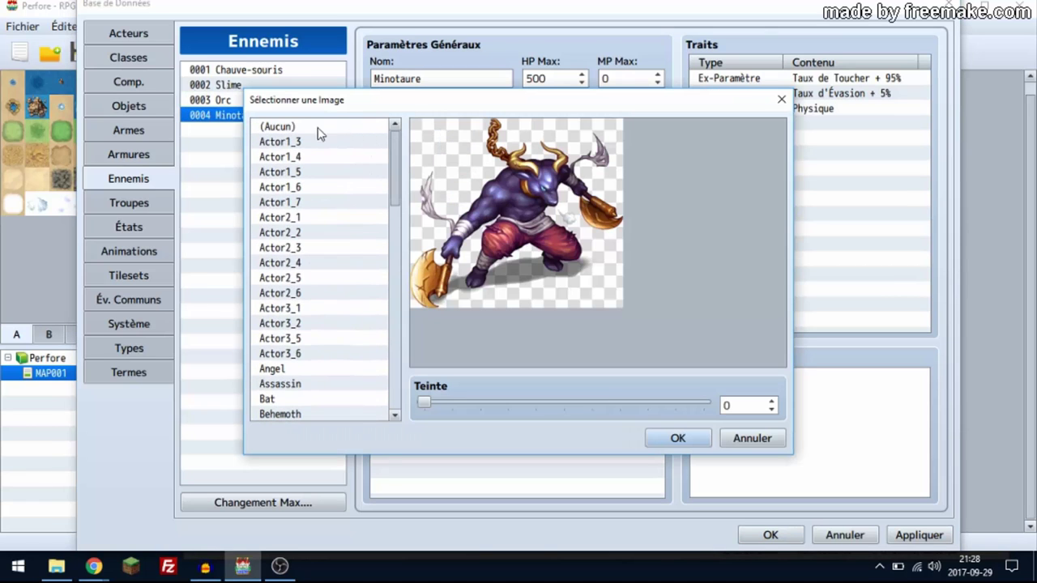
pyautogui.click(749, 438)
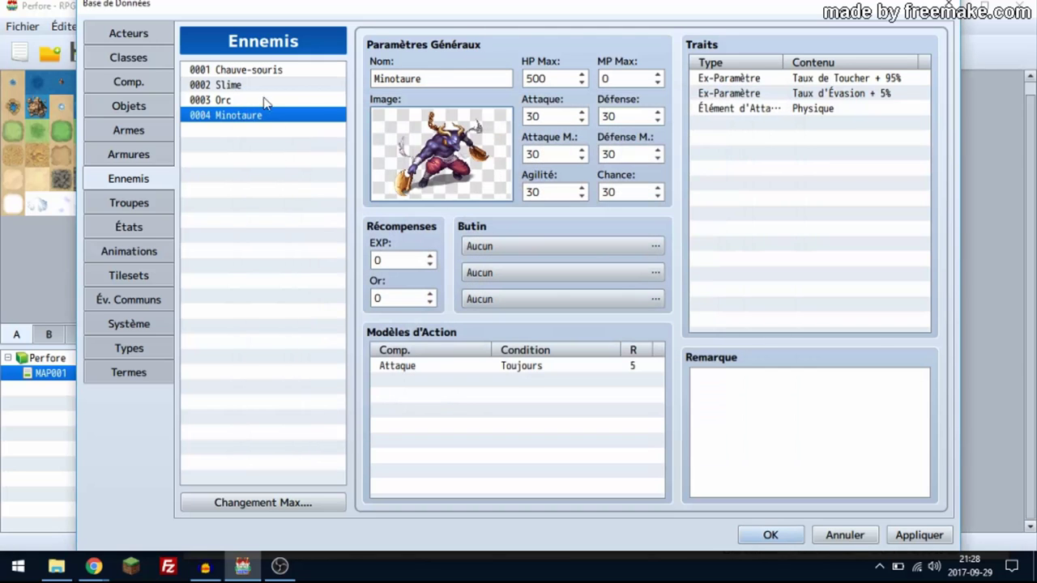
# Set the image of the enemy Chauve-souris to Bat, previewing Actor1_3, Angel, Assassin and Behemoth on the way.
pyautogui.click(243, 70)
pyautogui.doubleClick(421, 188)
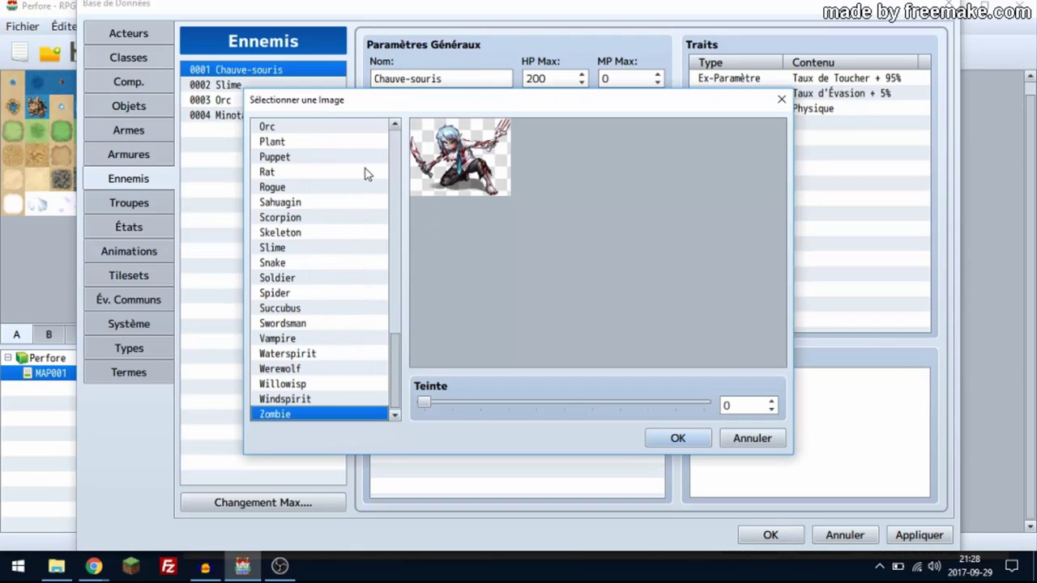
pyautogui.moveTo(396, 380); pyautogui.dragTo(397, 163)
pyautogui.click(361, 145)
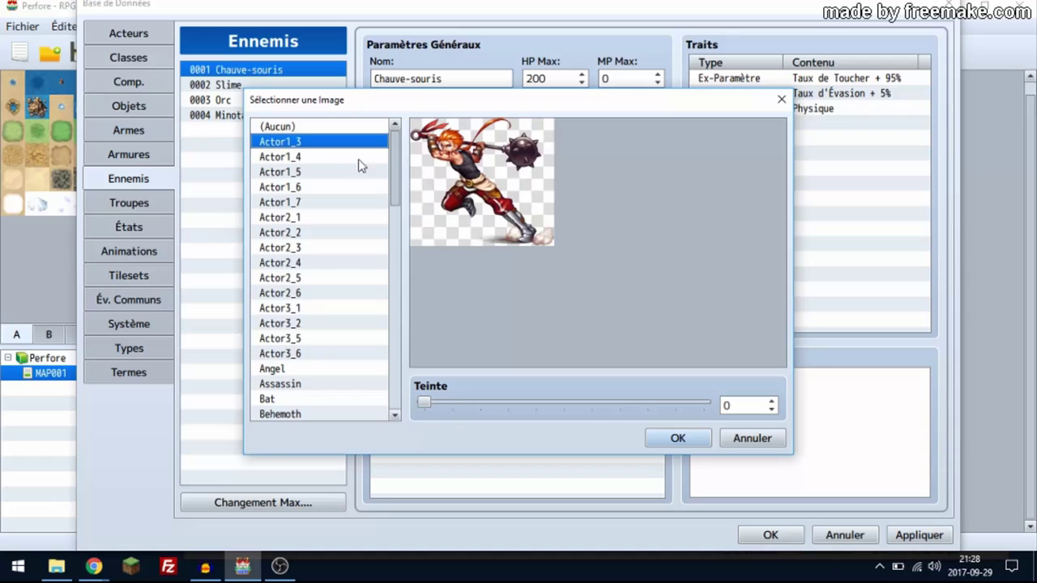
pyautogui.click(308, 371)
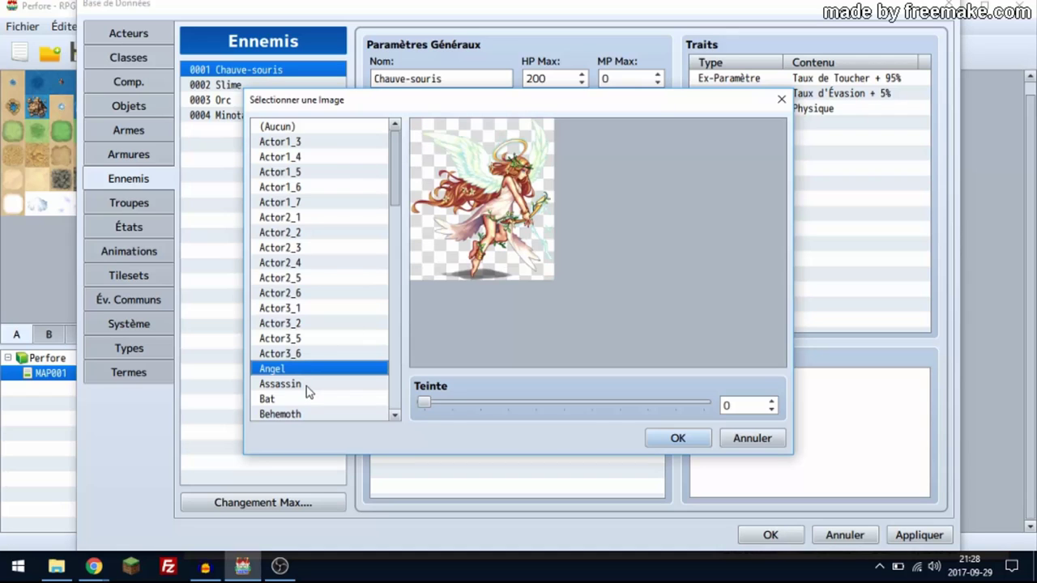
pyautogui.click(308, 386)
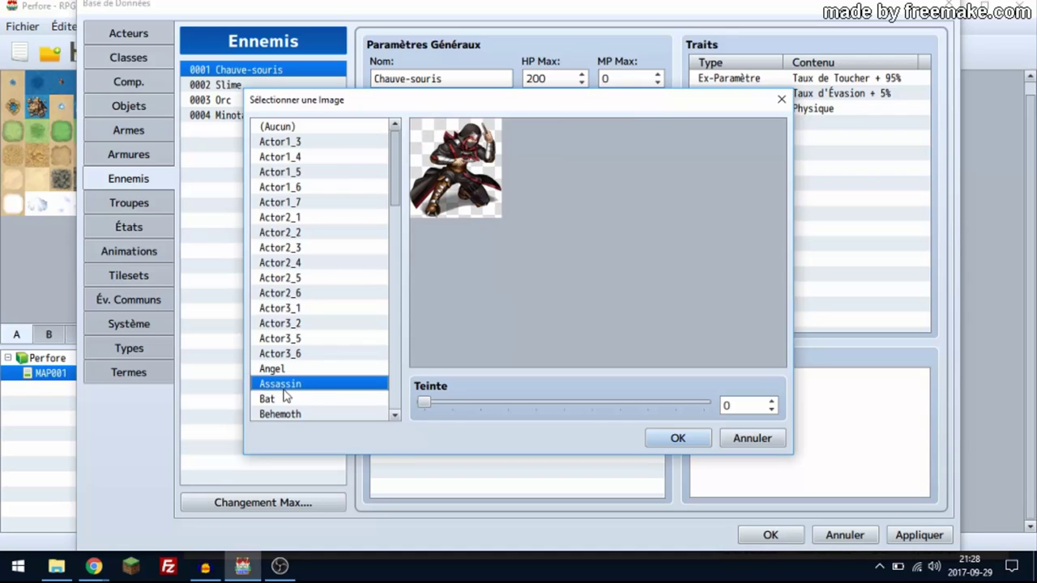
pyautogui.click(283, 397)
pyautogui.press('Down')
pyautogui.press('Down')
pyautogui.press('Up')
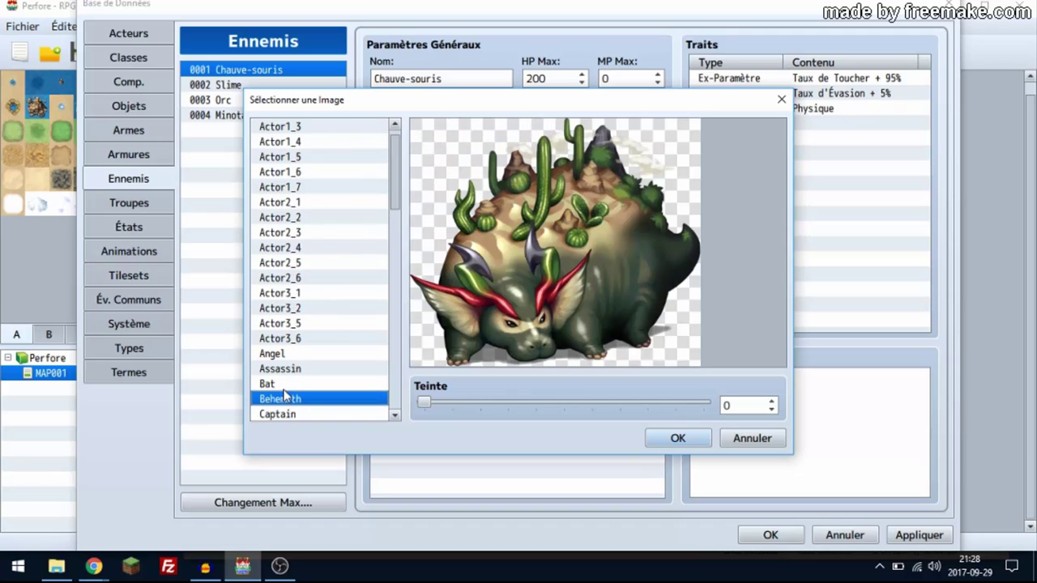
pyautogui.press('Up')
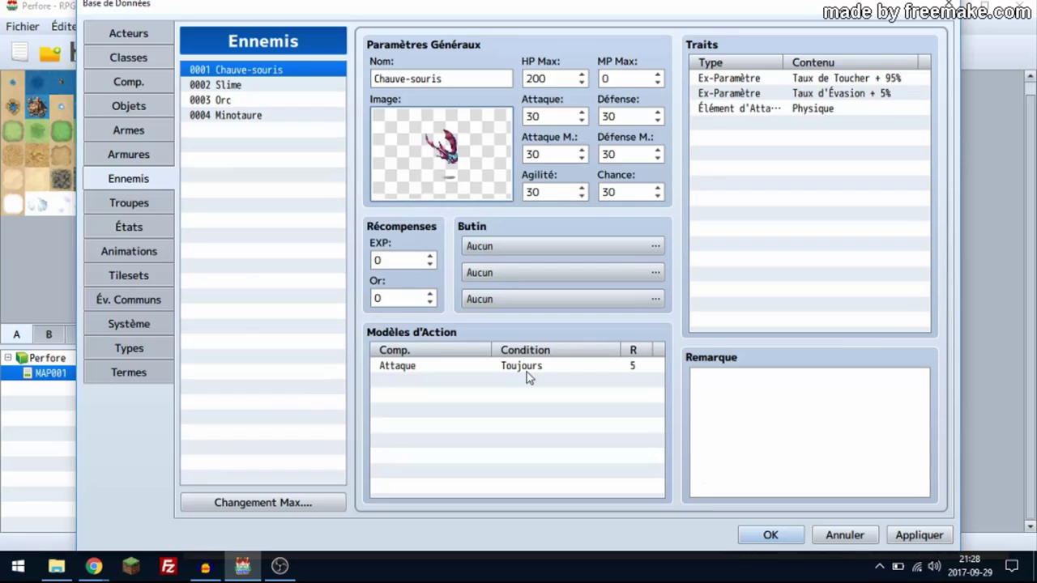
# Look through the Orc and Minotaure entries in the Troupes section and view the États section.
pyautogui.click(148, 202)
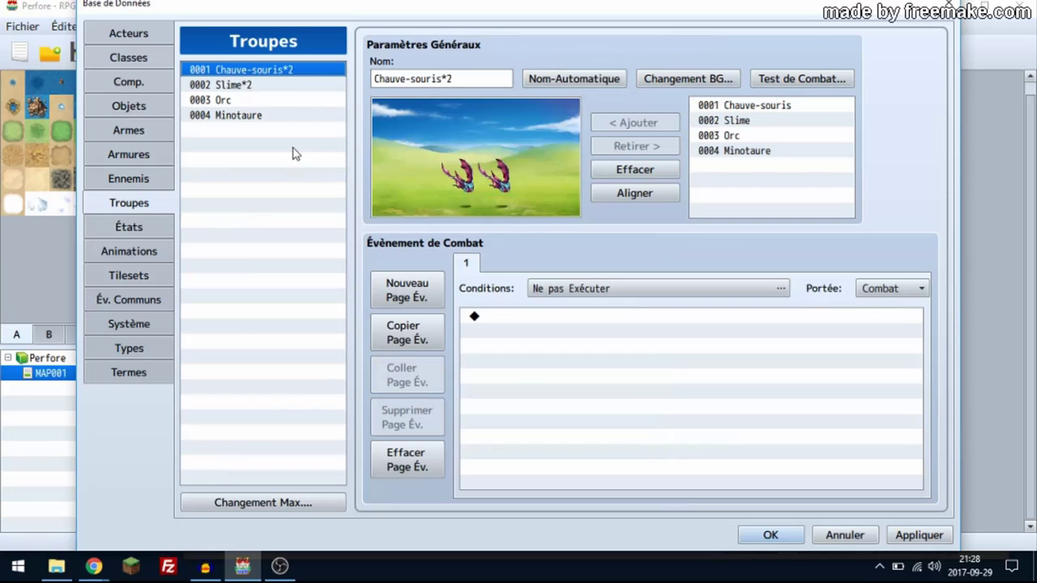
pyautogui.click(215, 101)
pyautogui.click(219, 116)
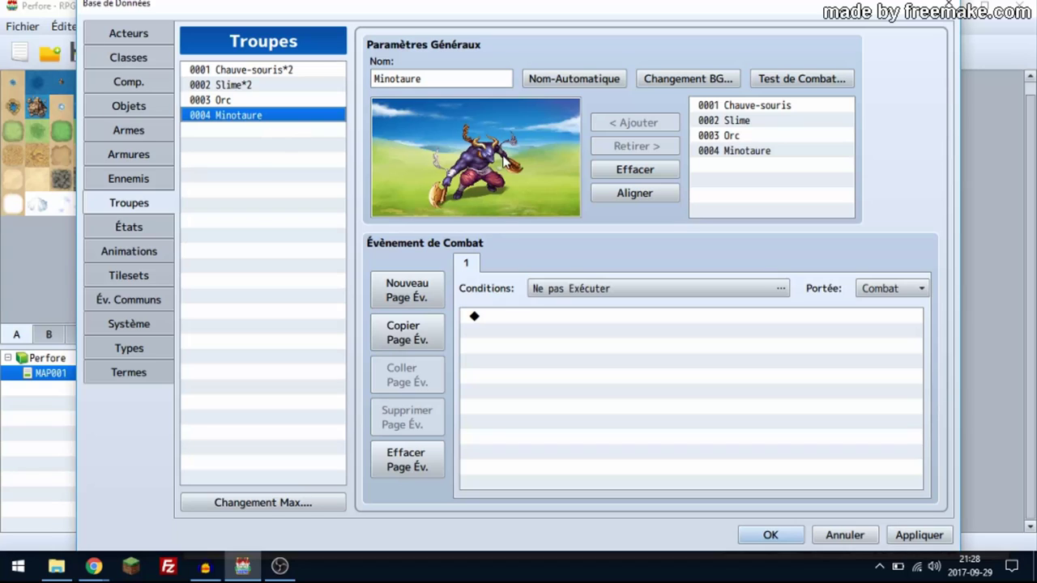
pyautogui.click(98, 221)
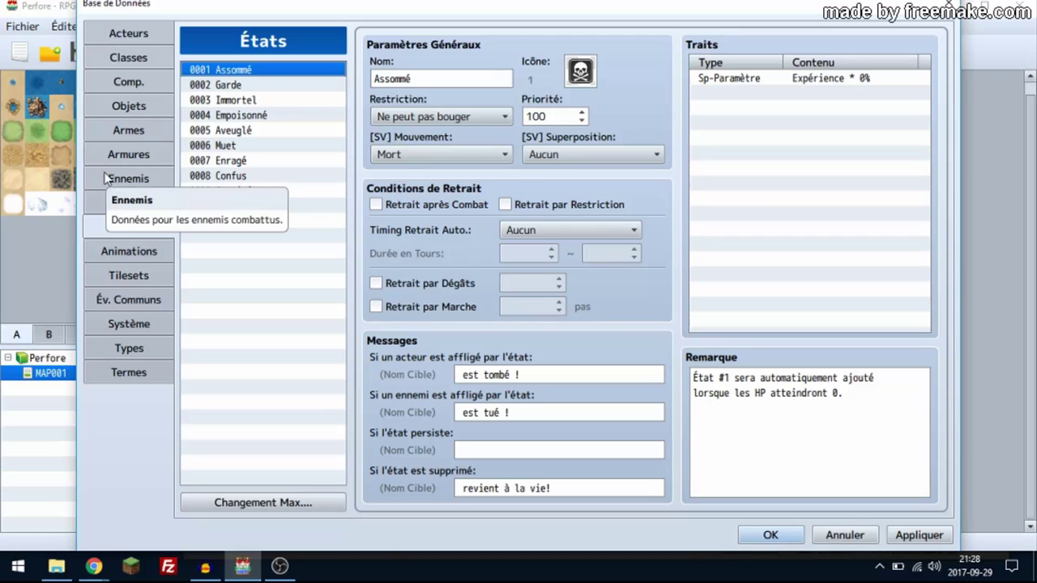
# Look through the Animations section, viewing several animations such as Frapper Effet, Trancher Feu, Transpercer Tonnerre, Griffer Glace and Trancher Spécial 3.
pyautogui.click(119, 254)
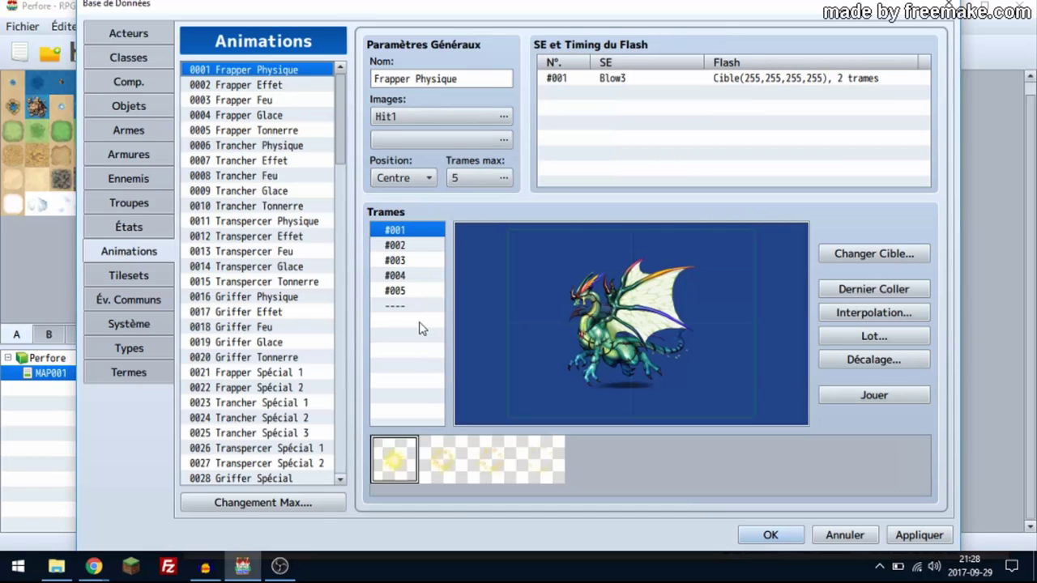
pyautogui.scroll(-2, 215, 266)
pyautogui.scroll(2, 215, 265)
pyautogui.click(244, 85)
pyautogui.click(252, 130)
pyautogui.click(252, 176)
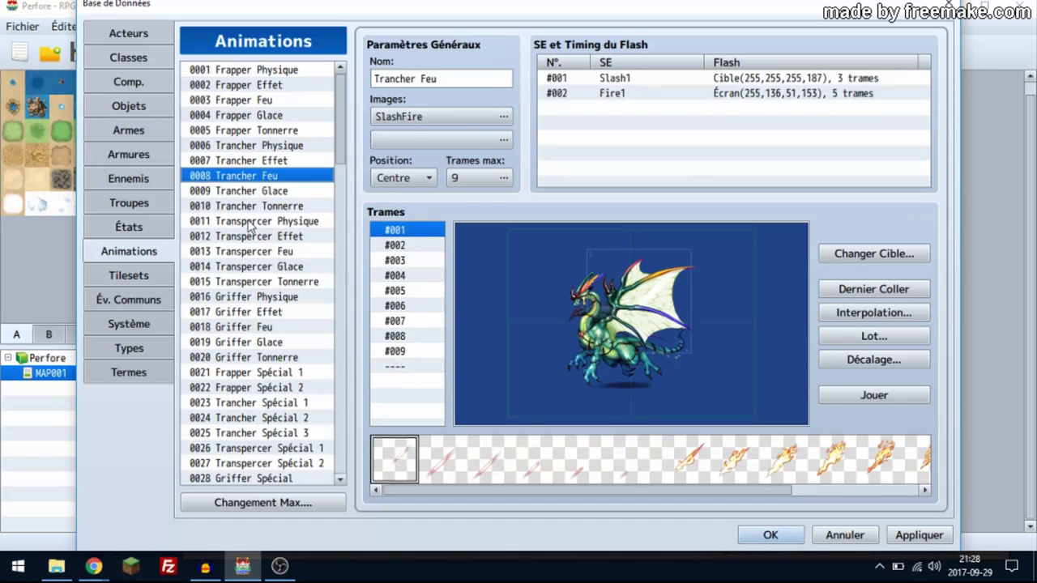
pyautogui.click(253, 282)
pyautogui.click(261, 342)
pyautogui.click(264, 373)
pyautogui.click(266, 418)
pyautogui.click(263, 432)
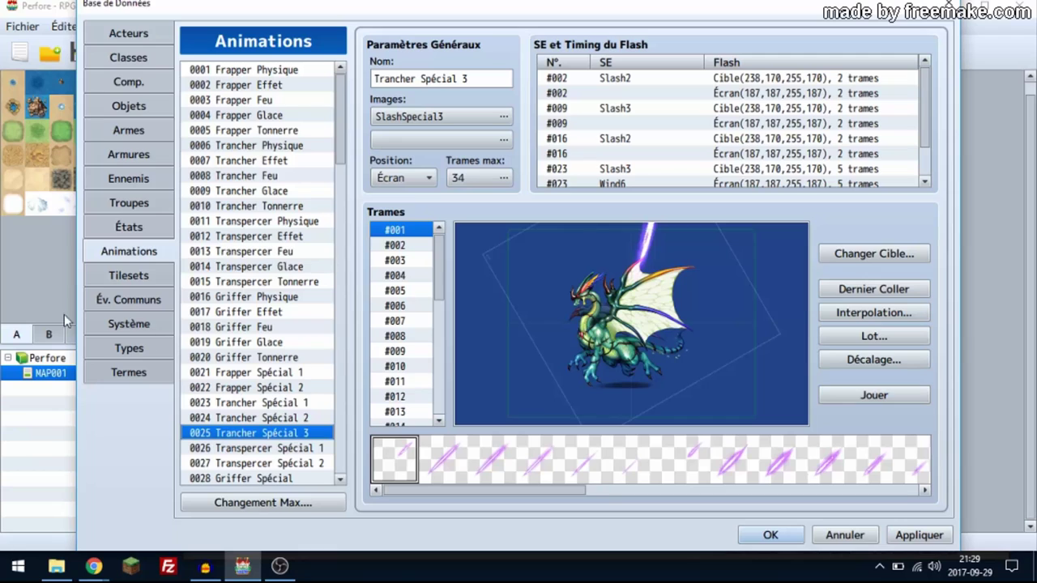
# Open the A3 (Bâtiments) image selection of the Zone commune tileset and preview the Dungeon images from Dungeon_A1 to Dungeon_C.
pyautogui.click(134, 275)
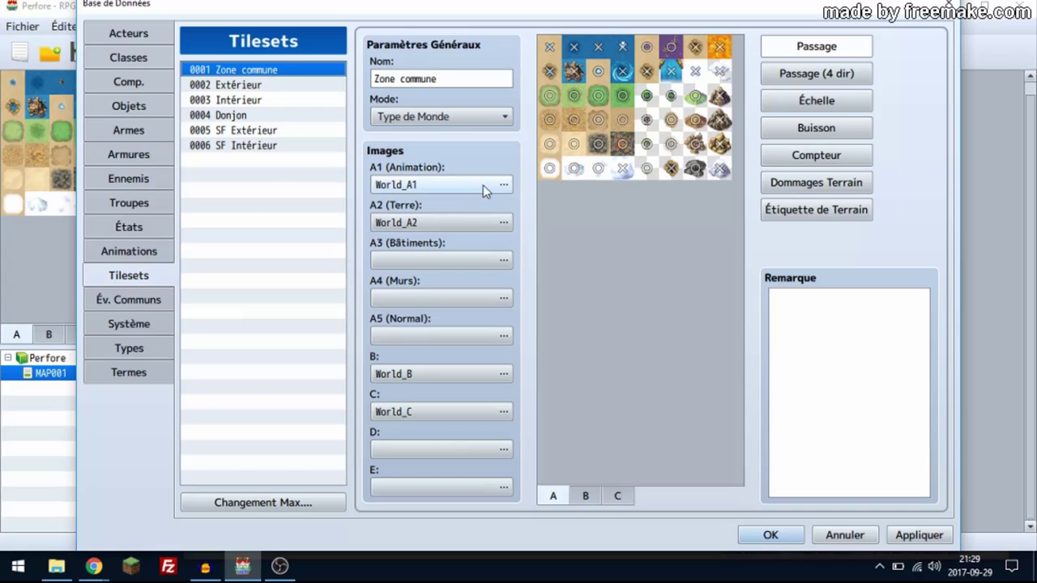
pyautogui.click(501, 263)
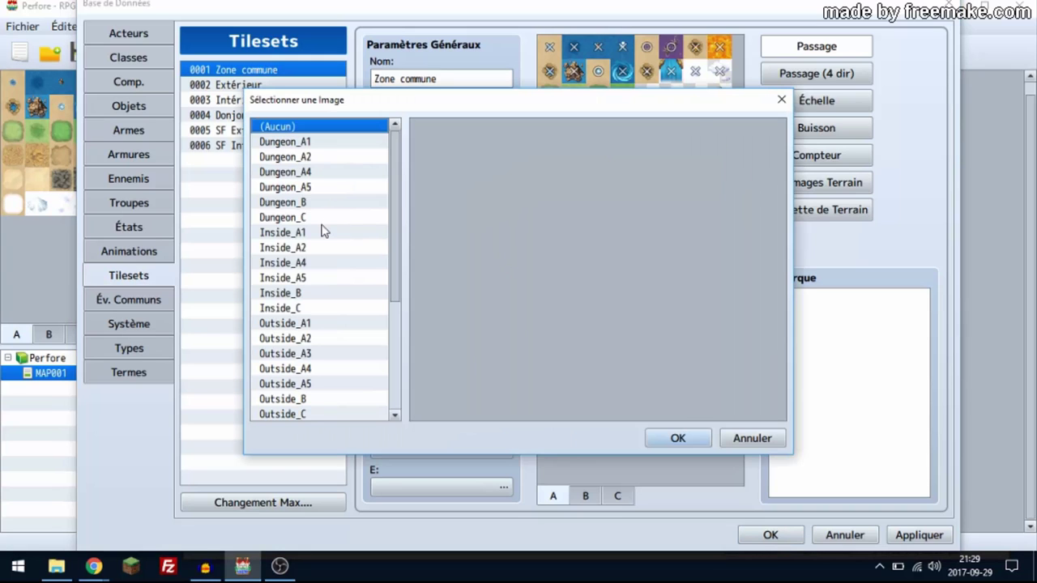
pyautogui.press('Down')
pyautogui.press('Down')
pyautogui.press('Down')
pyautogui.press('Down')
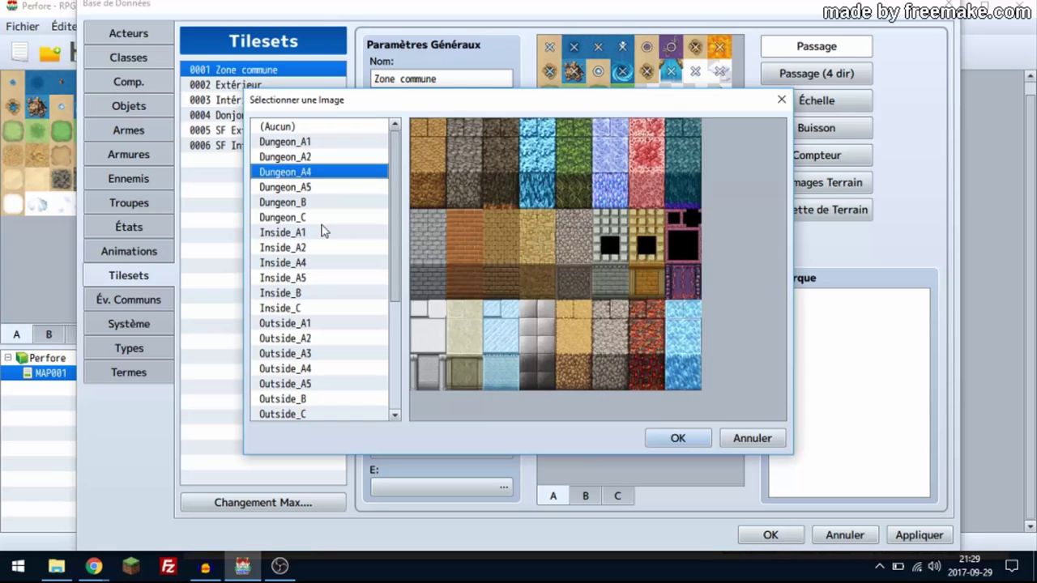
pyautogui.press('Down')
pyautogui.press('Down')
pyautogui.press('Down')
# Preview the Inside tileset images from Inside_A1 to Inside_C.
pyautogui.press('Down')
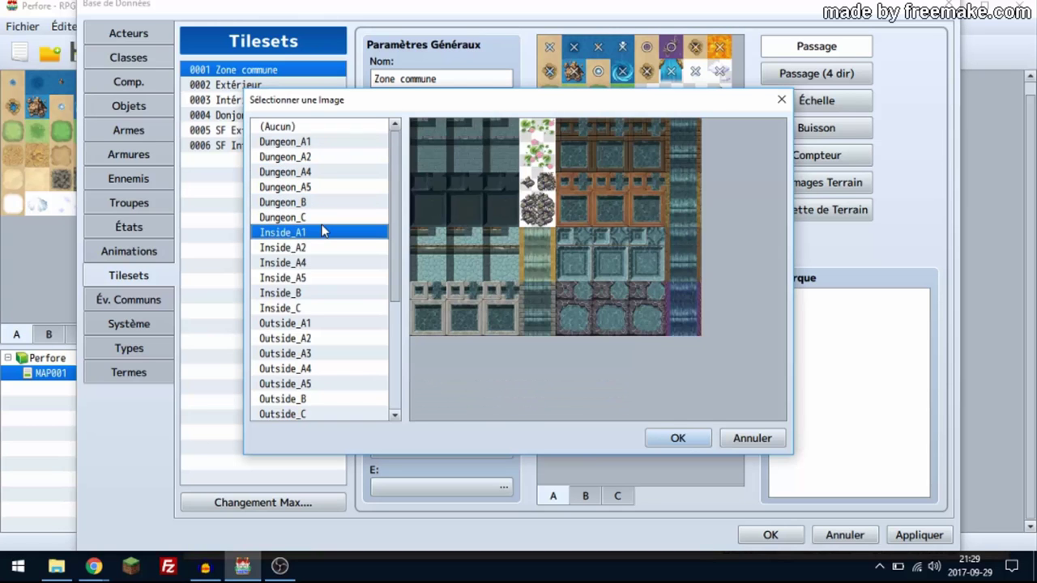
pyautogui.press('Down')
pyautogui.press('Down')
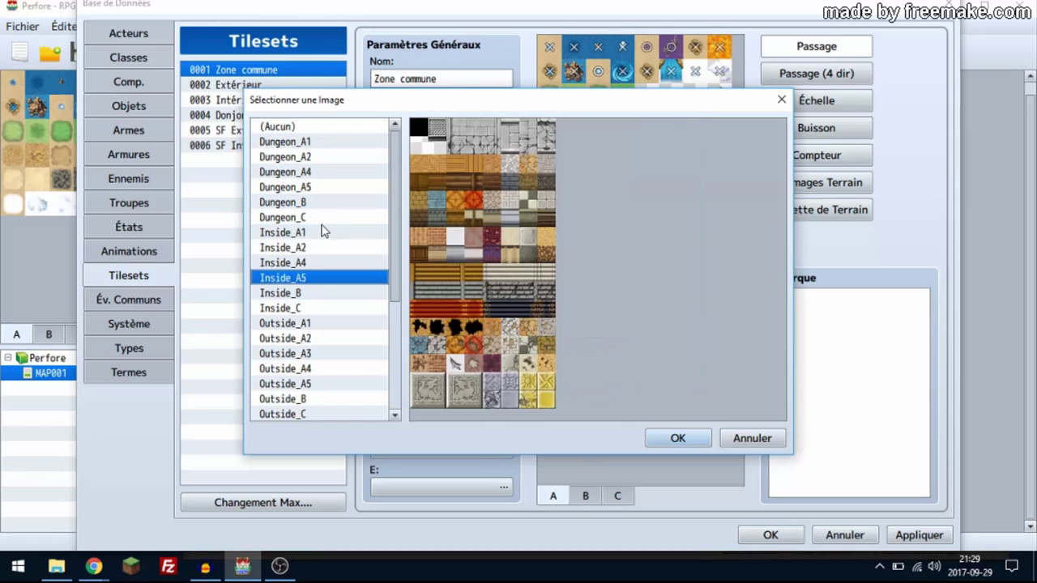
pyautogui.press('Down')
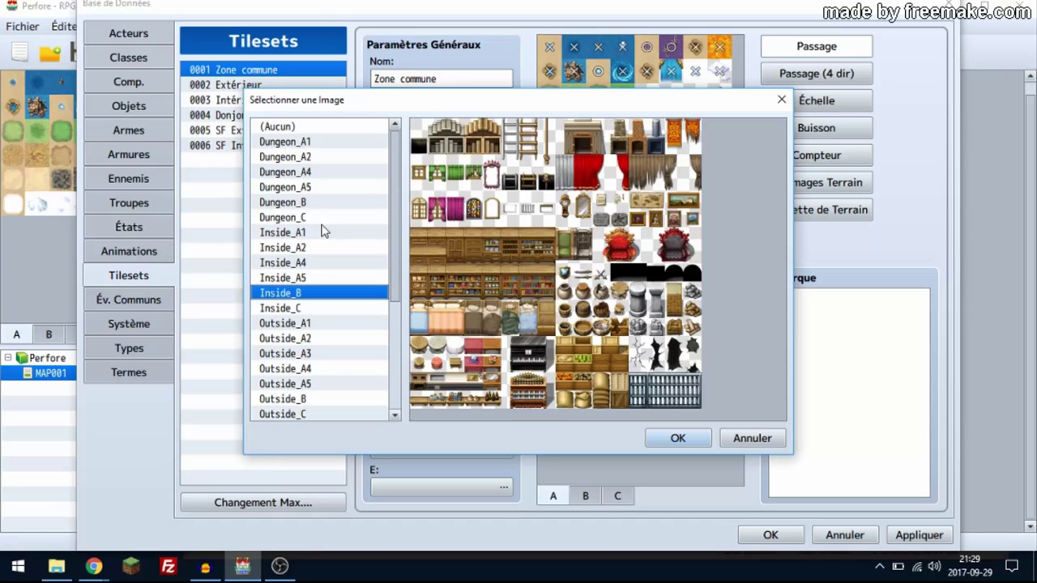
pyautogui.press('Down')
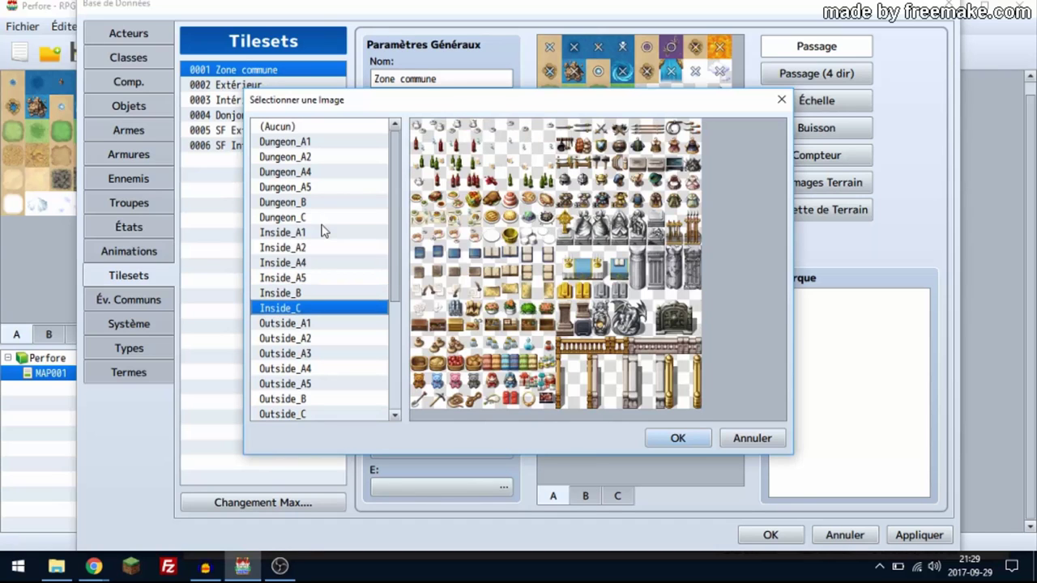
# Preview the Outside tileset images from Outside_A1 to Outside_C.
pyautogui.press('Down')
pyautogui.press('Down')
pyautogui.press('Down')
pyautogui.press('Down')
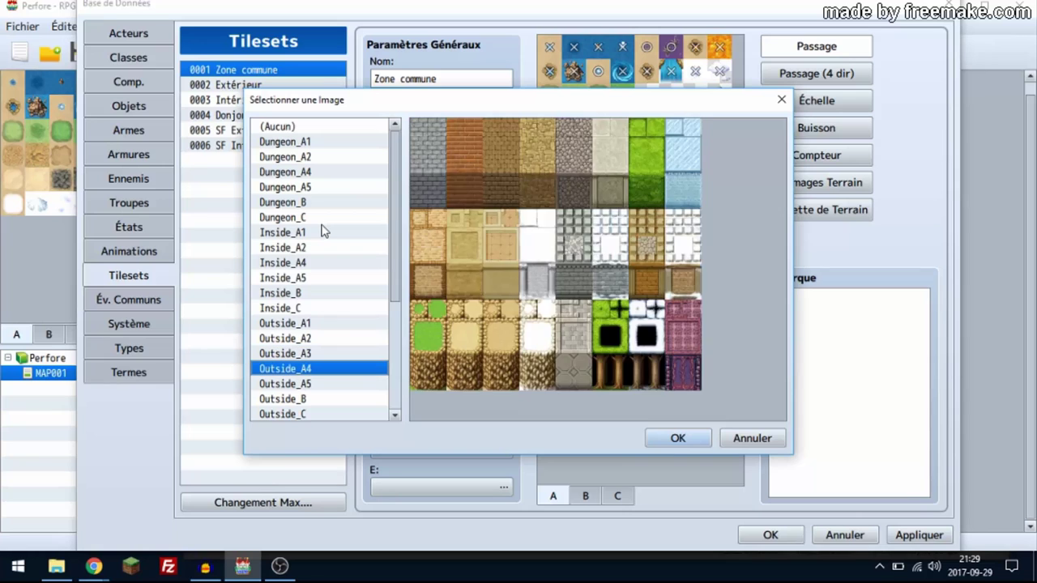
pyautogui.press('Down')
pyautogui.press('Down')
pyautogui.press('Down')
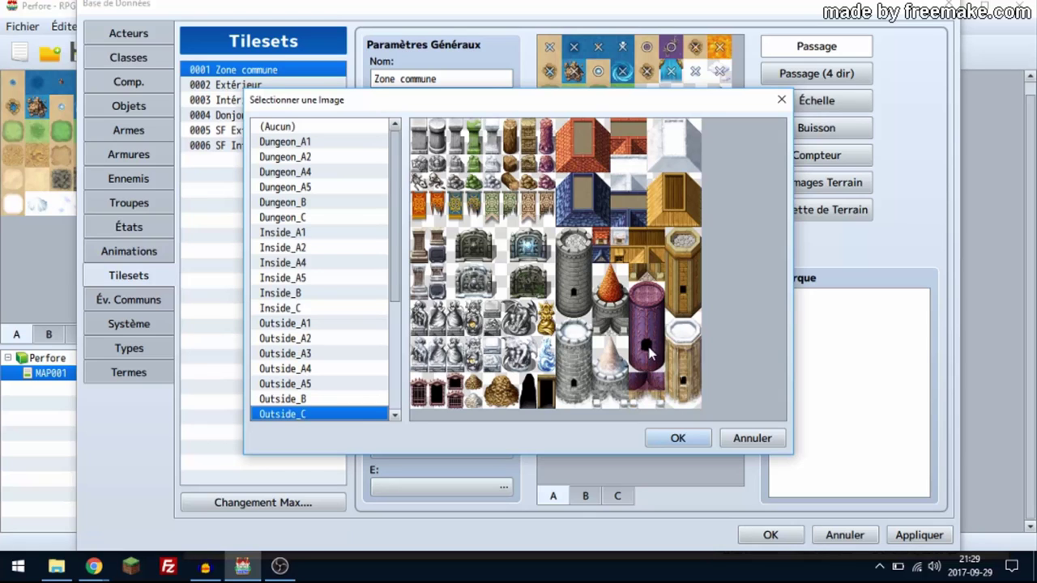
# Preview the SF tileset images one by one from SF_Inside_A4 to SF_Outside_C.
pyautogui.press('Down')
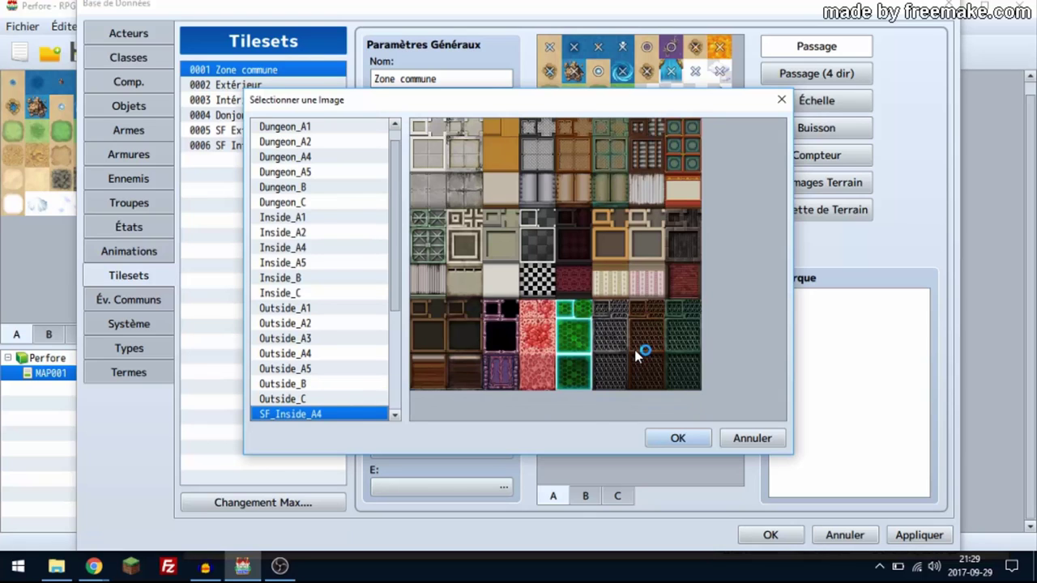
pyautogui.press('Down')
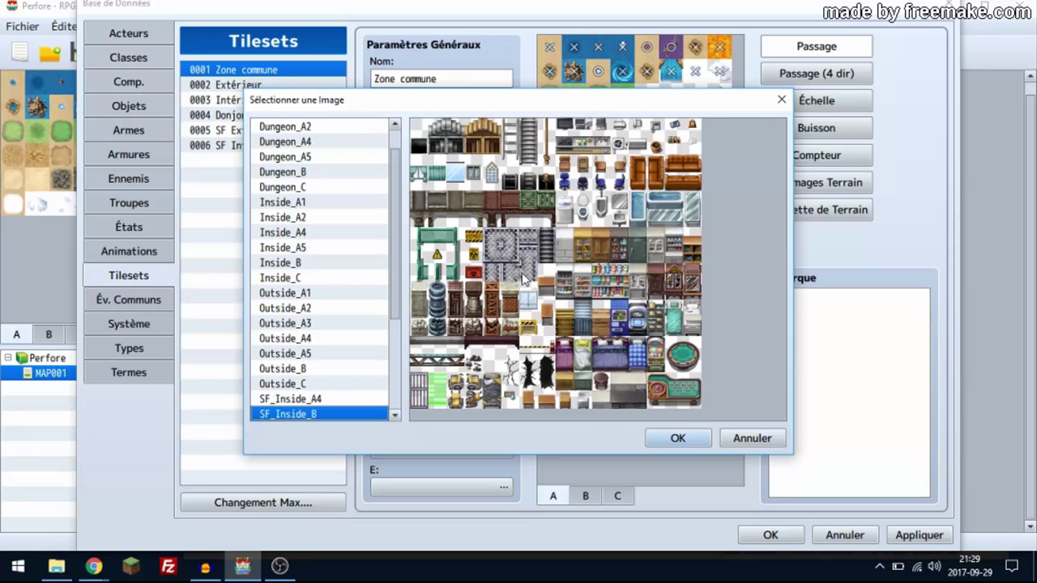
pyautogui.press('Down')
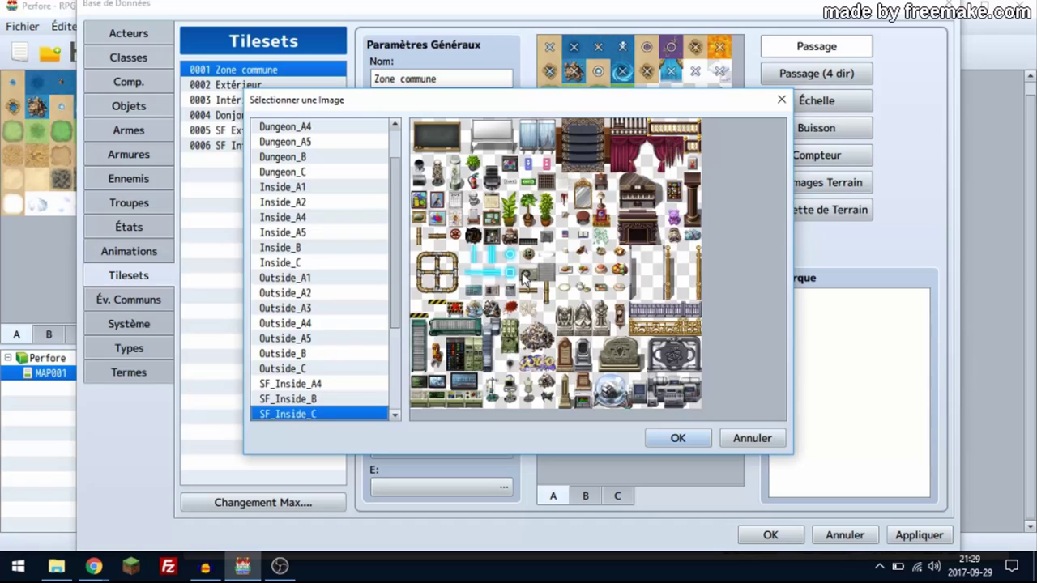
pyautogui.press('Down')
pyautogui.press('Down')
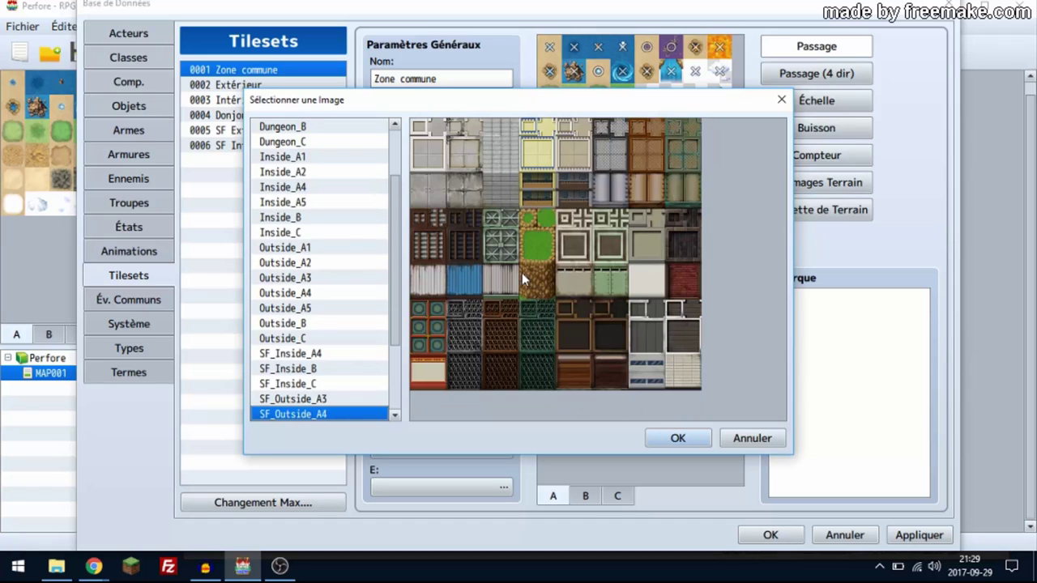
pyautogui.press('Down')
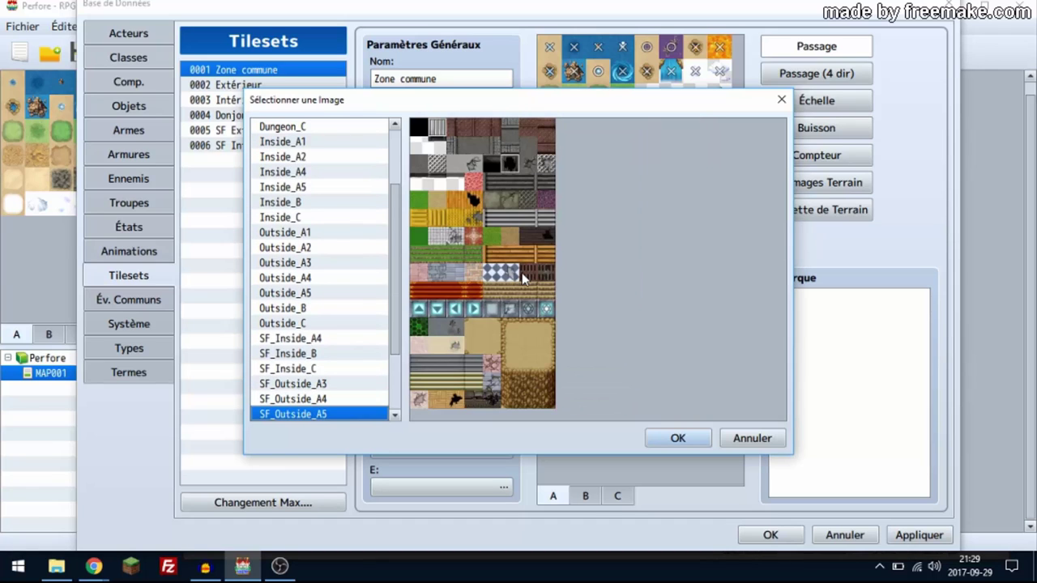
pyautogui.press('Down')
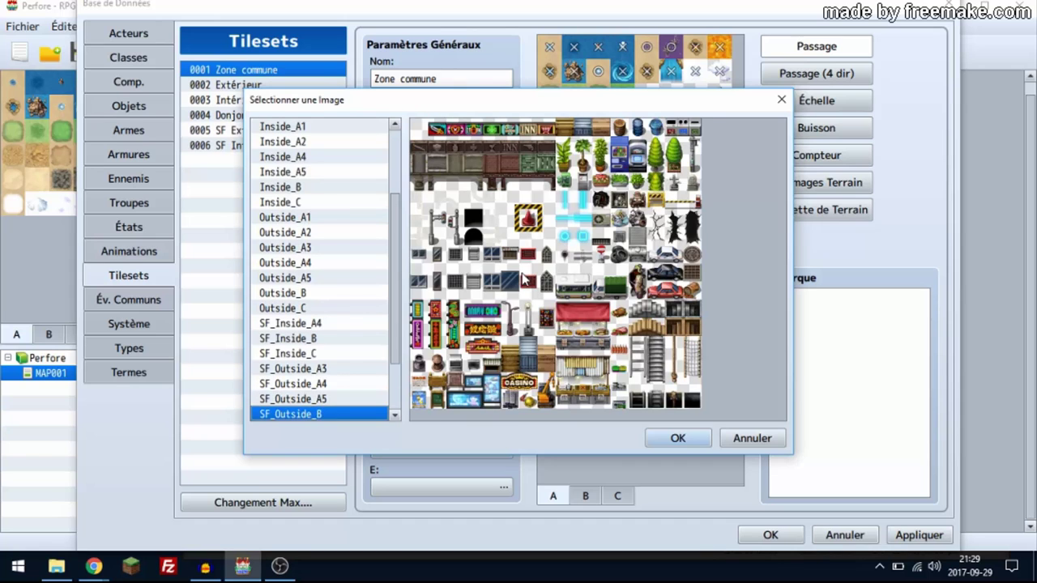
pyautogui.press('Down')
# Preview the World tileset images from World_A1 to World_C and leave the image selection without choosing one.
pyautogui.press('Down')
pyautogui.press('Down')
pyautogui.press('Down')
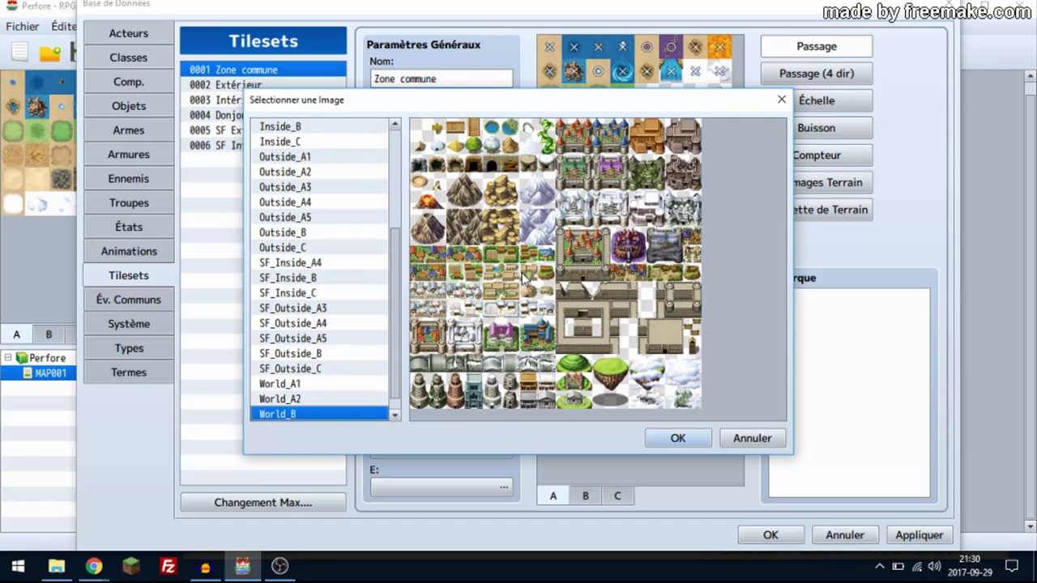
pyautogui.press('Down')
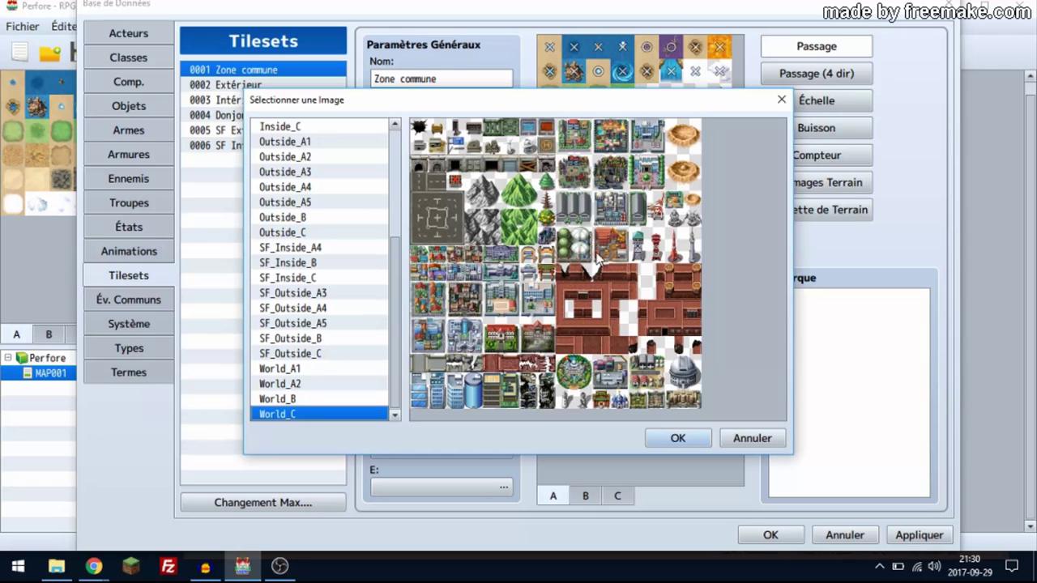
pyautogui.click(781, 442)
# View the Év. Communs, Système, Types and Termes sections and close the database, accepting its changes.
pyautogui.click(134, 300)
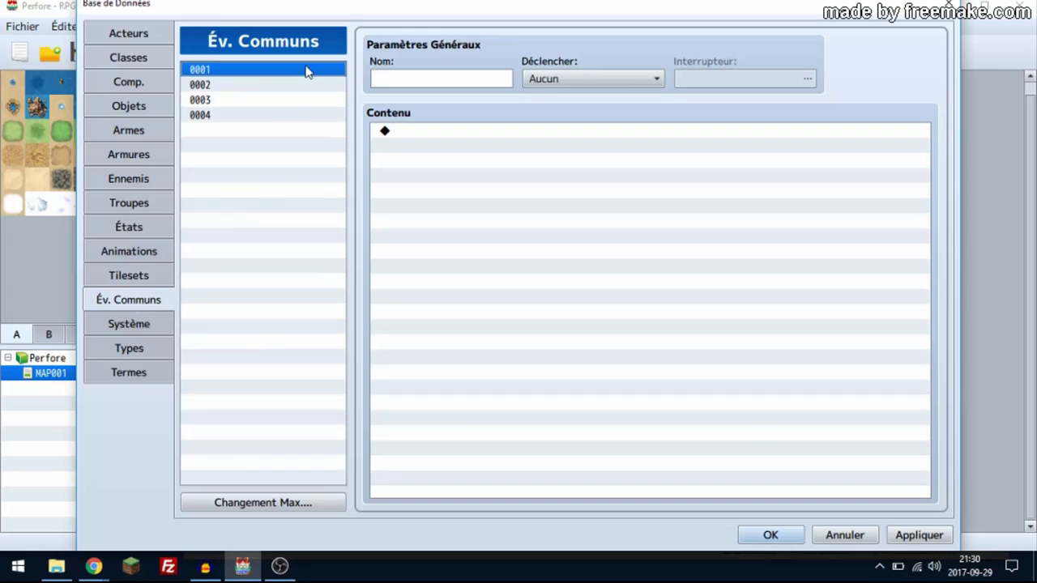
pyautogui.click(121, 324)
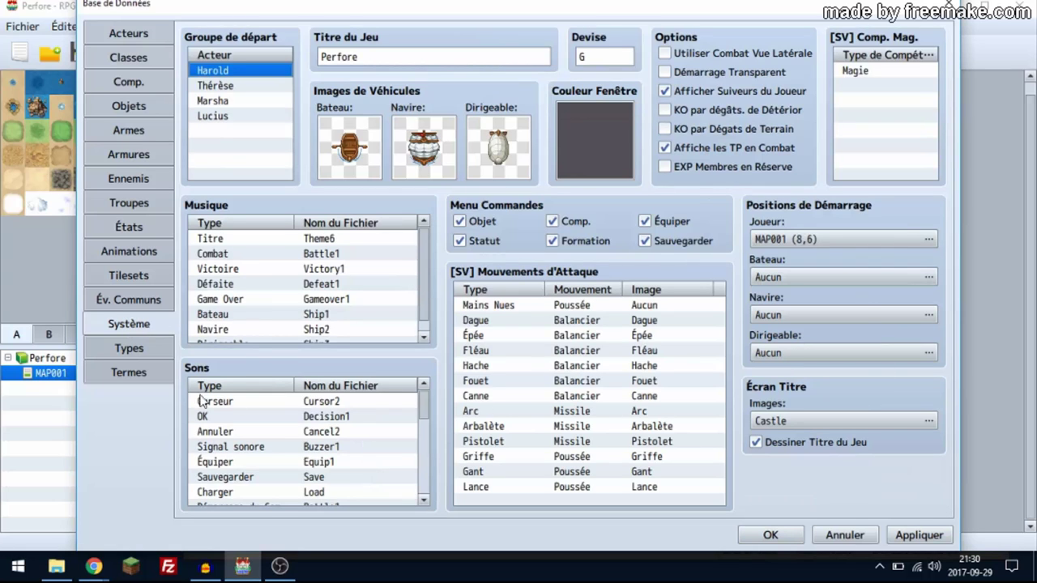
pyautogui.click(152, 345)
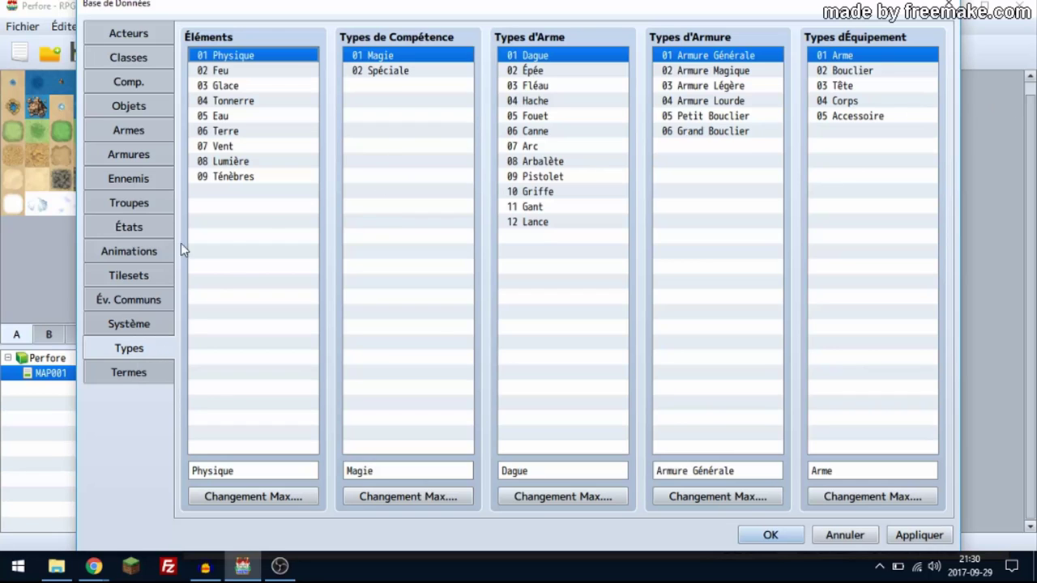
pyautogui.click(93, 374)
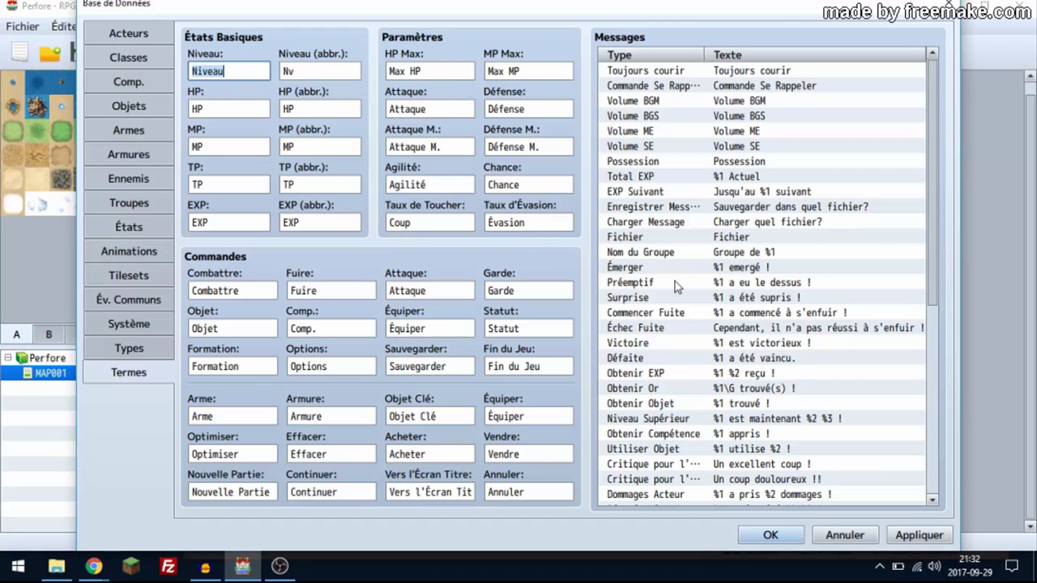
pyautogui.click(770, 535)
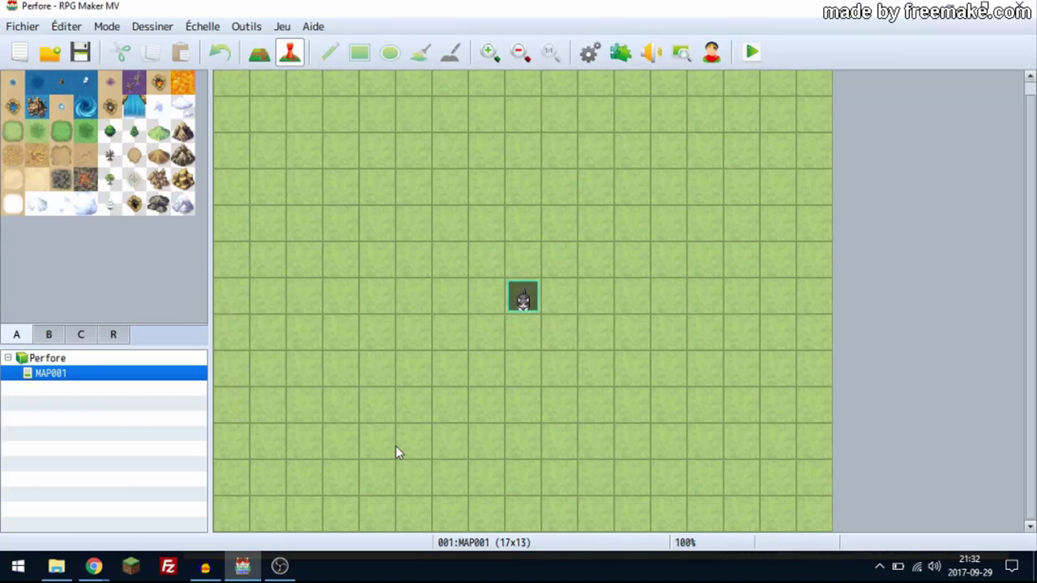
# Look at the Gestionnaire de Modules and the settings of an empty module entry, leaving without adding a module.
pyautogui.click(620, 52)
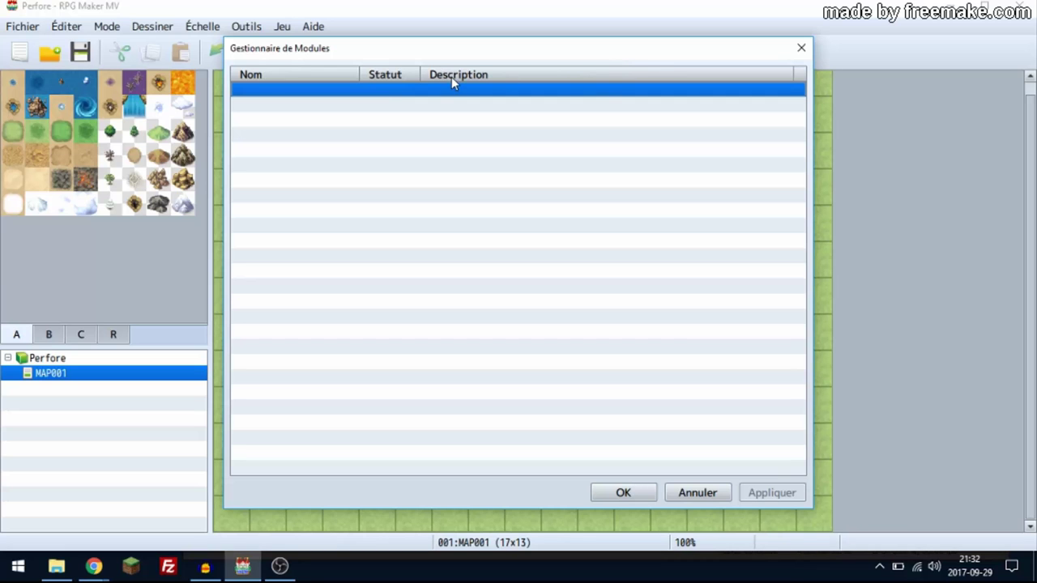
pyautogui.click(692, 494)
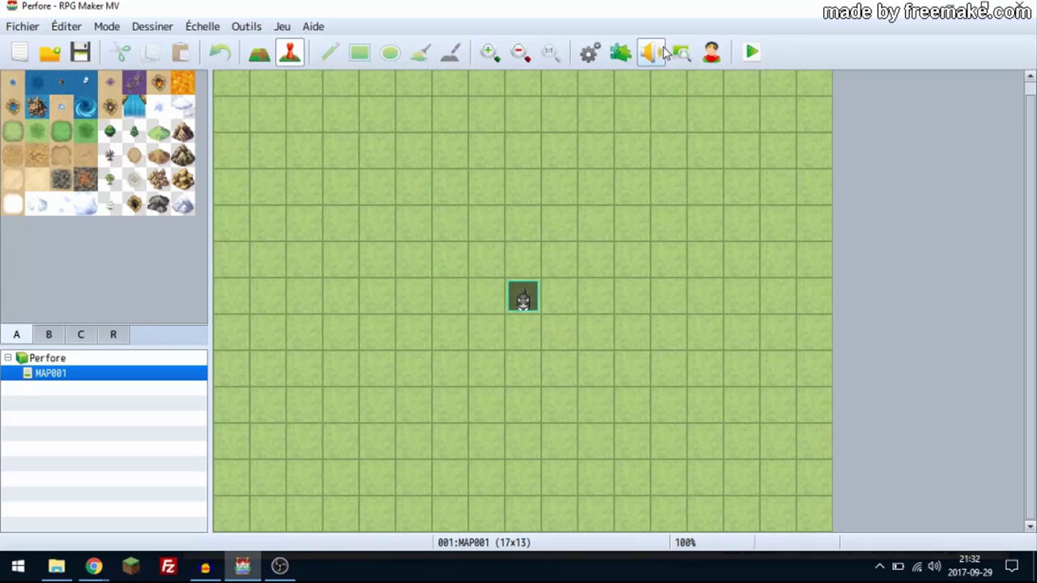
pyautogui.click(620, 54)
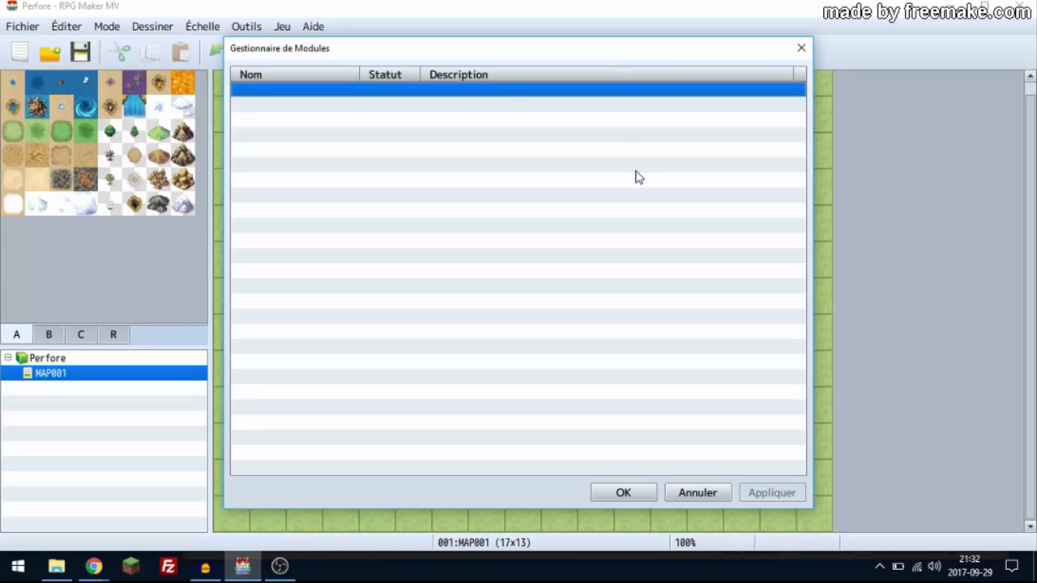
pyautogui.doubleClick(477, 95)
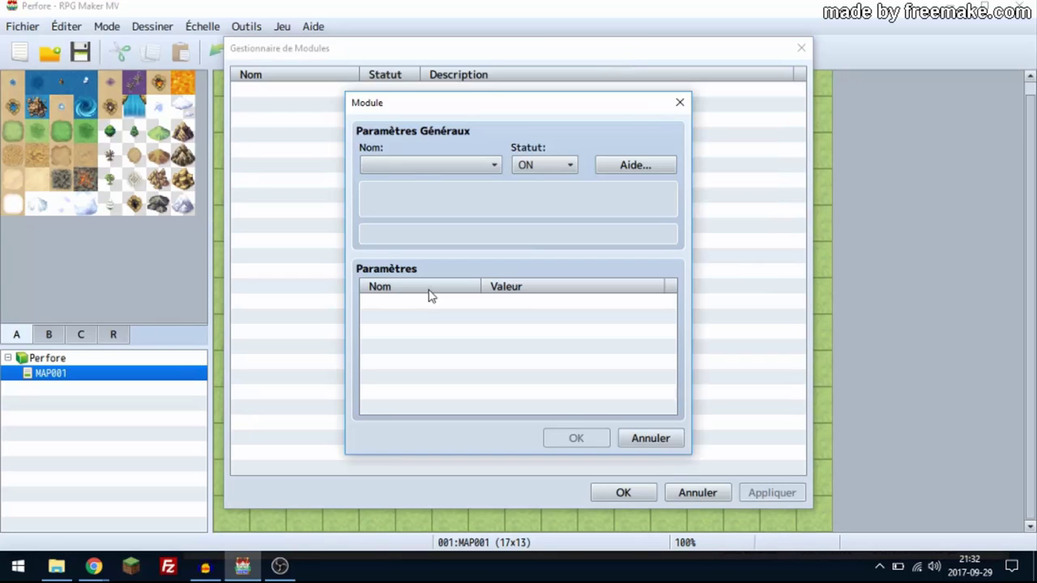
pyautogui.click(644, 443)
pyautogui.click(698, 494)
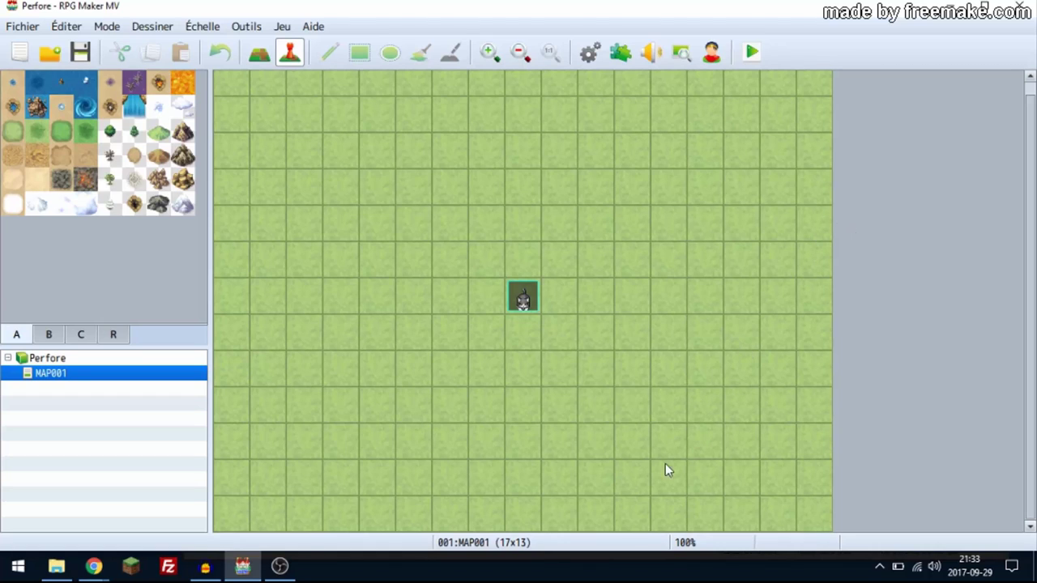
# View the available modules for an empty entry, read the description and help of AltMenuScreen, and leave without adding it.
pyautogui.click(621, 52)
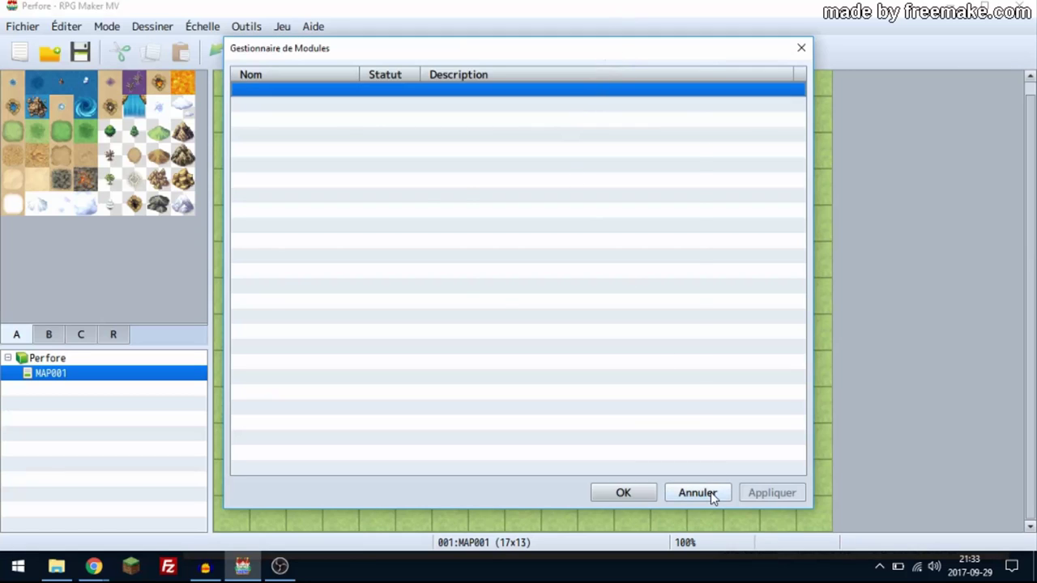
pyautogui.press('Return')
pyautogui.click(461, 165)
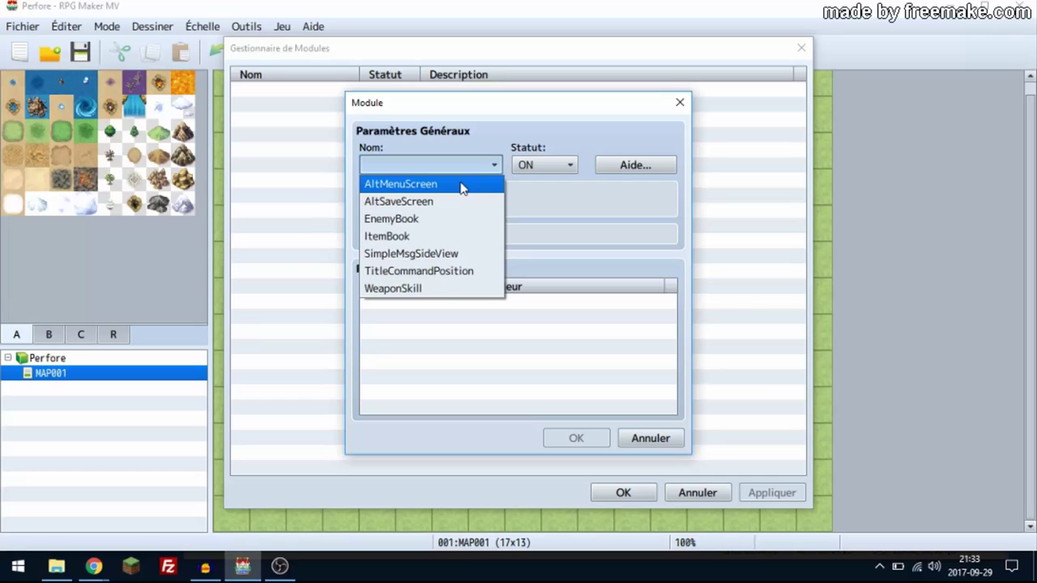
pyautogui.click(461, 185)
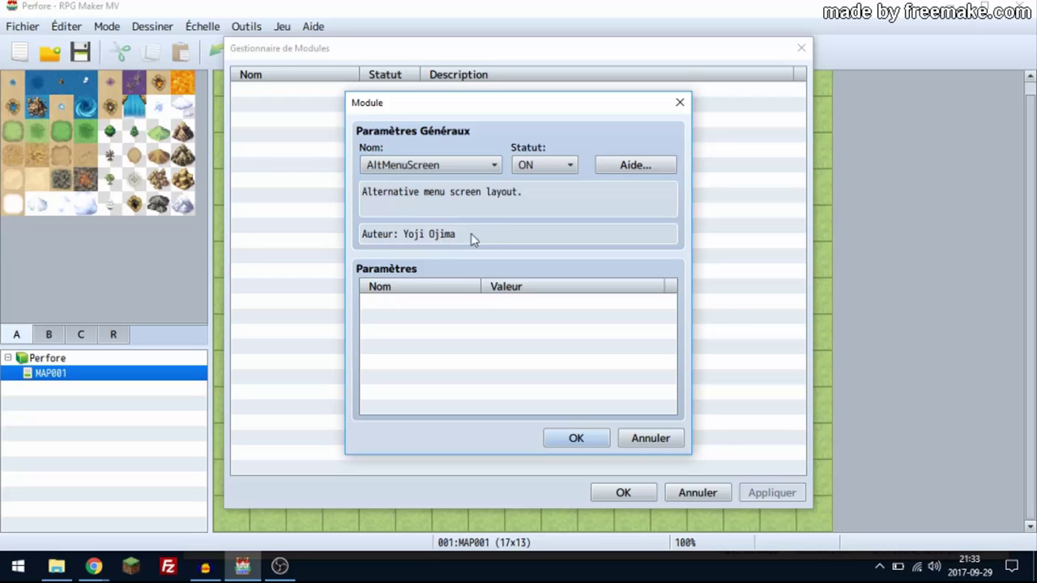
pyautogui.click(635, 166)
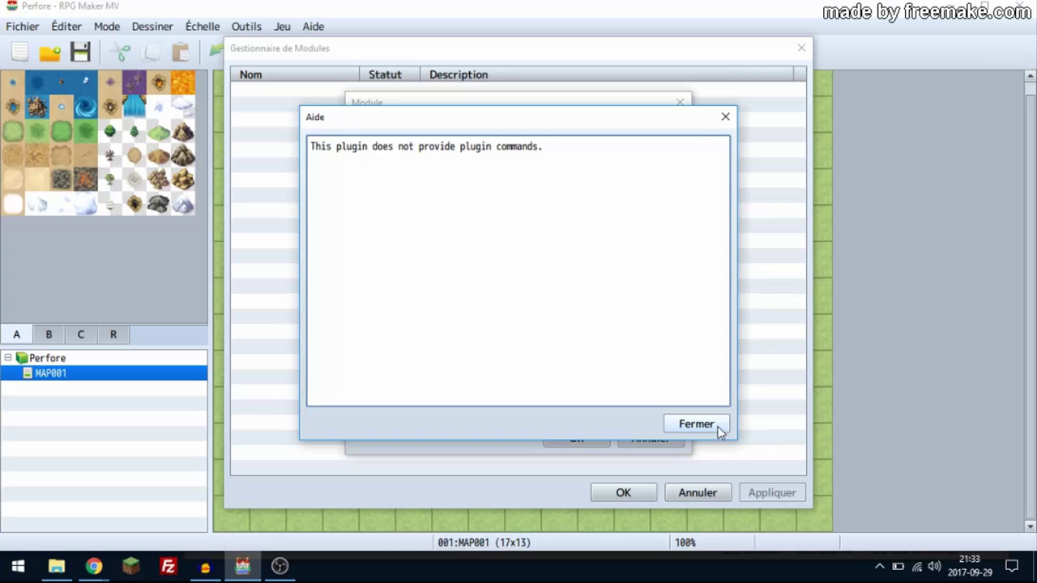
pyautogui.click(697, 423)
pyautogui.click(652, 438)
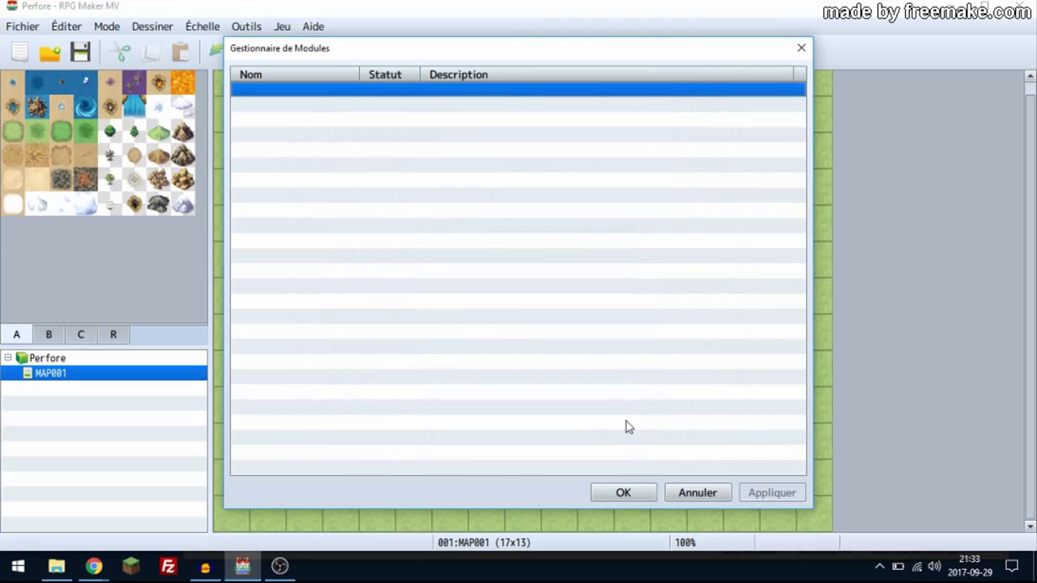
pyautogui.click(724, 494)
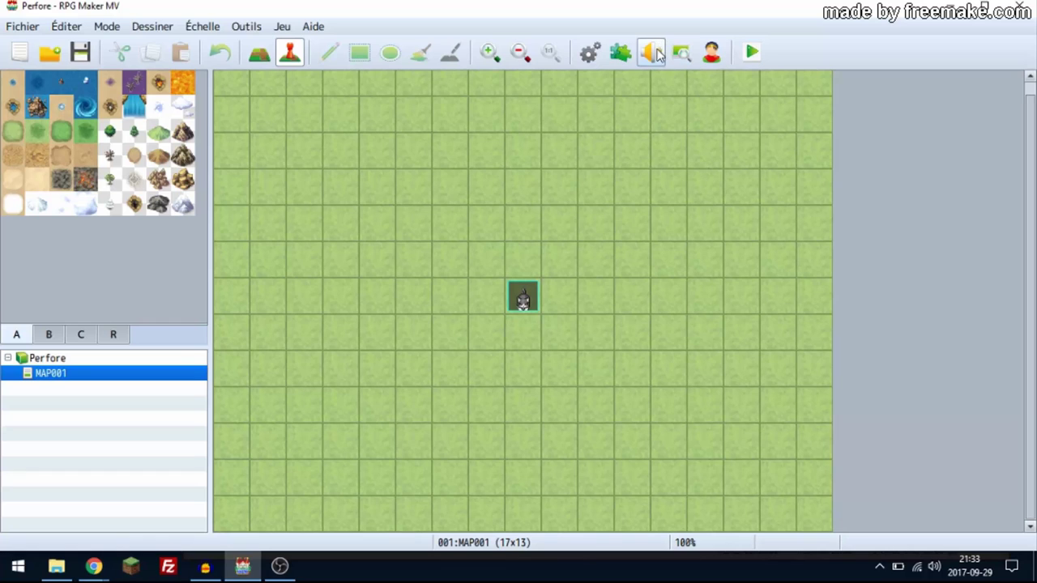
# Look at the Chercheur d'Évènement and its list of selectable switches, leaving without searching.
pyautogui.click(681, 52)
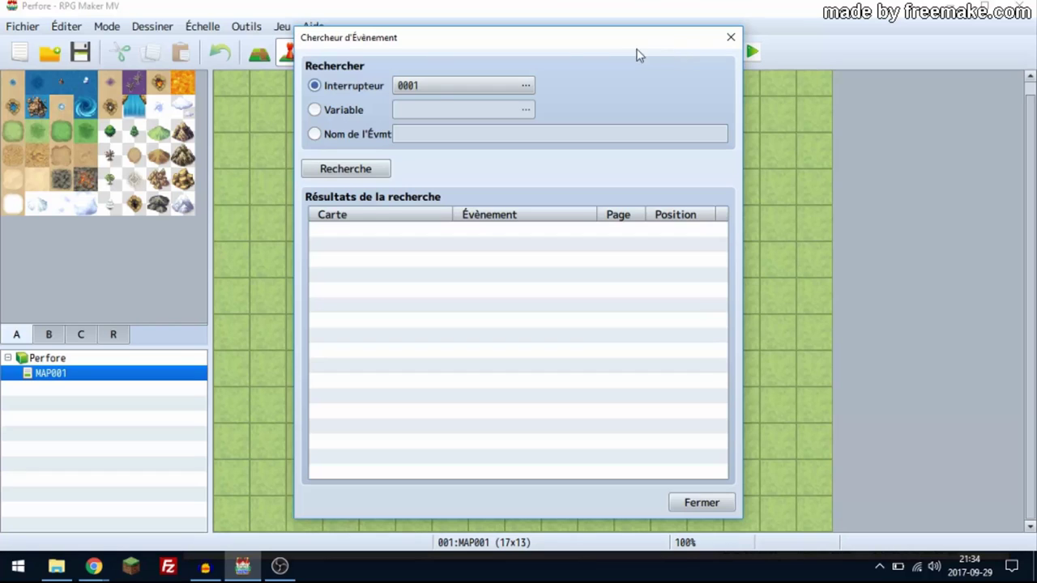
pyautogui.click(471, 89)
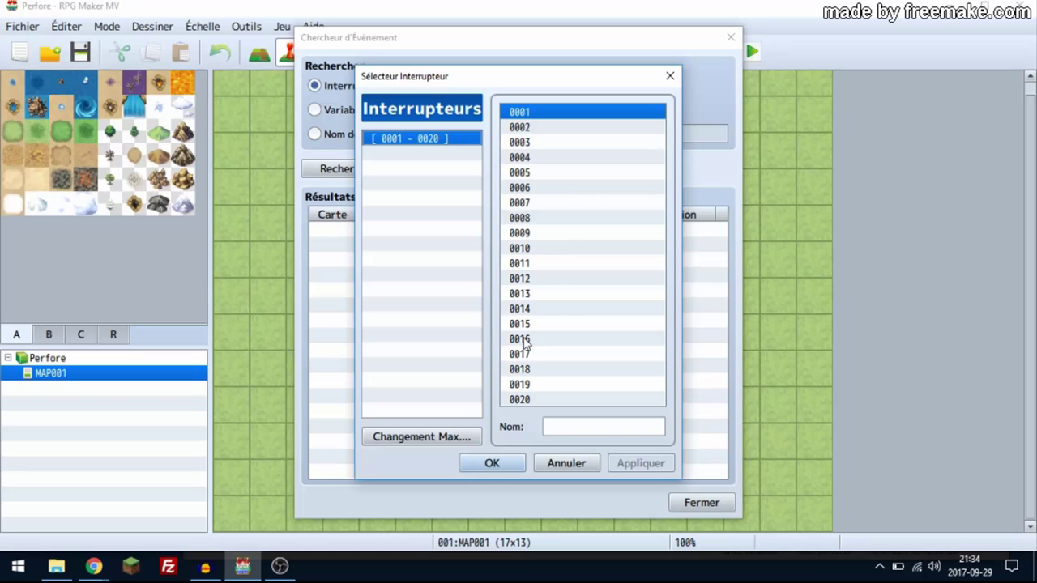
pyautogui.click(567, 463)
pyautogui.click(683, 504)
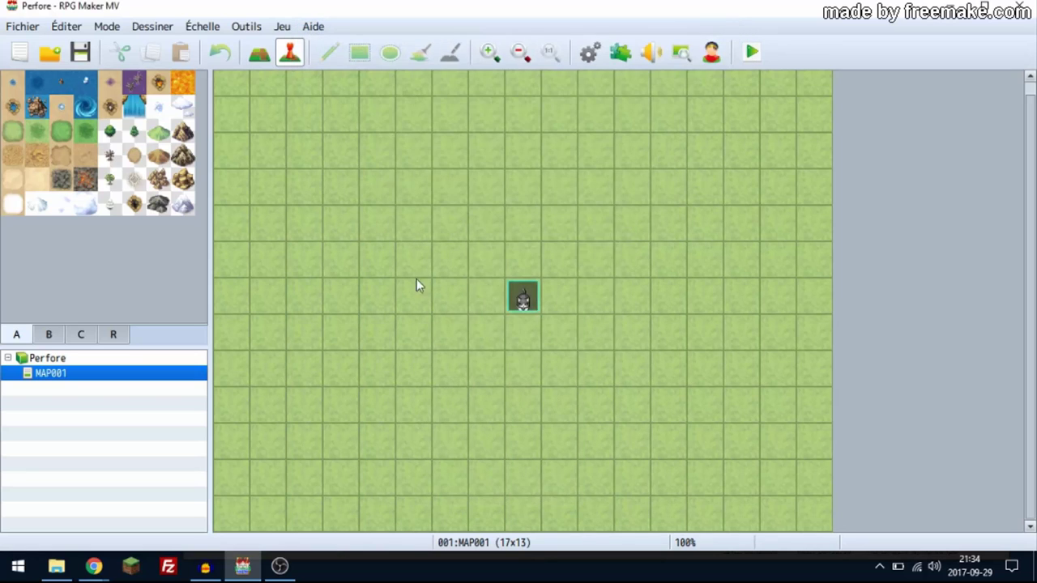
# Examine the Contrôler les Interrupteurs command and its switch selection in a new event at map position 5,5, then discard the event.
pyautogui.doubleClick(401, 252)
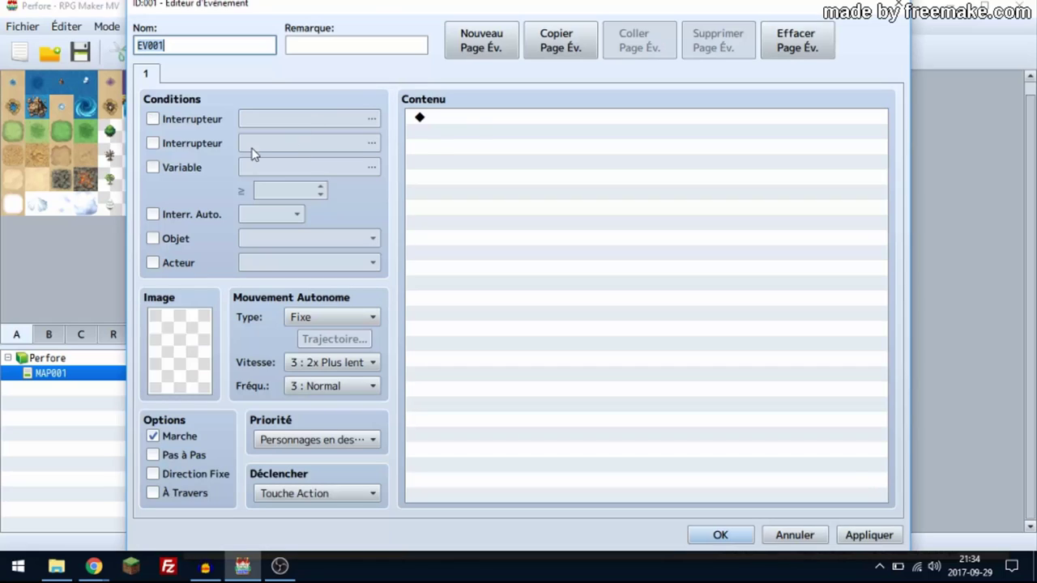
pyautogui.doubleClick(475, 121)
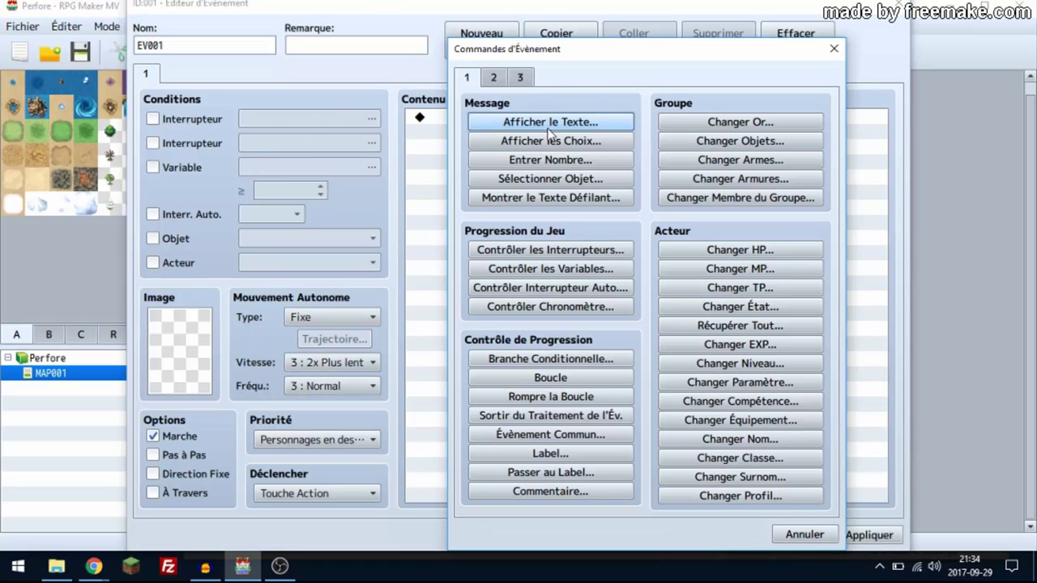
pyautogui.click(551, 250)
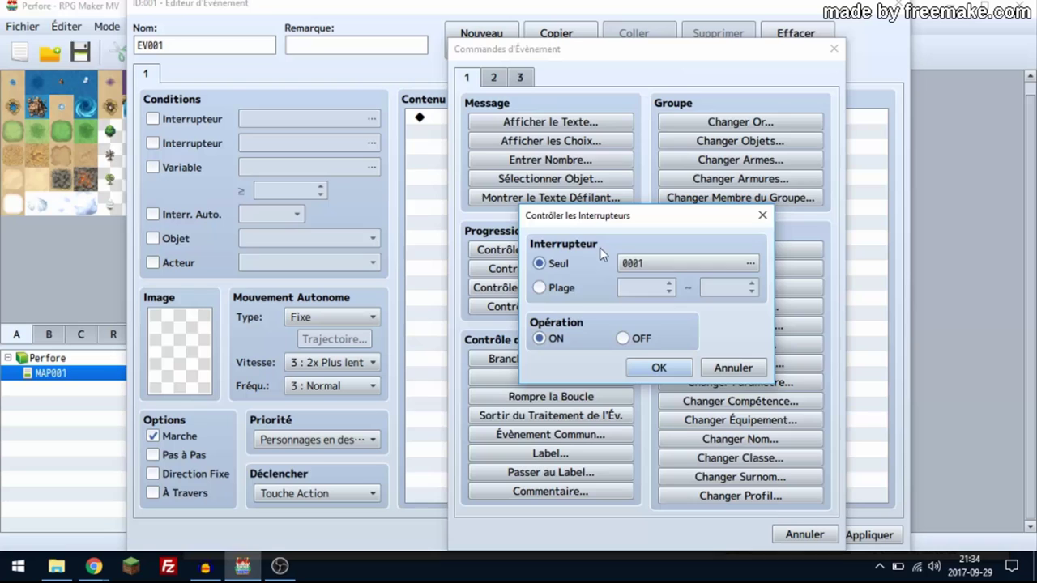
pyautogui.click(686, 266)
pyautogui.click(720, 480)
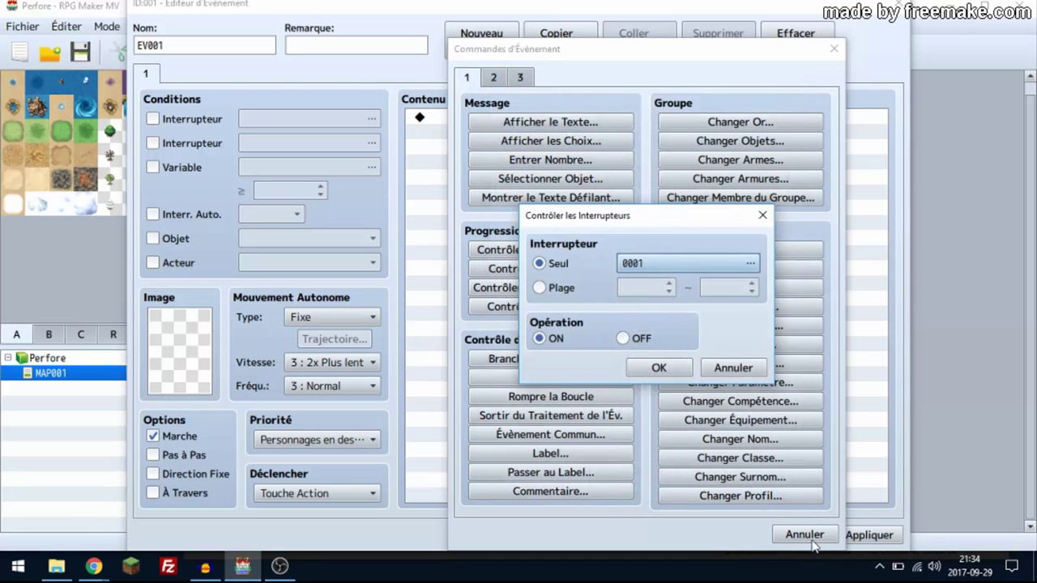
pyautogui.click(721, 369)
pyautogui.click(798, 533)
pyautogui.click(792, 528)
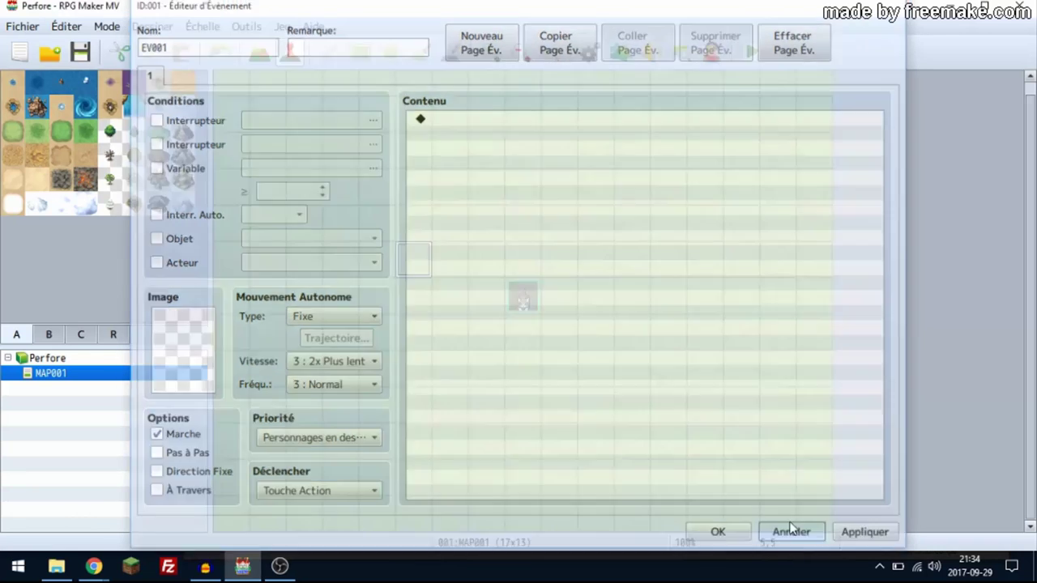
# Show the Variable and Nom de l'Évmt search criteria in the Chercheur d'Évènement.
pyautogui.click(681, 51)
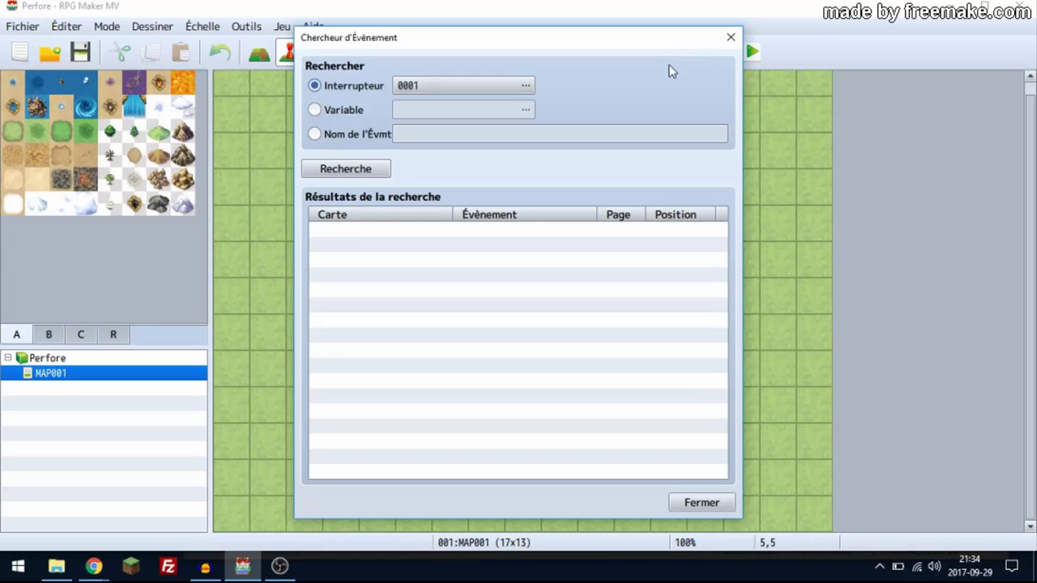
pyautogui.click(339, 111)
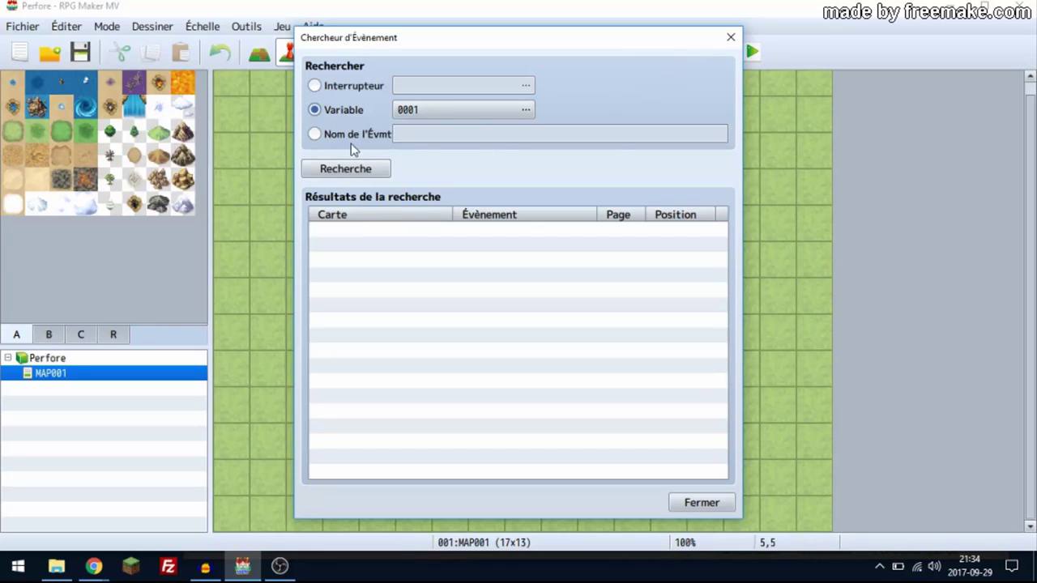
pyautogui.click(319, 136)
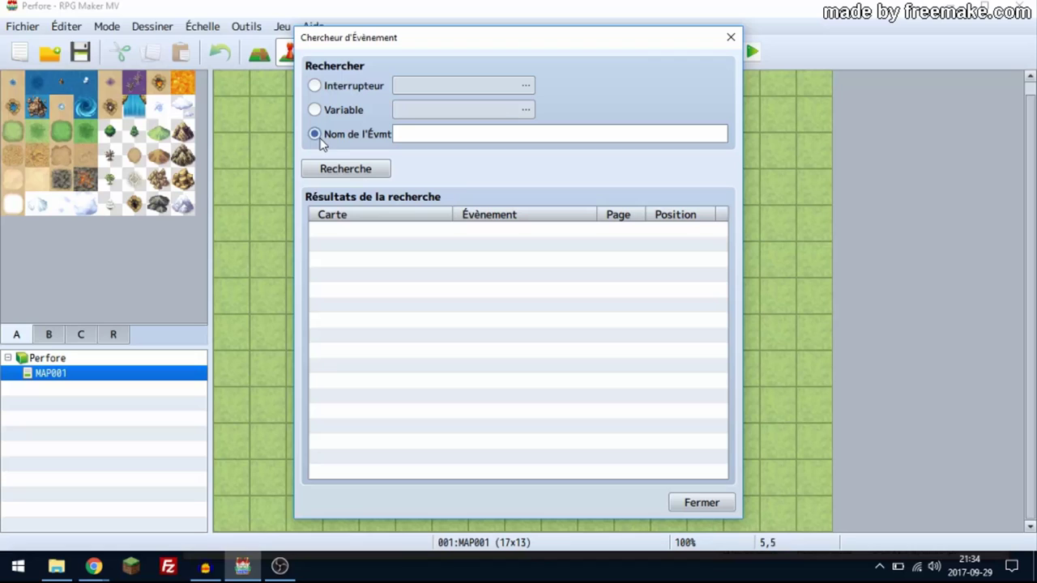
# Search for events using switch 0001 teste, close the search window, and delete the event at map position 5,5.
pyautogui.click(447, 139)
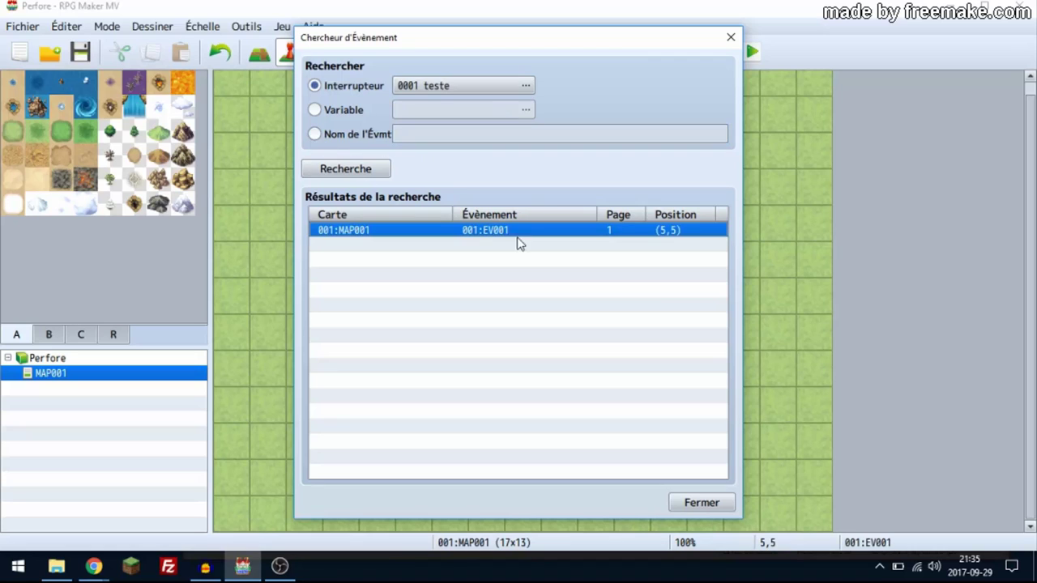
pyautogui.click(701, 503)
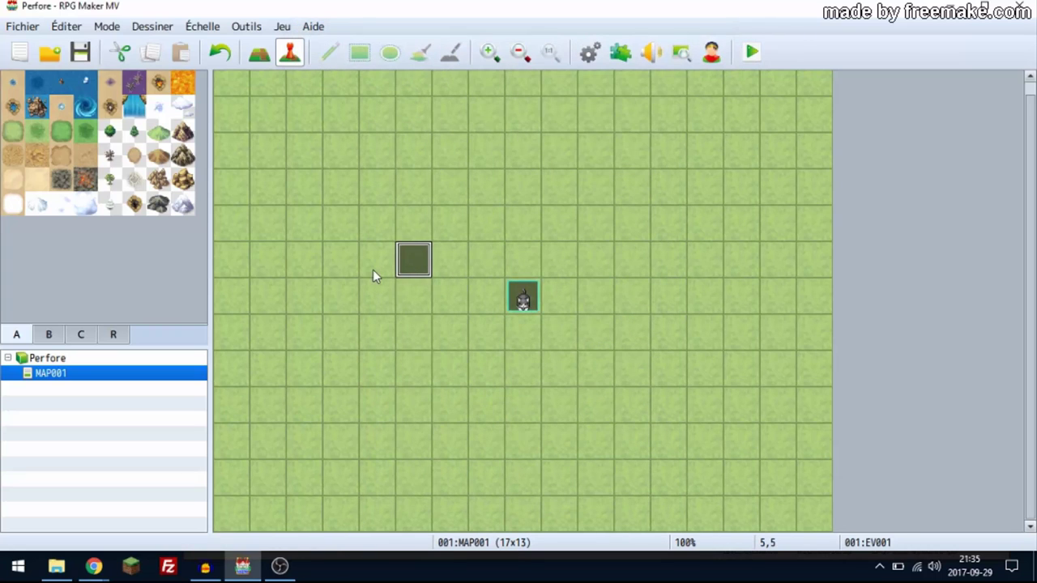
pyautogui.press('Delete')
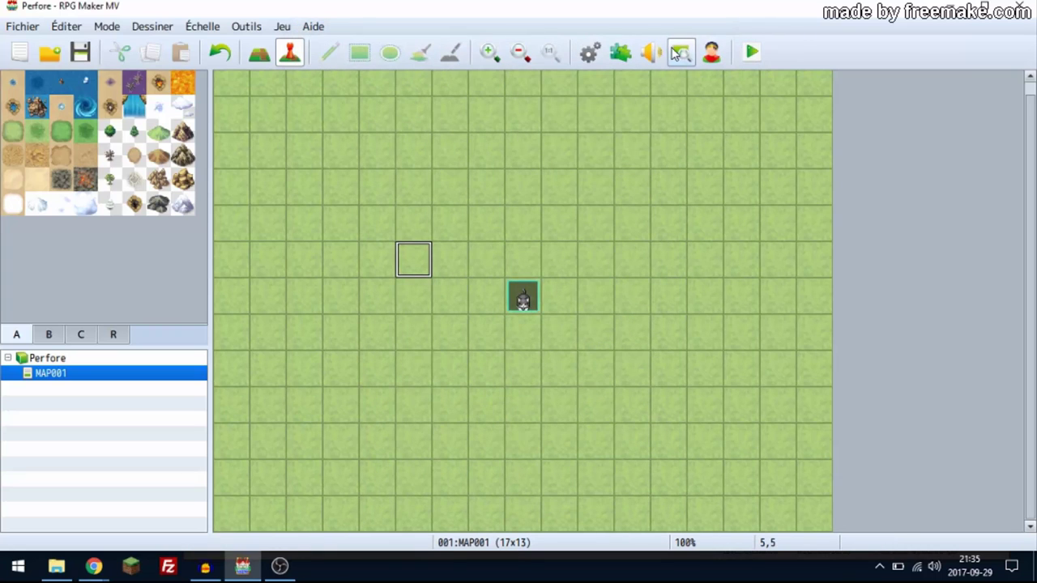
# Look through the male parts in the Générateur de Personnages, from Cheveux Avant down to Lunettes.
pyautogui.click(711, 53)
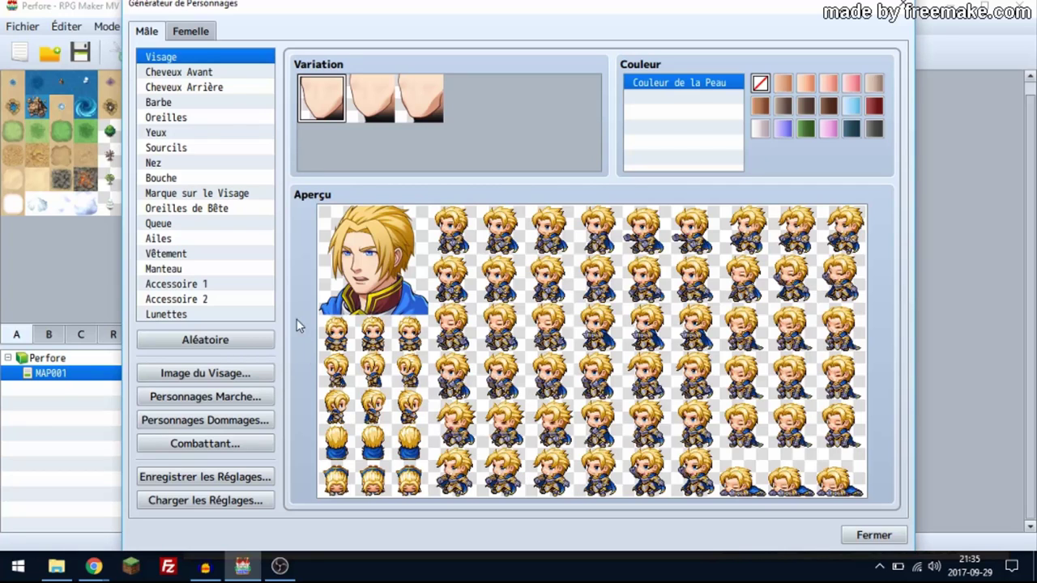
pyautogui.click(203, 73)
pyautogui.click(189, 195)
pyautogui.click(184, 223)
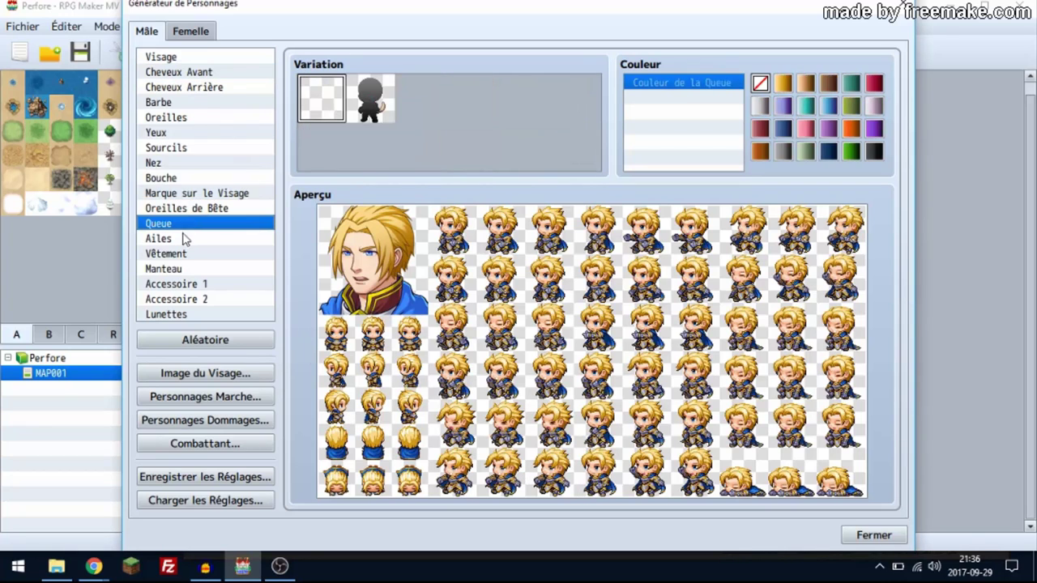
pyautogui.click(185, 239)
pyautogui.click(184, 253)
pyautogui.click(184, 269)
pyautogui.click(183, 284)
pyautogui.click(182, 300)
pyautogui.click(180, 314)
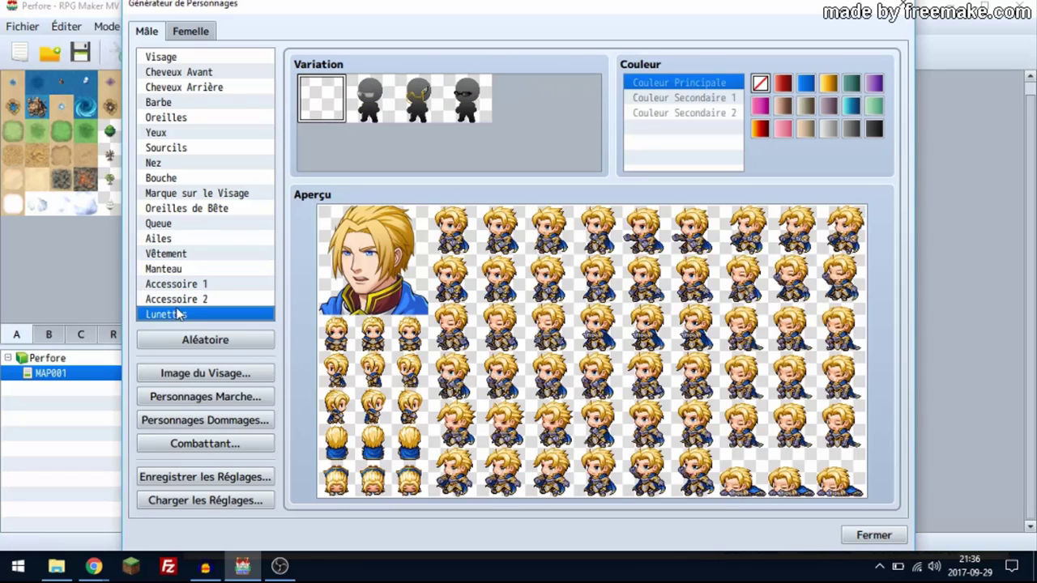
# Preview the three male Visage variations and return to the first one.
pyautogui.click(205, 58)
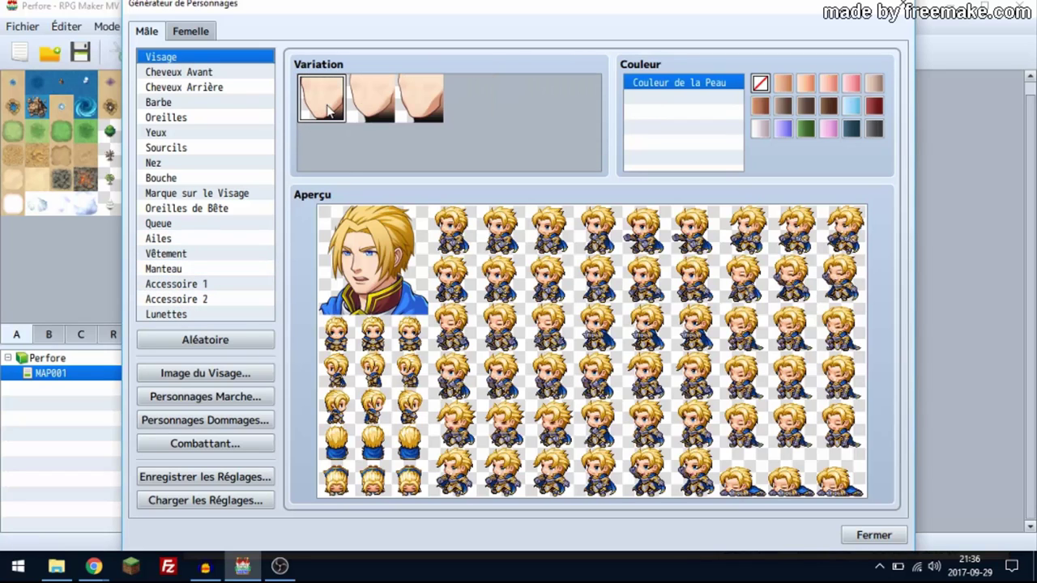
pyautogui.click(381, 103)
pyautogui.click(418, 101)
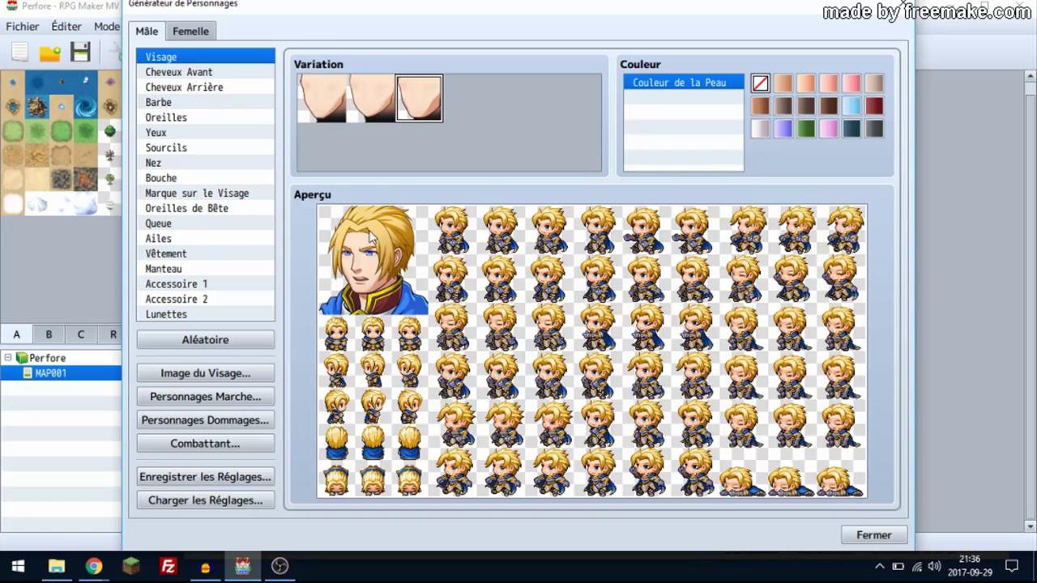
pyautogui.click(362, 89)
pyautogui.click(333, 100)
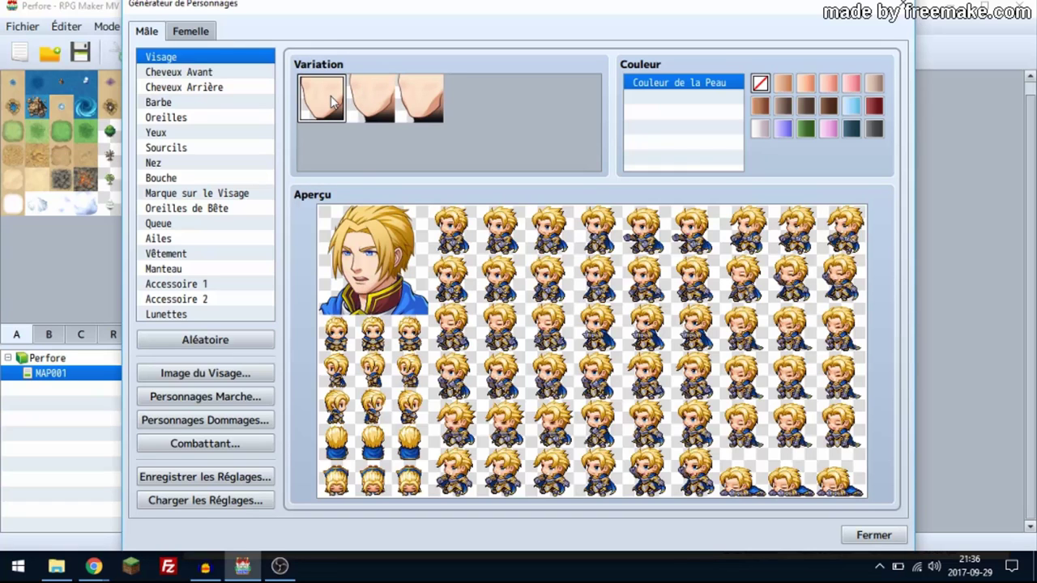
# Switch to the female character and preview several first-row Cheveux Avant variations, returning to the first hairstyle after the empty option.
pyautogui.click(205, 33)
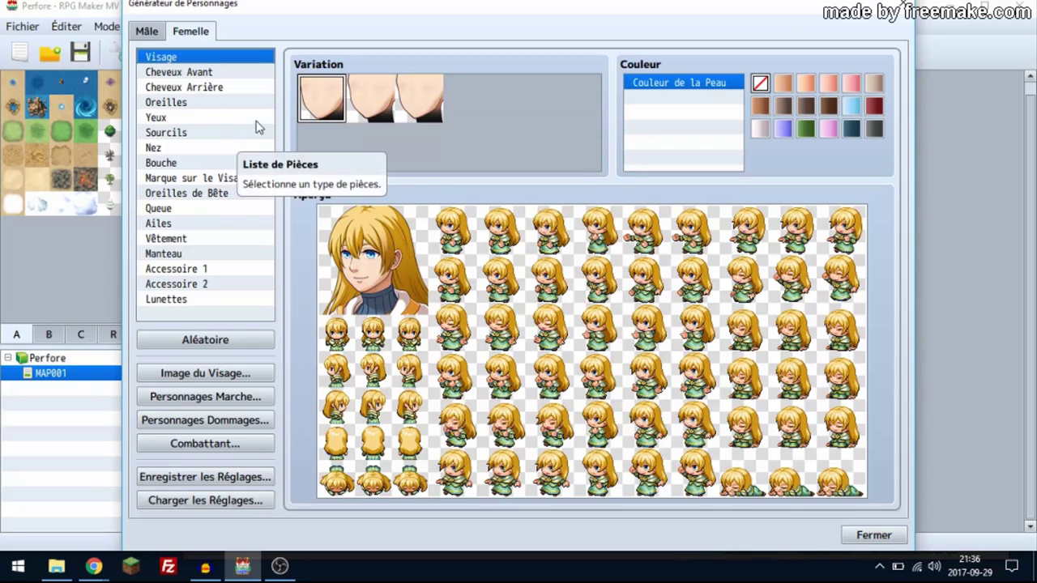
pyautogui.click(213, 73)
pyautogui.click(417, 97)
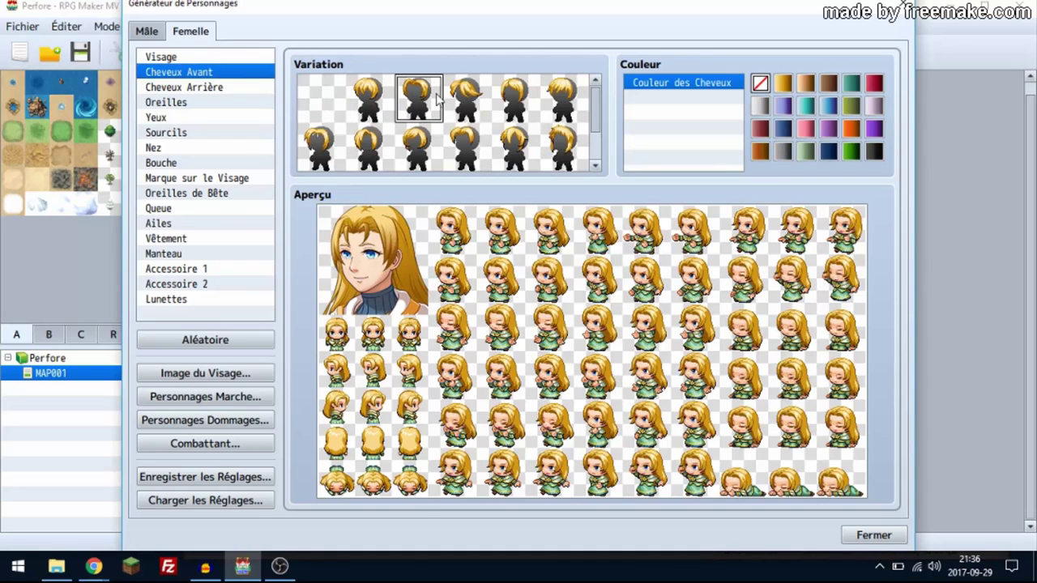
pyautogui.click(466, 99)
pyautogui.click(514, 99)
pyautogui.click(370, 96)
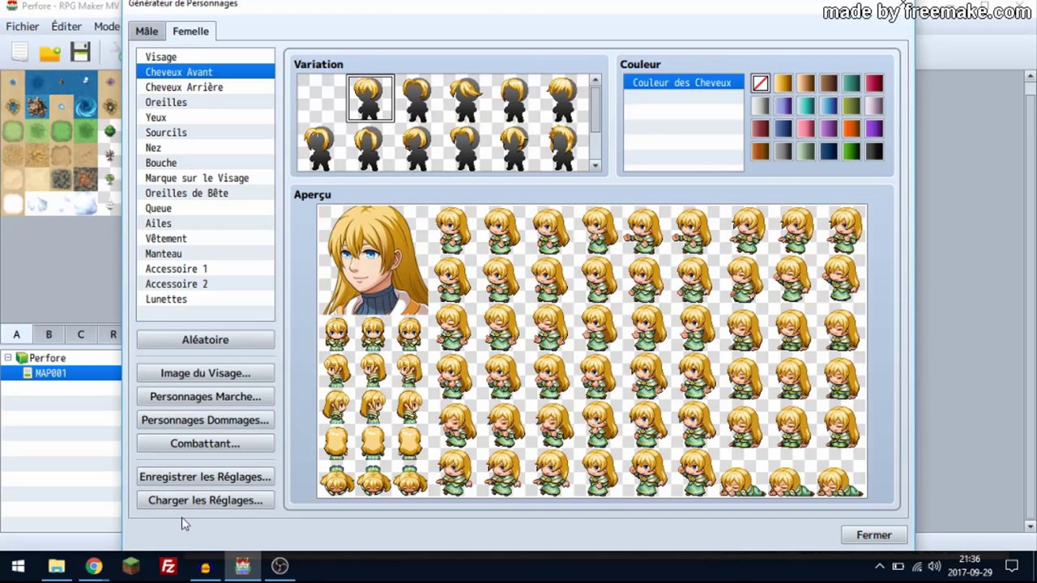
# Compare more female Cheveux Avant variations, including no front hair, and choose the first hairstyle in the second row.
pyautogui.click(549, 104)
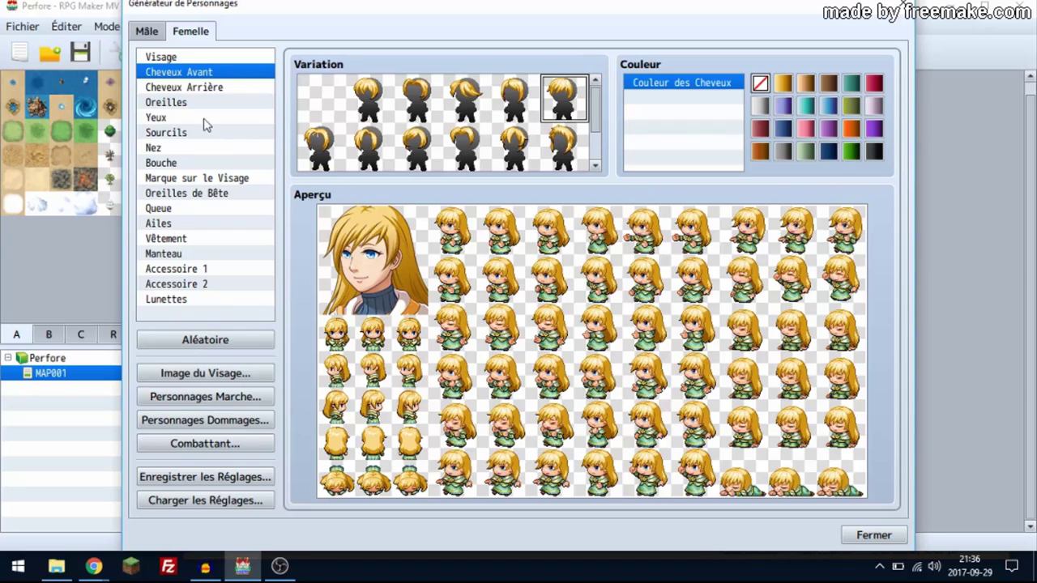
pyautogui.click(322, 146)
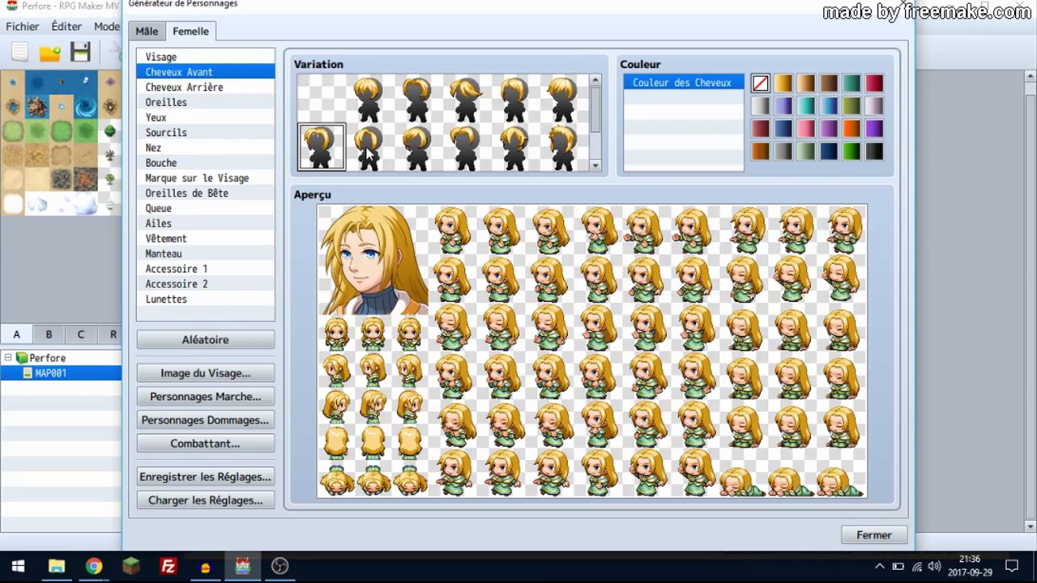
pyautogui.click(368, 150)
pyautogui.click(336, 160)
pyautogui.click(420, 103)
pyautogui.click(321, 107)
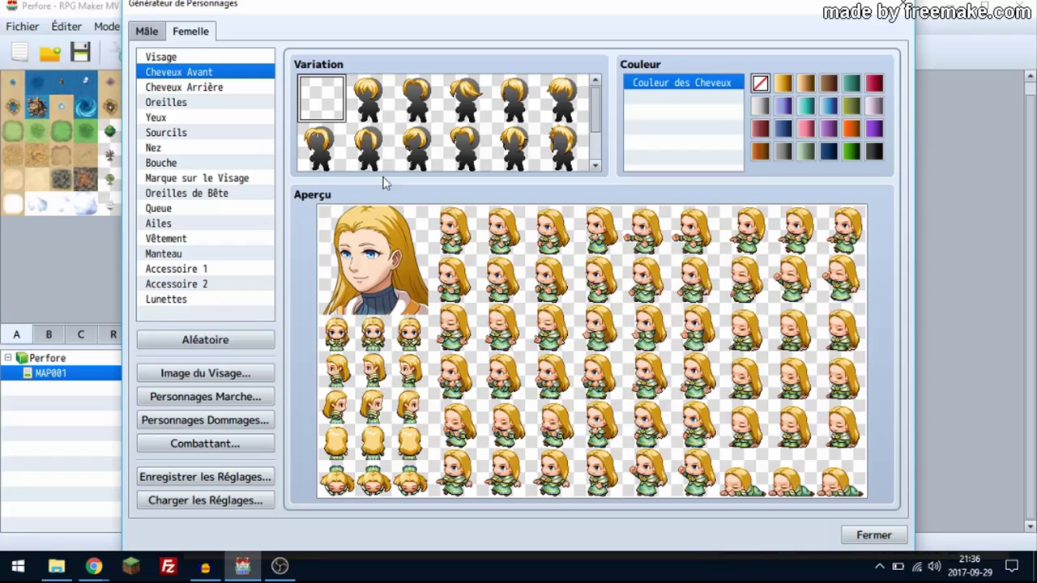
pyautogui.click(370, 94)
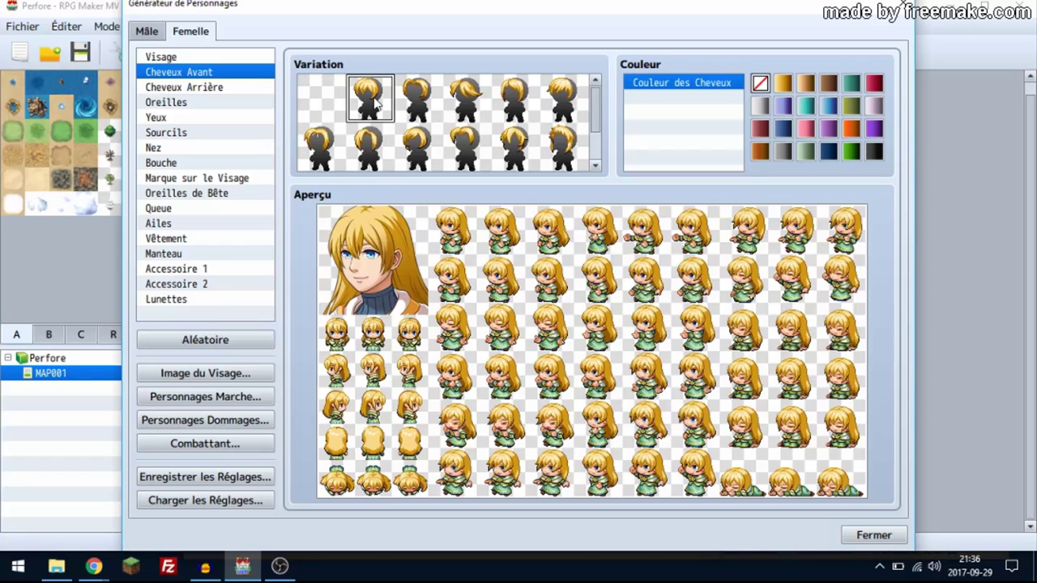
pyautogui.click(414, 98)
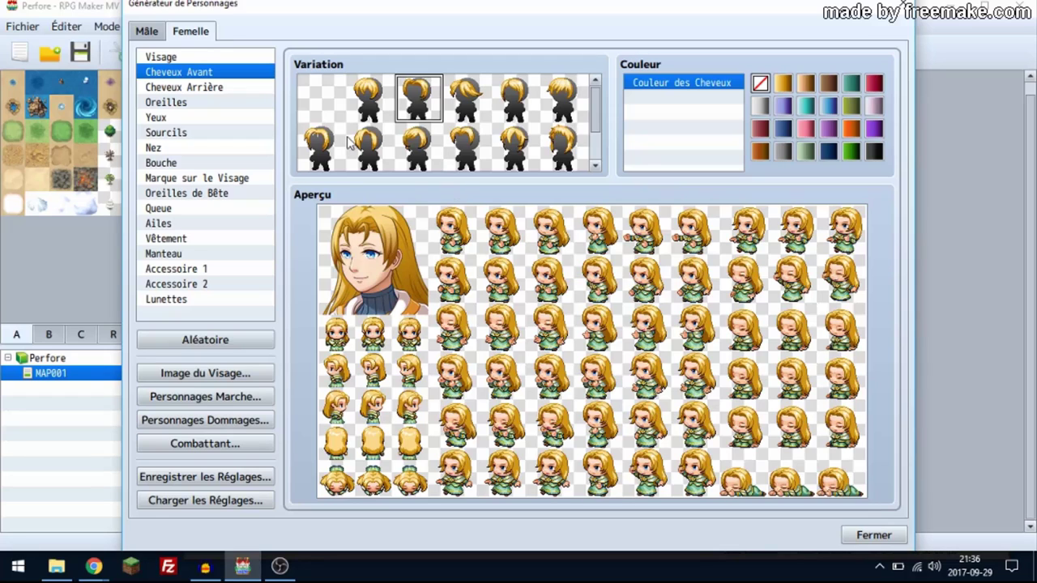
pyautogui.click(326, 150)
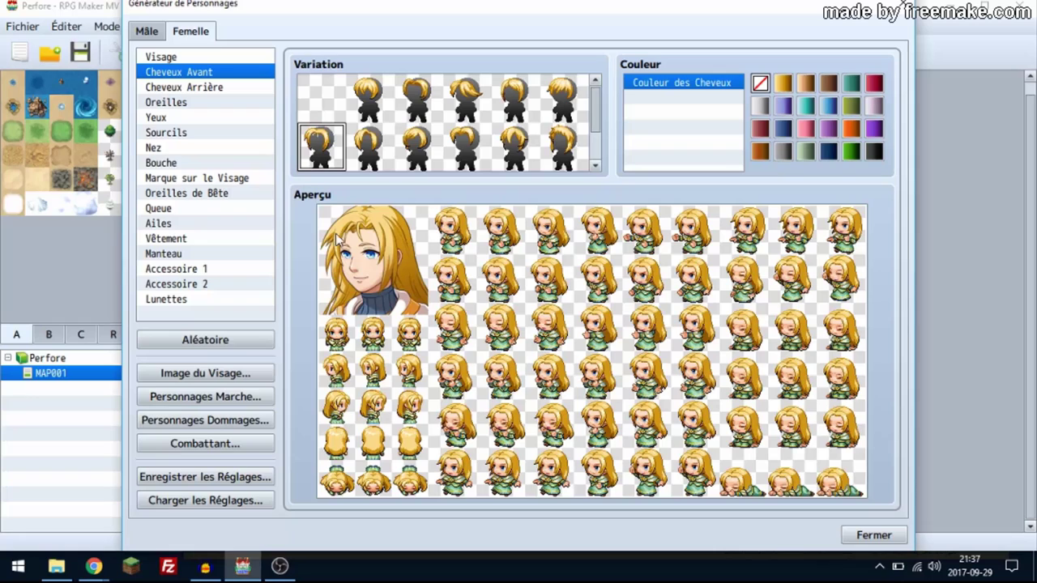
# Give the female character the fourth skin color swatch and dark brown hair.
pyautogui.press('Down')
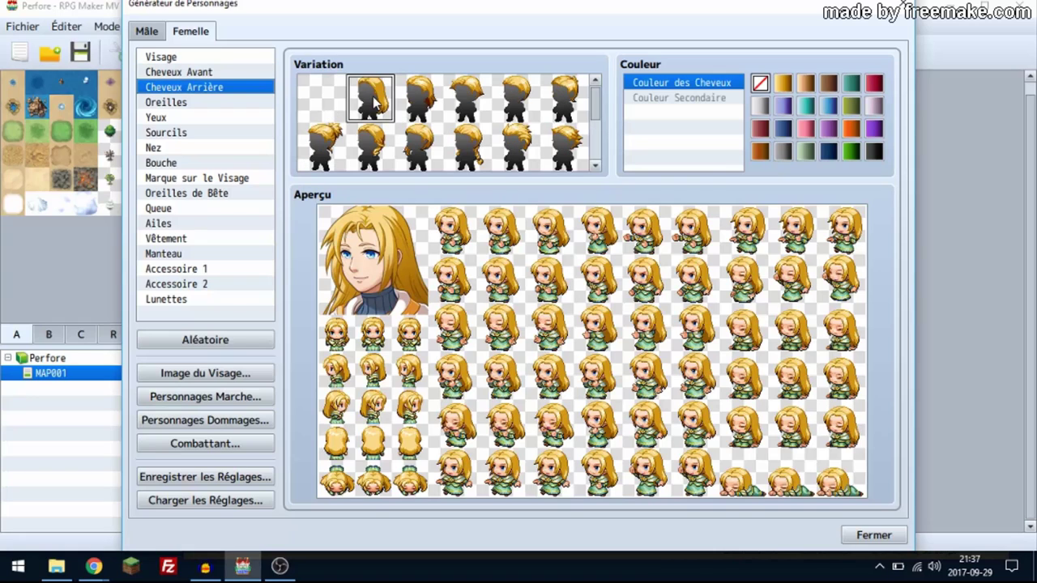
pyautogui.click(205, 72)
pyautogui.press('Up')
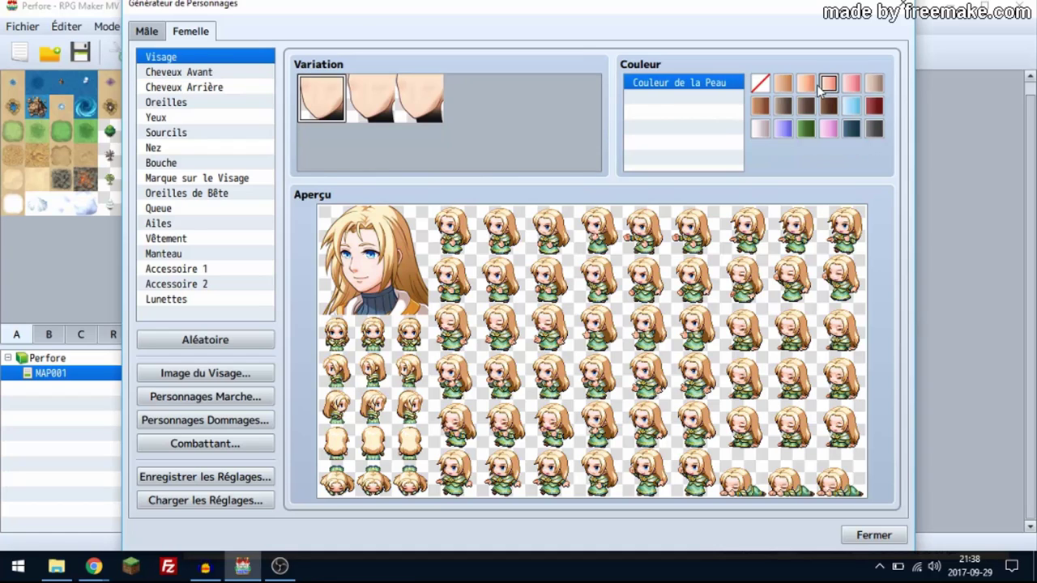
pyautogui.click(214, 73)
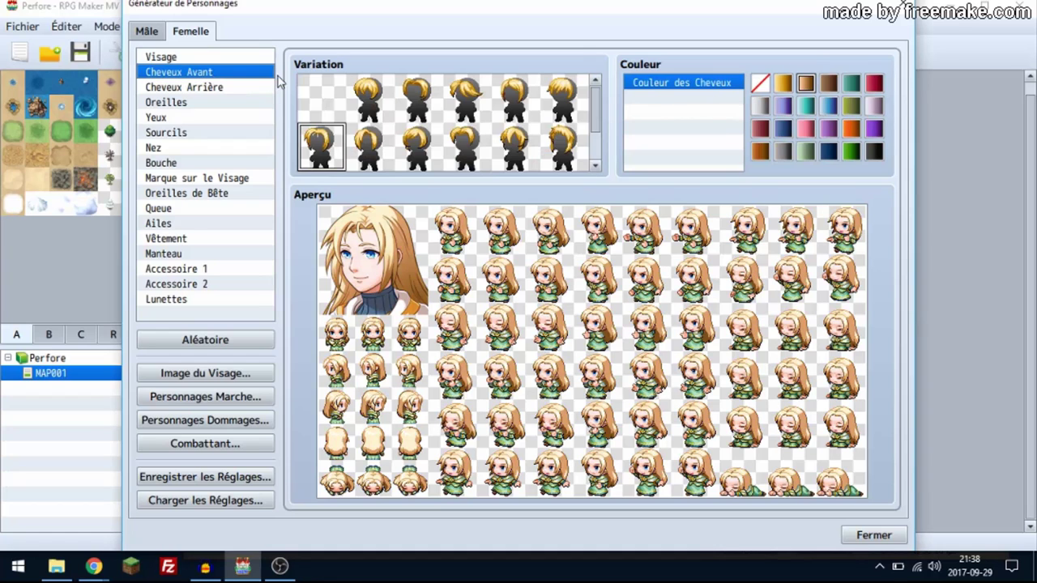
pyautogui.click(828, 84)
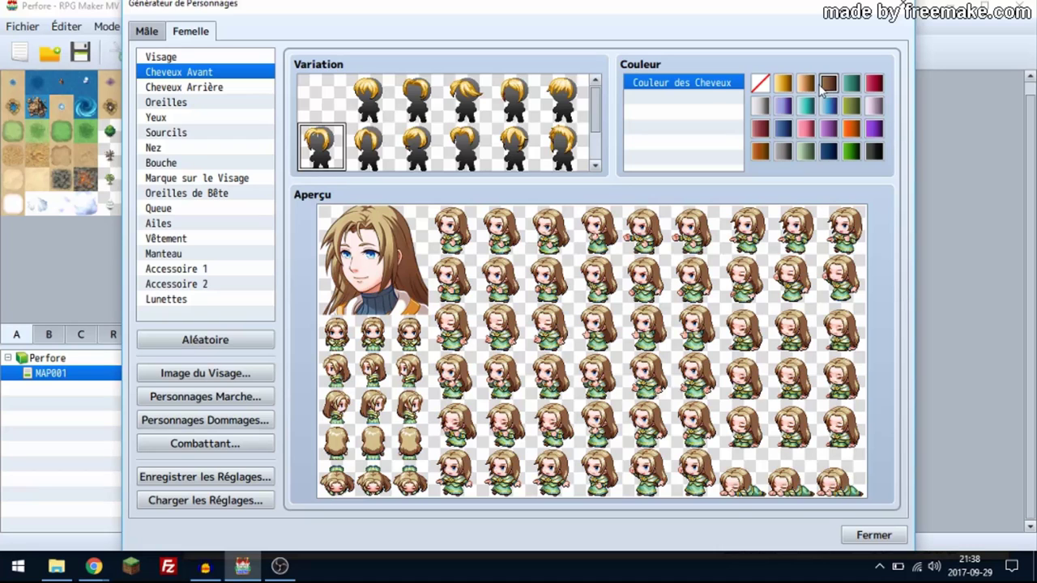
# Review the remaining female parts through Lunettes, recolor the clothing blue, choose the third Visage variation, and close the generator.
pyautogui.click(240, 87)
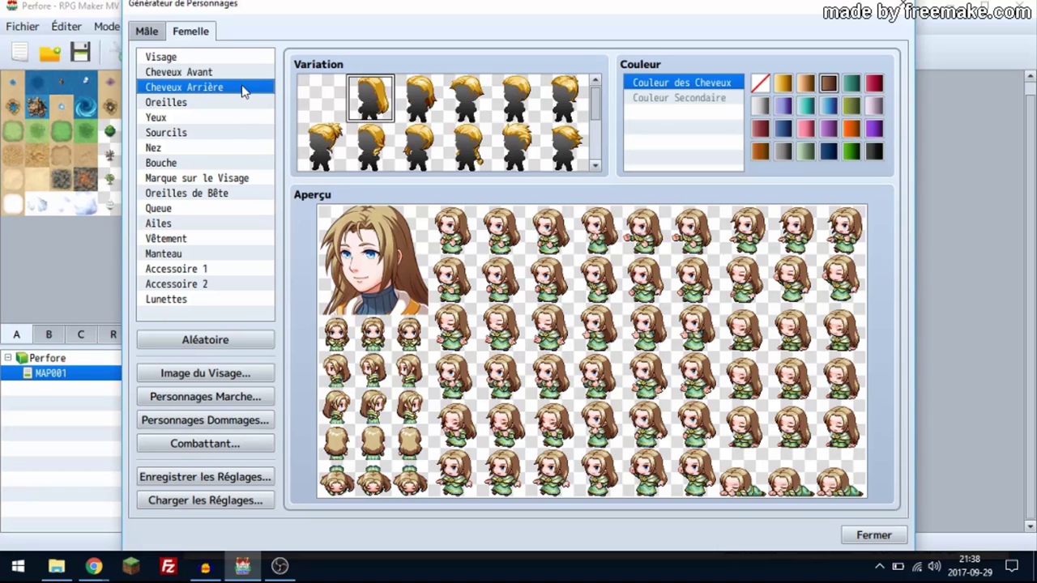
pyautogui.click(168, 103)
pyautogui.click(215, 118)
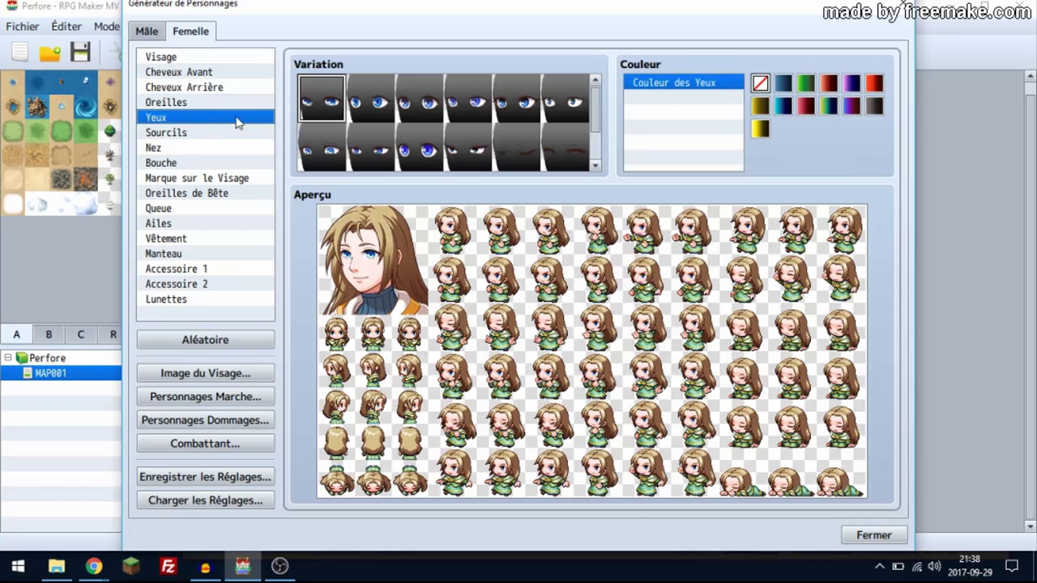
pyautogui.click(228, 135)
pyautogui.click(199, 149)
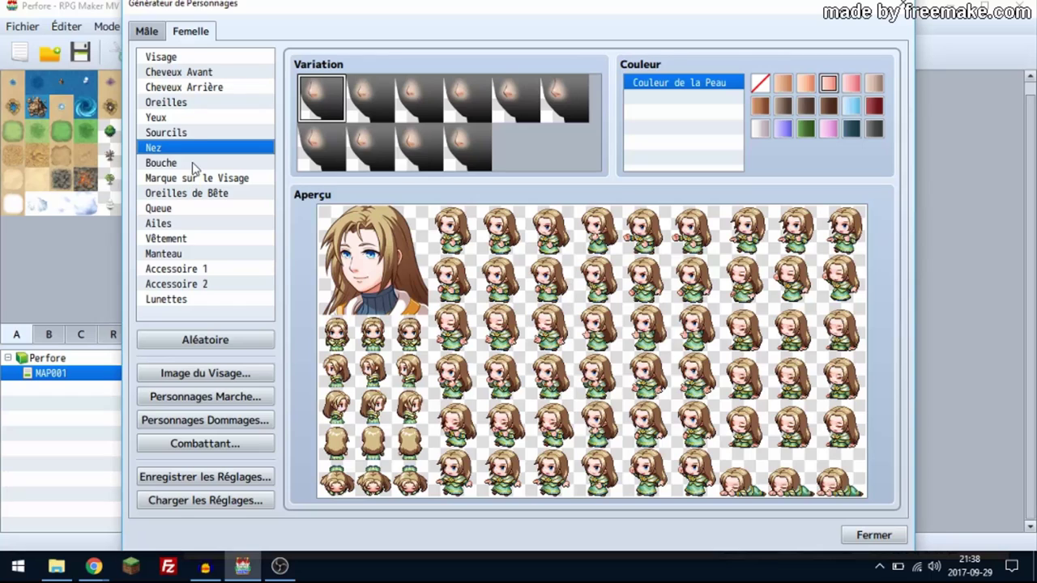
pyautogui.click(196, 163)
pyautogui.click(206, 299)
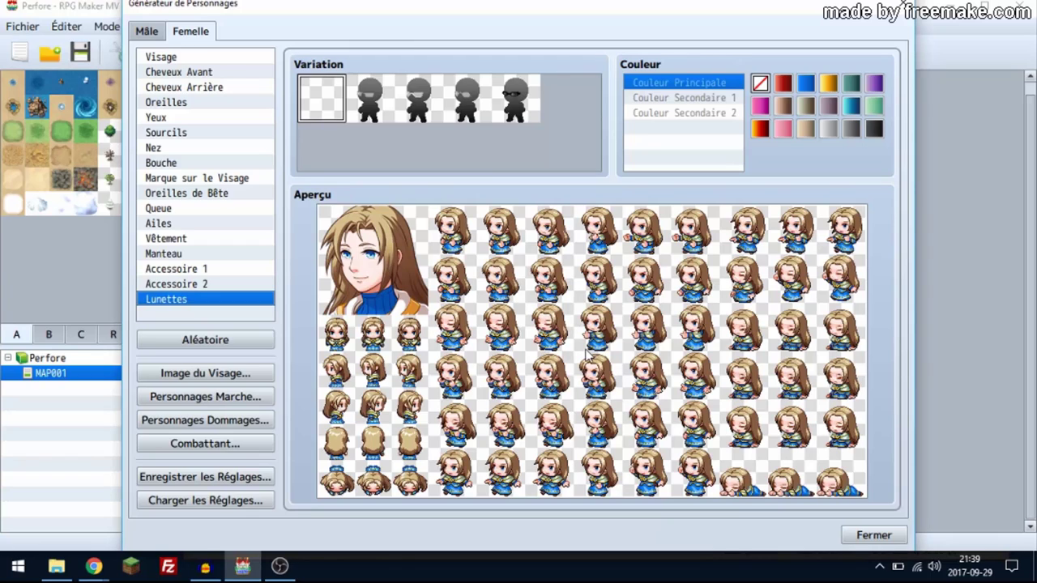
pyautogui.click(201, 59)
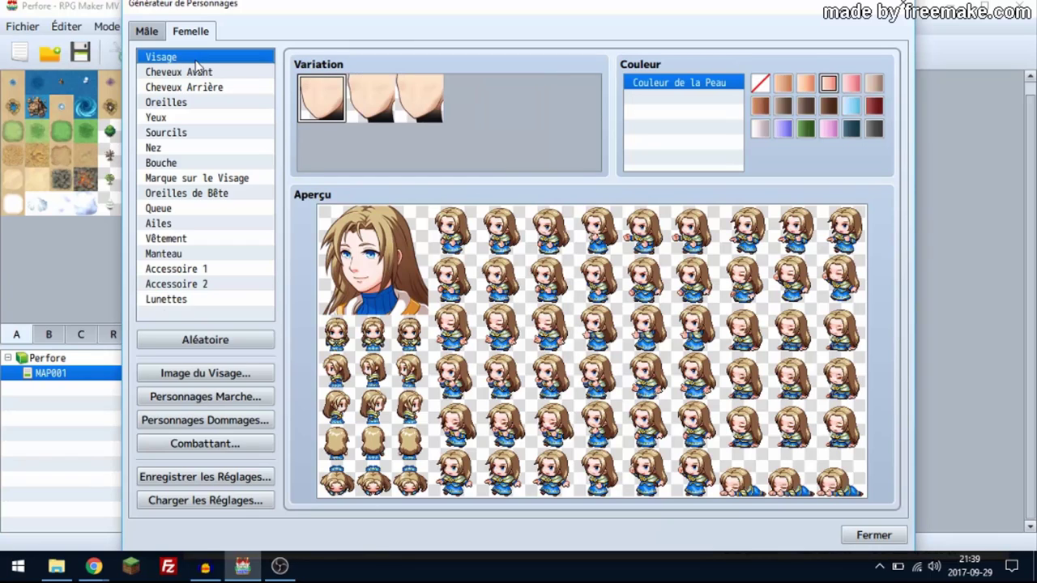
pyautogui.click(421, 104)
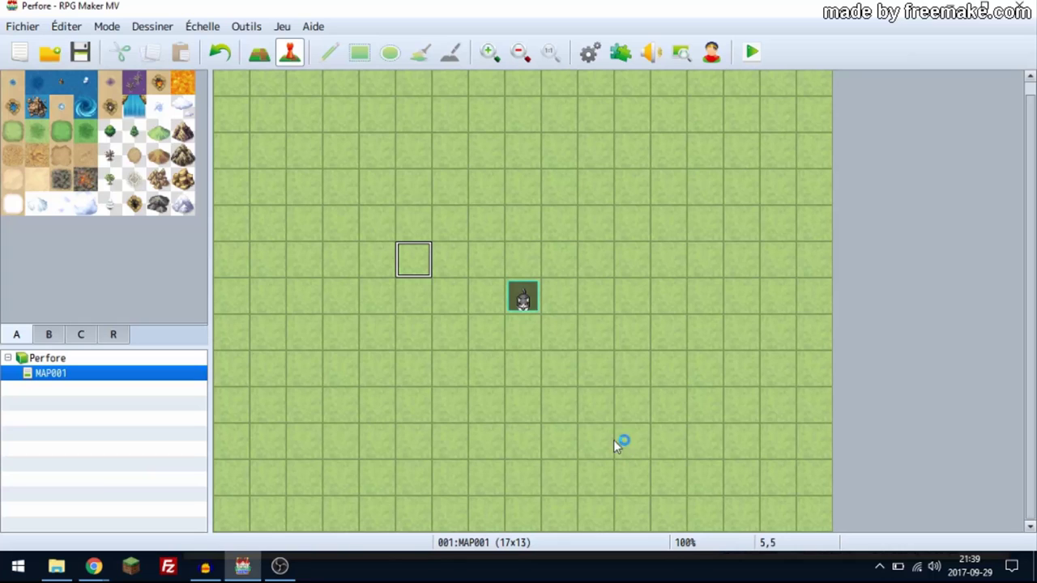
# Look at the BGM list in the Test de Son window and close it.
pyautogui.click(652, 52)
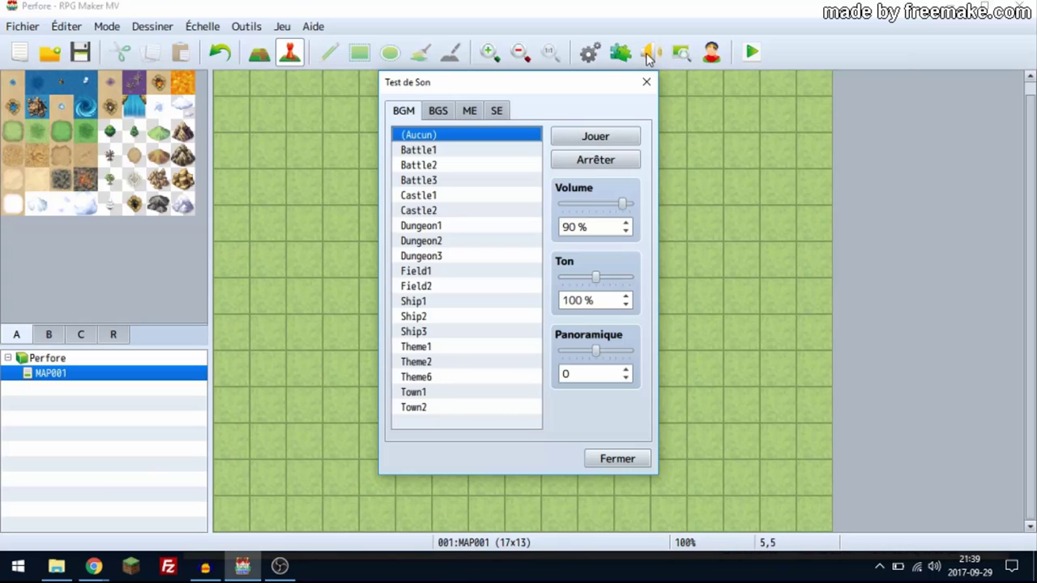
pyautogui.click(646, 82)
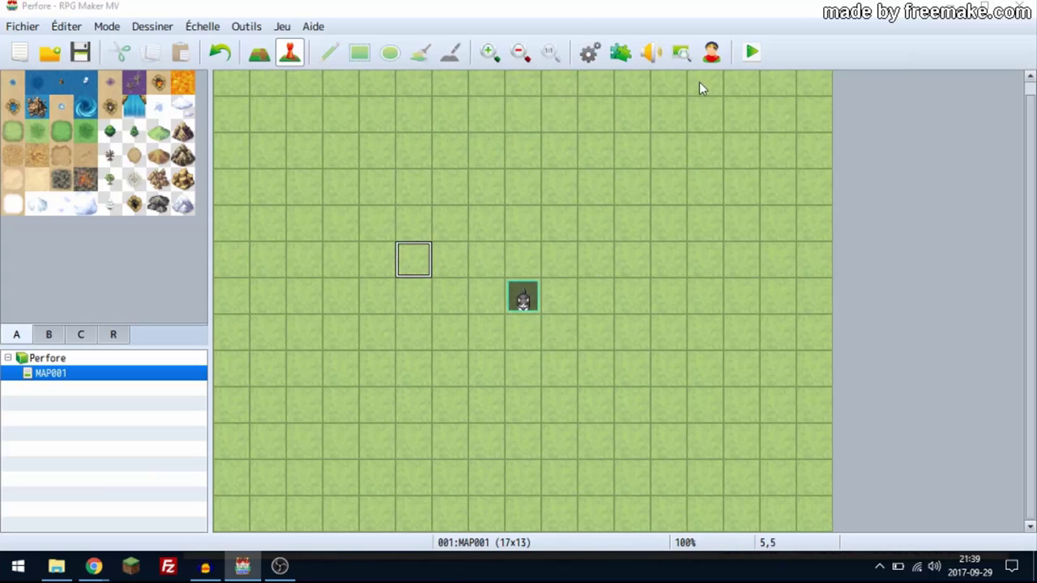
# Set the game's currency (Devise) to $ in the database's Système section.
pyautogui.press('F9')
pyautogui.click(129, 348)
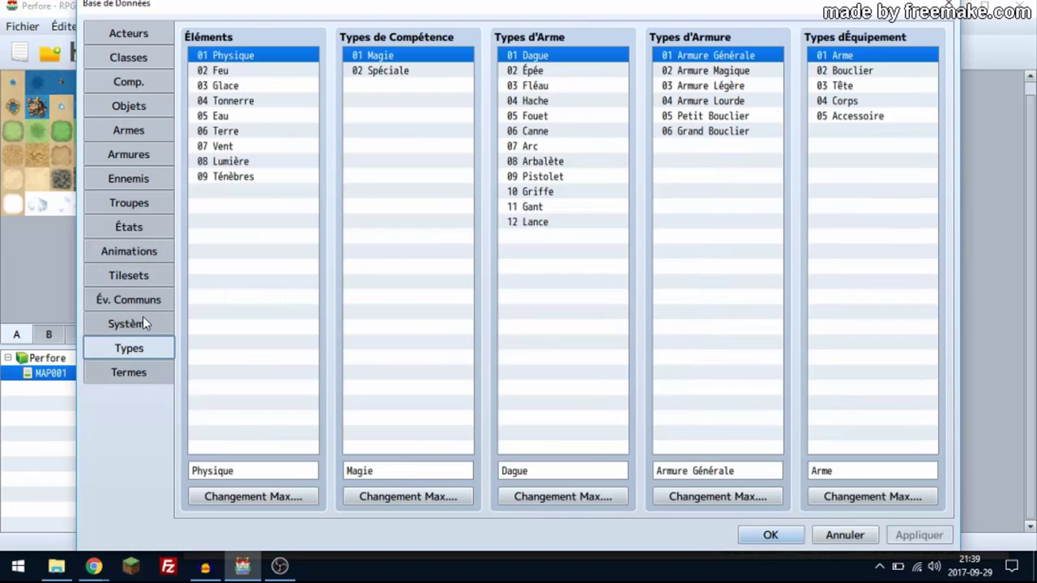
pyautogui.click(139, 323)
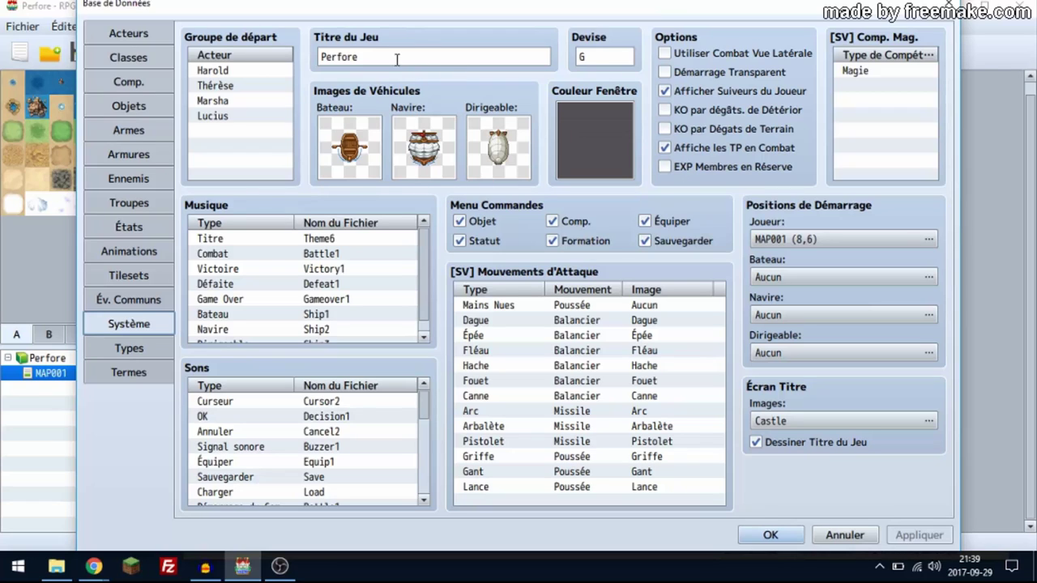
pyautogui.click(589, 57)
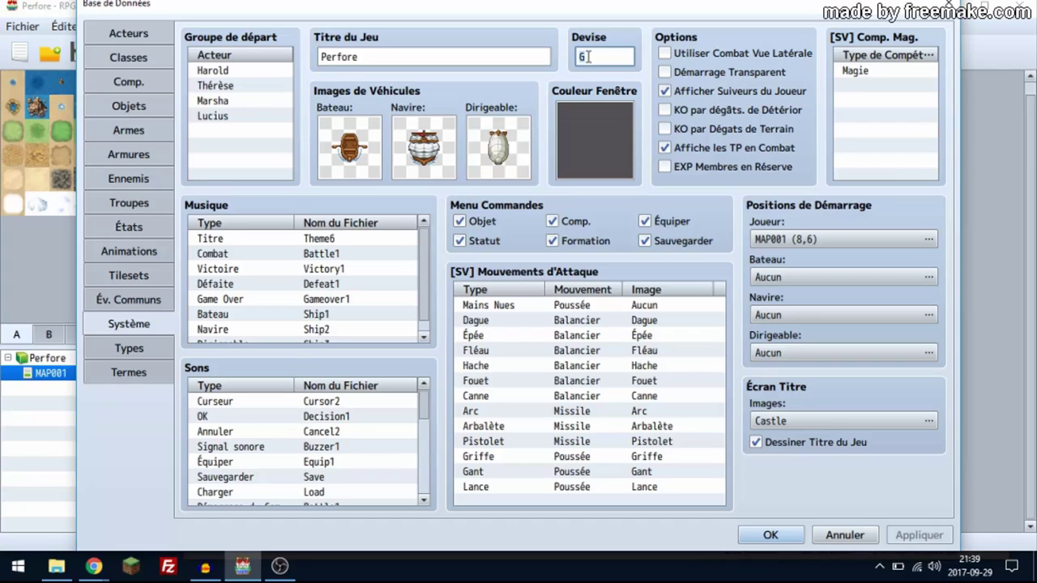
pyautogui.press('BackSpace')
pyautogui.write('$')
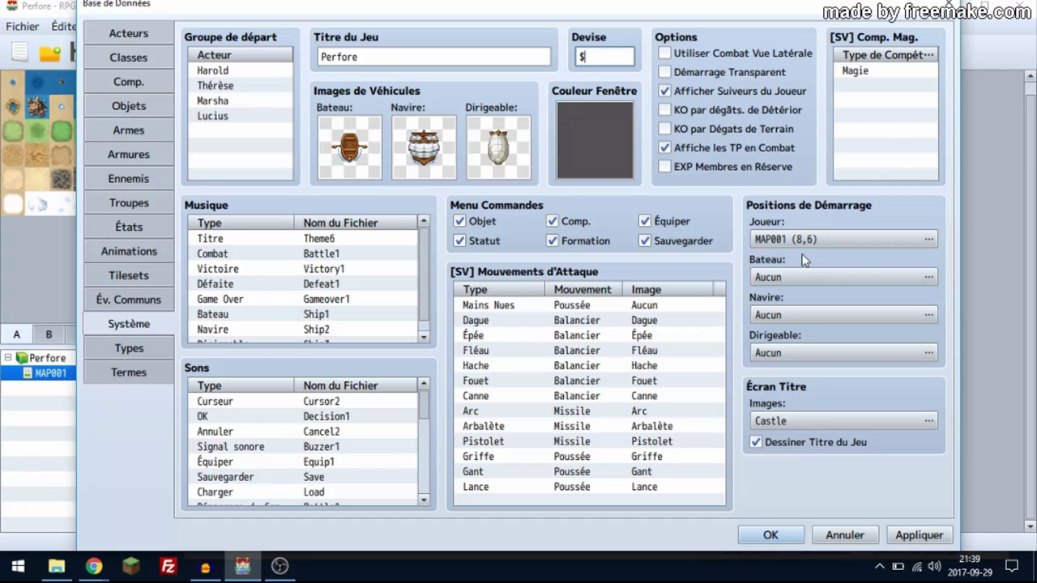
# Set the player's start position to MAP001 (2,2), and view the Bateau start location without assigning one.
pyautogui.doubleClick(893, 240)
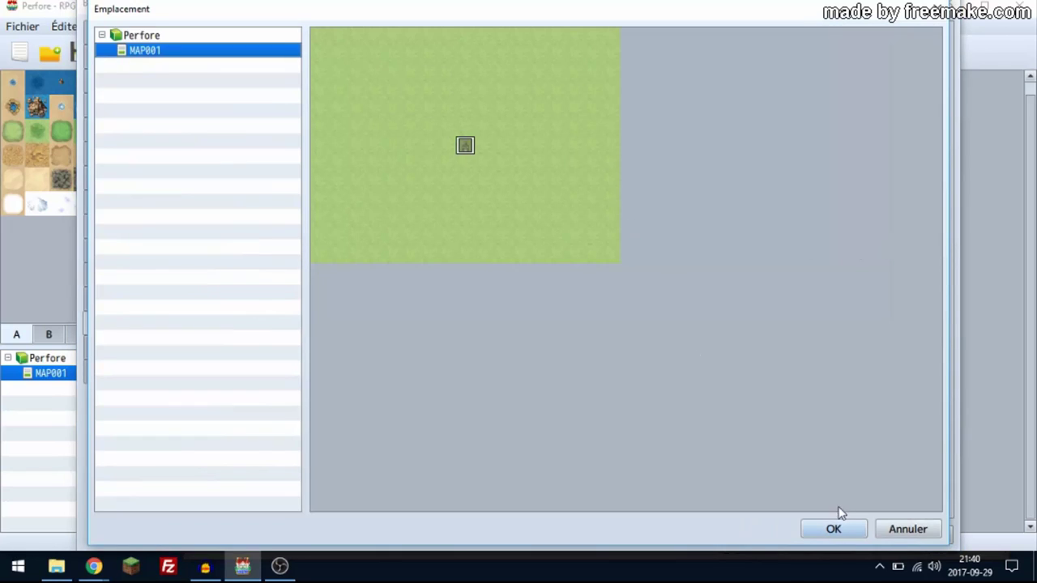
pyautogui.click(357, 73)
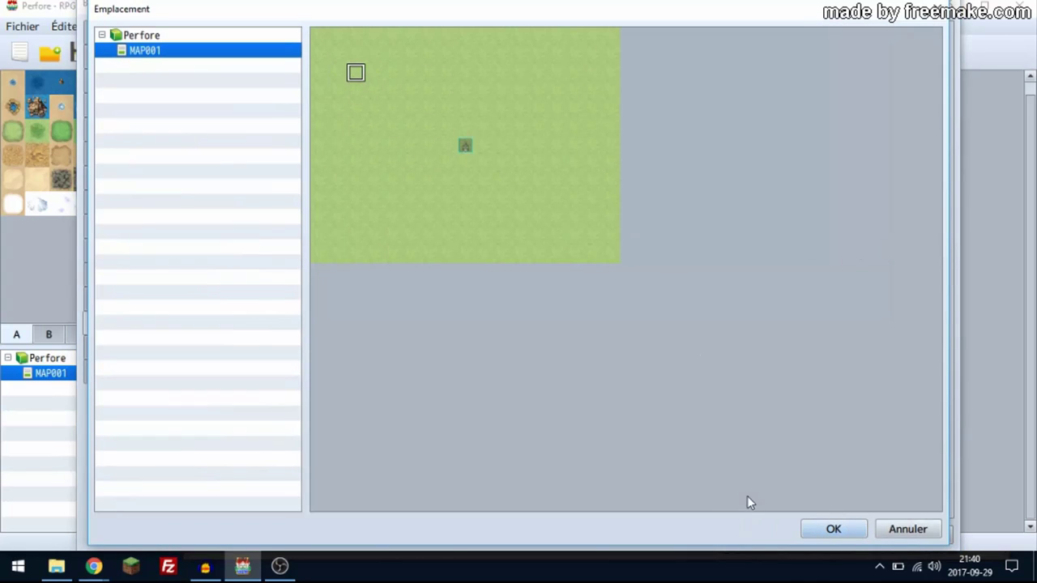
pyautogui.click(812, 532)
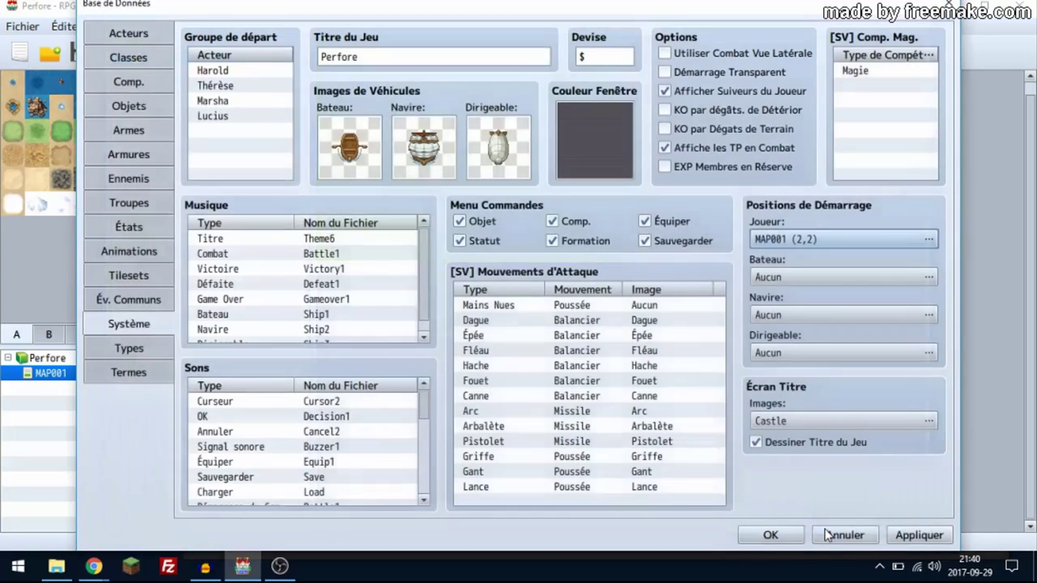
pyautogui.doubleClick(907, 284)
pyautogui.click(917, 532)
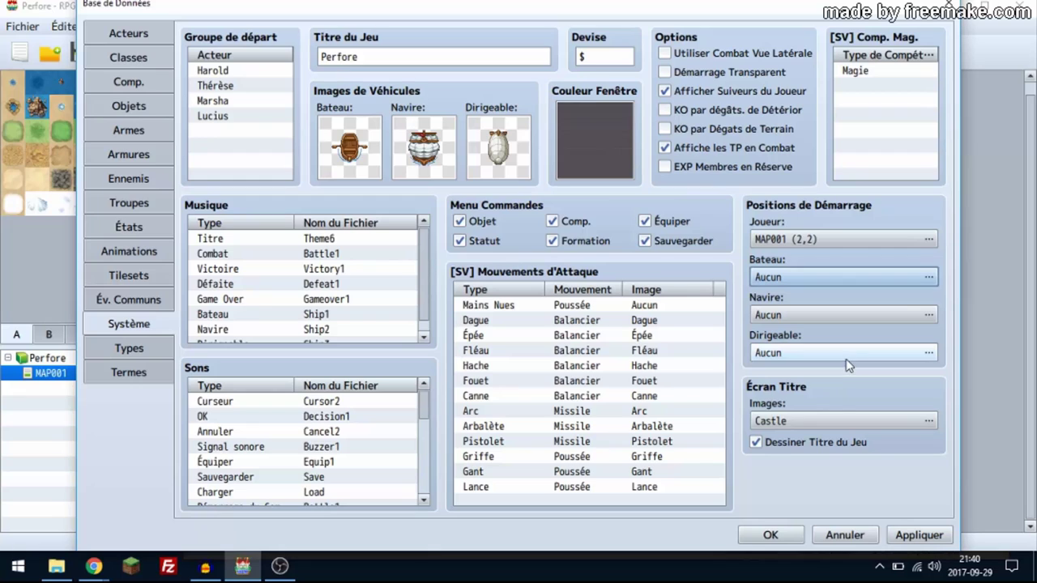
# Preview the available title screen background images, such as Devil, Gates and Volcano, and confirm Castle as the image.
pyautogui.doubleClick(837, 422)
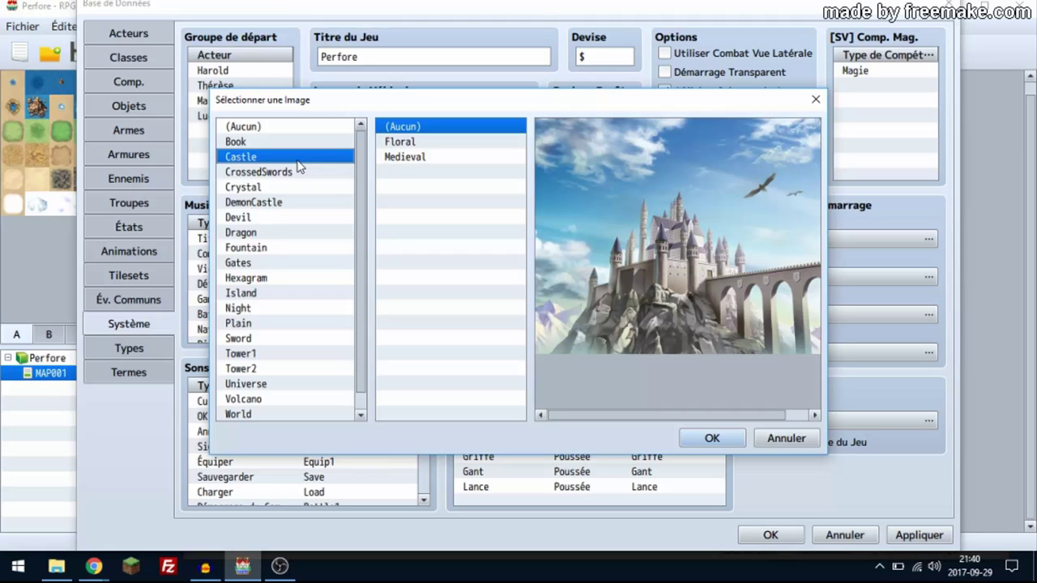
pyautogui.click(248, 145)
pyautogui.press('Down')
pyautogui.press('Down')
pyautogui.press('Down')
pyautogui.press('Down')
pyautogui.press('Down')
pyautogui.press('Down')
pyautogui.press('Up')
pyautogui.press('Up')
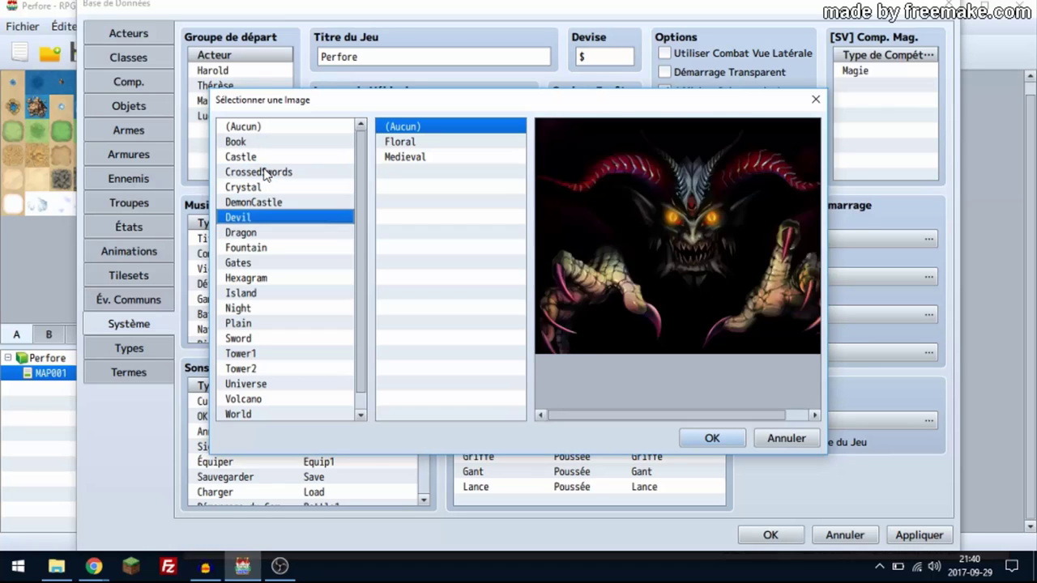
pyautogui.press('Down')
pyautogui.press('Down')
pyautogui.press('Down')
pyautogui.press('Down')
pyautogui.press('Down')
pyautogui.press('Down')
pyautogui.press('Down')
pyautogui.press('Down')
pyautogui.press('Down')
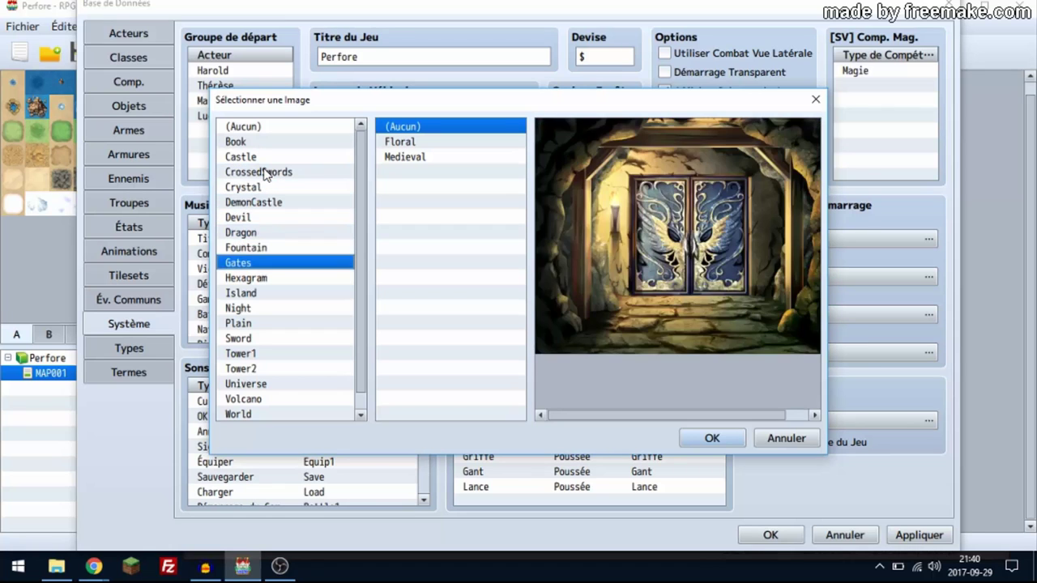
pyautogui.press('Down')
pyautogui.press('Down')
pyautogui.press('Down')
pyautogui.press('Down')
pyautogui.press('Down')
pyautogui.press('Down')
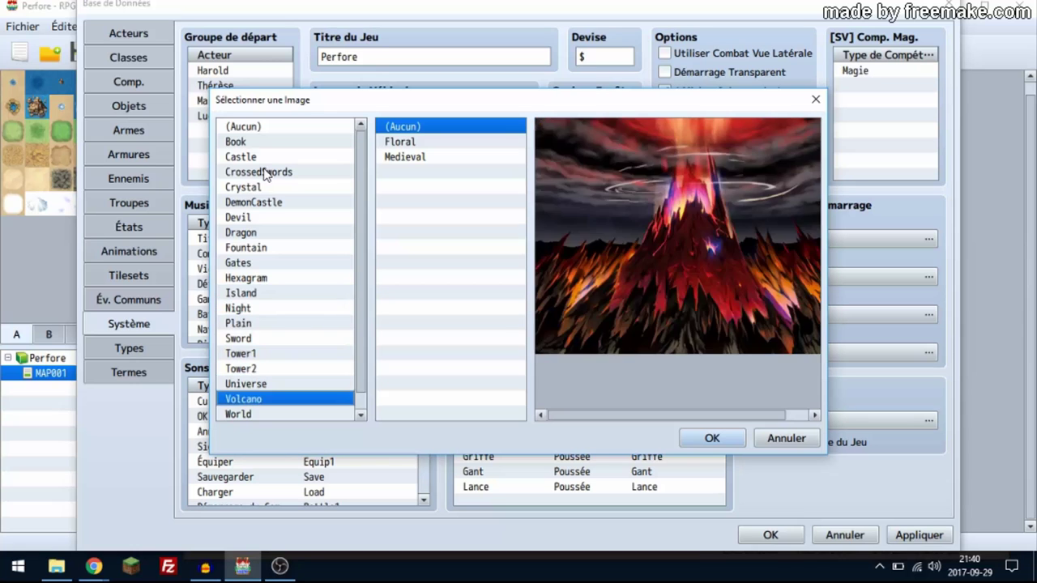
pyautogui.press('Up')
pyautogui.press('Up')
pyautogui.press('Up')
pyautogui.press('Up')
pyautogui.press('Up')
pyautogui.press('Up')
pyautogui.press('Up')
pyautogui.press('Up')
pyautogui.press('Up')
pyautogui.press('Up')
pyautogui.press('Up')
pyautogui.press('Up')
pyautogui.press('Up')
pyautogui.press('Up')
pyautogui.press('Up')
pyautogui.press('Up')
pyautogui.press('Up')
pyautogui.press('Up')
pyautogui.press('Up')
pyautogui.press('Up')
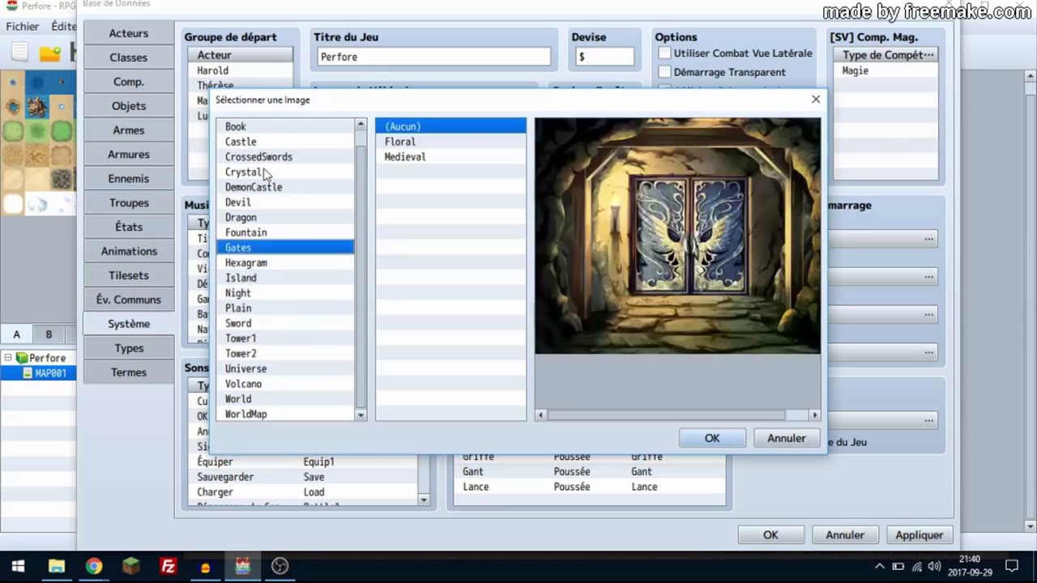
pyautogui.press('Down')
pyautogui.press('Down')
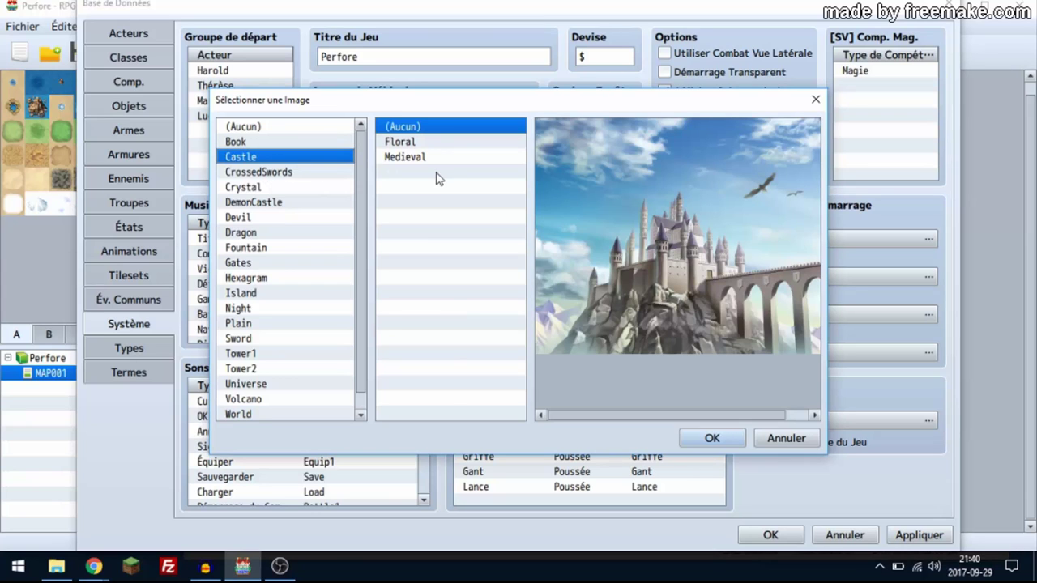
pyautogui.click(714, 438)
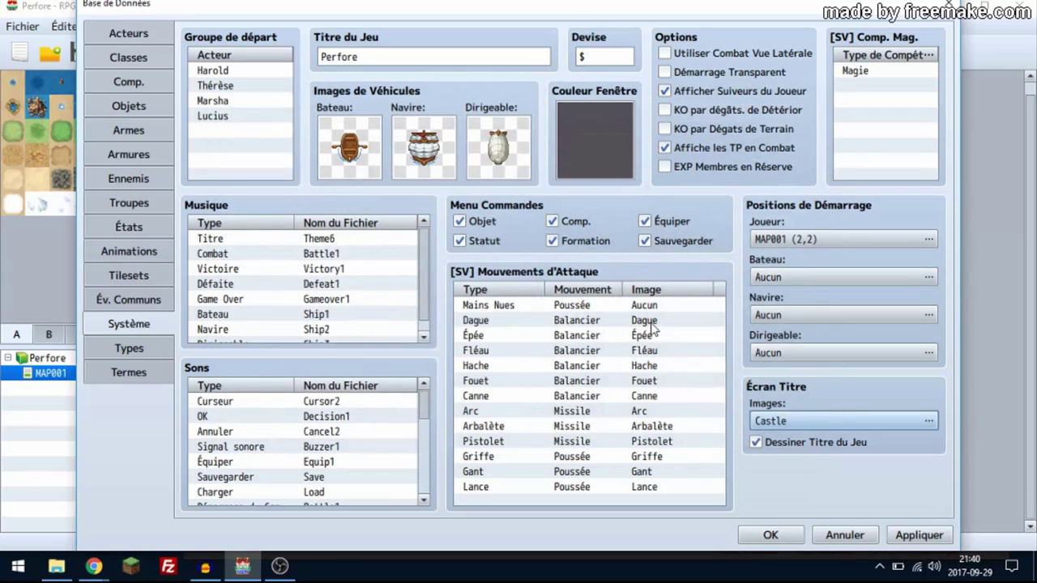
pyautogui.click(502, 313)
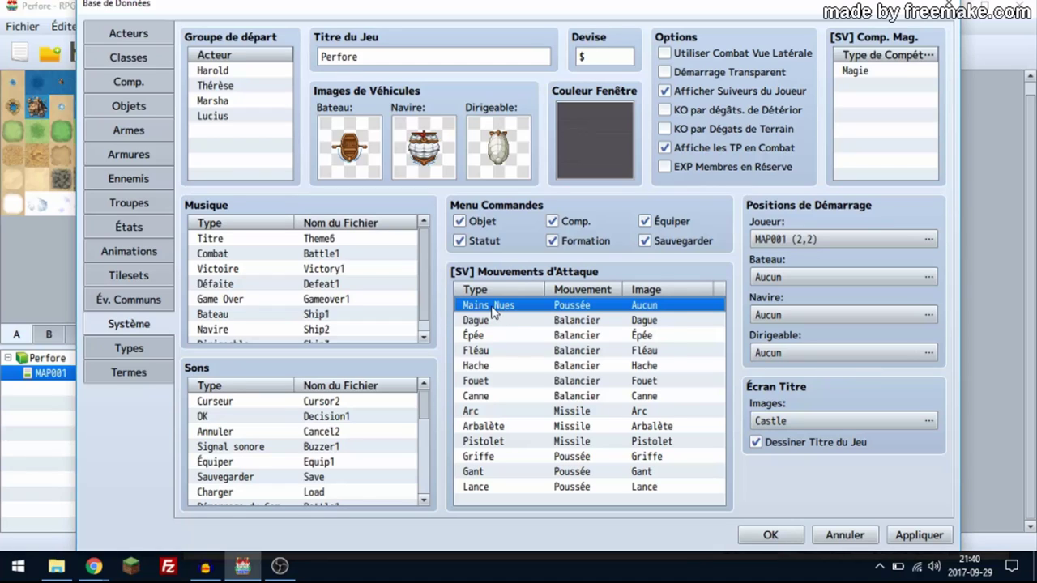
pyautogui.doubleClick(494, 312)
pyautogui.click(656, 319)
# Play the Theme6 track assigned to the Titre music and confirm the audio selection.
pyautogui.doubleClick(220, 243)
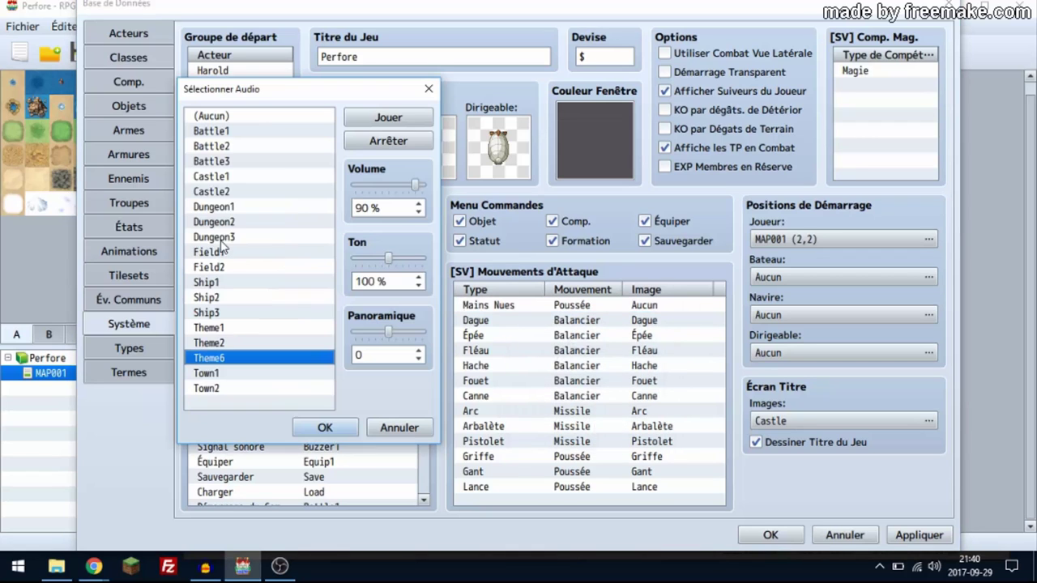
pyautogui.click(324, 428)
pyautogui.press('Return')
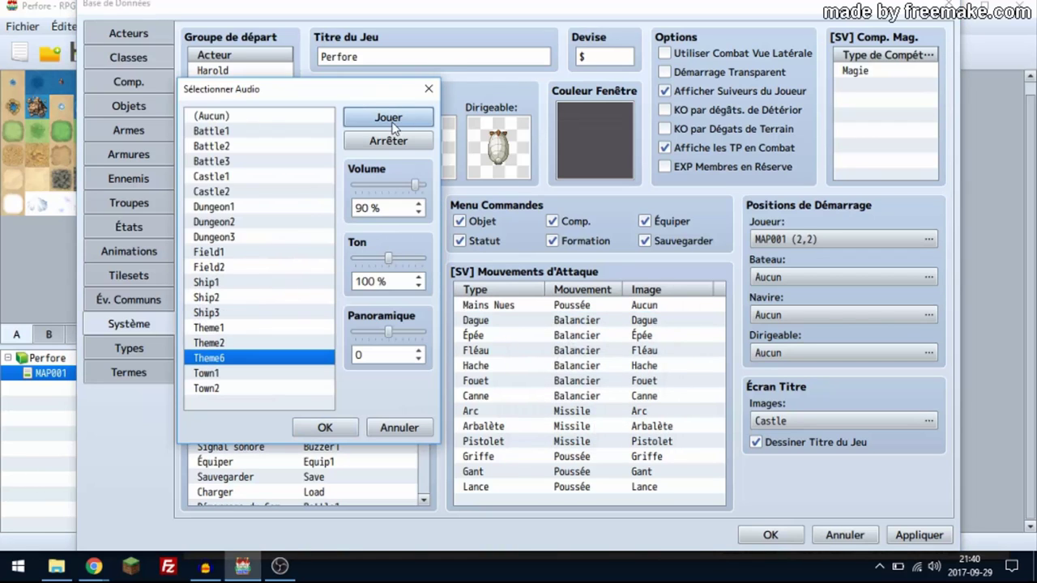
pyautogui.click(397, 119)
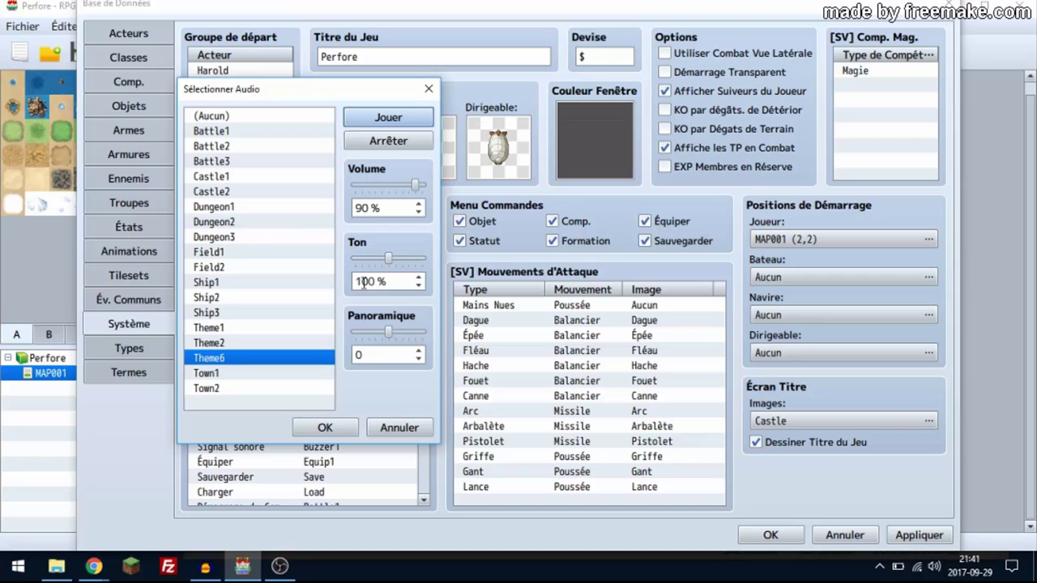
pyautogui.click(323, 430)
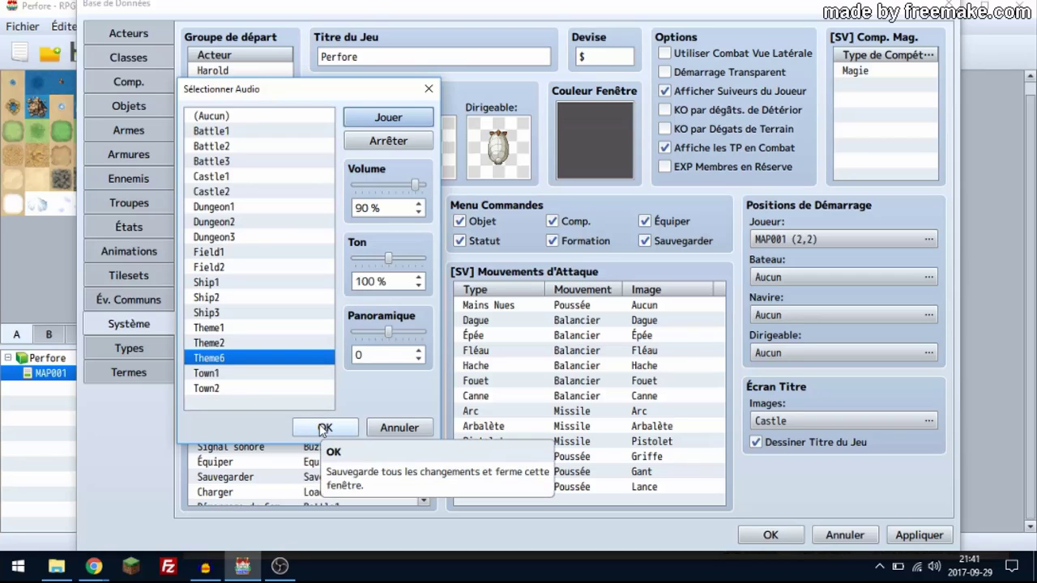
pyautogui.click(325, 427)
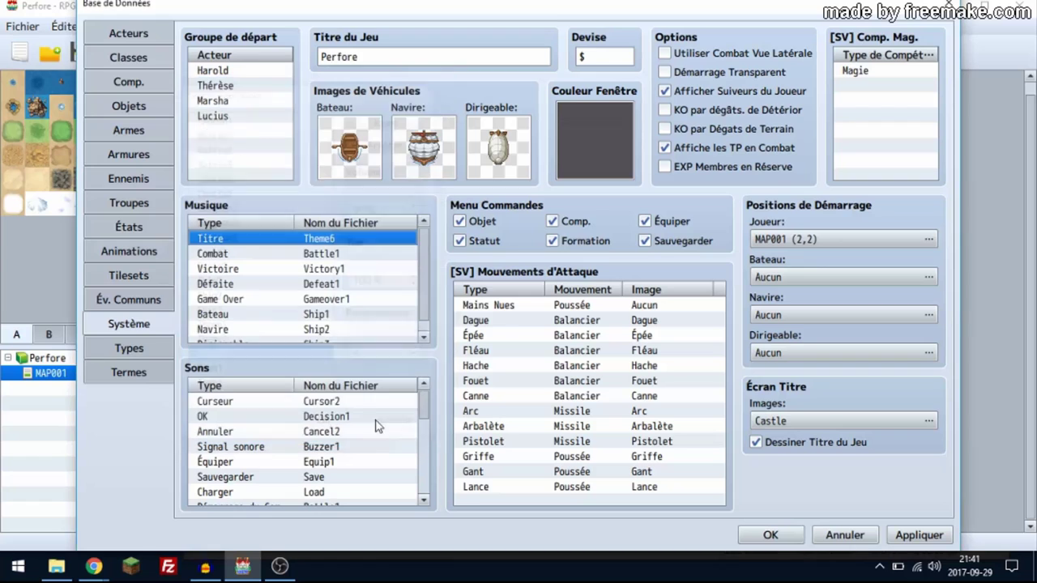
# Open the audio selection for the Combat music, stop the current playback and close the selection.
pyautogui.doubleClick(295, 258)
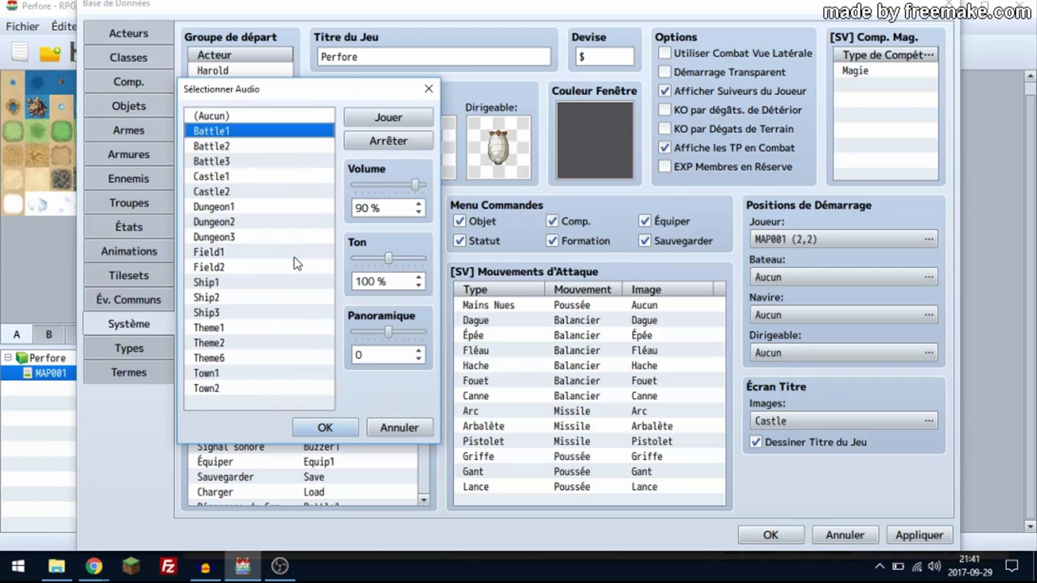
pyautogui.click(393, 142)
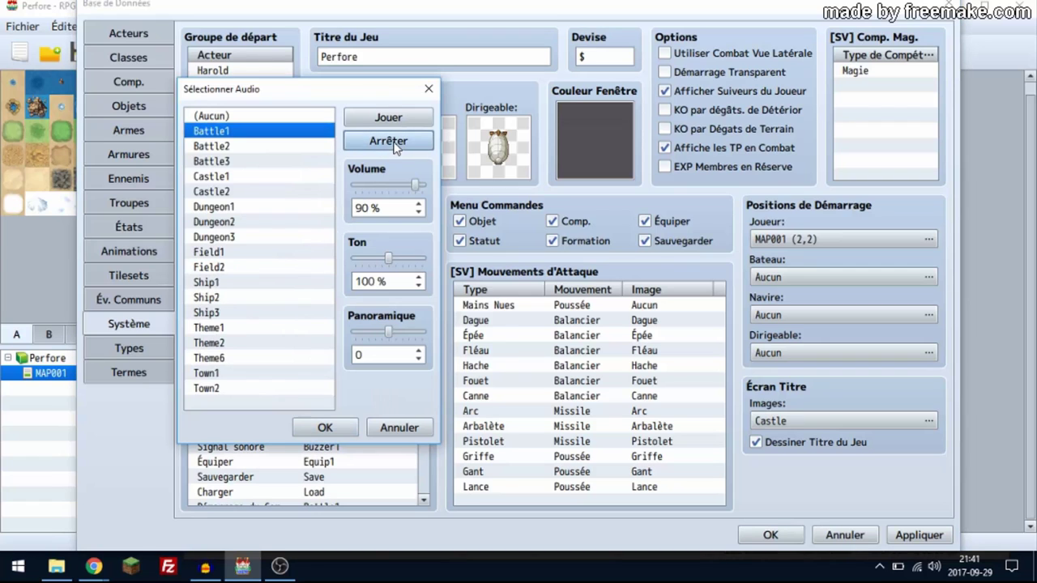
pyautogui.click(429, 88)
pyautogui.scroll(-1, 294, 267)
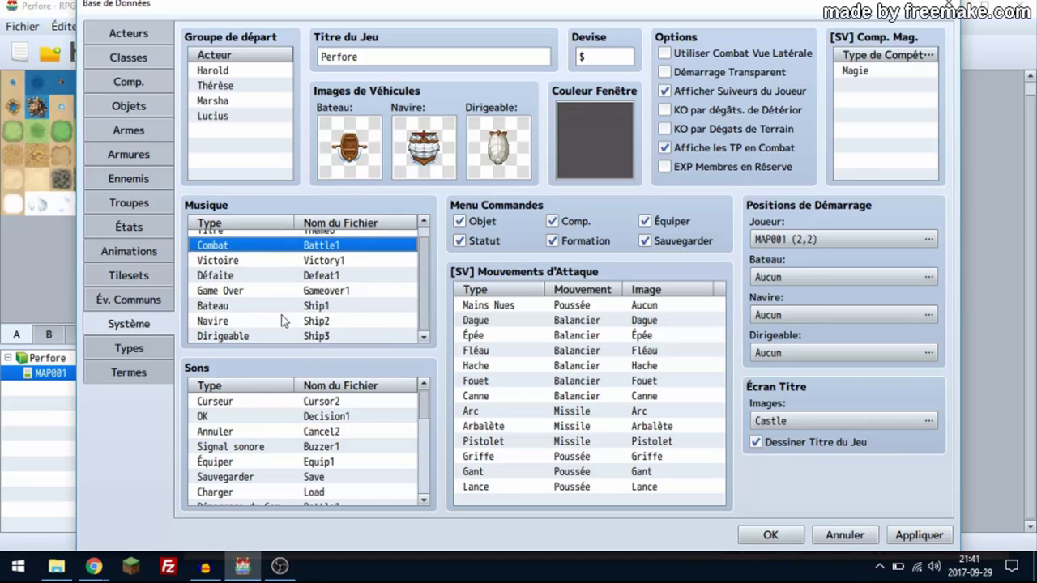
pyautogui.scroll(1, 282, 302)
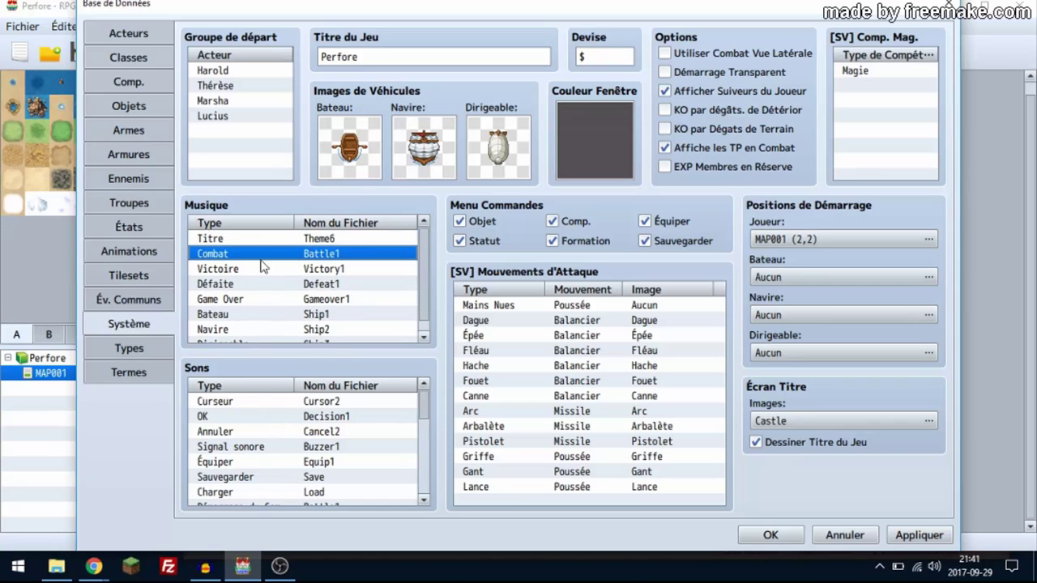
# Listen to the Battle1 track assigned to the Combat music, then stop it without changing the selection.
pyautogui.doubleClick(253, 252)
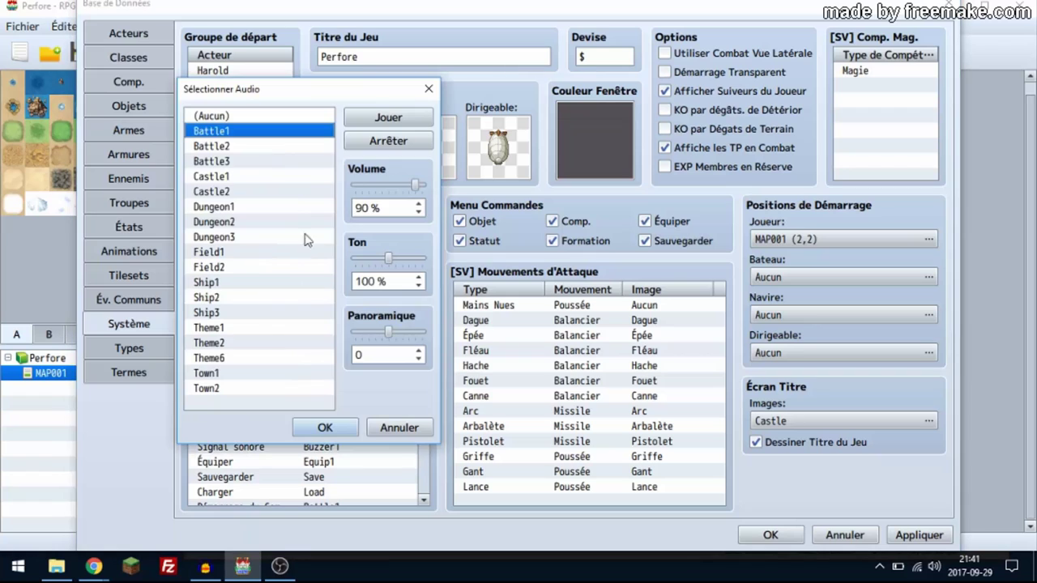
pyautogui.click(394, 119)
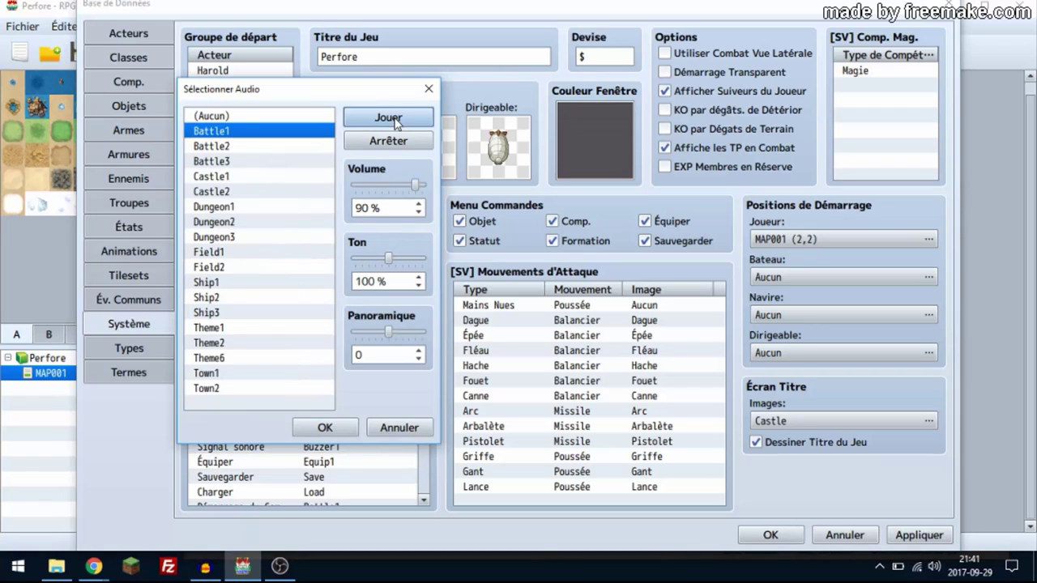
pyautogui.click(394, 427)
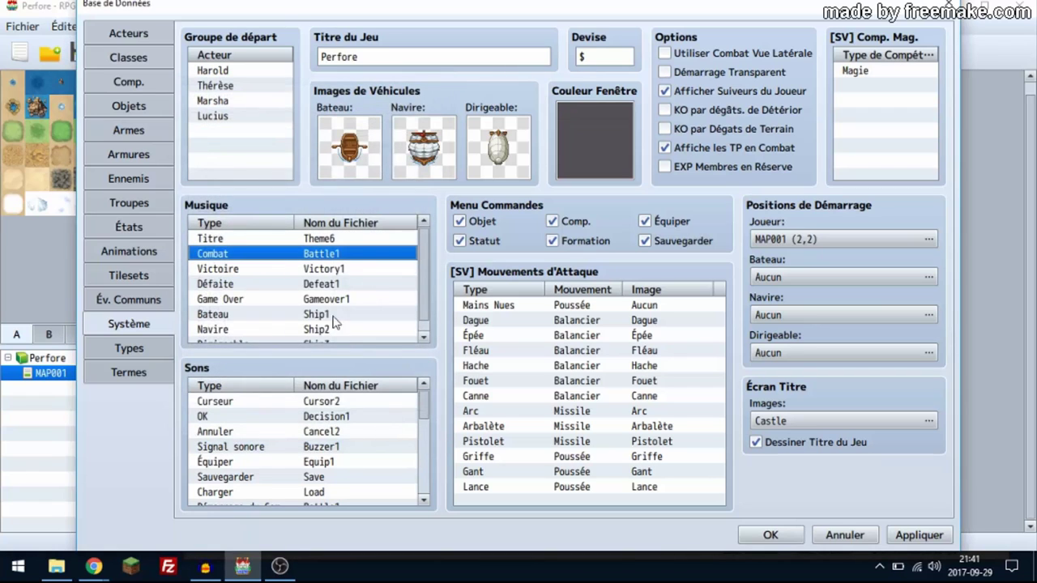
pyautogui.doubleClick(341, 254)
pyautogui.click(403, 140)
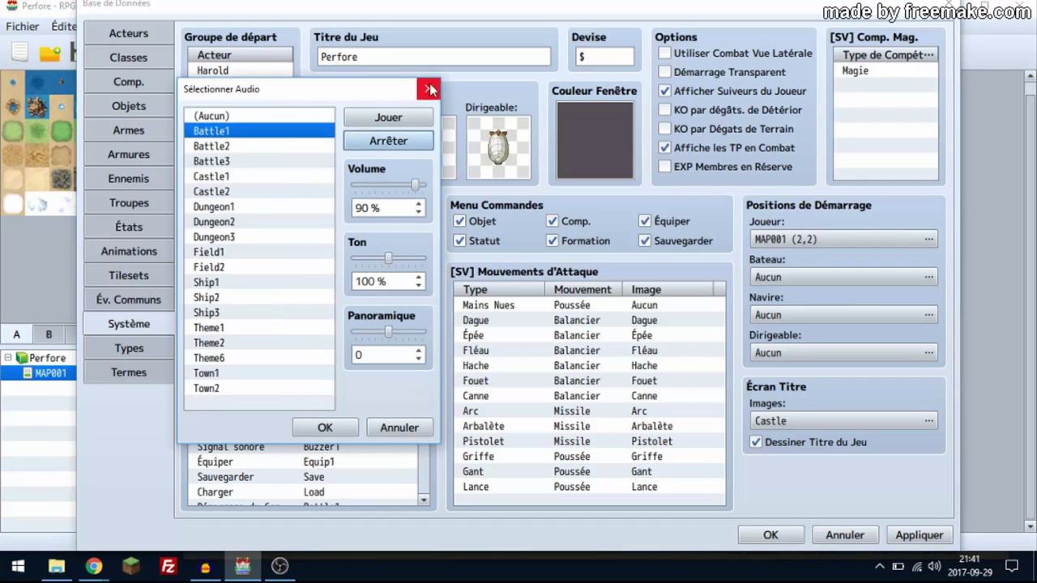
pyautogui.click(429, 89)
# Listen to the Victory1 track assigned to the Victoire music, stop playback and leave the selection unchanged.
pyautogui.doubleClick(302, 267)
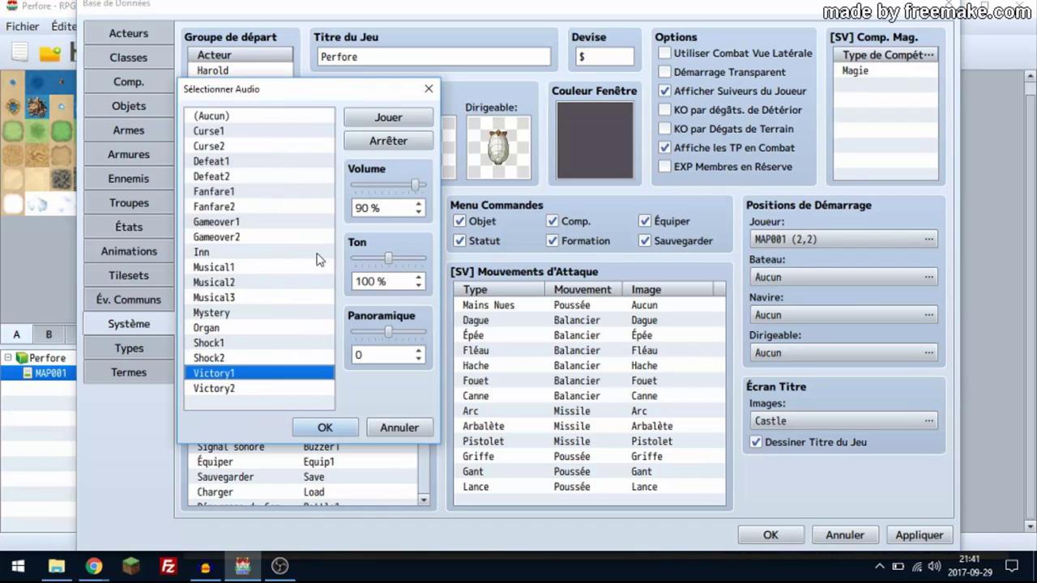
pyautogui.click(402, 113)
pyautogui.click(387, 118)
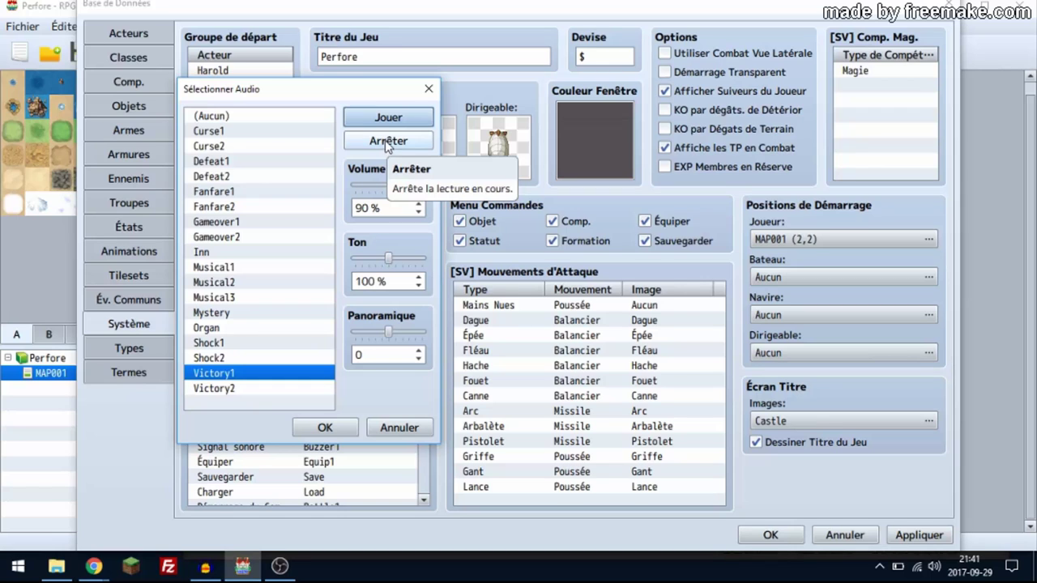
pyautogui.click(387, 143)
pyautogui.click(428, 88)
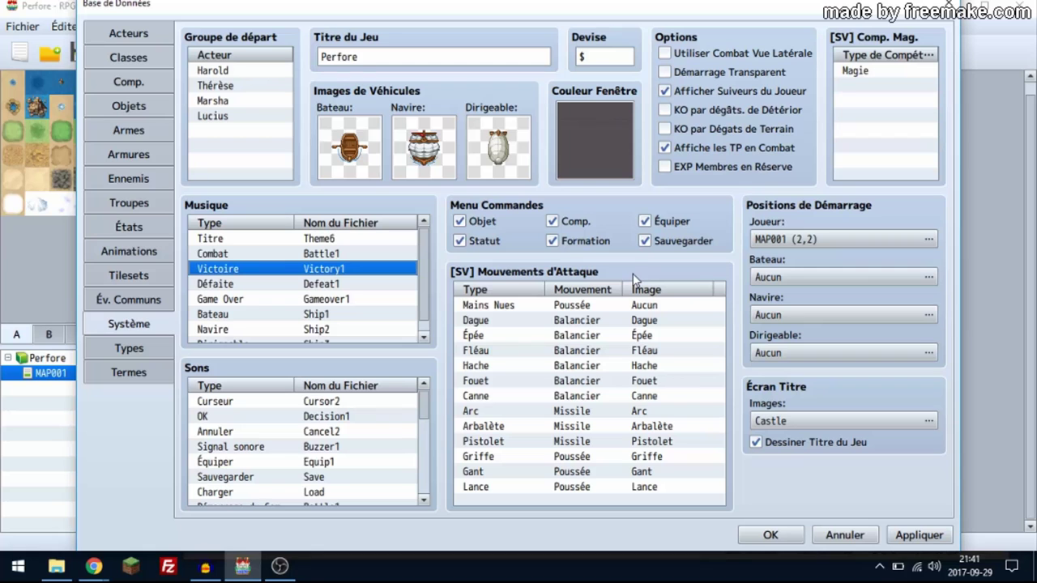
# Confirm the system settings and close the database to return to the map.
pyautogui.click(770, 535)
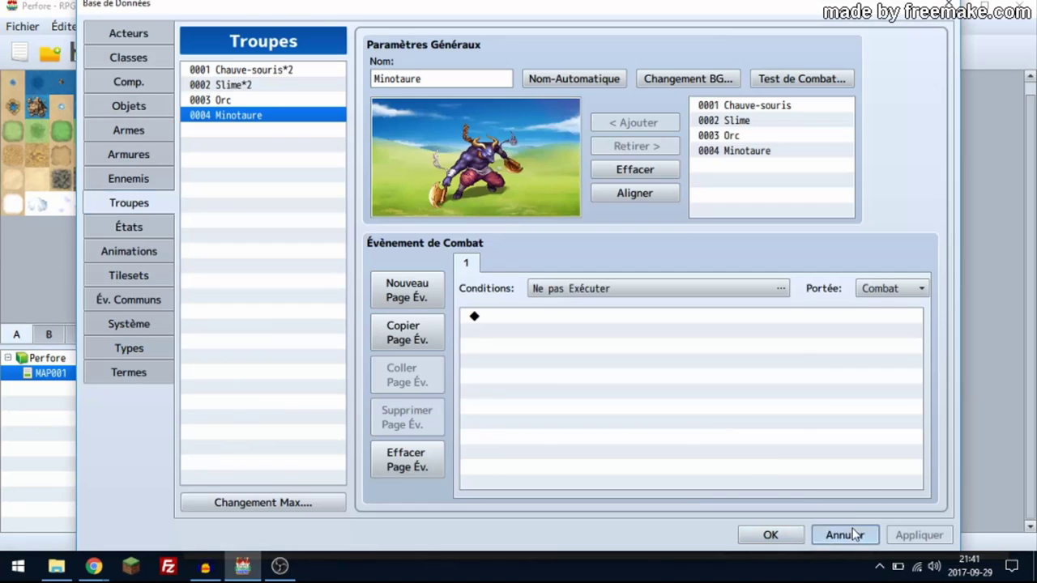
pyautogui.click(855, 535)
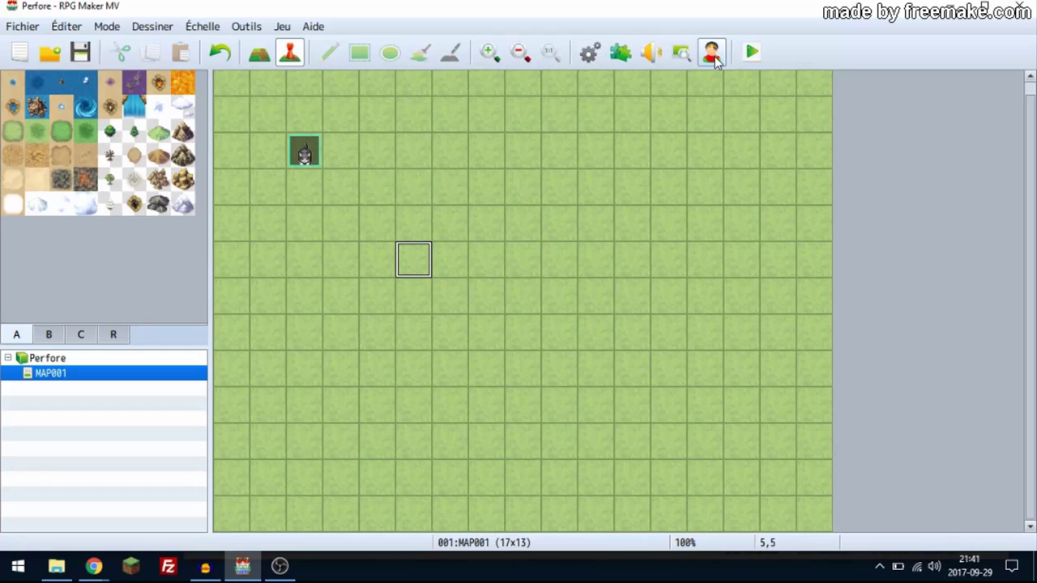
pyautogui.click(27, 28)
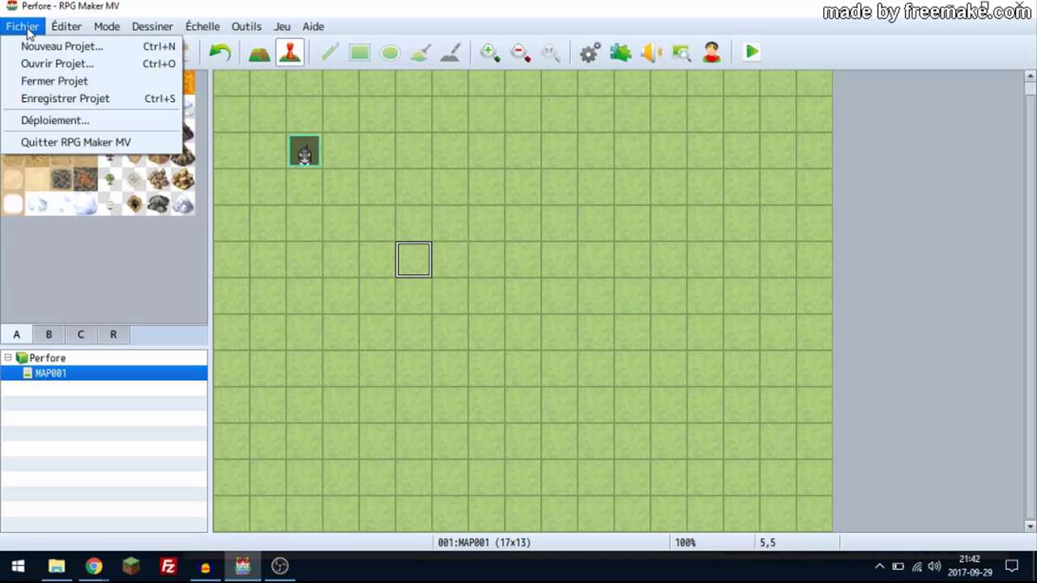
pyautogui.click(133, 133)
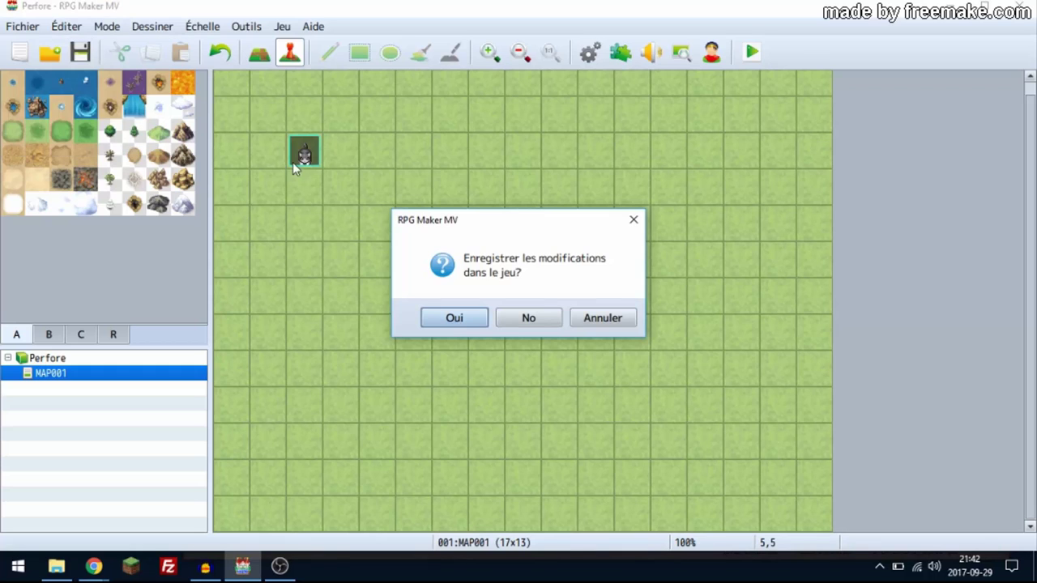
pyautogui.click(634, 221)
# Launch a playtest, saving the game's modifications, and start a new game with Nouvelle Partie.
pyautogui.click(750, 54)
pyautogui.click(469, 316)
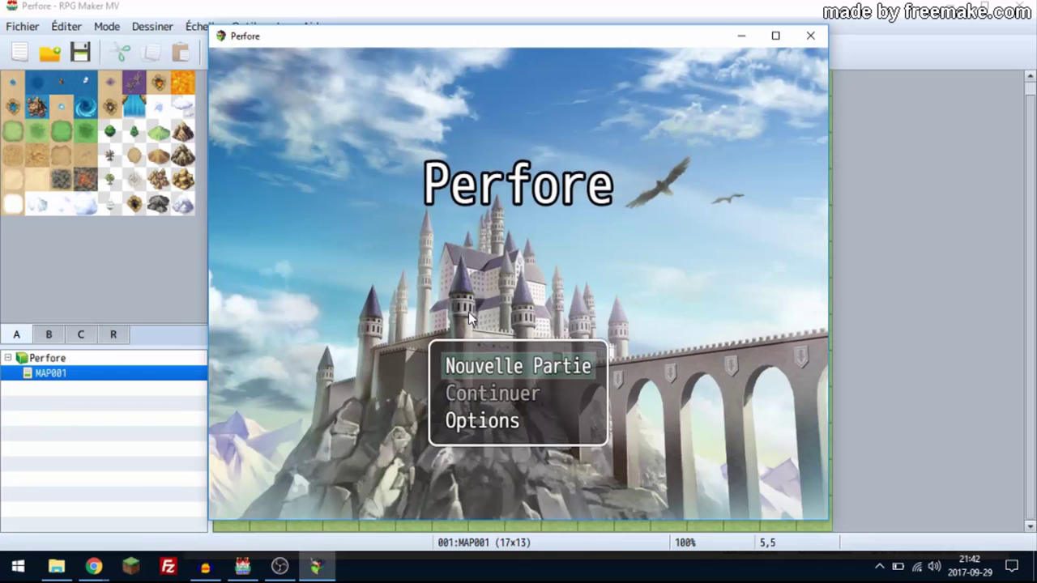
pyautogui.press('Return')
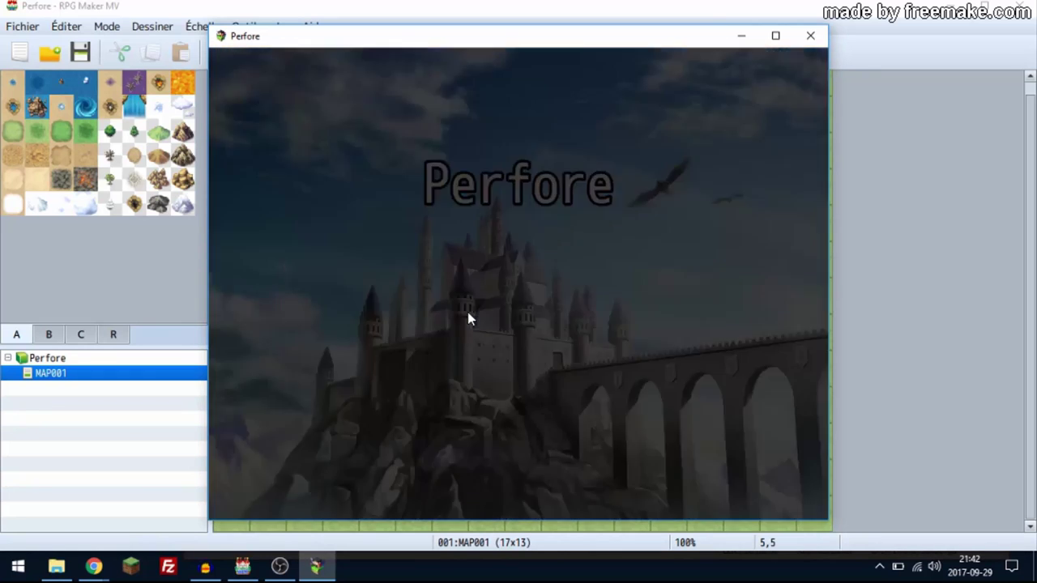
# Walk the party right and down across the map to view its followers, and close the playtest.
pyautogui.press('Right')
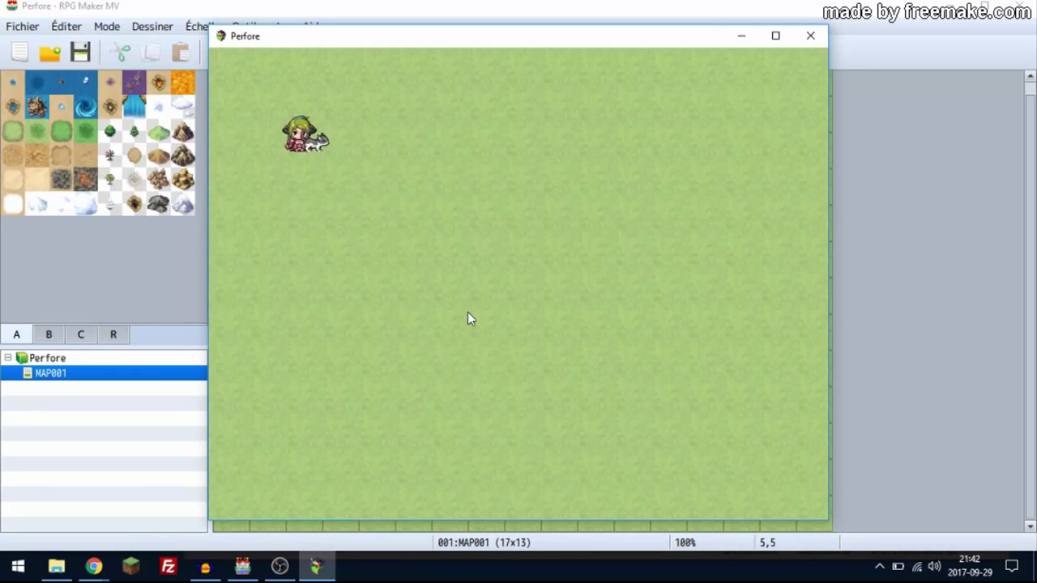
pyautogui.press('Down')
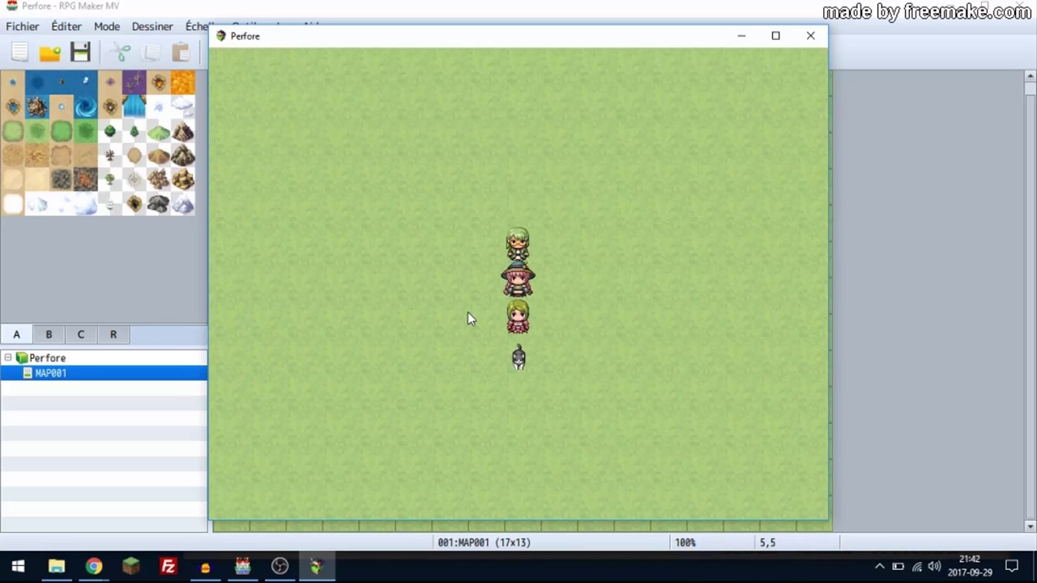
pyautogui.click(810, 36)
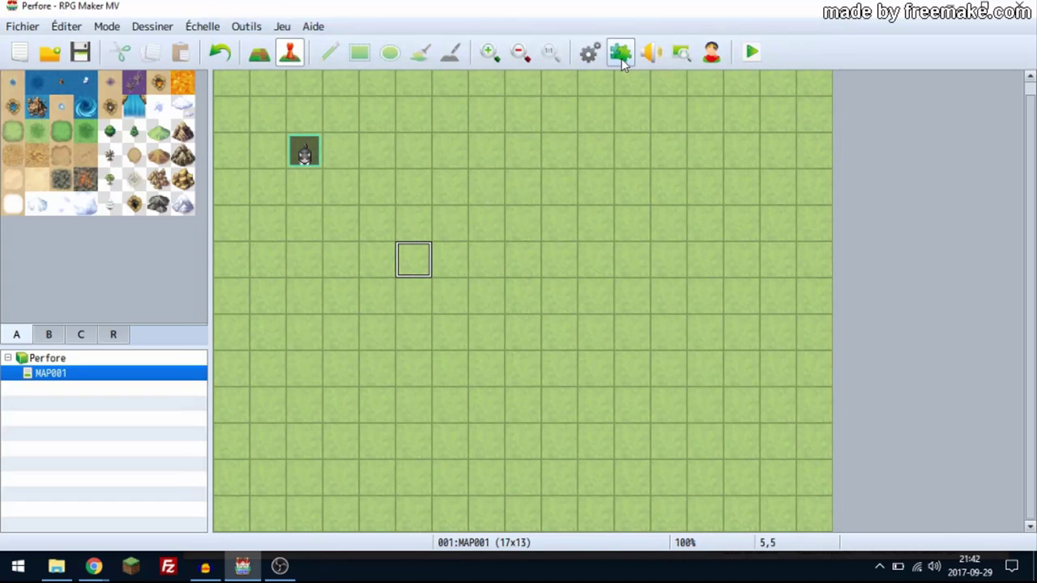
# Turn off the Afficher Suiveurs du Joueur option in the database's system settings and confirm the change.
pyautogui.click(589, 53)
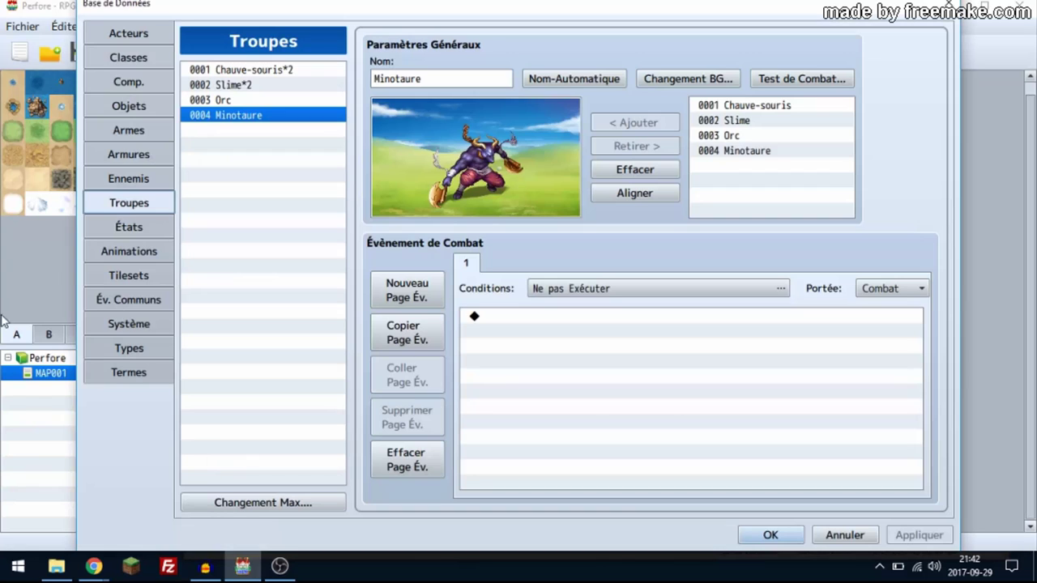
pyautogui.click(119, 324)
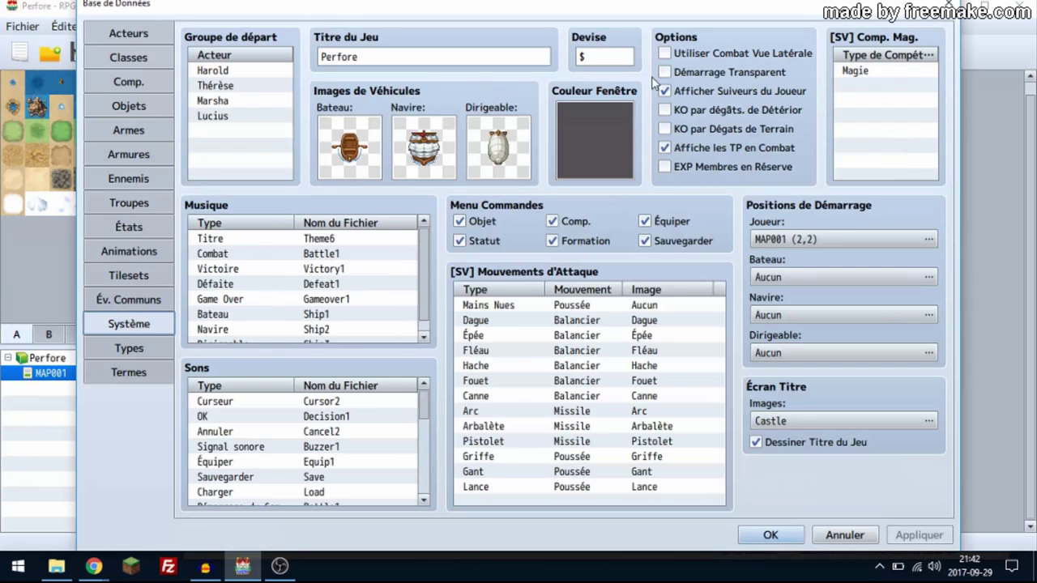
pyautogui.moveTo(669, 121)
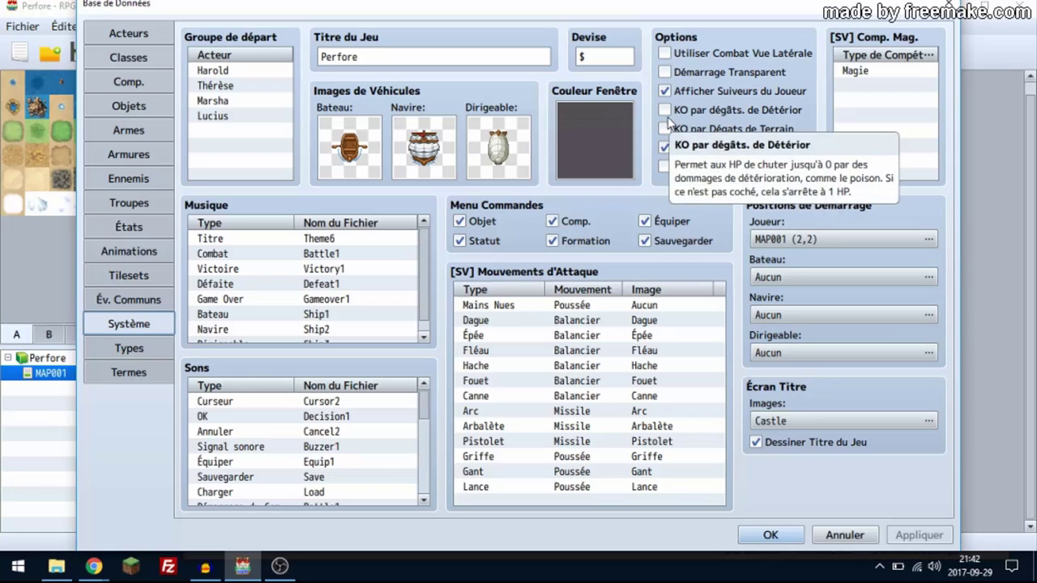
pyautogui.press('Tab')
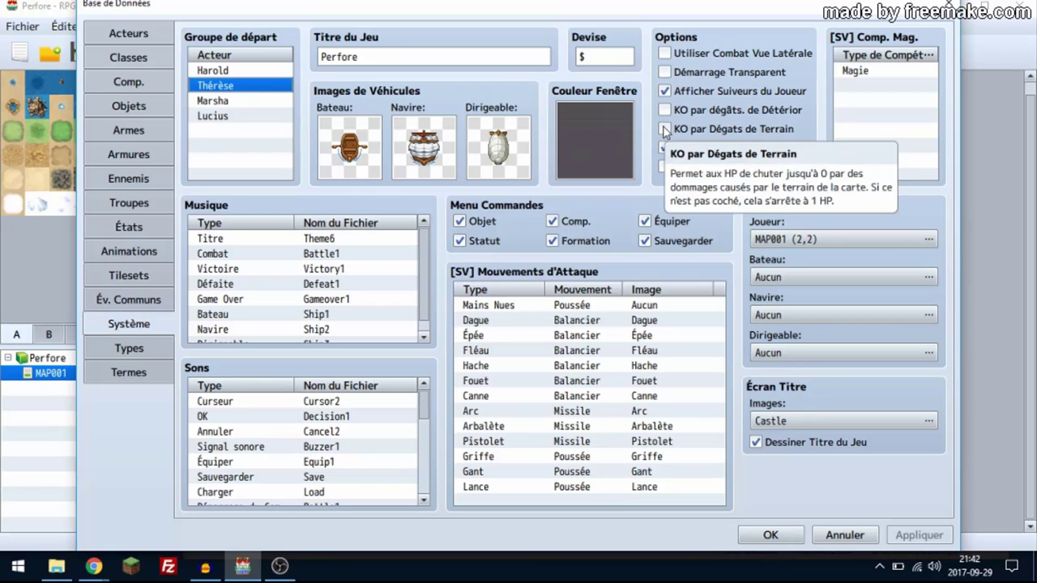
pyautogui.click(665, 92)
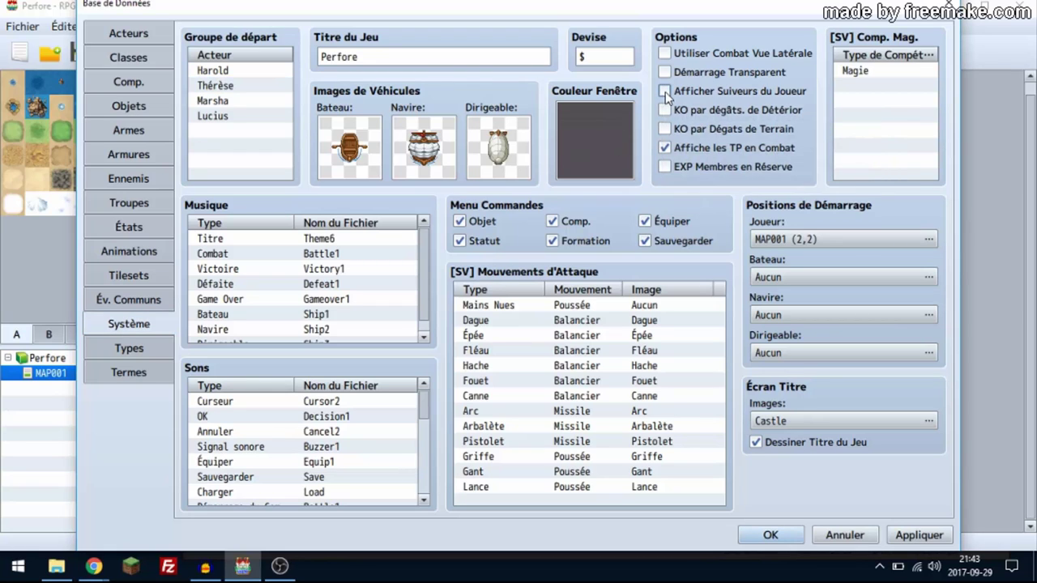
pyautogui.click(769, 534)
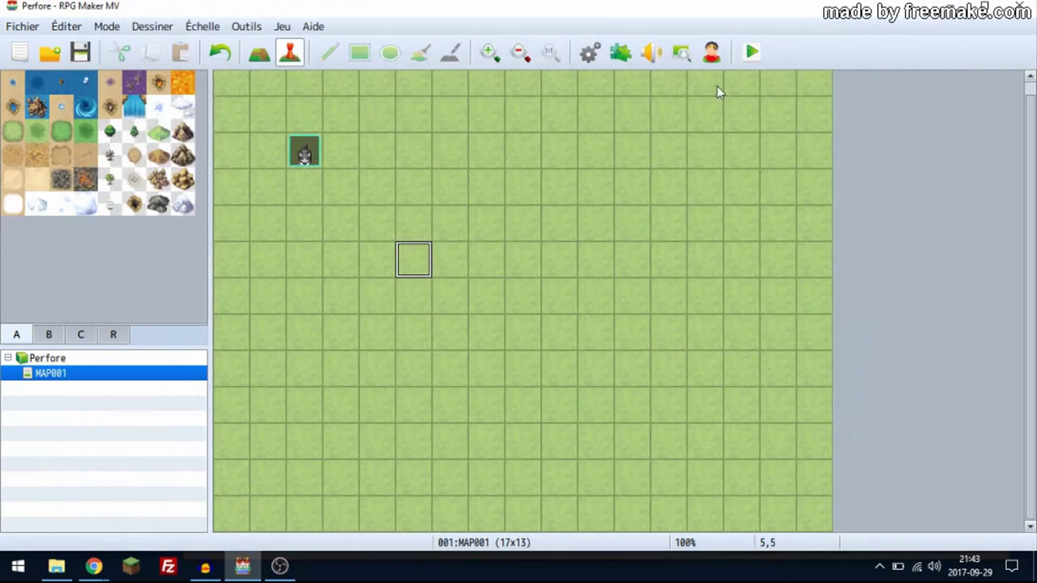
# Launch a playtest with the modifications saved and start a new game from the title screen.
pyautogui.click(751, 53)
pyautogui.press('Return')
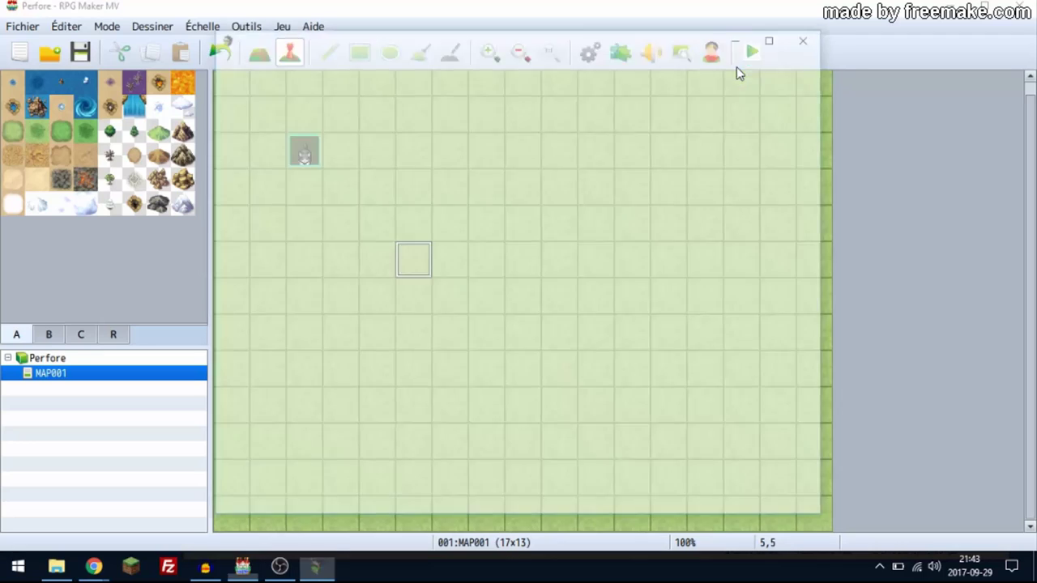
pyautogui.press('Return')
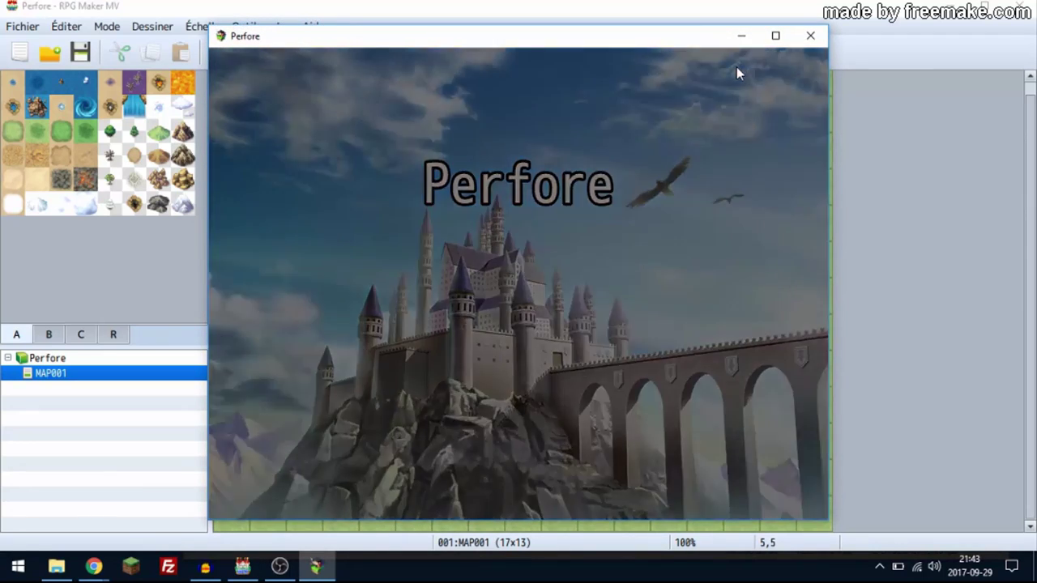
# Walk the cat around the map in all four directions to check for followers, and close the playtest.
pyautogui.press('Right')
pyautogui.press('Right')
pyautogui.press('Right')
pyautogui.press('Right')
pyautogui.press('Right')
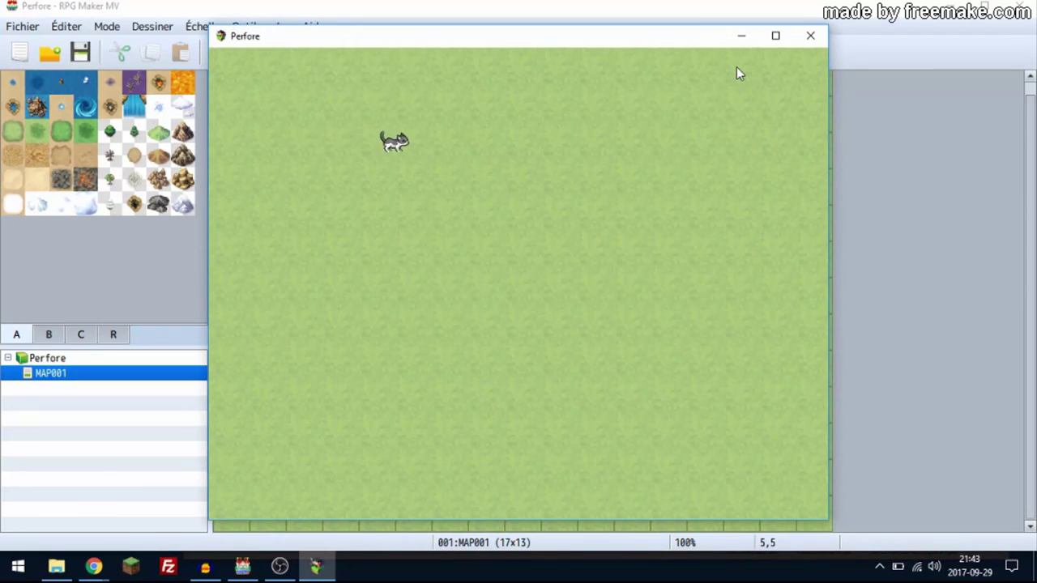
pyautogui.press('Down')
pyautogui.press('Down')
pyautogui.press('Down')
pyautogui.press('Down')
pyautogui.press('Down')
pyautogui.press('Down')
pyautogui.press('Left')
pyautogui.press('Left')
pyautogui.press('Up')
pyautogui.press('Up')
pyautogui.press('Up')
pyautogui.press('Up')
pyautogui.press('Up')
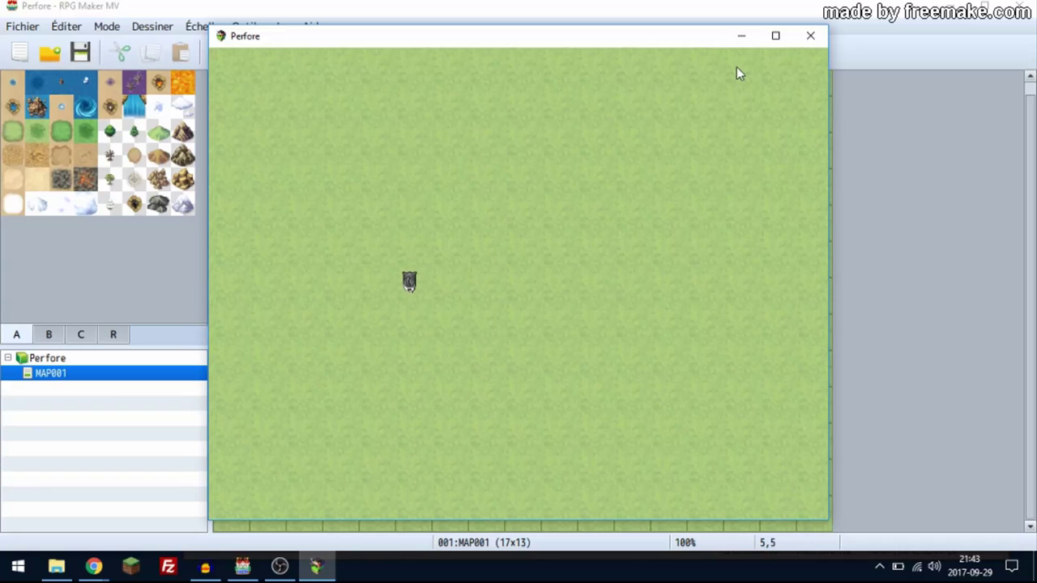
pyautogui.press('Right')
pyautogui.press('Right')
pyautogui.press('Right')
pyautogui.press('Down')
pyautogui.hotkey('alt', 'F4')
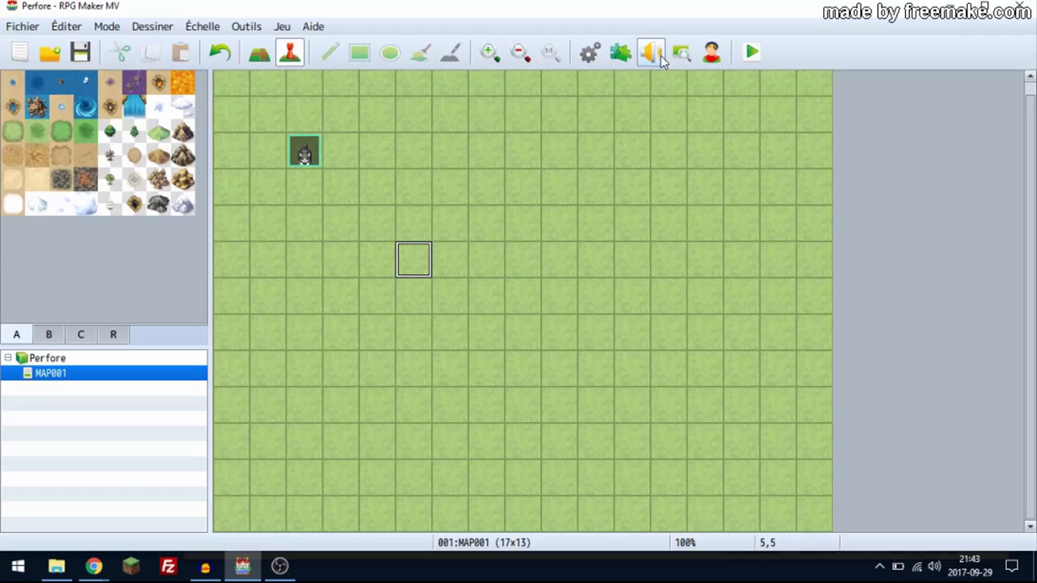
# Examine the deployment options for the Windows, Mac OS X and Android / iOS platforms, and cancel without deploying.
pyautogui.click(23, 26)
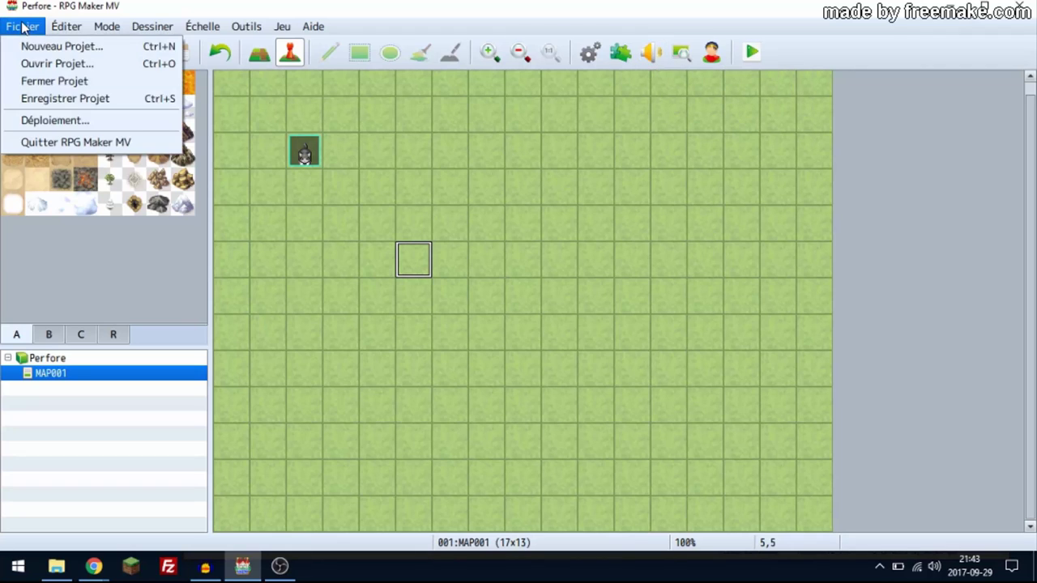
pyautogui.click(41, 121)
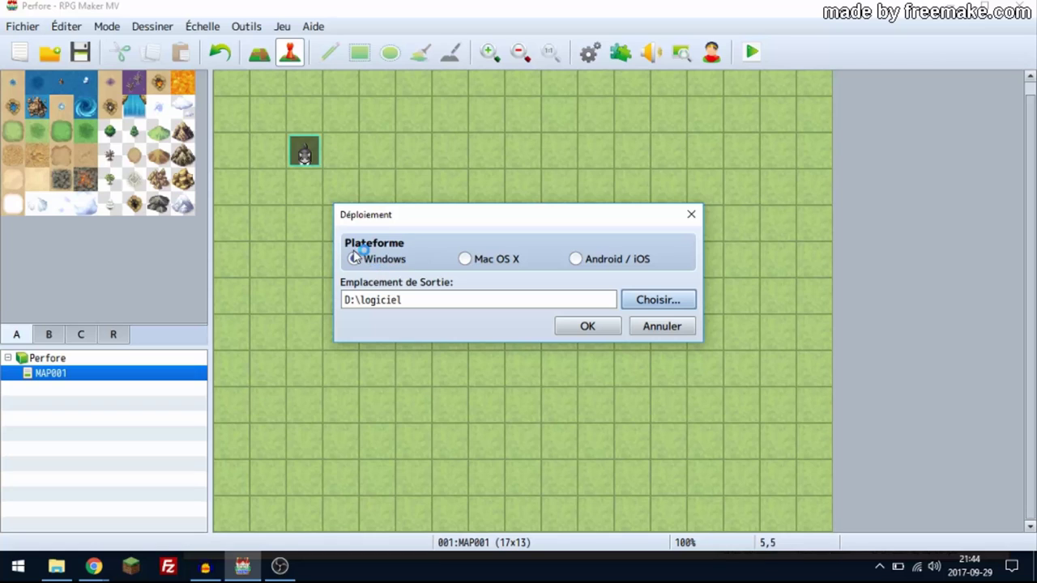
pyautogui.click(460, 264)
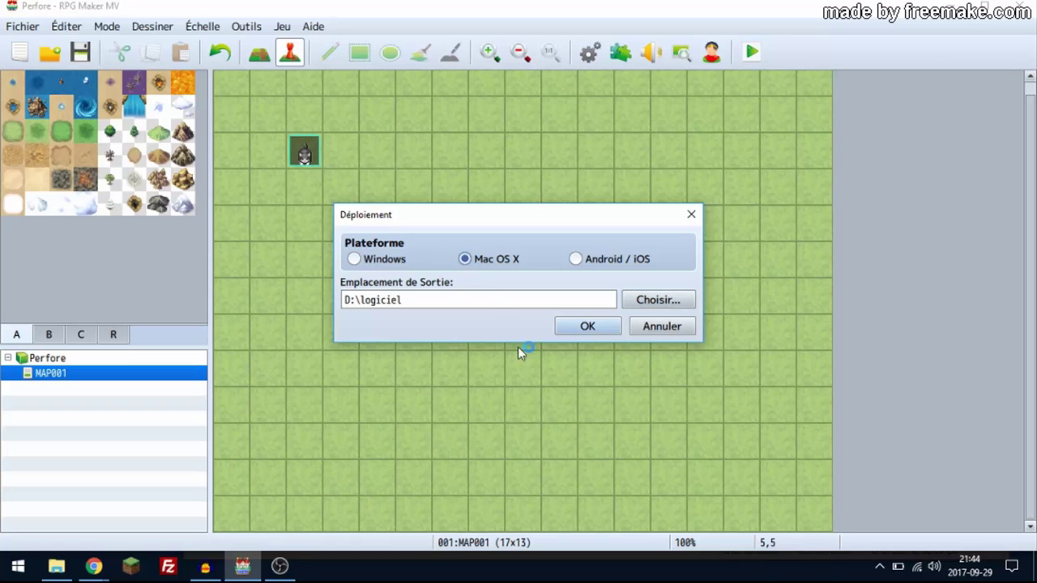
pyautogui.click(576, 260)
pyautogui.click(354, 259)
pyautogui.click(464, 259)
pyautogui.click(575, 259)
pyautogui.click(356, 261)
pyautogui.click(464, 260)
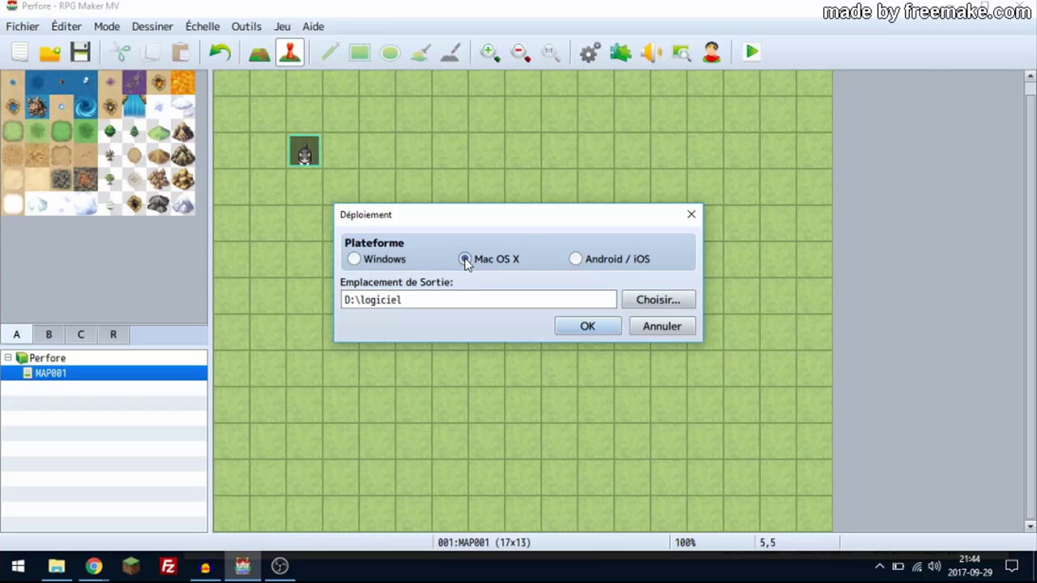
pyautogui.click(575, 259)
pyautogui.click(357, 259)
pyautogui.click(466, 259)
pyautogui.click(577, 260)
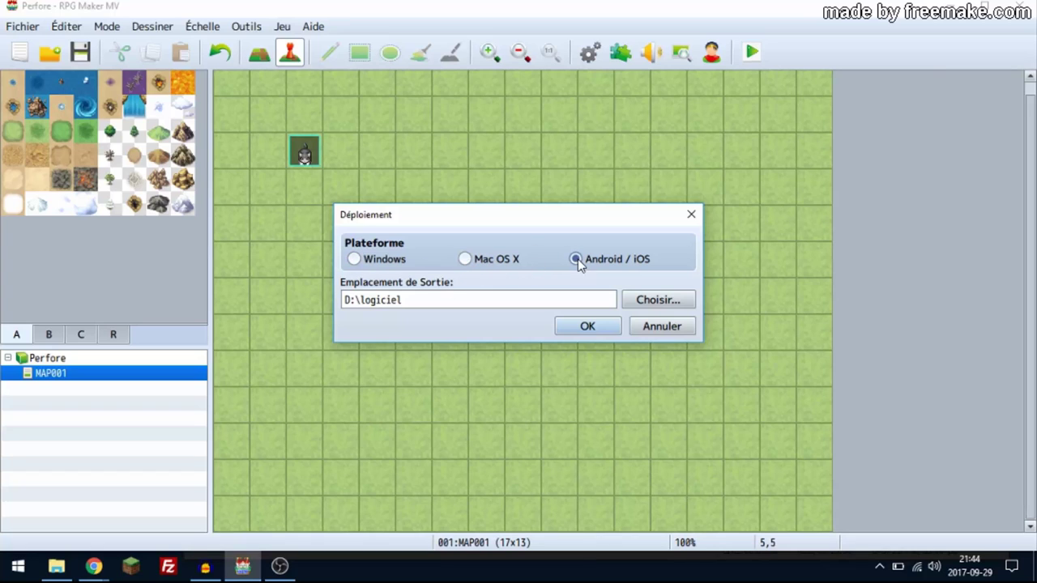
pyautogui.click(387, 260)
pyautogui.click(665, 328)
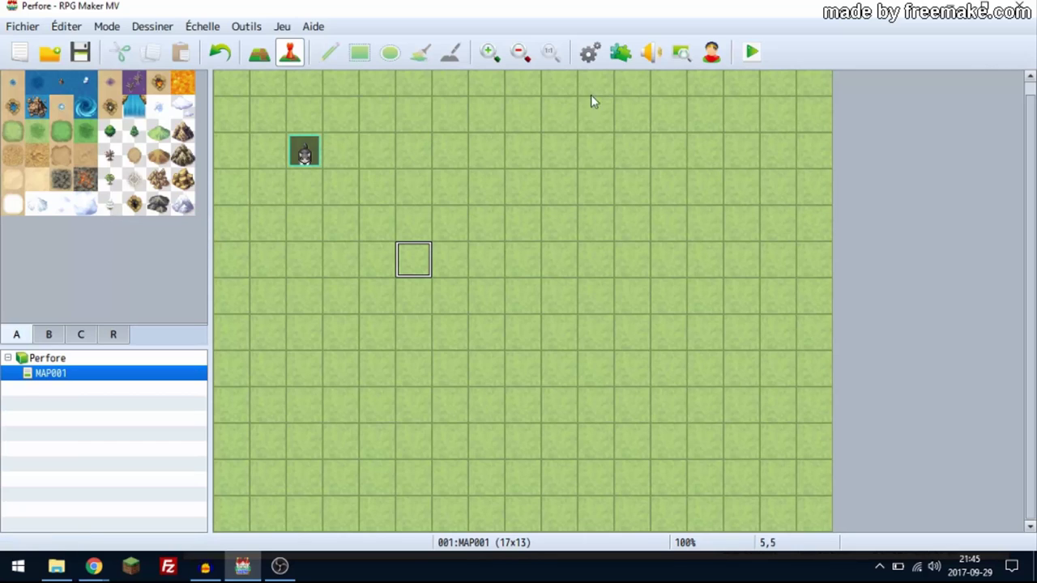
# Open the sound test and go through the background music tracks Battle1, Battle2, Battle3, Castle1 and Castle2.
pyautogui.click(682, 52)
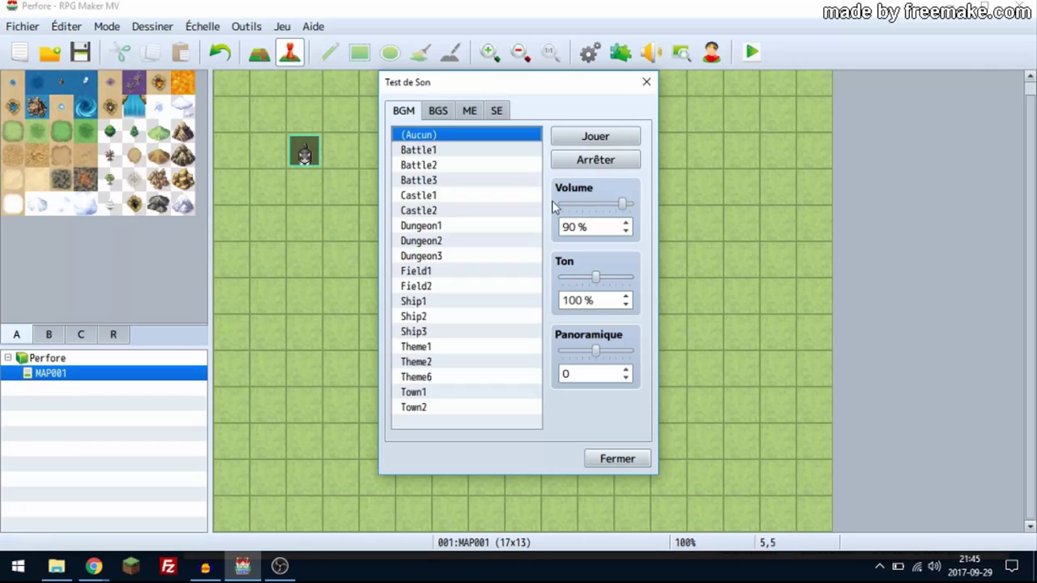
pyautogui.click(465, 154)
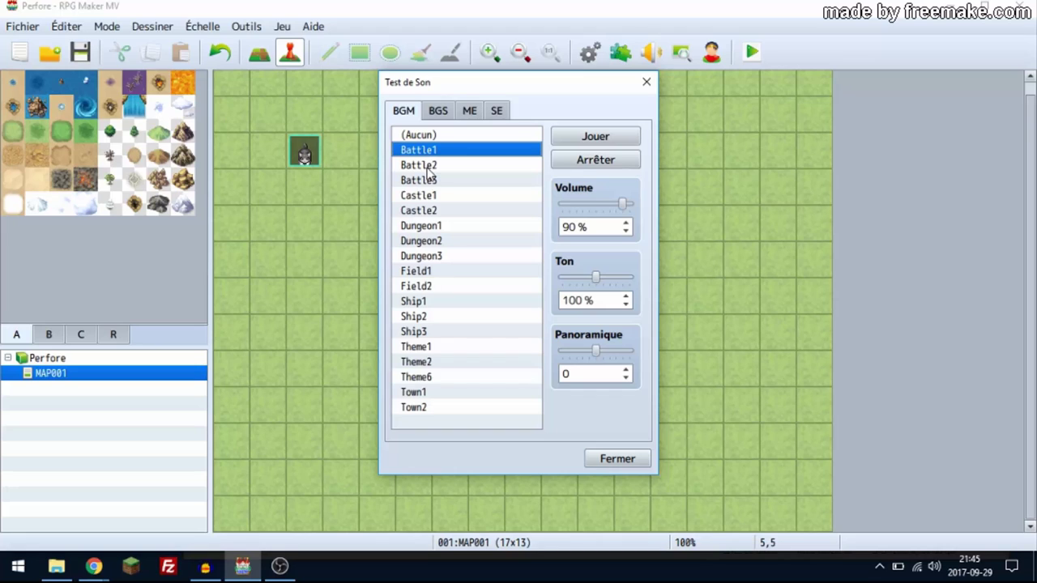
pyautogui.click(428, 167)
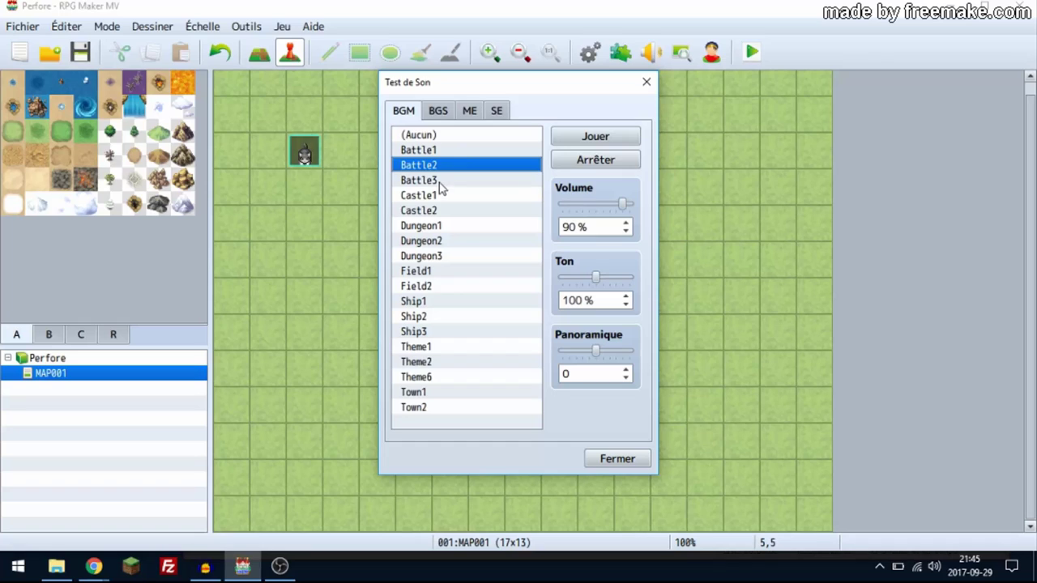
pyautogui.click(437, 182)
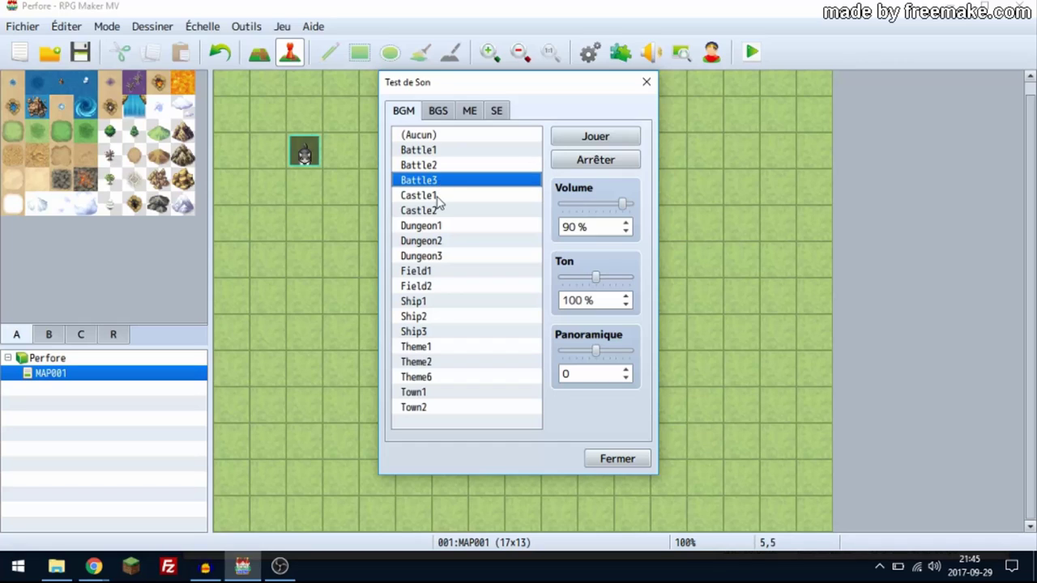
pyautogui.click(438, 198)
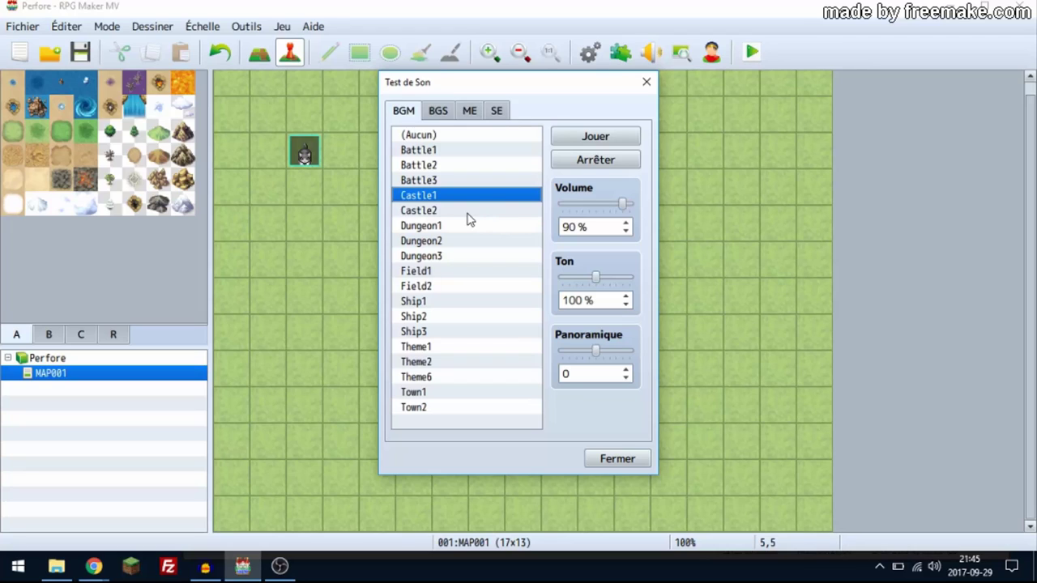
pyautogui.click(466, 214)
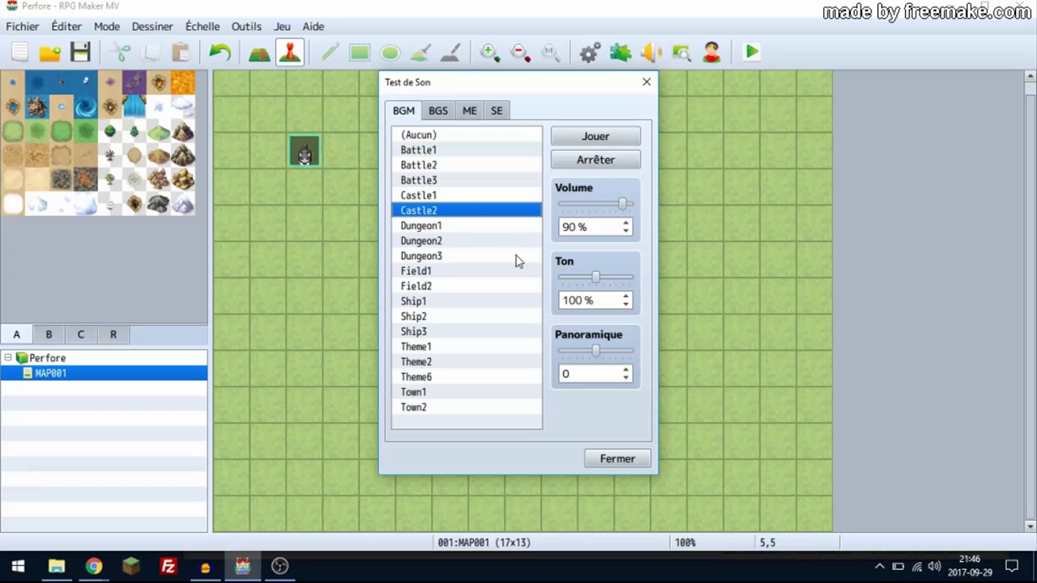
# Go through the background music tracks Dungeon1, Dungeon2, Dungeon3 and Field1, stop playback and close the sound test.
pyautogui.click(458, 231)
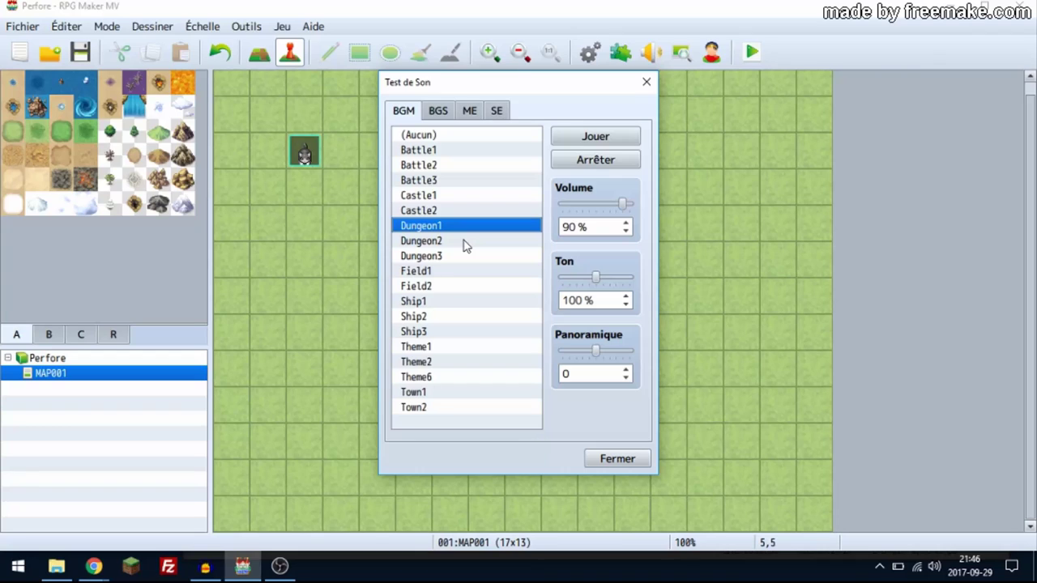
pyautogui.click(468, 248)
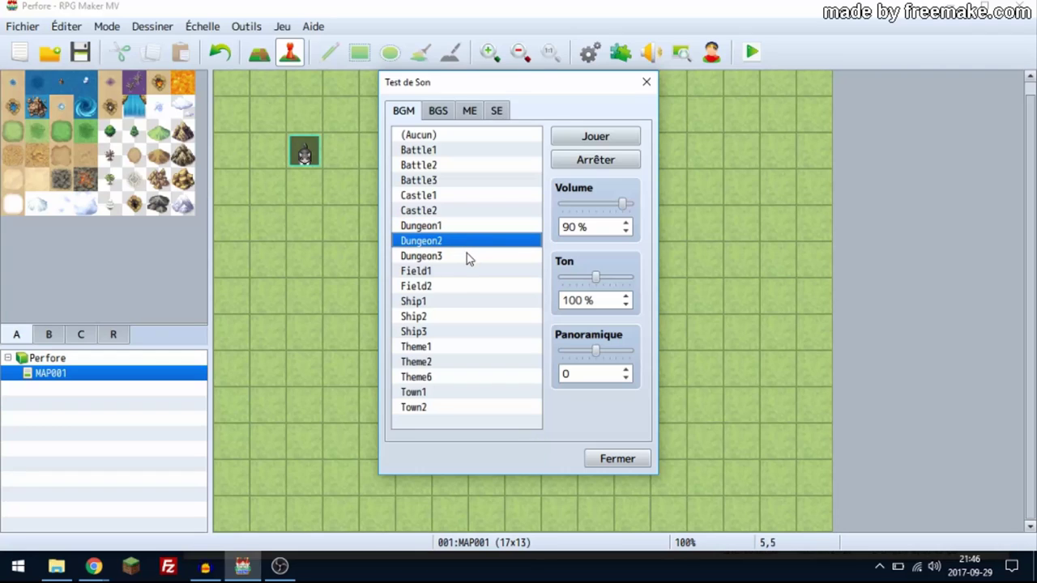
pyautogui.click(475, 256)
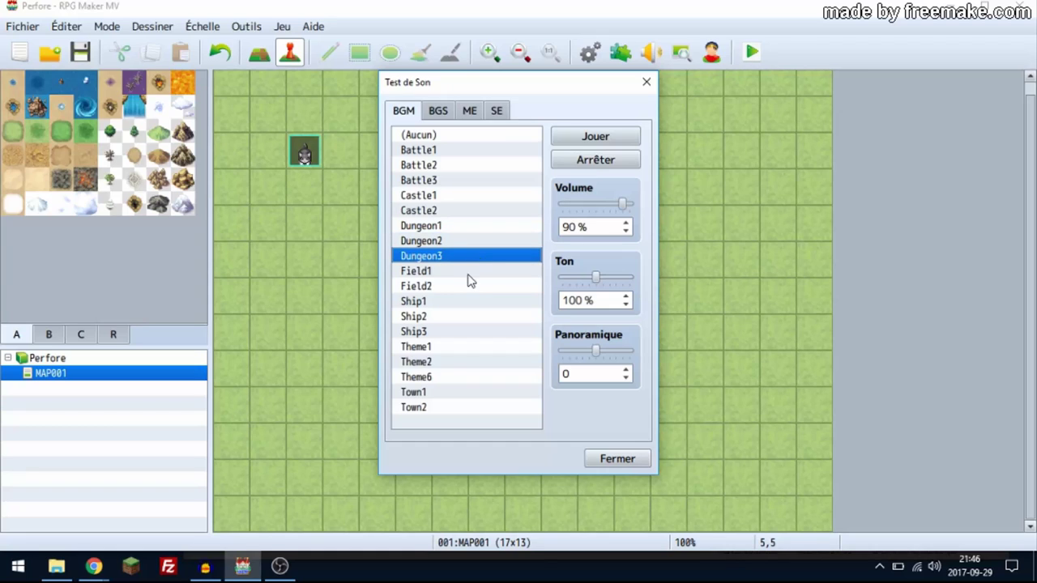
pyautogui.click(469, 272)
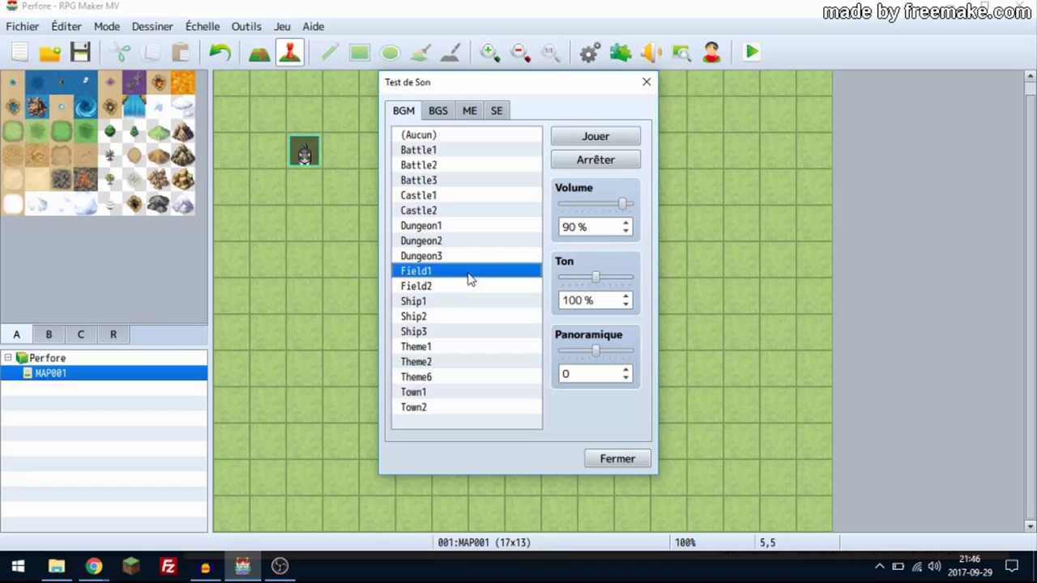
pyautogui.click(587, 162)
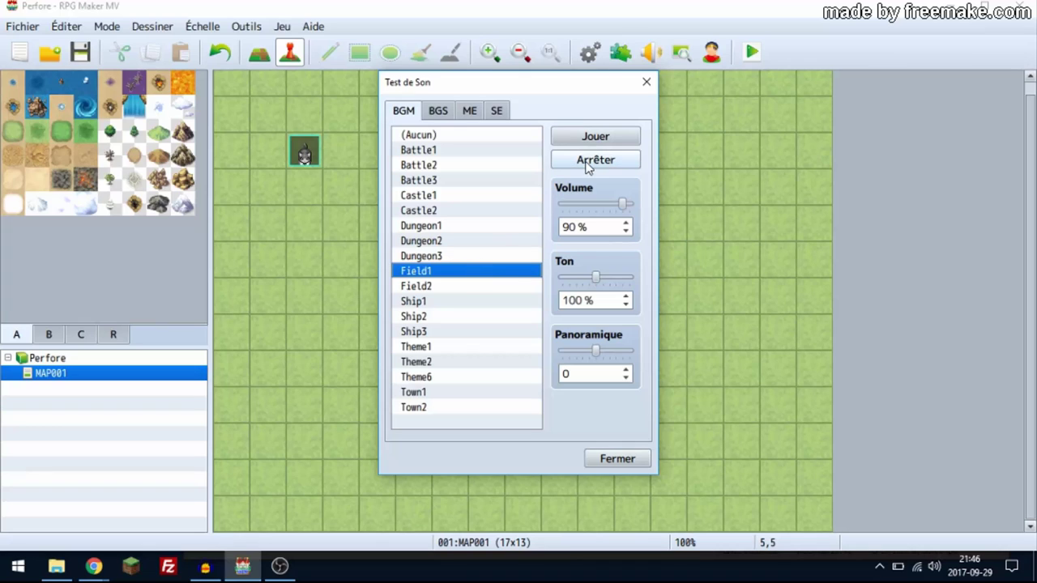
pyautogui.click(586, 162)
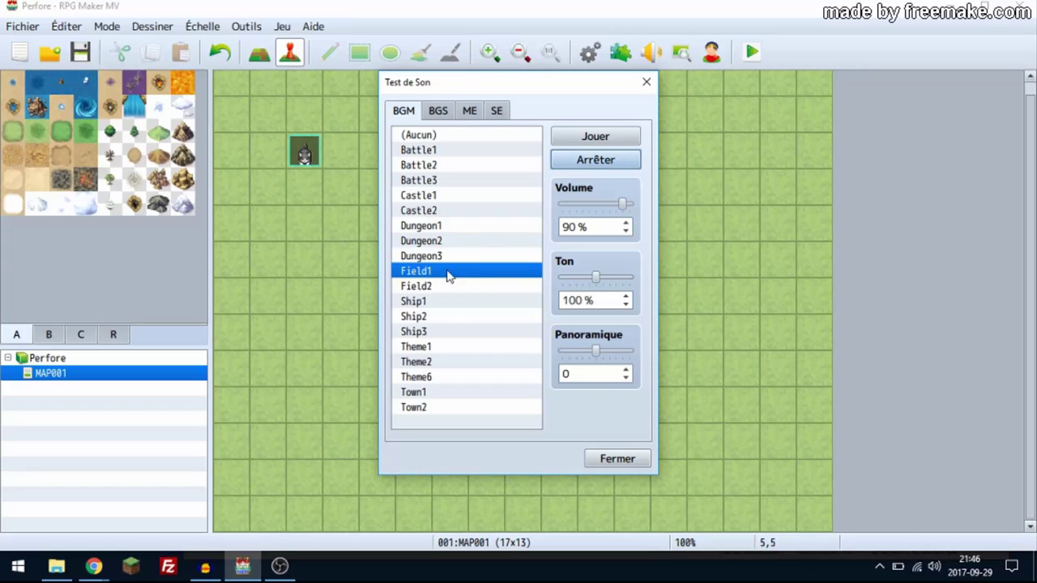
pyautogui.click(617, 459)
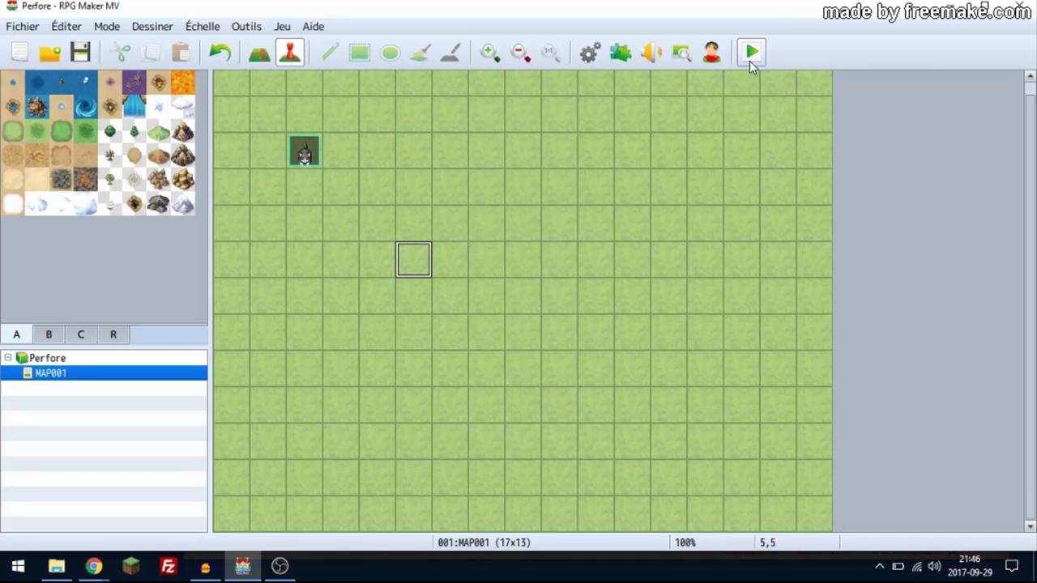
# Launch a playtest, view the title screen's Options with its running and volume settings, and close the game.
pyautogui.click(750, 52)
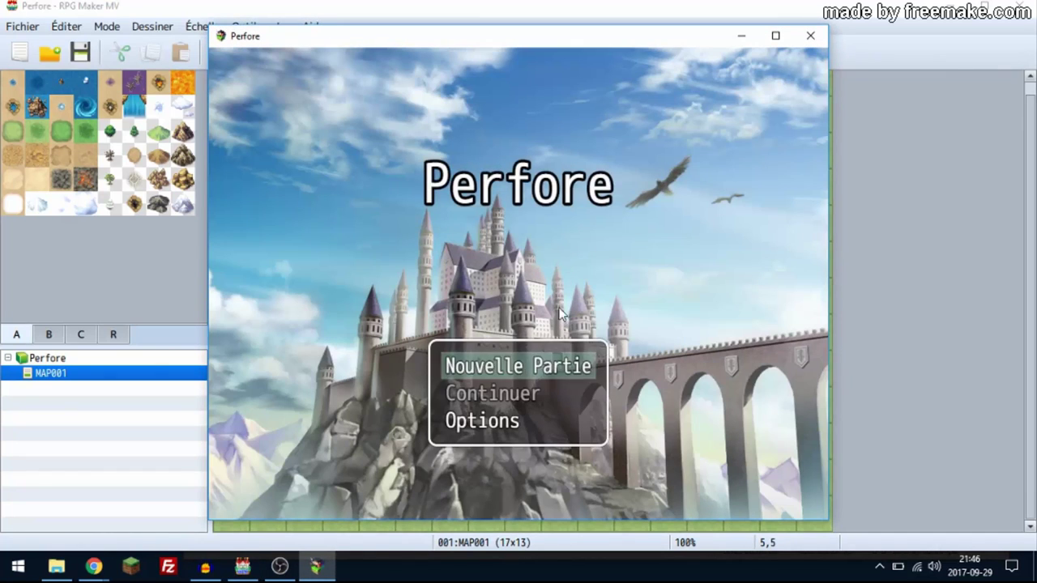
pyautogui.click(498, 419)
pyautogui.click(553, 373)
pyautogui.click(512, 398)
pyautogui.press('Up')
pyautogui.doubleClick(500, 417)
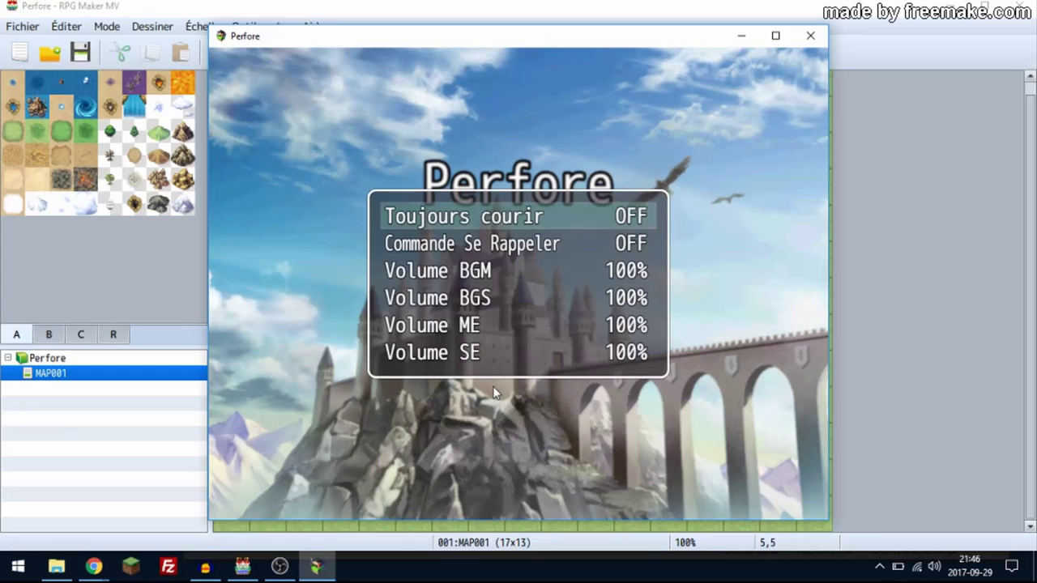
pyautogui.click(810, 35)
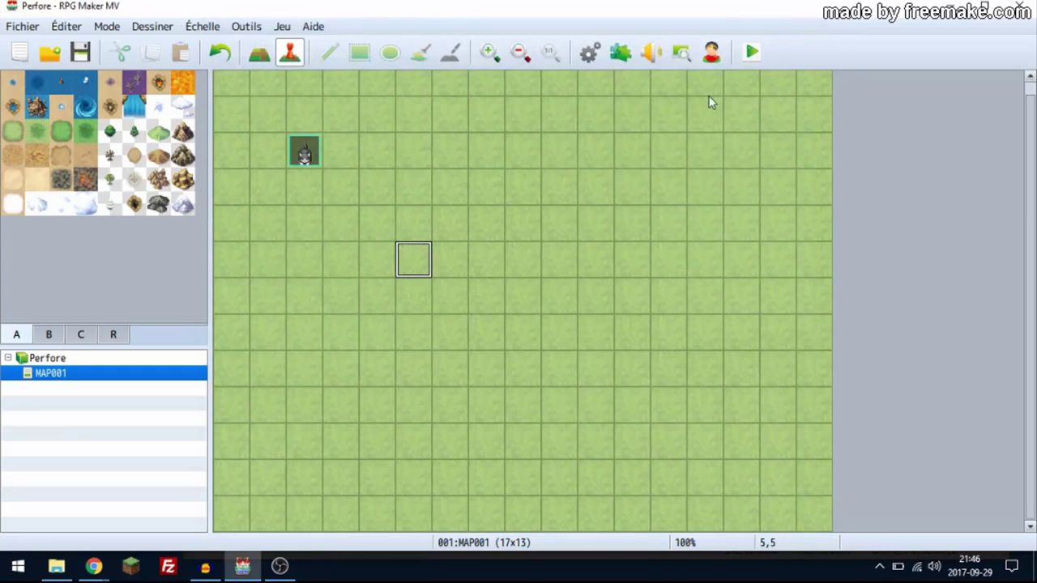
# Open the sound test and go through the background music tracks Field1, Field2, Ship1, Ship2 and Ship3.
pyautogui.click(653, 57)
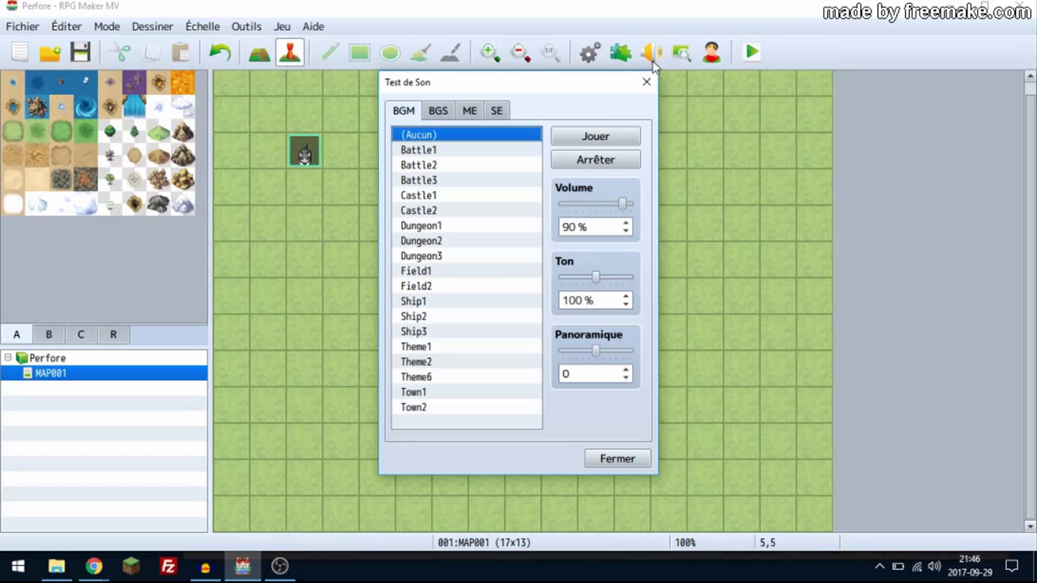
pyautogui.click(485, 259)
pyautogui.click(458, 276)
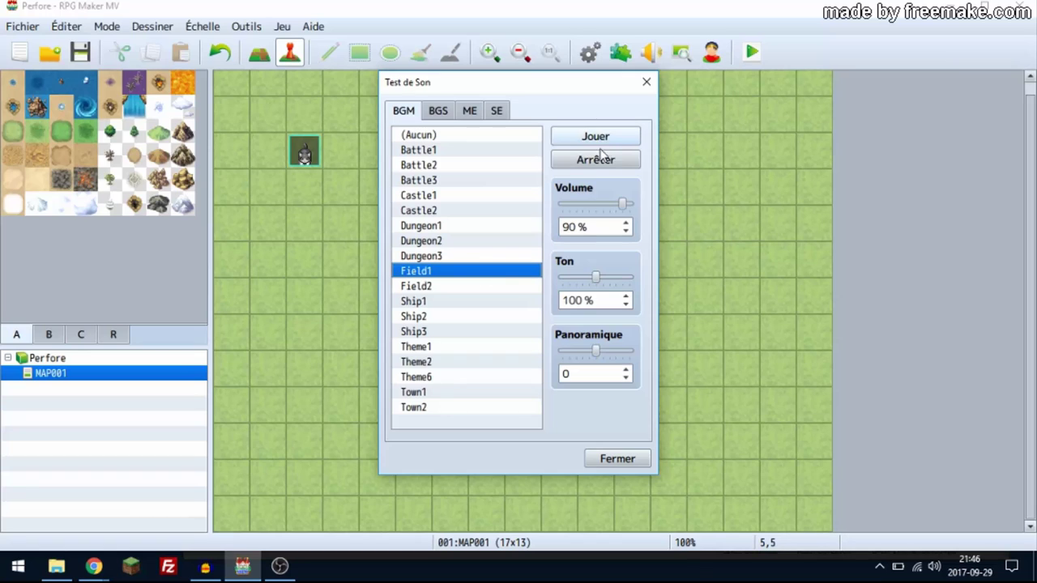
pyautogui.click(418, 287)
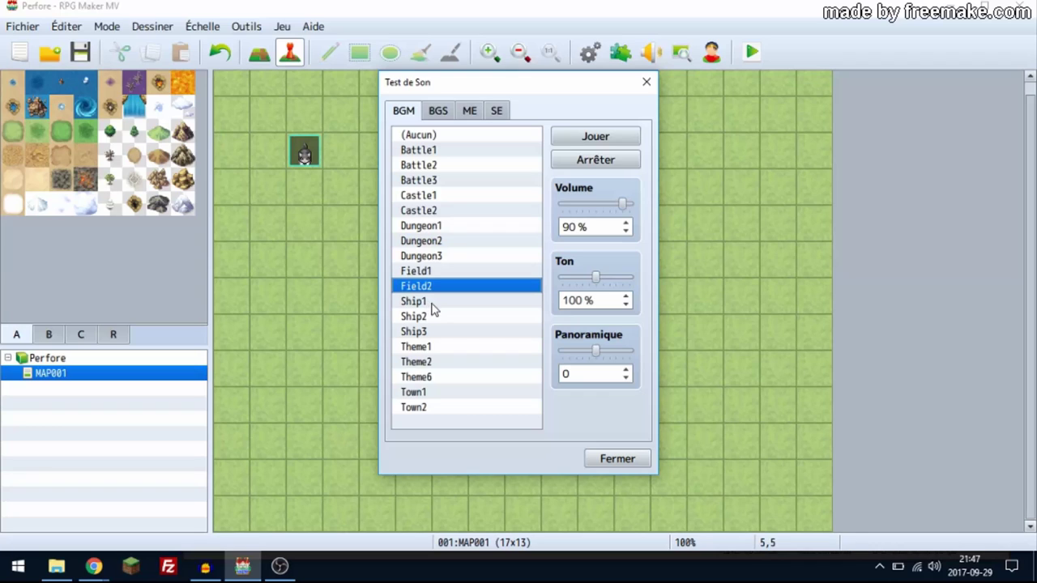
pyautogui.click(429, 303)
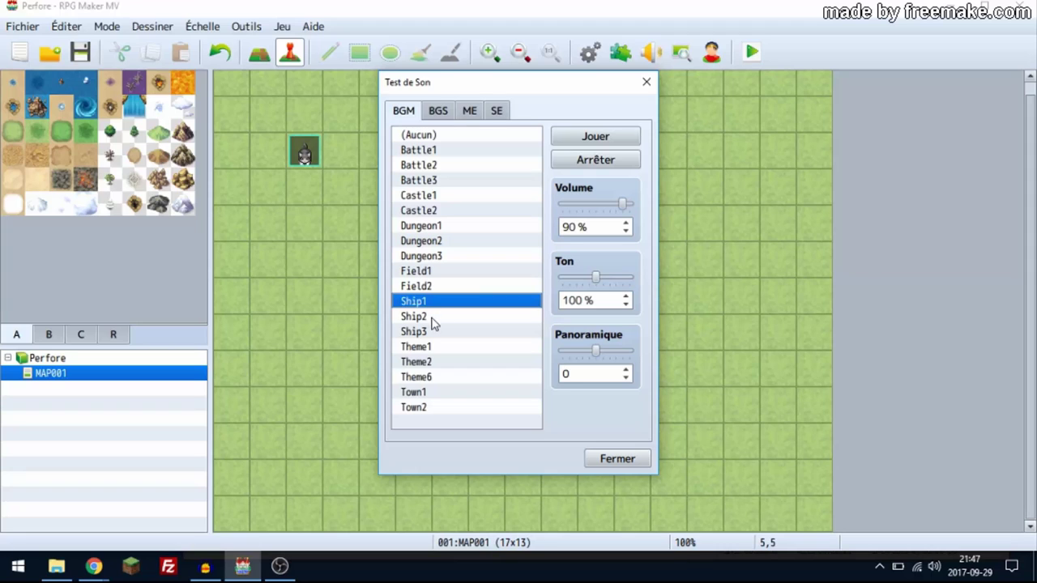
pyautogui.click(430, 318)
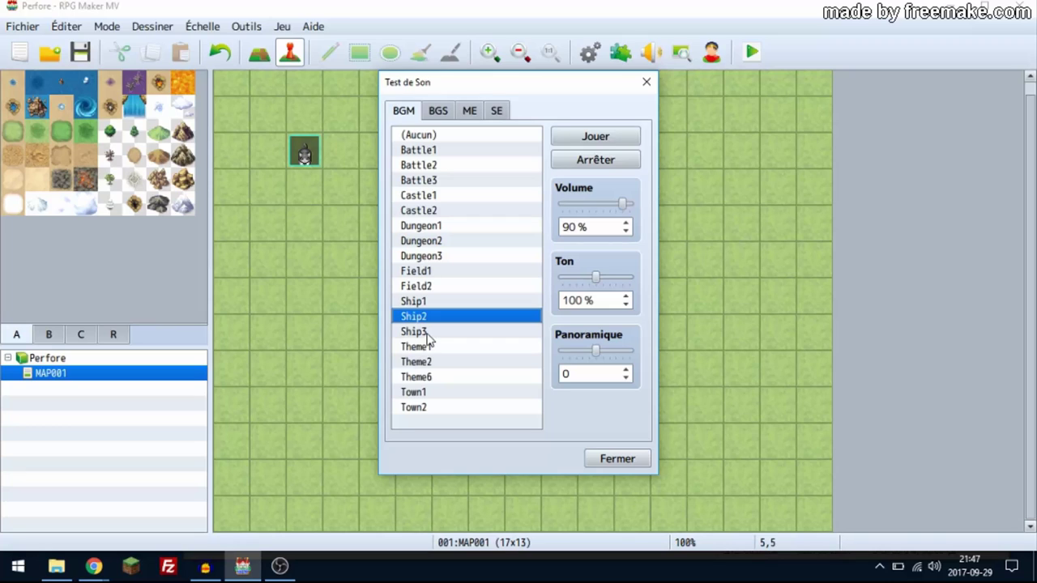
pyautogui.click(427, 333)
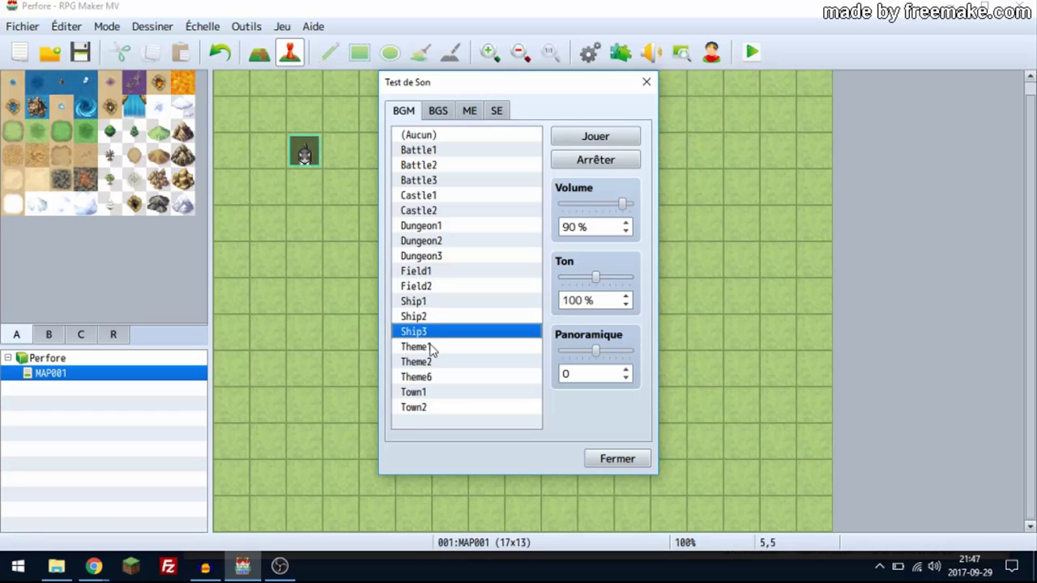
# Go through the background music tracks Theme1, Theme2, Theme6, Town1 and Town2, stop playback and close the sound test.
pyautogui.click(431, 349)
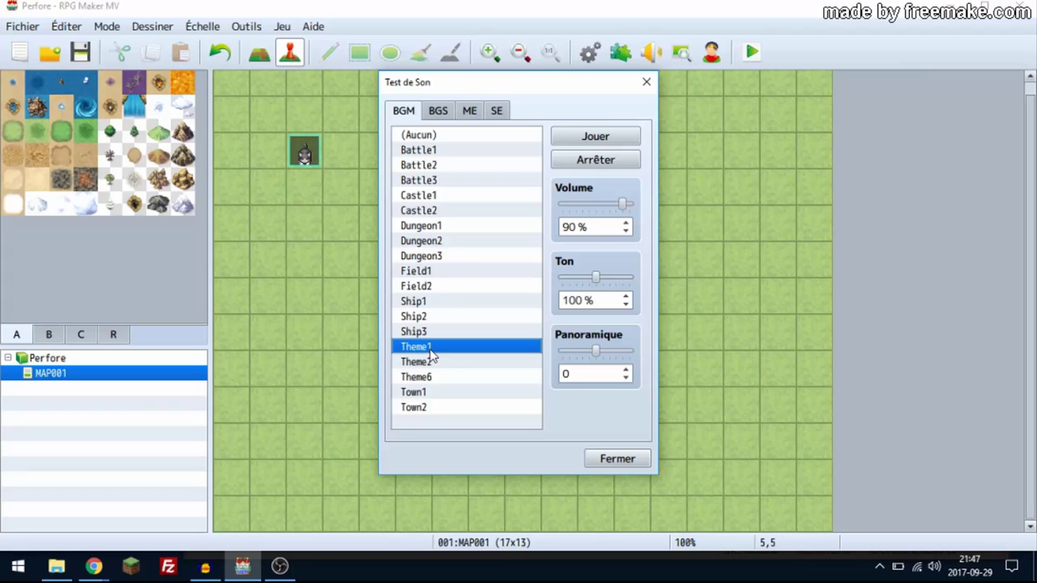
pyautogui.click(452, 362)
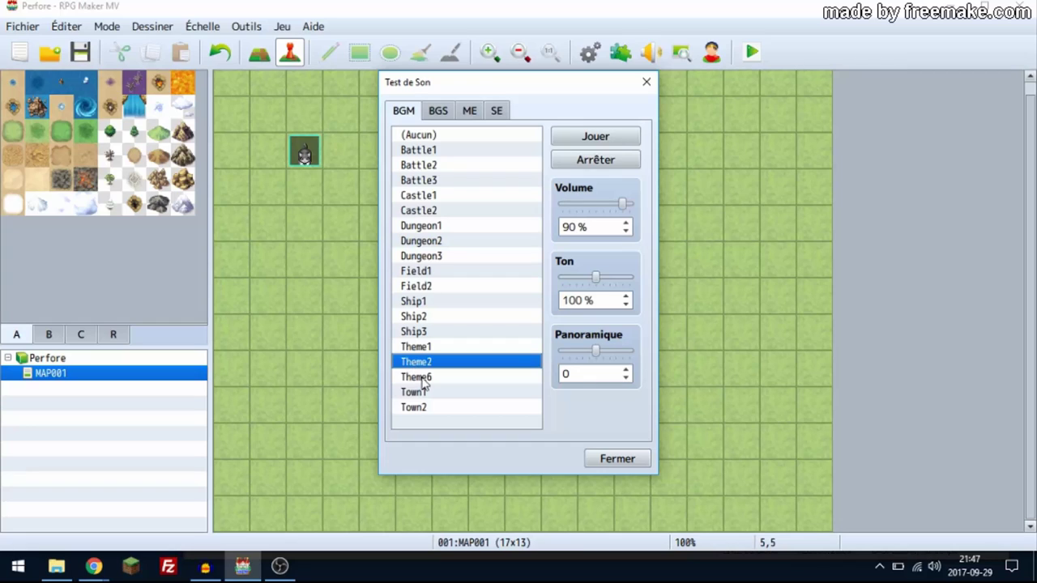
pyautogui.click(425, 381)
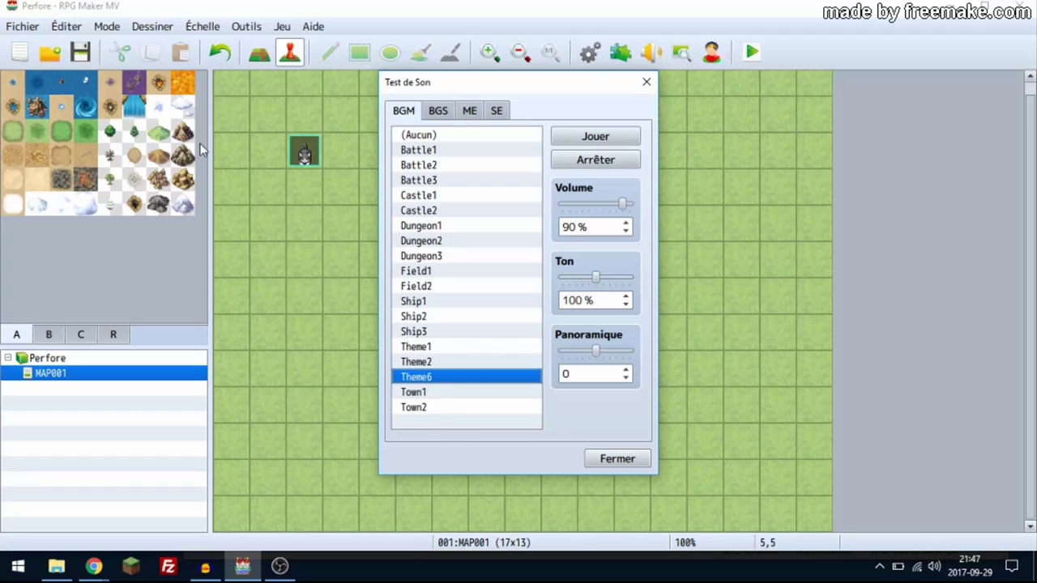
pyautogui.click(439, 394)
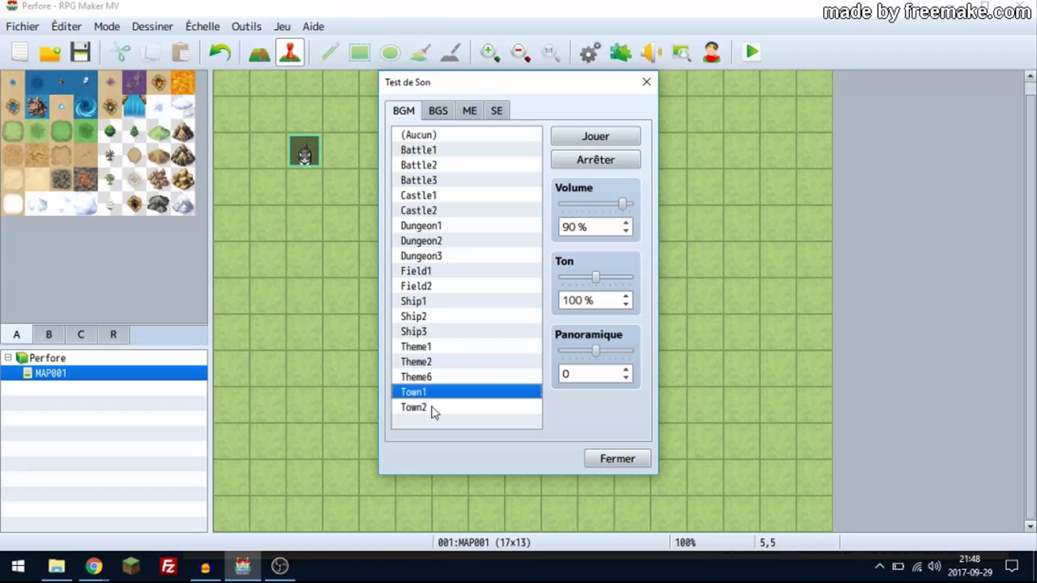
pyautogui.click(431, 414)
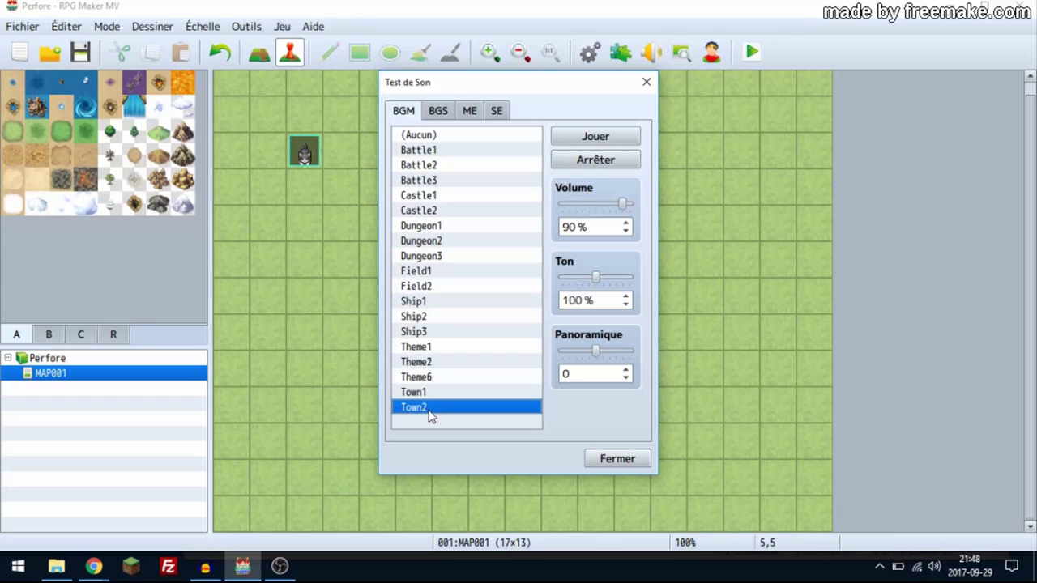
pyautogui.click(614, 161)
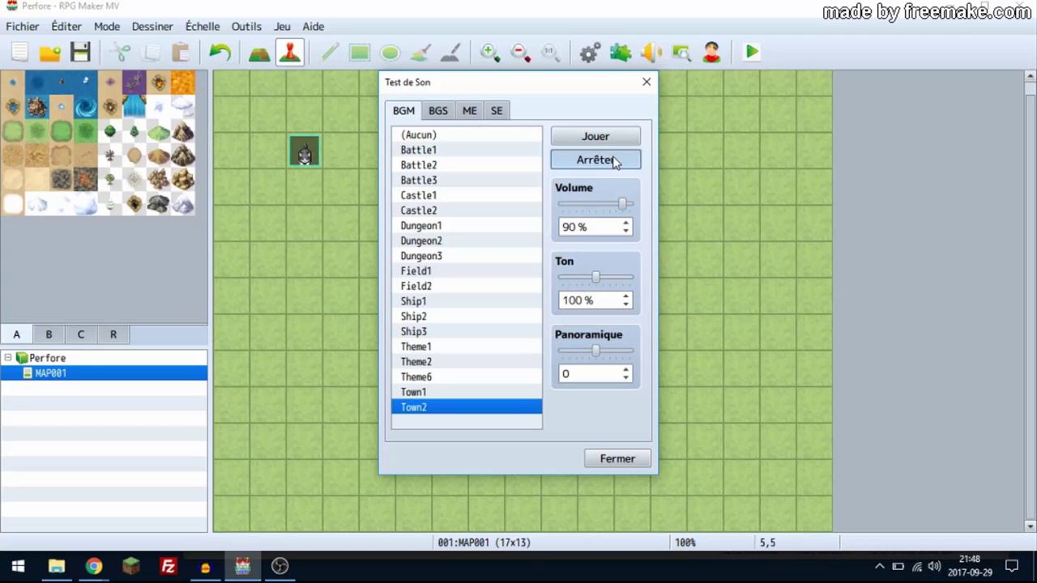
pyautogui.click(624, 459)
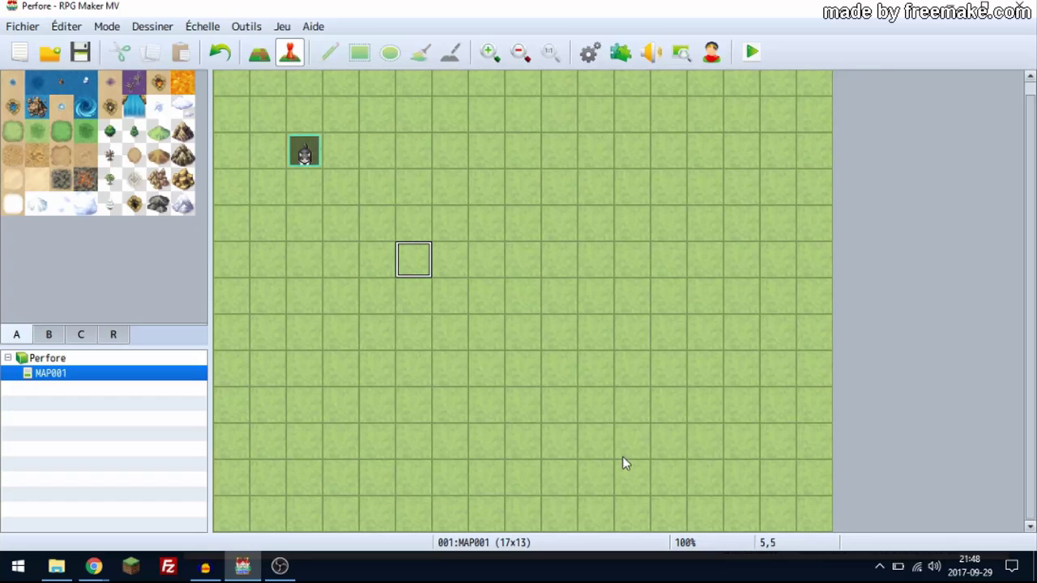
# Examine the full range of region IDs in the R palette, and return to tileset A.
pyautogui.click(112, 334)
pyautogui.scroll(-5, 105, 250)
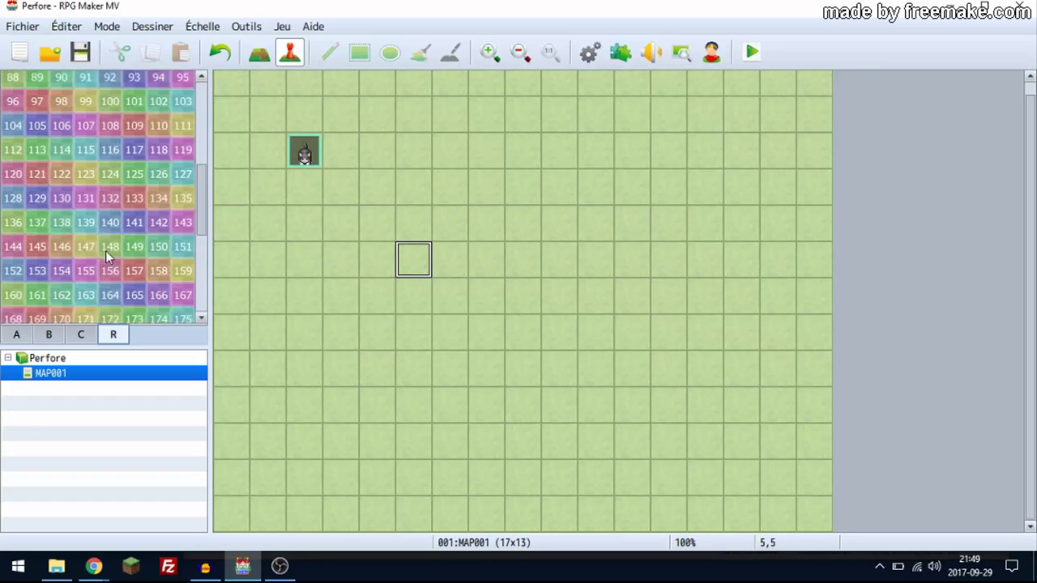
pyautogui.scroll(7, 114, 246)
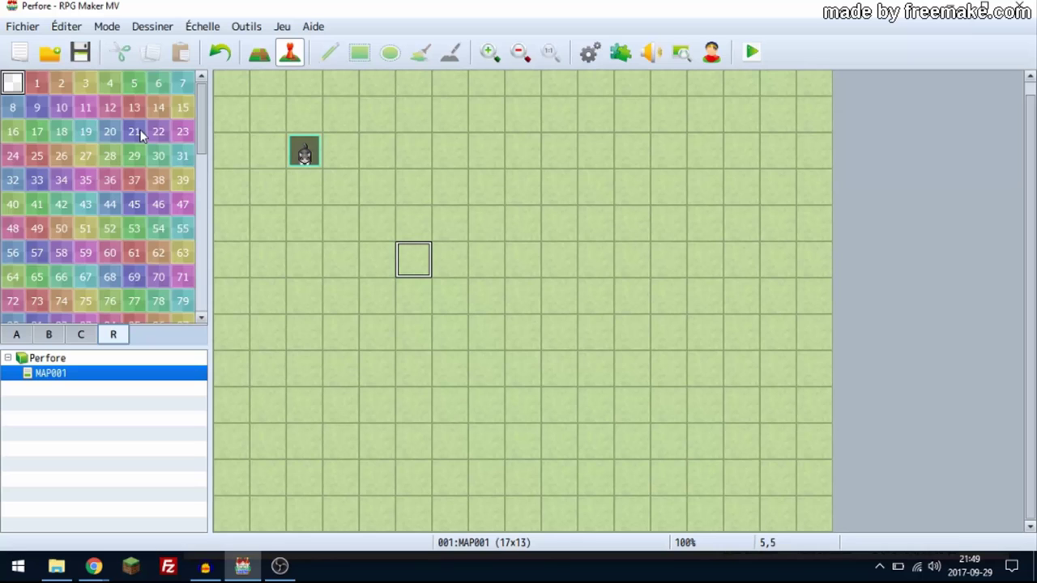
pyautogui.scroll(-3, 141, 144)
pyautogui.scroll(-4, 142, 146)
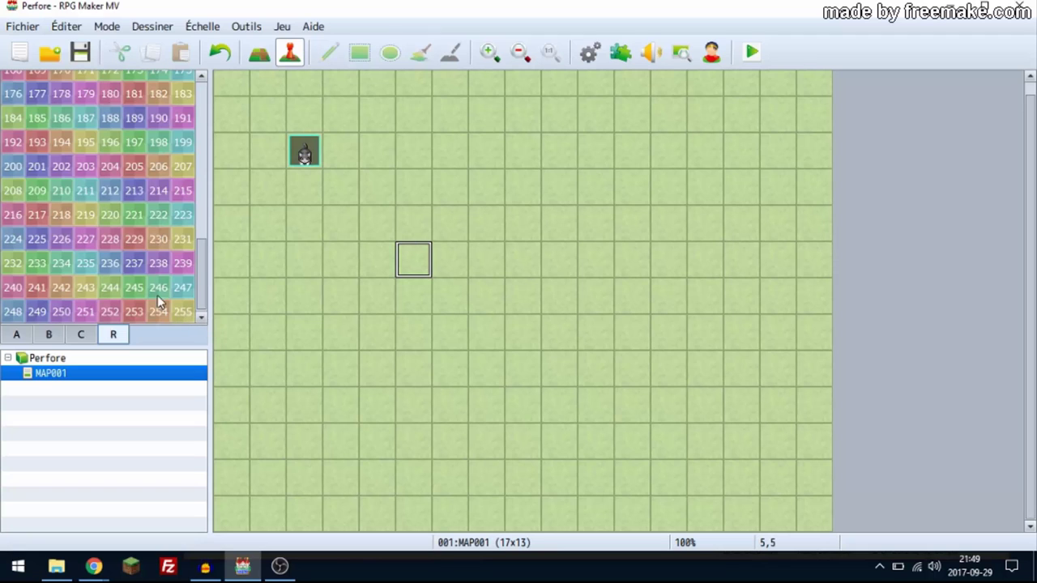
pyautogui.scroll(7, 98, 285)
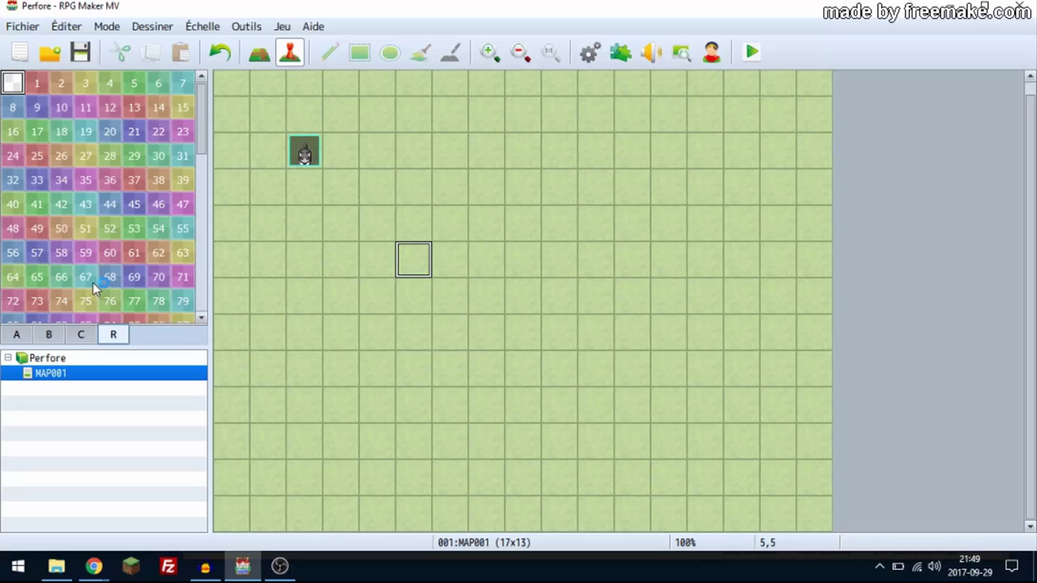
pyautogui.scroll(-7, 92, 281)
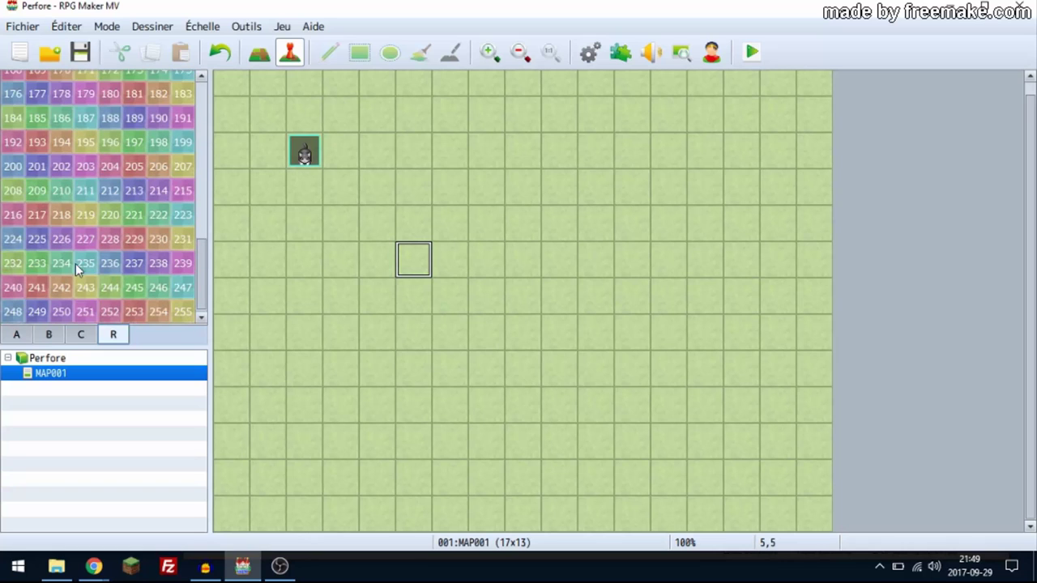
pyautogui.scroll(7, 52, 243)
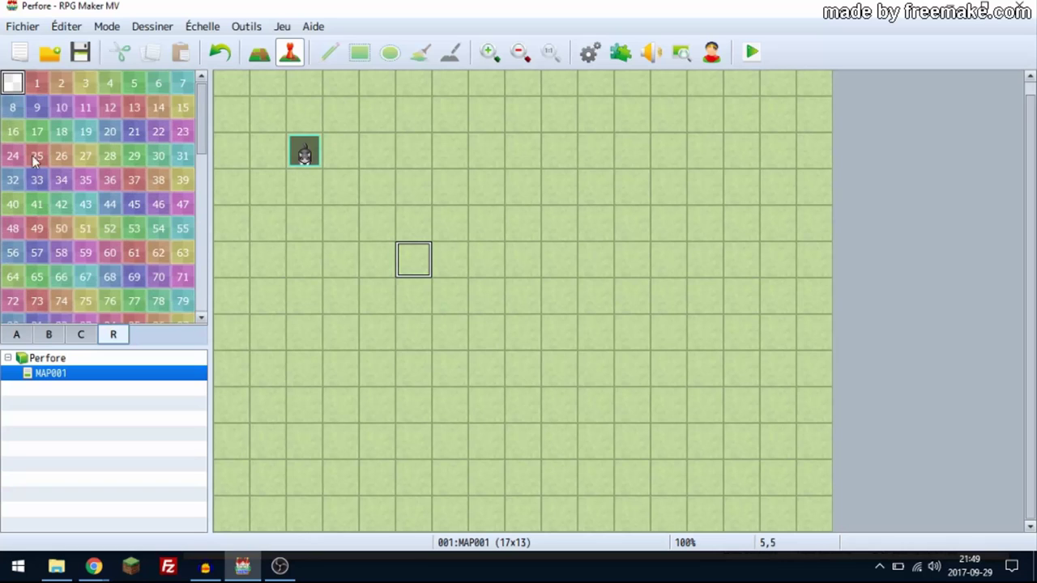
pyautogui.scroll(-7, 166, 243)
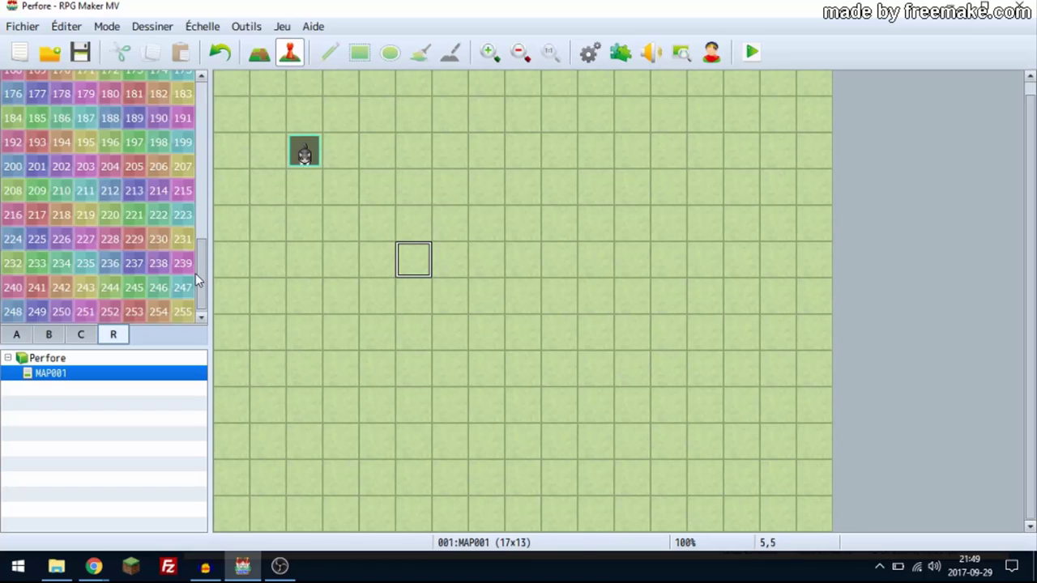
pyautogui.scroll(8, 198, 276)
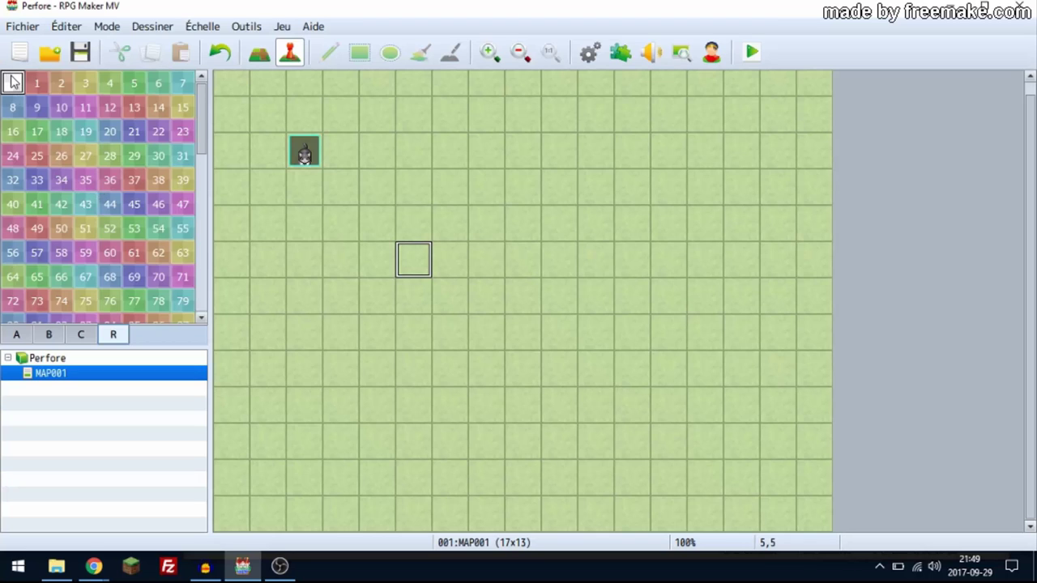
pyautogui.scroll(-7, 146, 165)
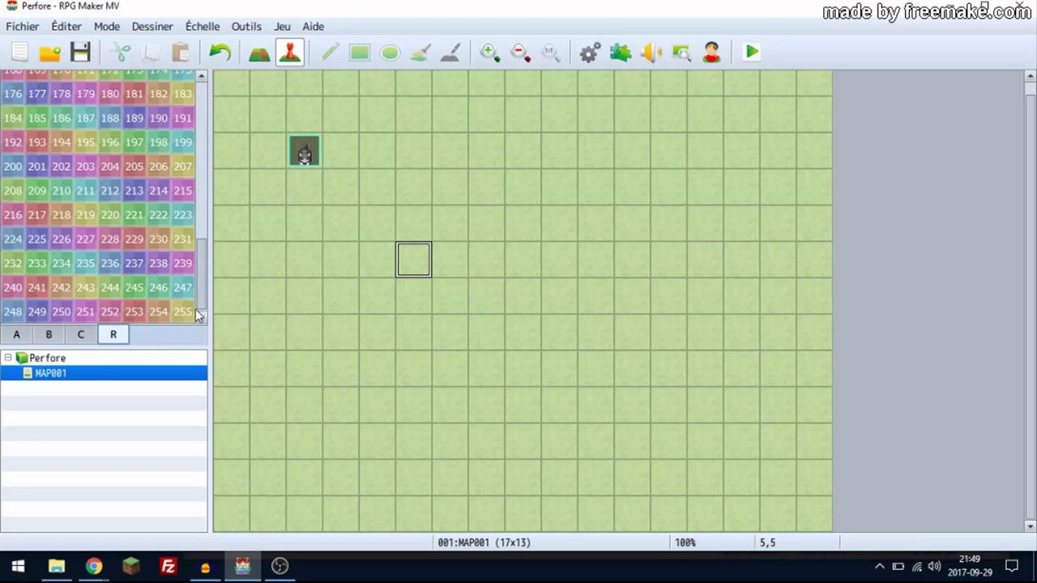
pyautogui.scroll(5, 194, 300)
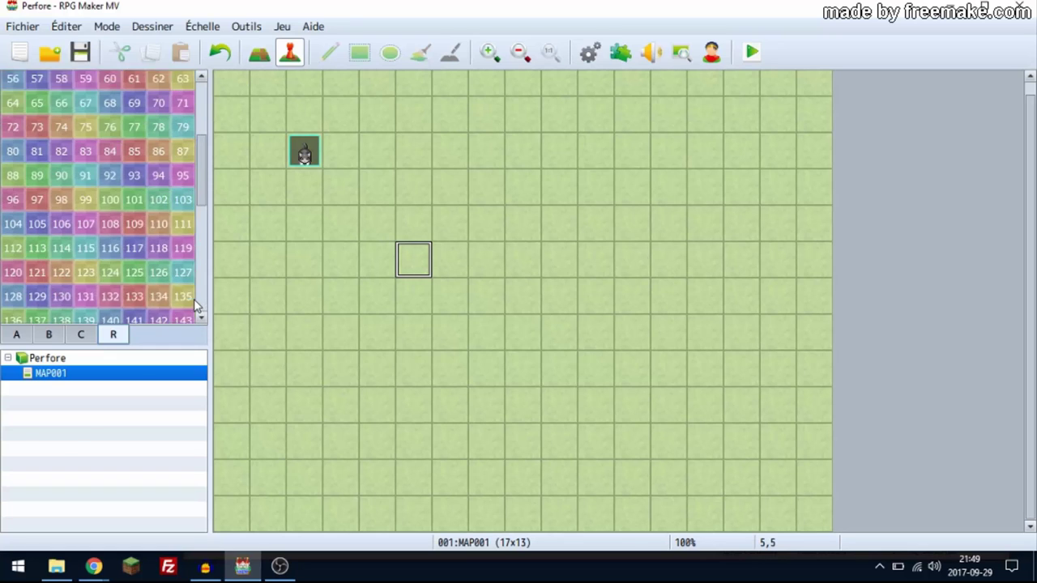
pyautogui.scroll(3, 110, 204)
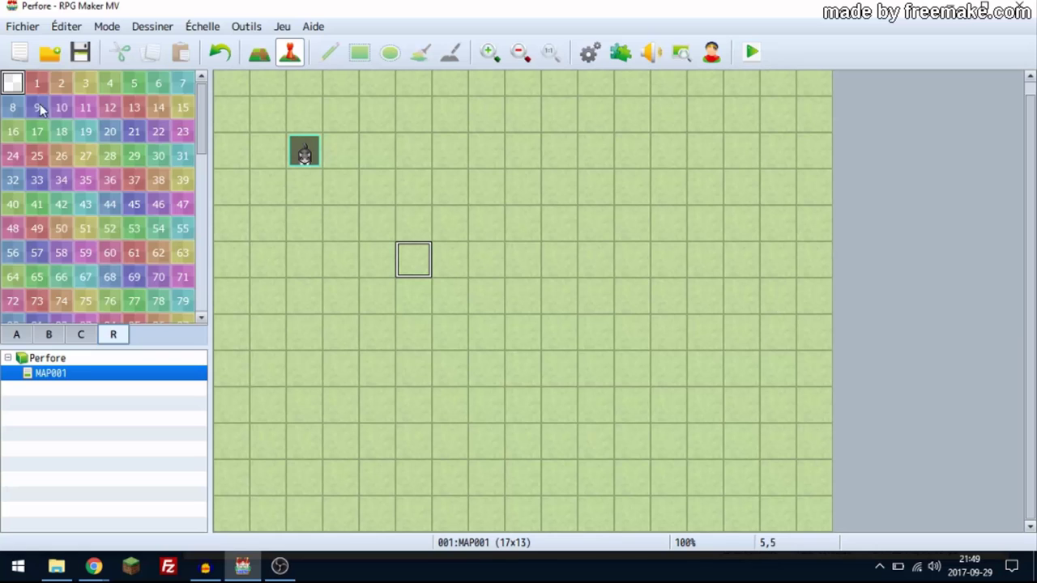
pyautogui.scroll(-4, 143, 150)
pyautogui.scroll(-3, 143, 147)
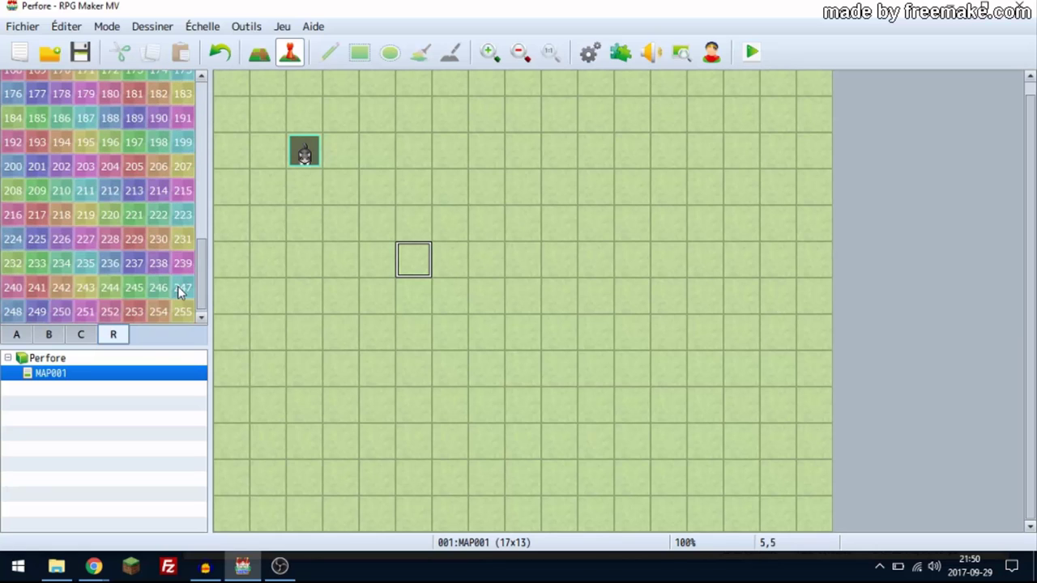
pyautogui.scroll(3, 137, 292)
pyautogui.scroll(2, 47, 179)
pyautogui.scroll(2, 55, 167)
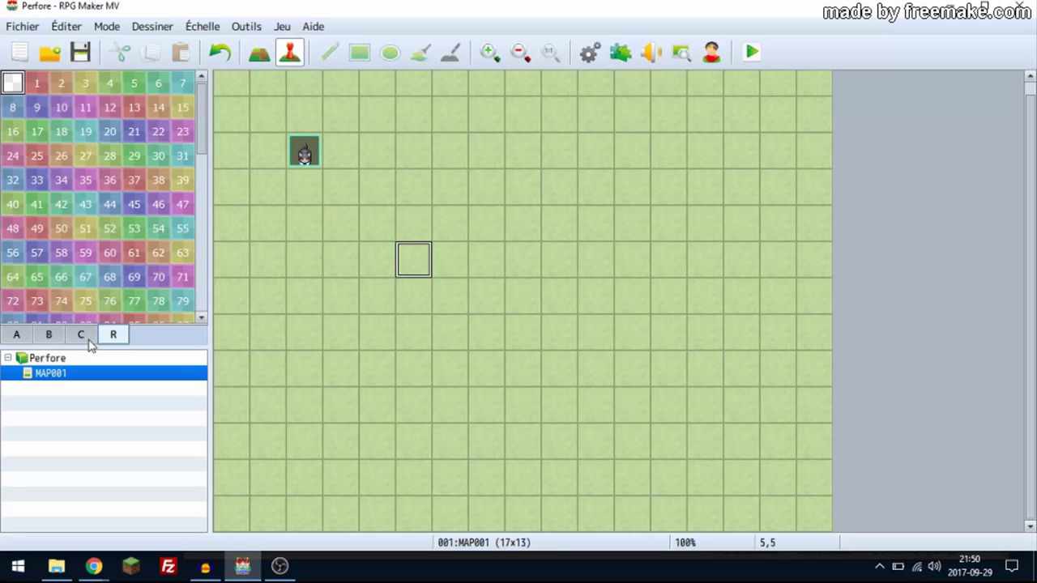
pyautogui.click(17, 334)
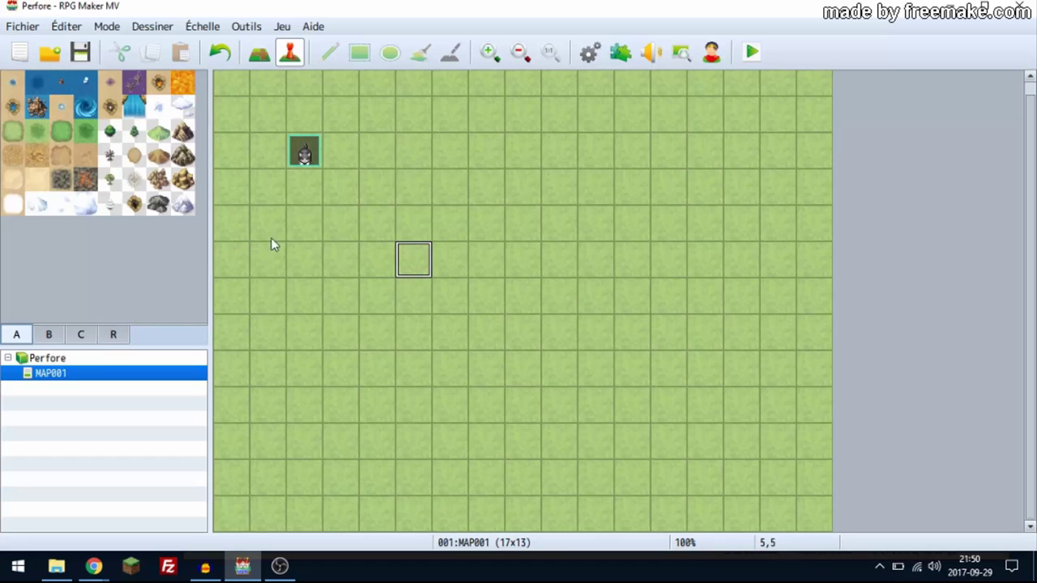
# Open a new event on an empty tile near the player's start, try its two switch conditions and variable condition, and clear them all.
pyautogui.doubleClick(329, 216)
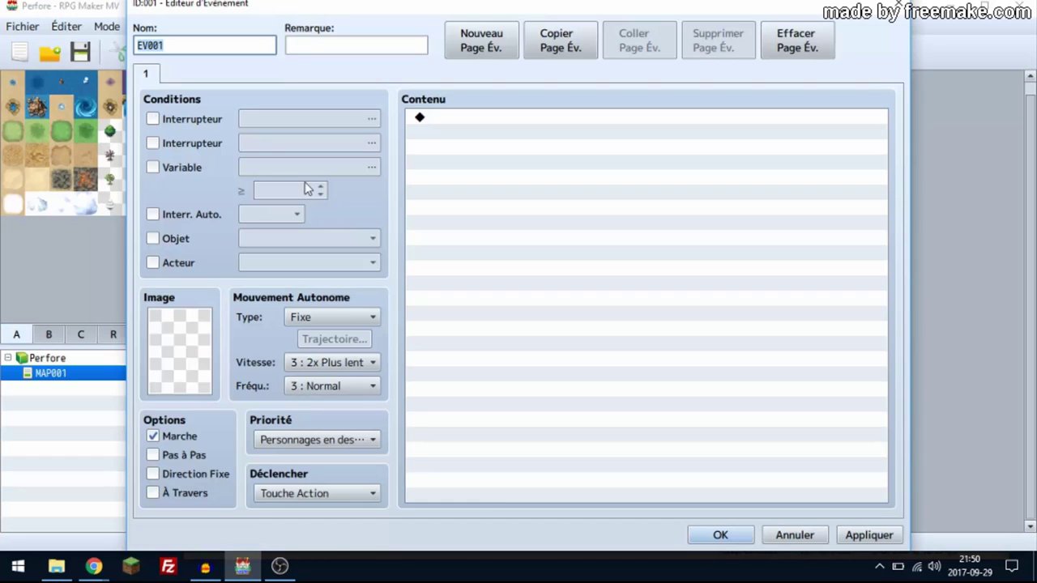
pyautogui.click(158, 120)
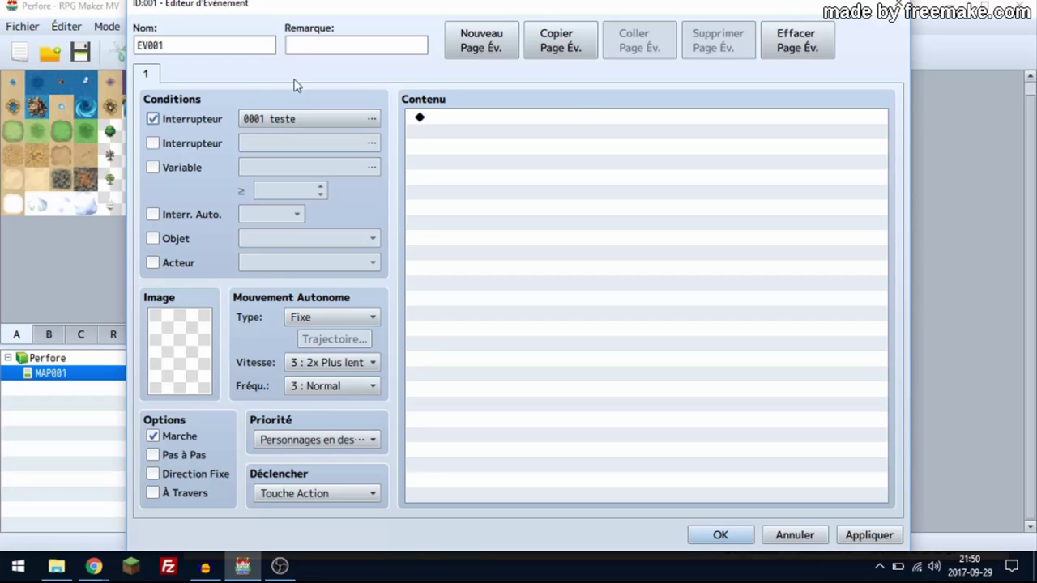
pyautogui.click(153, 143)
pyautogui.click(153, 168)
pyautogui.click(153, 167)
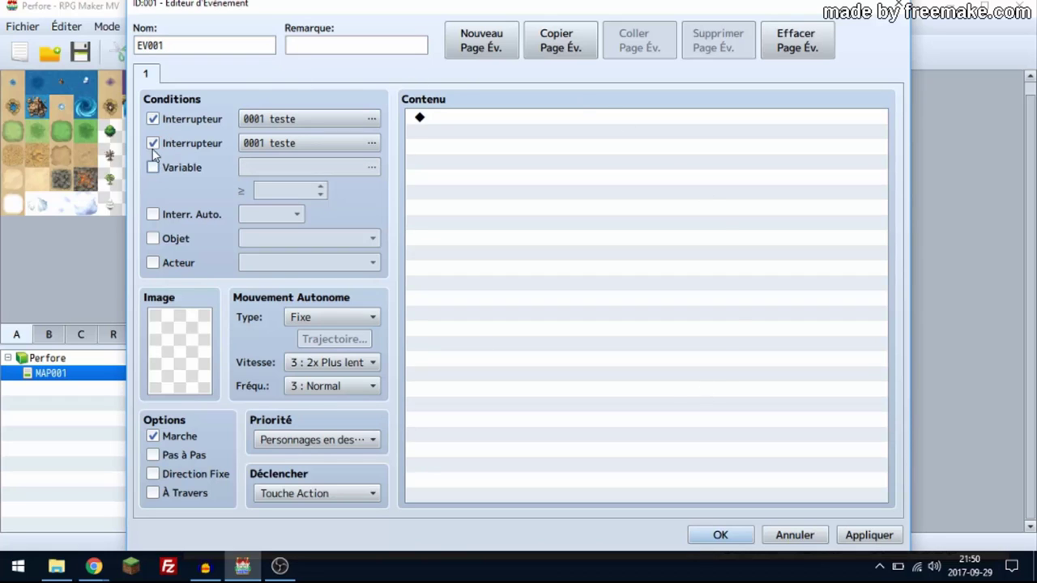
pyautogui.click(153, 143)
pyautogui.click(153, 119)
# Browse the event's available character images from Actor3 down to !Door1, and cancel without choosing one.
pyautogui.doubleClick(179, 366)
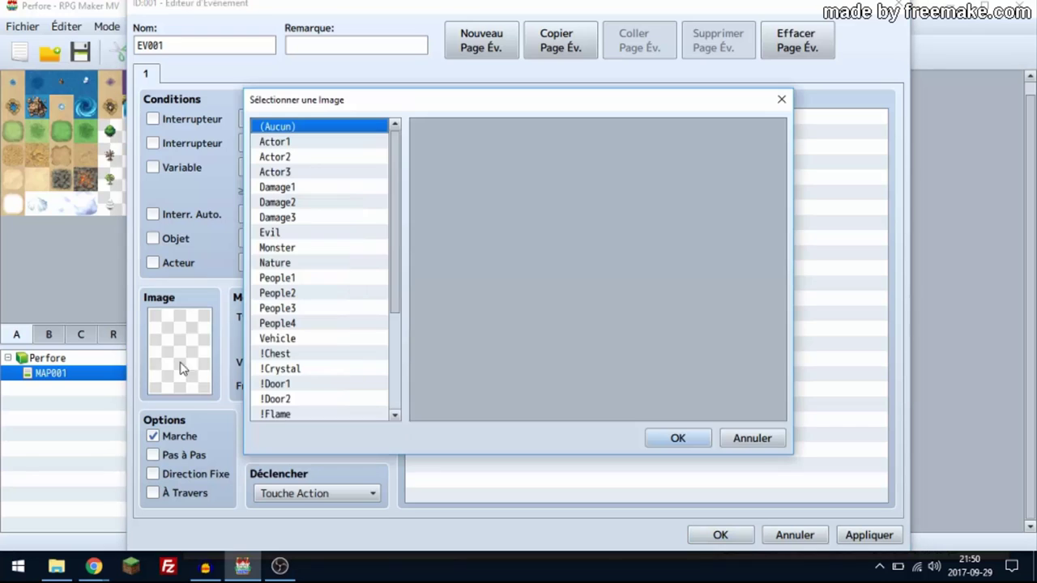
pyautogui.click(307, 171)
pyautogui.press('Down')
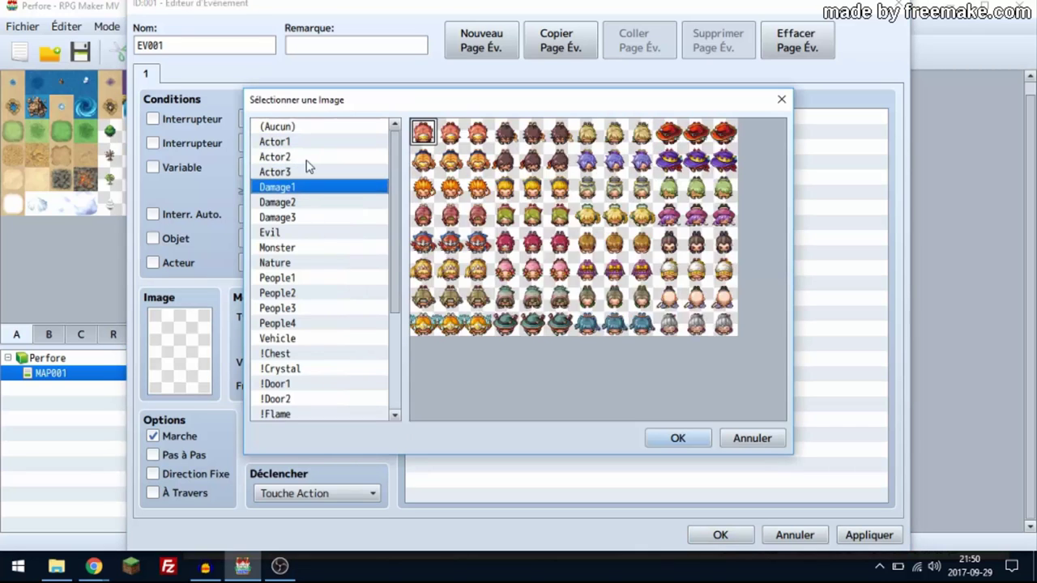
pyautogui.press('Down')
pyautogui.press('Down')
pyautogui.press('Down')
pyautogui.press('Down')
pyautogui.press('Down')
pyautogui.press('Down')
pyautogui.press('Down')
pyautogui.press('Down')
pyautogui.press('Down')
pyautogui.press('Down')
pyautogui.press('Down')
pyautogui.press('Down')
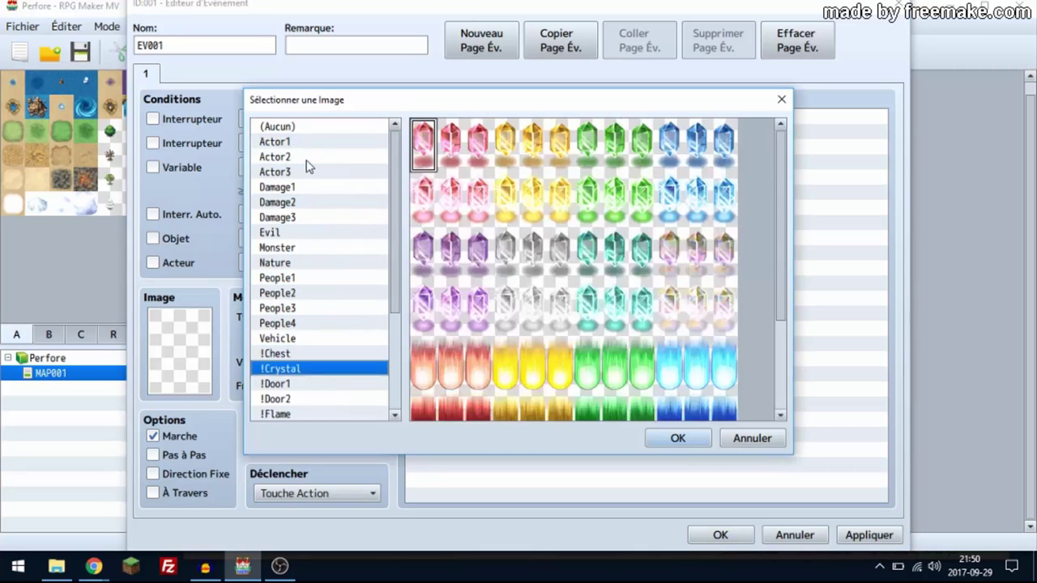
pyautogui.press('Down')
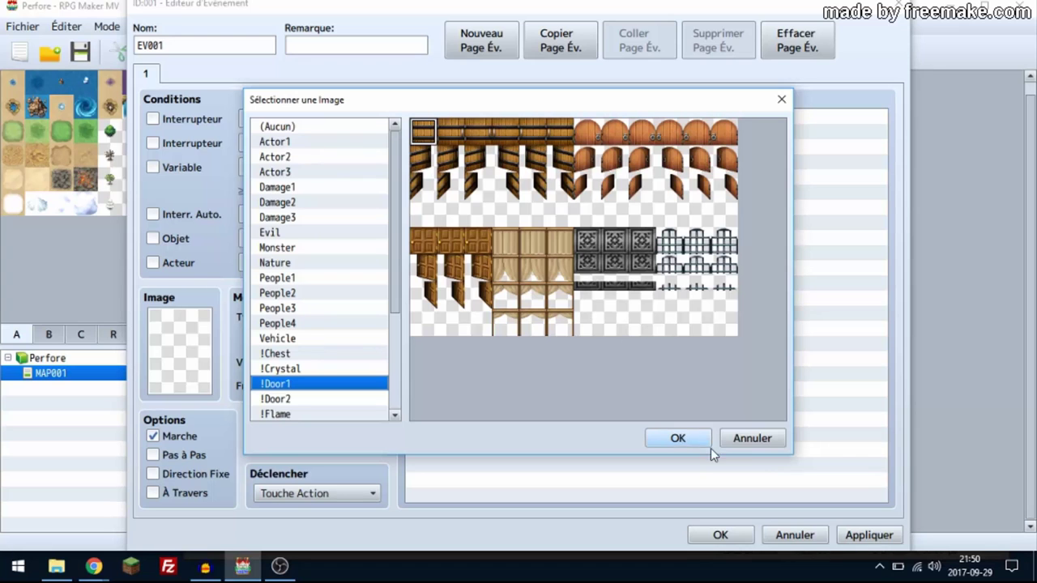
pyautogui.click(743, 441)
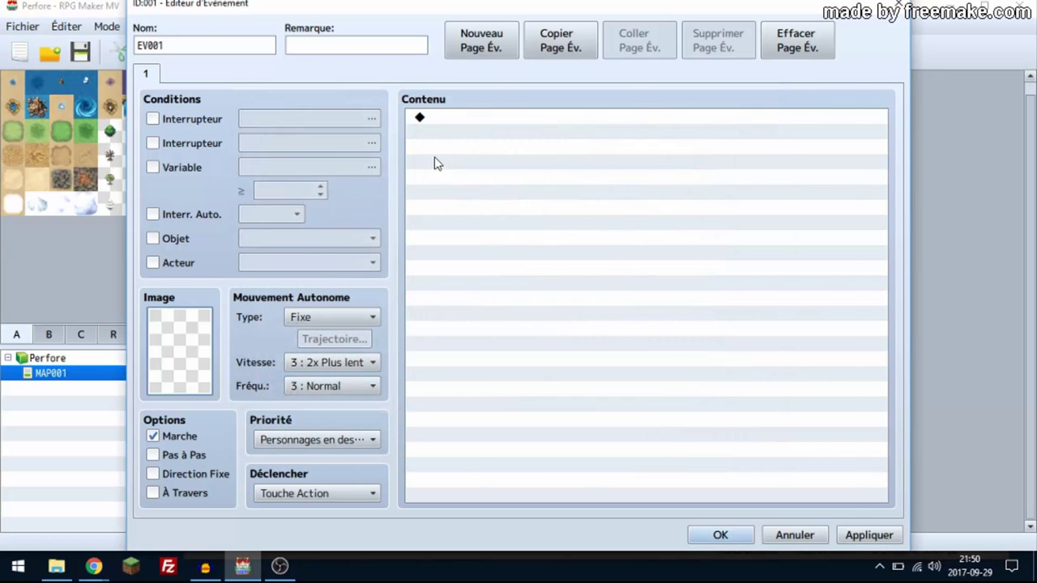
# Open the event's command list, examine the Show Choices fields, background and window position options, and cancel the command.
pyautogui.doubleClick(435, 163)
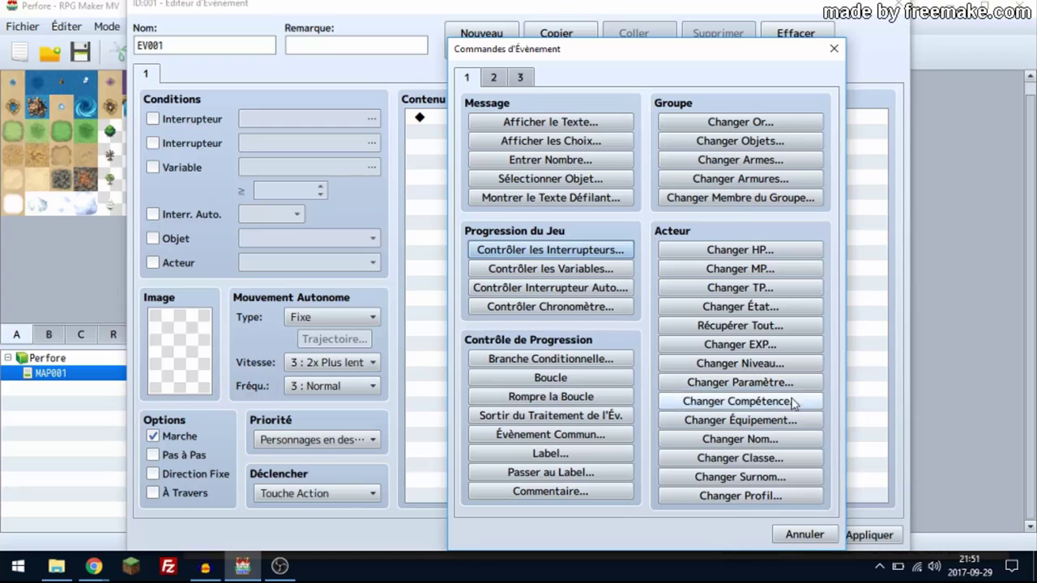
pyautogui.click(594, 142)
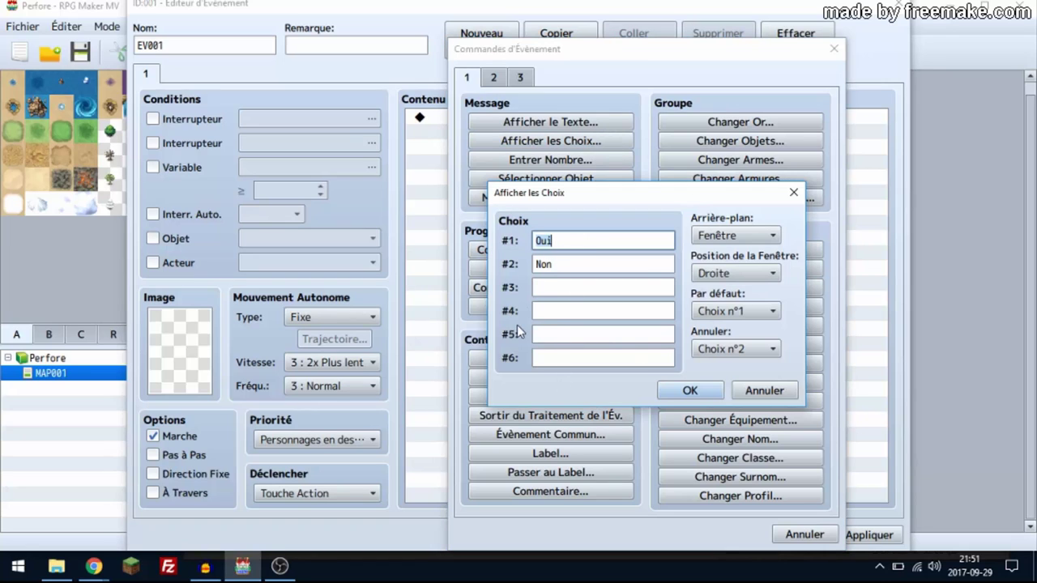
pyautogui.click(630, 309)
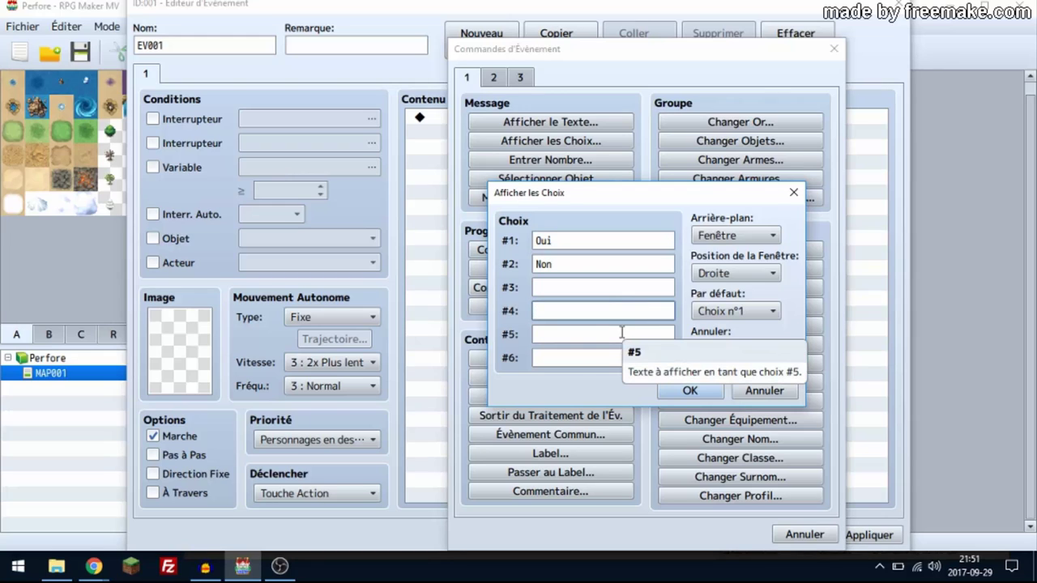
pyautogui.click(554, 355)
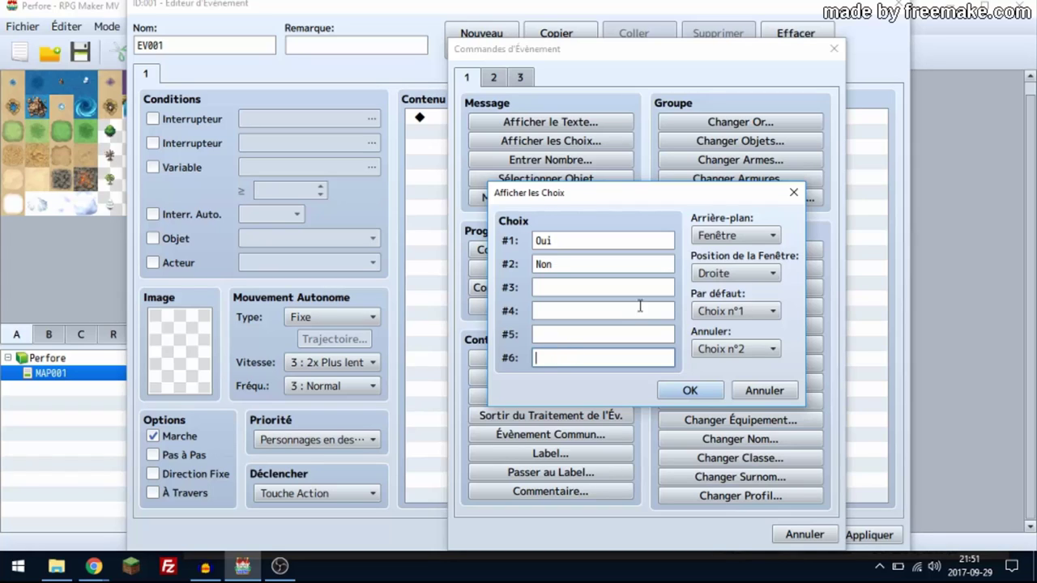
pyautogui.click(772, 236)
pyautogui.click(771, 254)
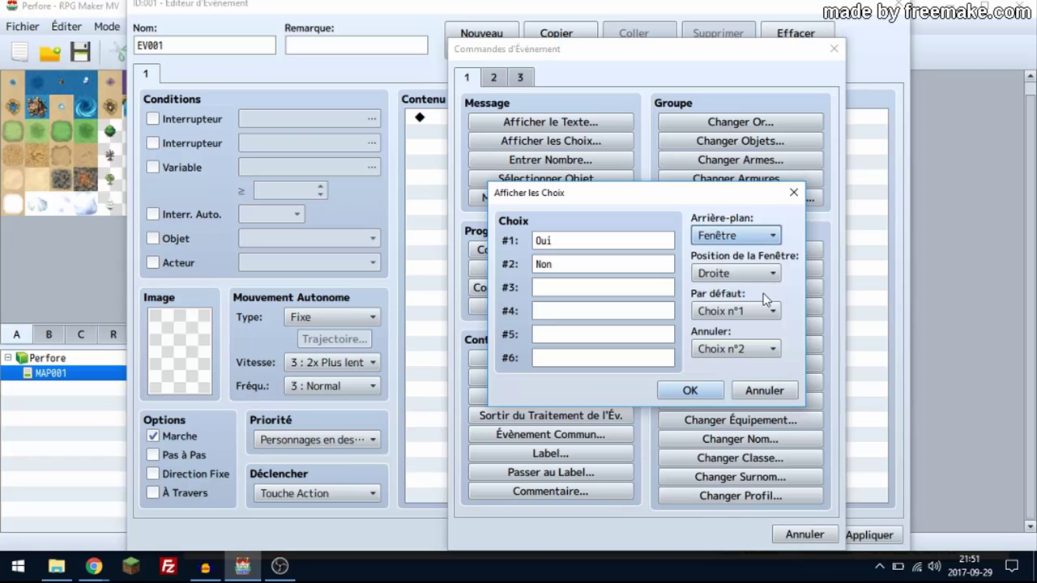
pyautogui.click(767, 273)
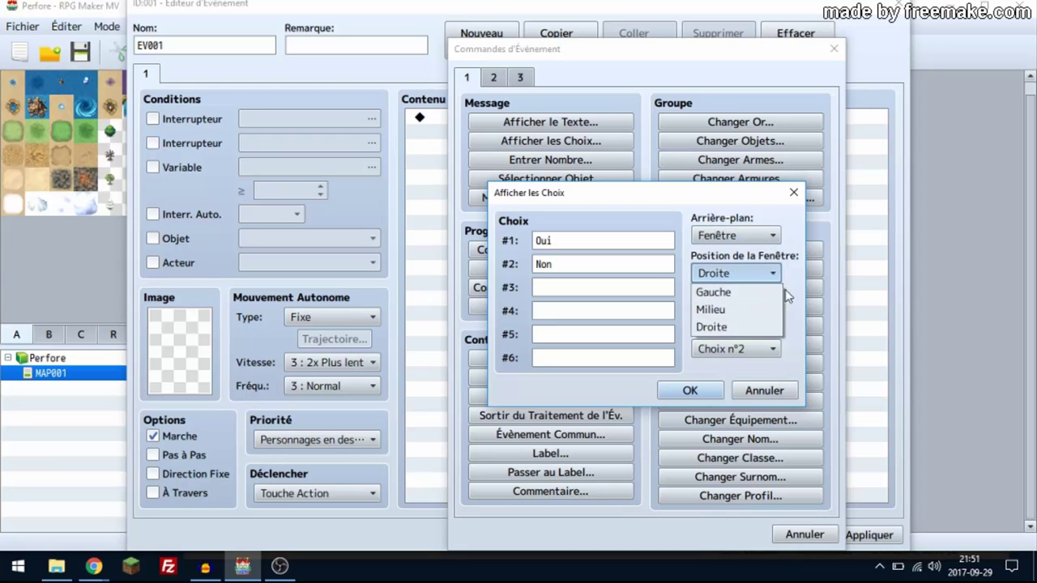
pyautogui.click(762, 327)
pyautogui.click(764, 391)
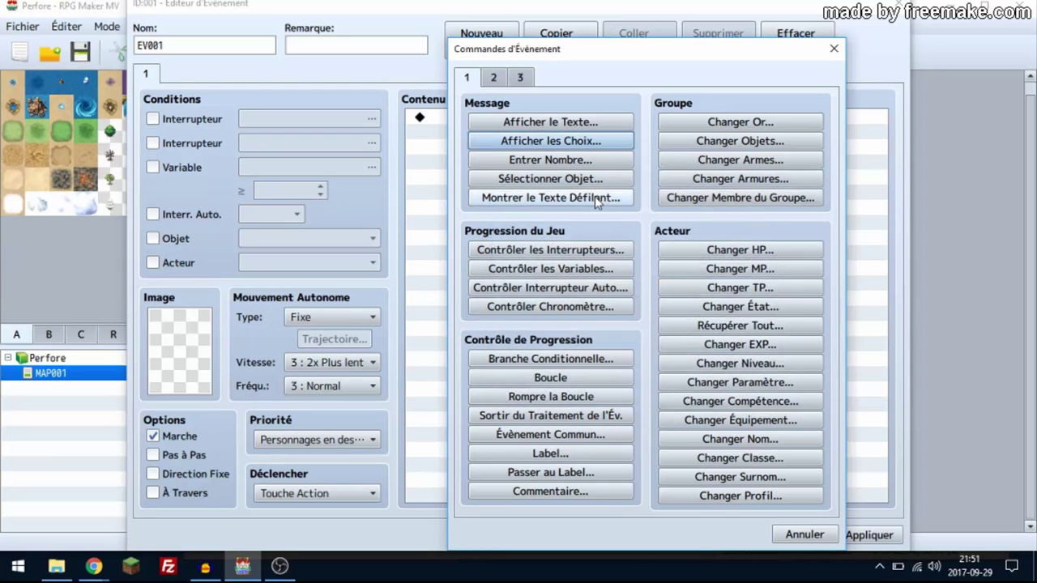
# Start a Show Text command and fill its message with one long line of random characters.
pyautogui.click(588, 126)
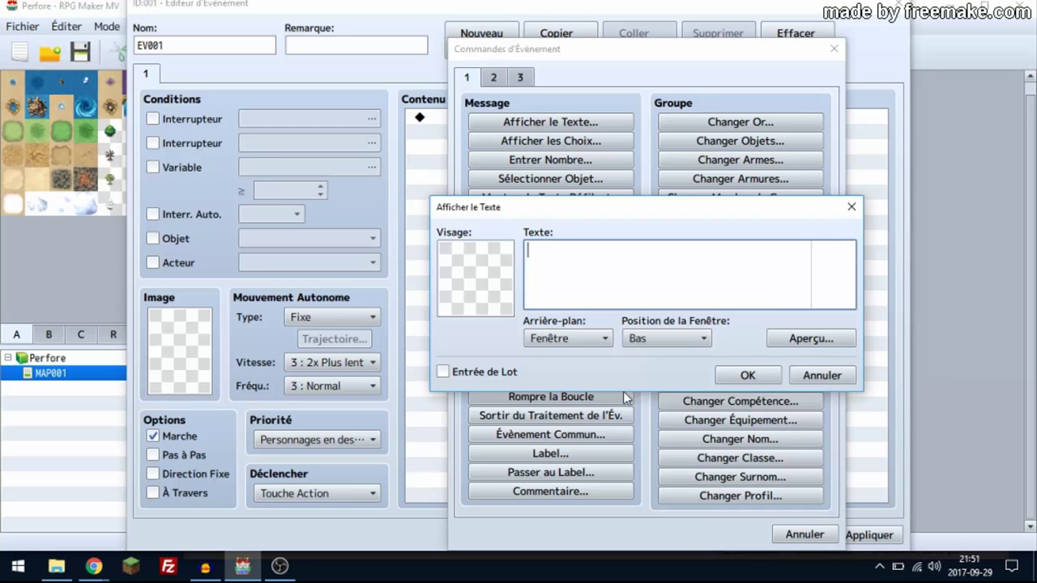
pyautogui.write('lihvkj,hmvb;i.k,jgmb;ék,ik')
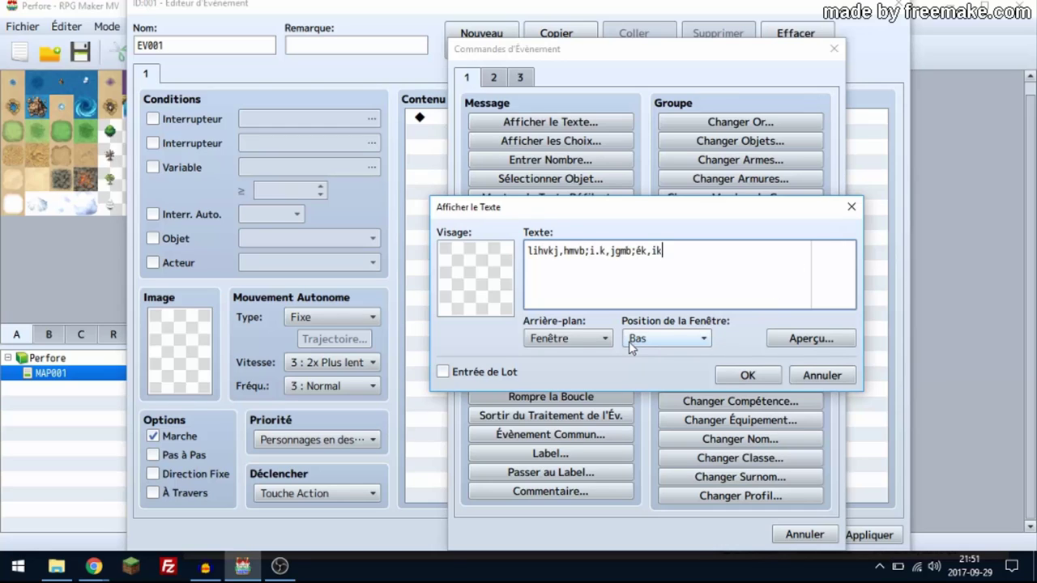
pyautogui.write('mhbn.k,khmbn.k,ikhmn.,hkmn k.,')
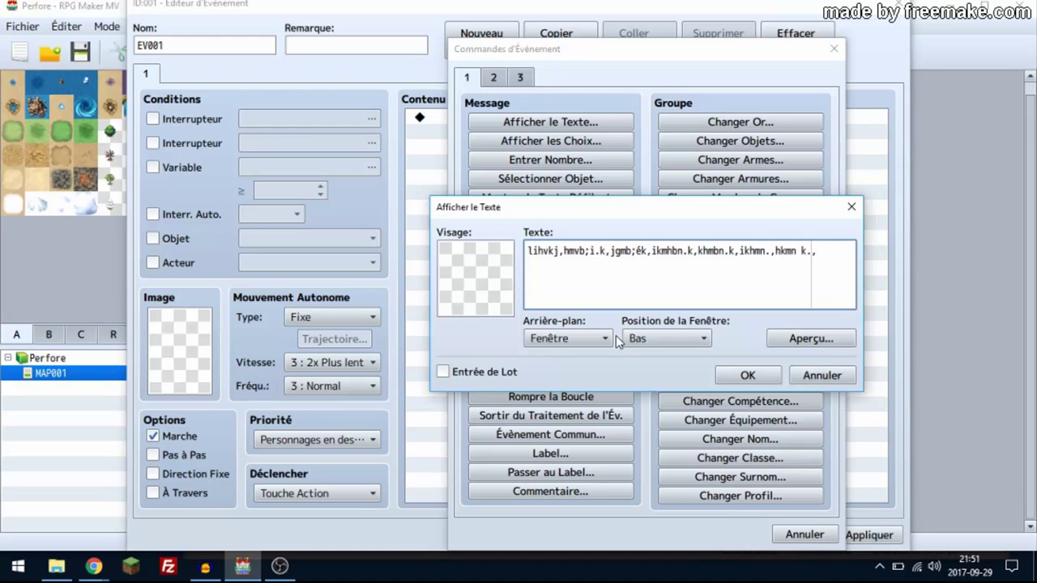
pyautogui.click(797, 252)
pyautogui.click(774, 250)
# Assign the second face of the Actor1 set to the message.
pyautogui.doubleClick(491, 281)
pyautogui.click(442, 163)
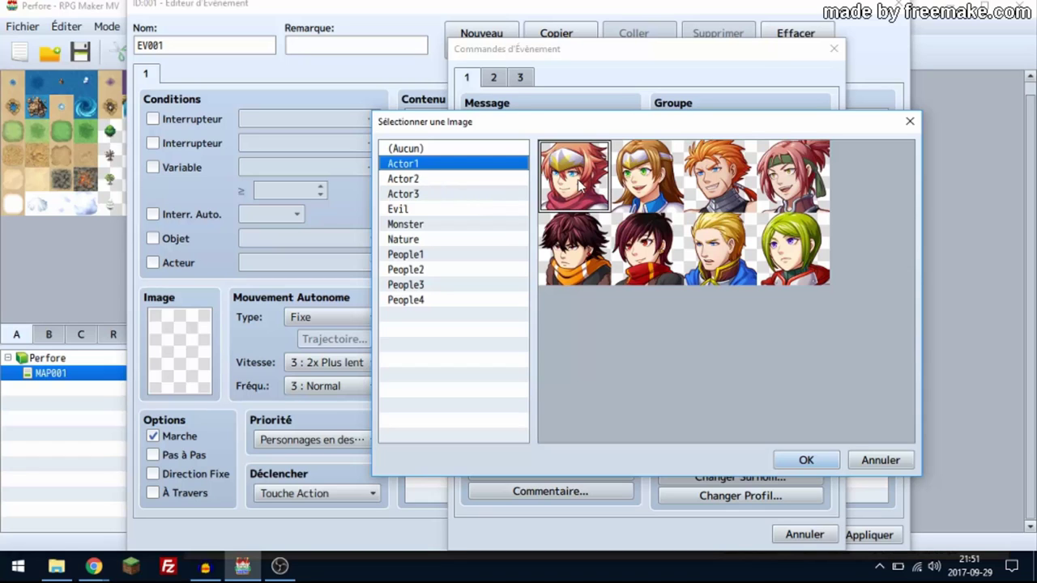
pyautogui.click(646, 191)
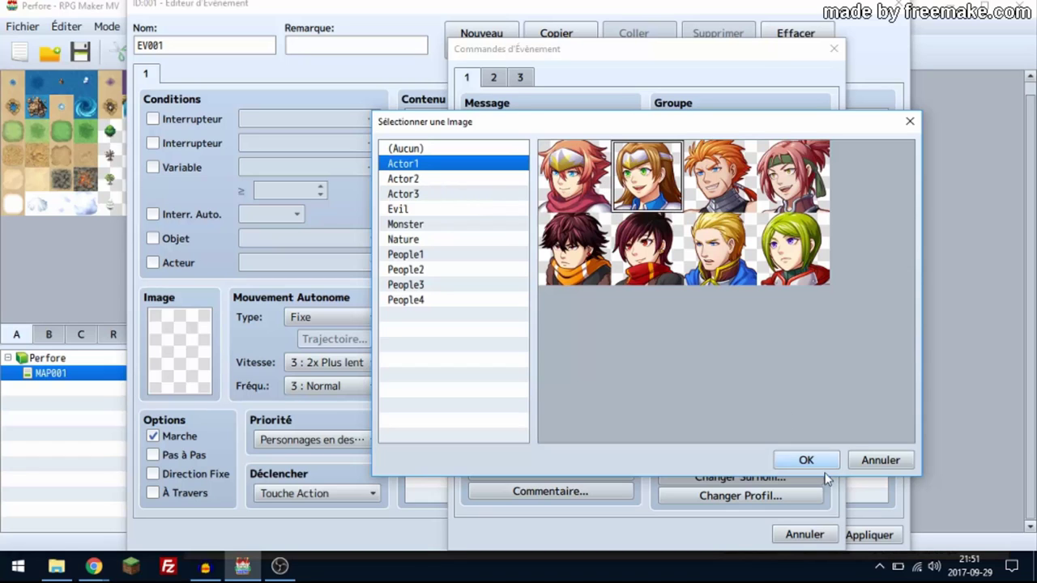
pyautogui.click(826, 463)
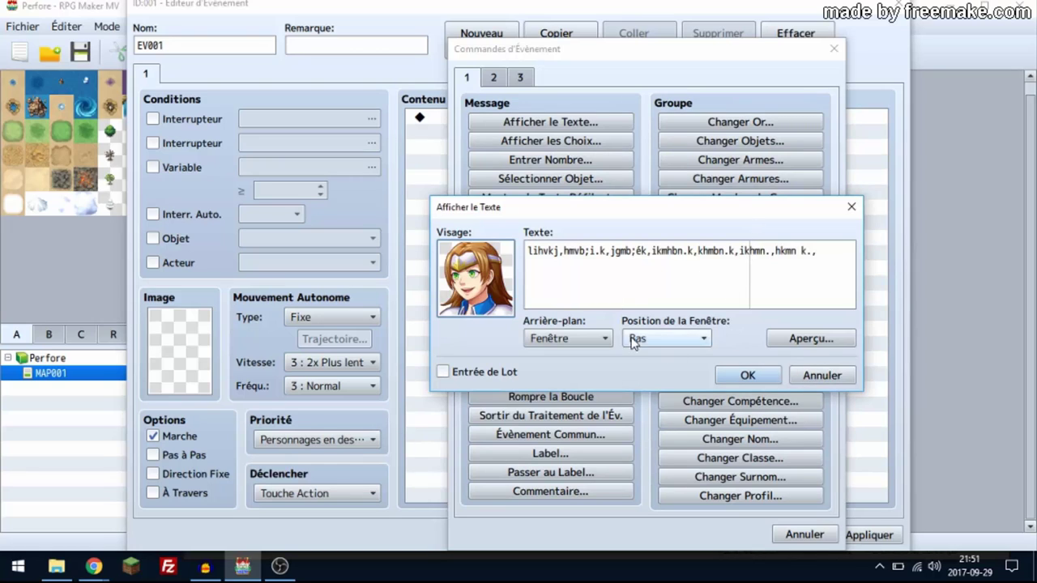
# Check the message's background and window position options and its control characters, preview it twice, and cancel the Show Text command.
pyautogui.click(597, 339)
pyautogui.click(703, 338)
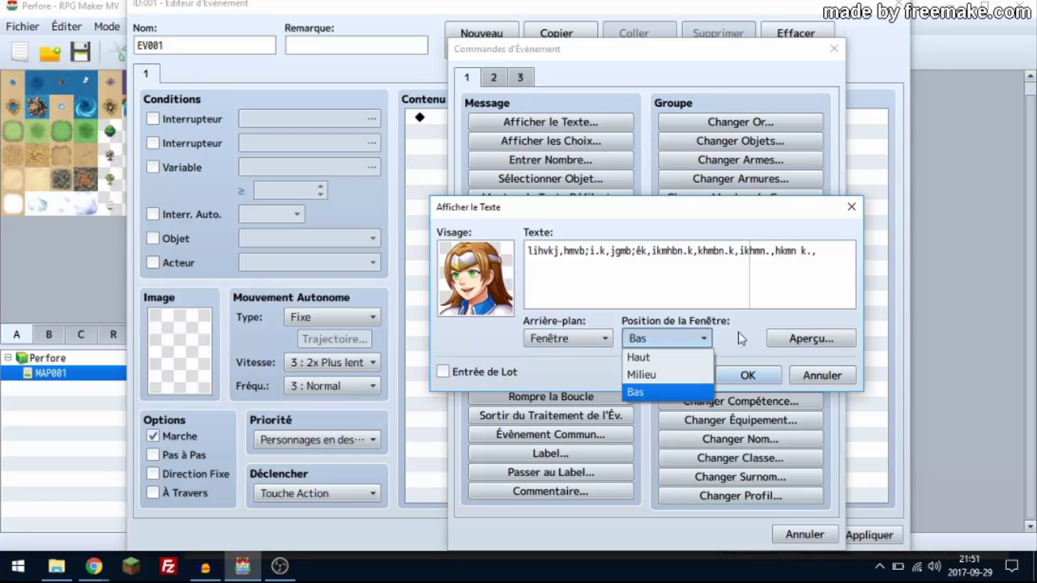
pyautogui.click(810, 339)
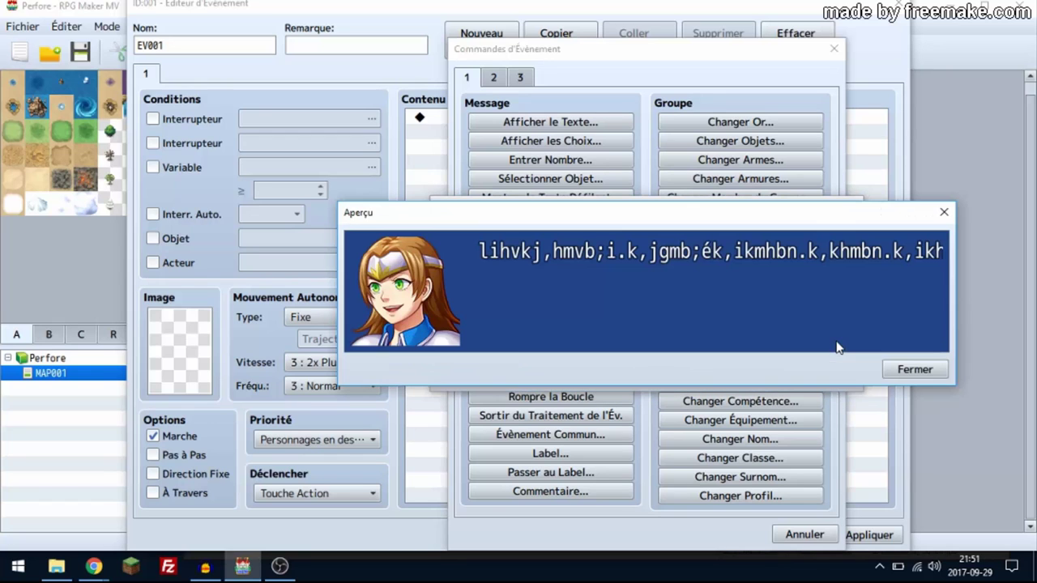
pyautogui.click(917, 367)
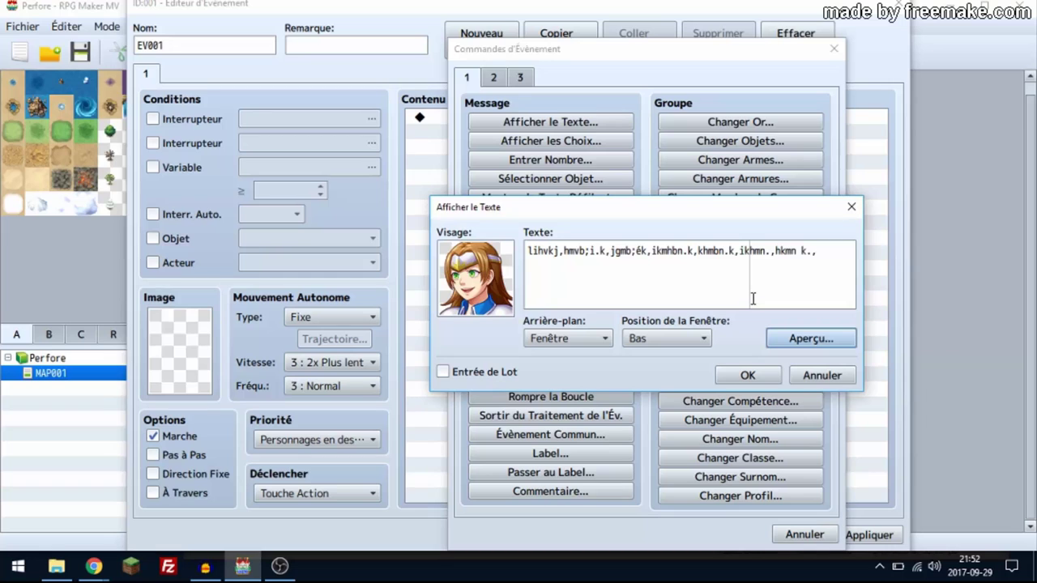
pyautogui.moveTo(752, 298)
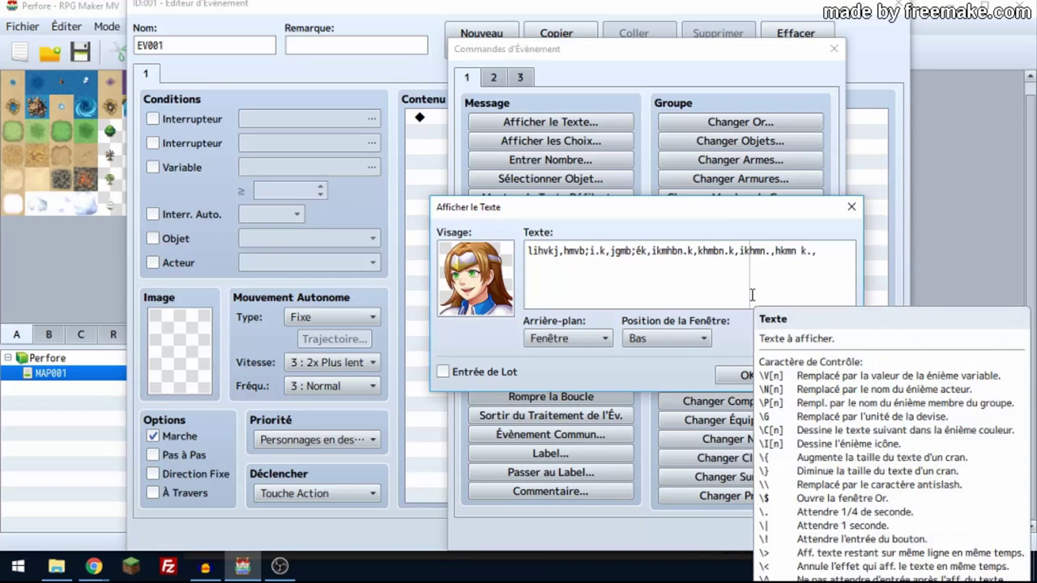
pyautogui.click(806, 337)
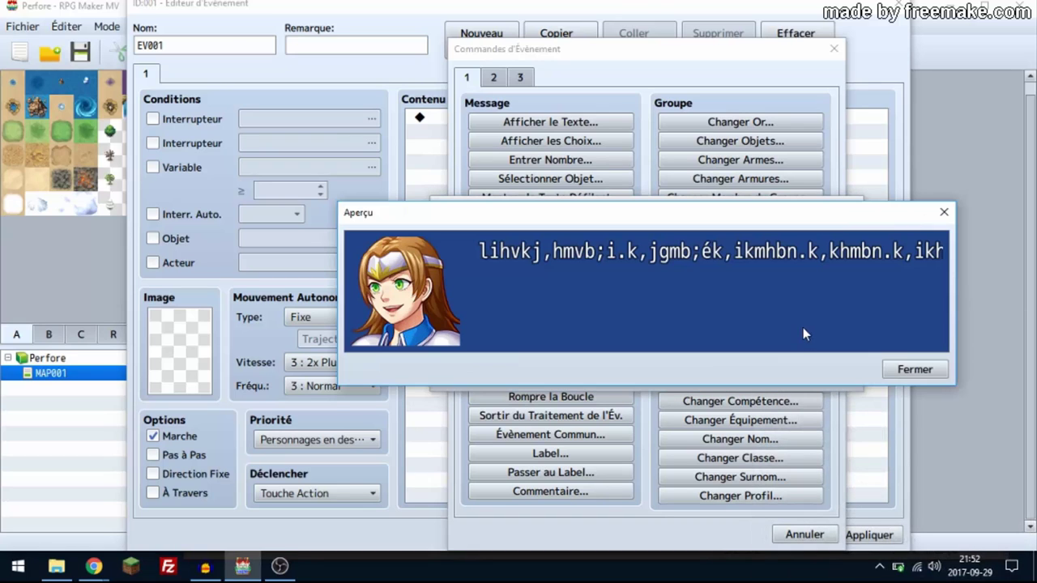
pyautogui.click(906, 375)
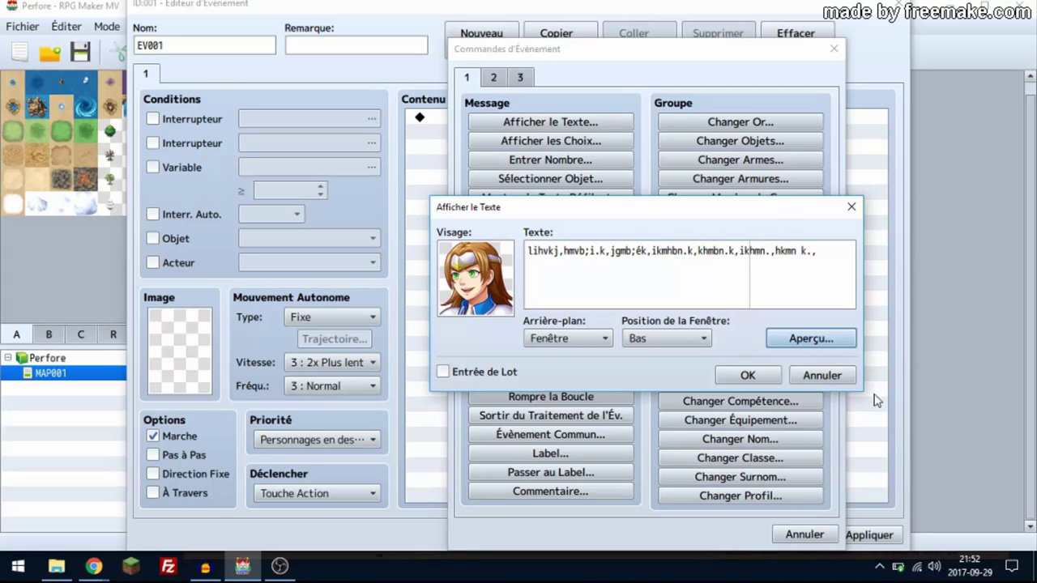
pyautogui.click(811, 375)
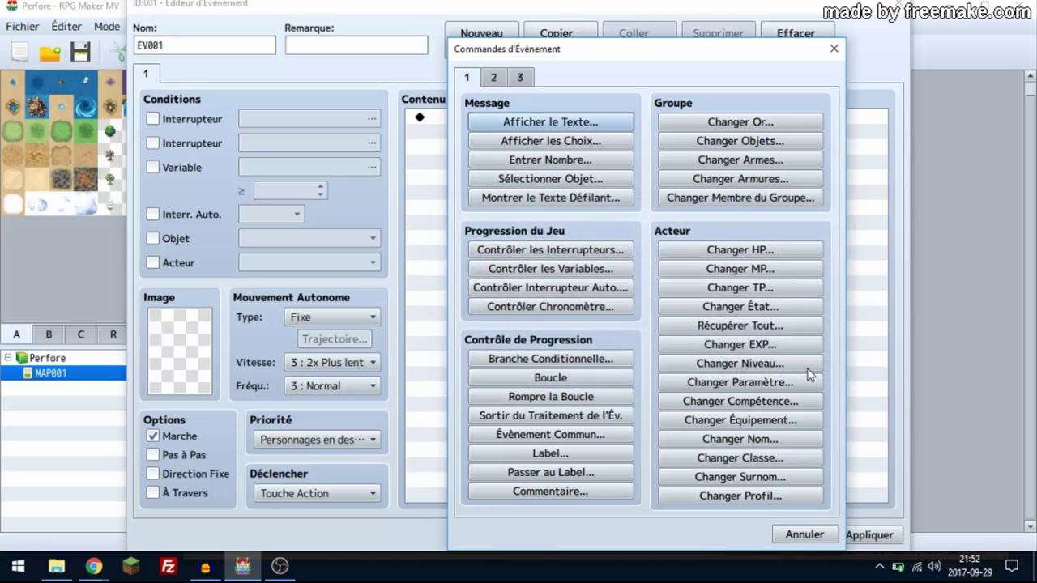
# Inspect the settings of the Input Number, Select Item and Show Scrolling Text commands, closing each without adding it.
pyautogui.click(581, 160)
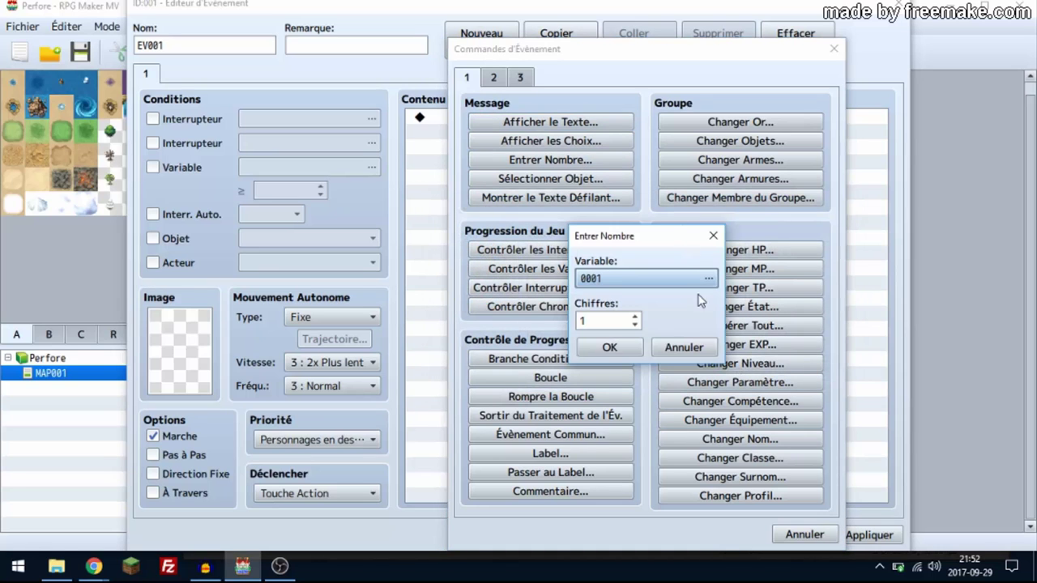
pyautogui.click(712, 236)
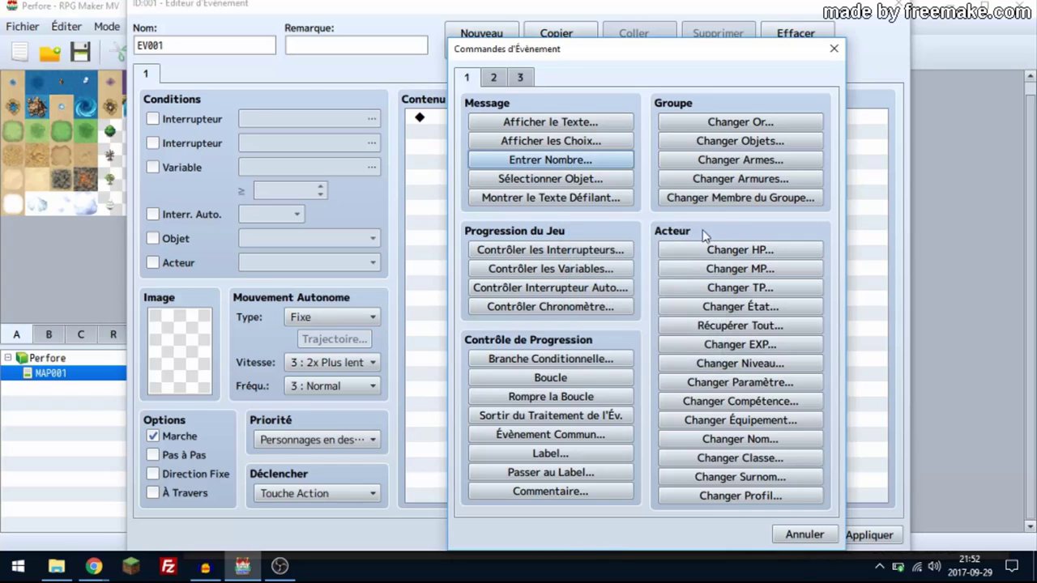
pyautogui.click(565, 178)
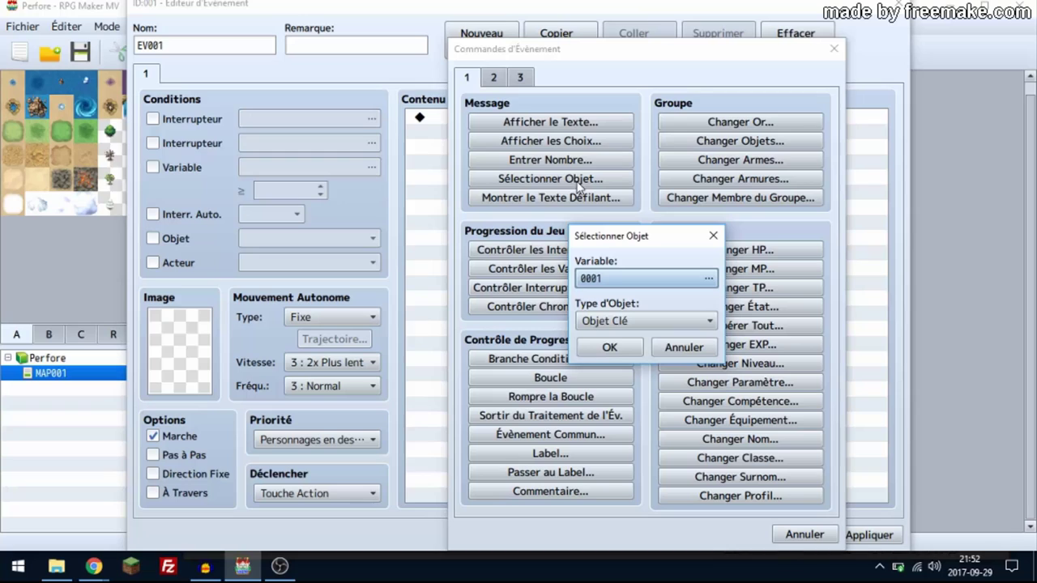
pyautogui.click(712, 236)
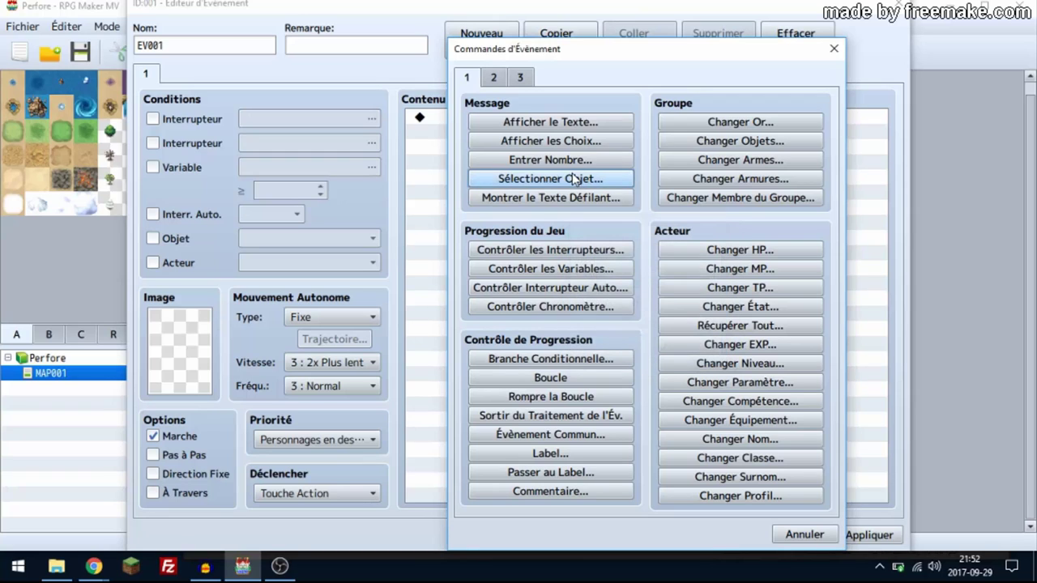
pyautogui.click(583, 198)
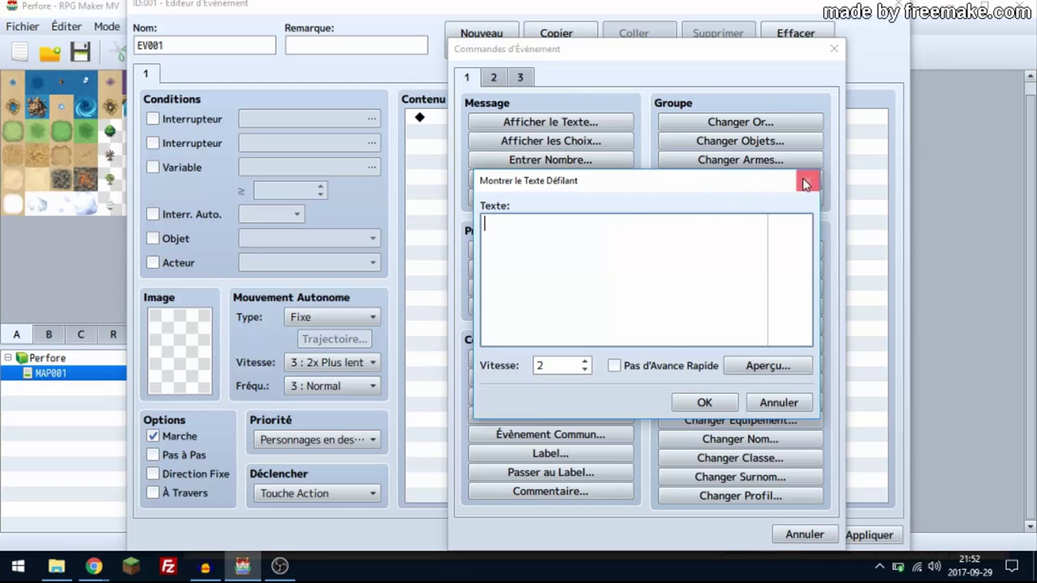
pyautogui.moveTo(753, 189)
pyautogui.mouseDown()
pyautogui.moveTo(768, 260)
pyautogui.moveTo(747, 232)
pyautogui.moveTo(751, 173)
pyautogui.mouseUp()
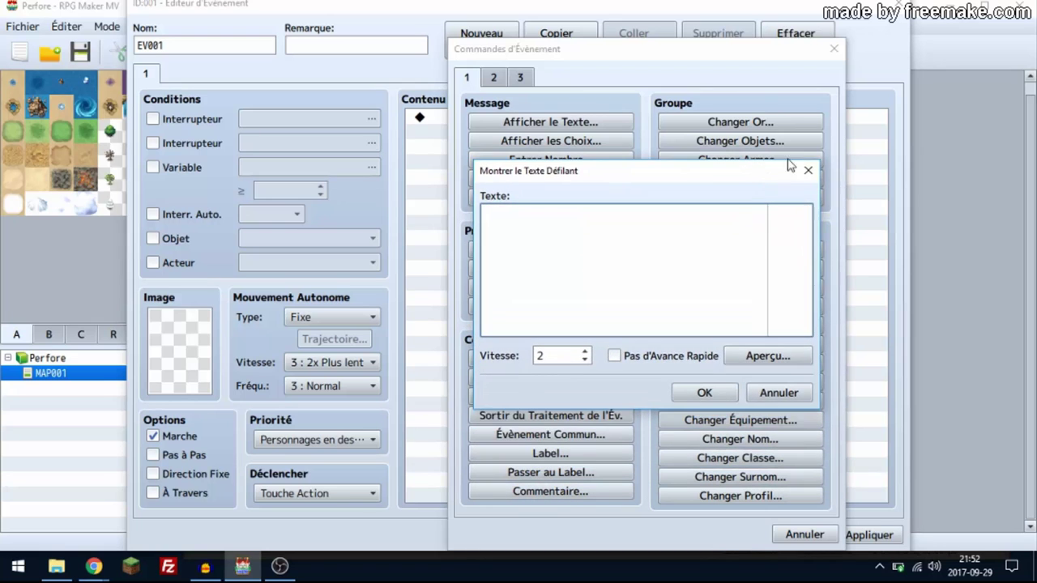
pyautogui.click(812, 171)
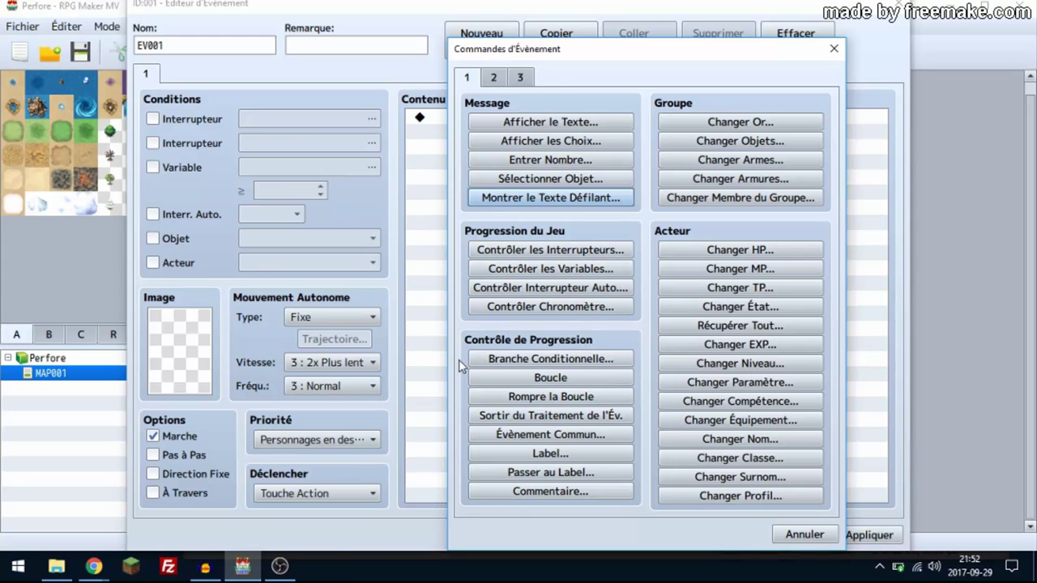
# Review the Conditional Branch condition types through page 4, and cancel the command.
pyautogui.click(629, 364)
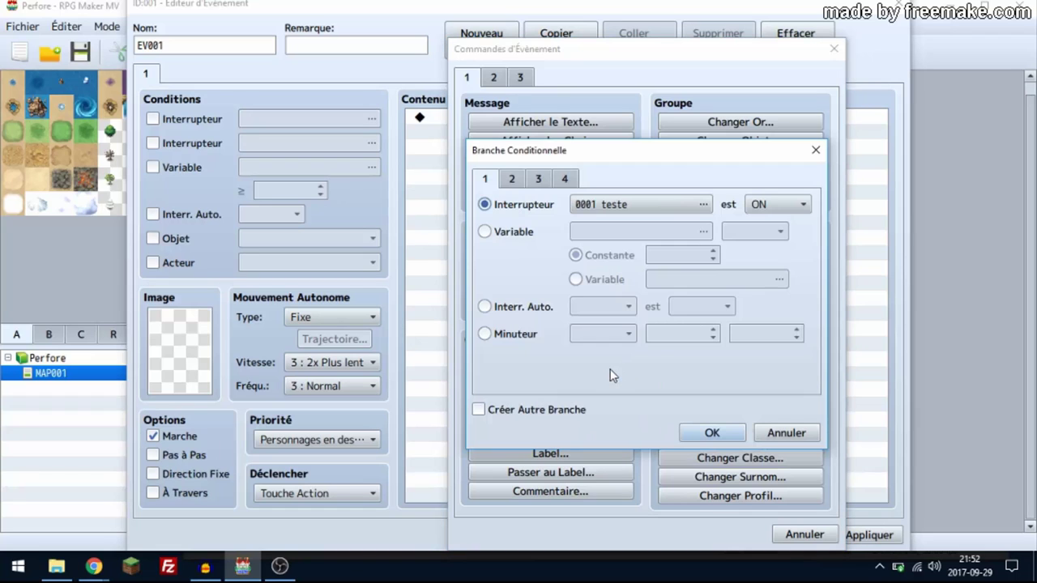
pyautogui.click(538, 179)
pyautogui.click(565, 178)
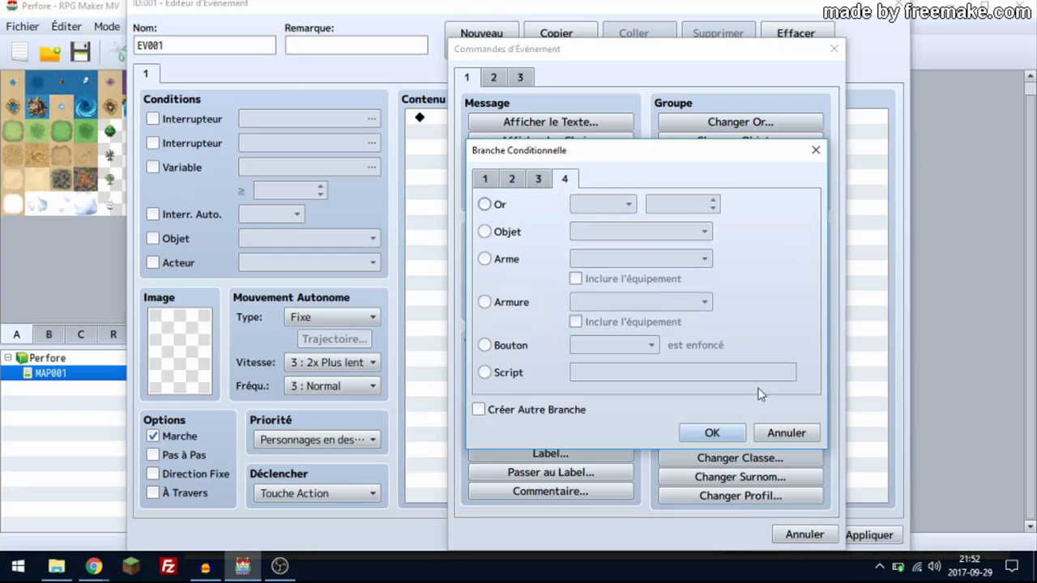
pyautogui.click(770, 431)
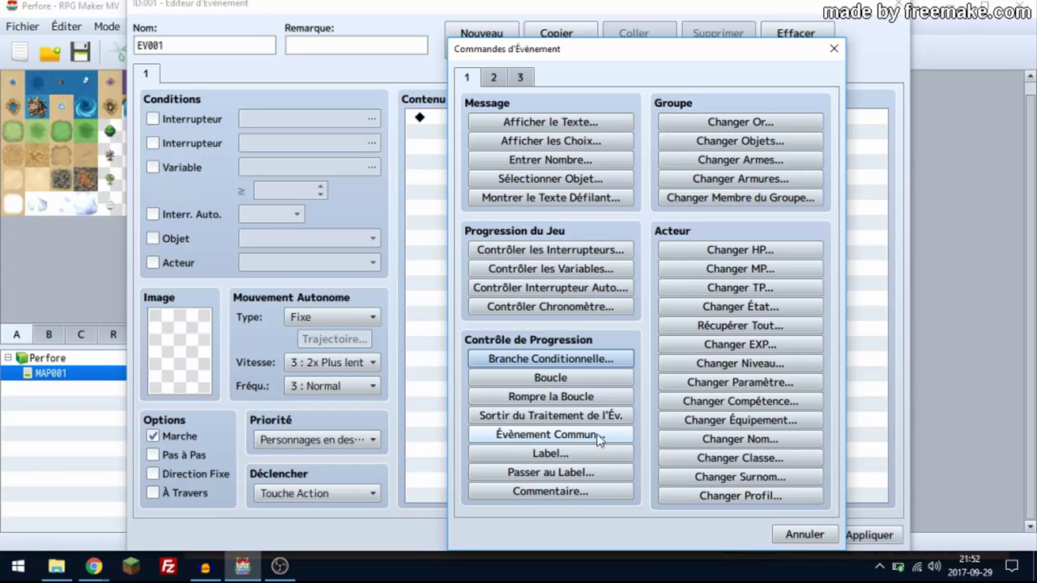
# Inspect the Label, Jump to Label and Comment commands, closing each without adding it.
pyautogui.click(570, 456)
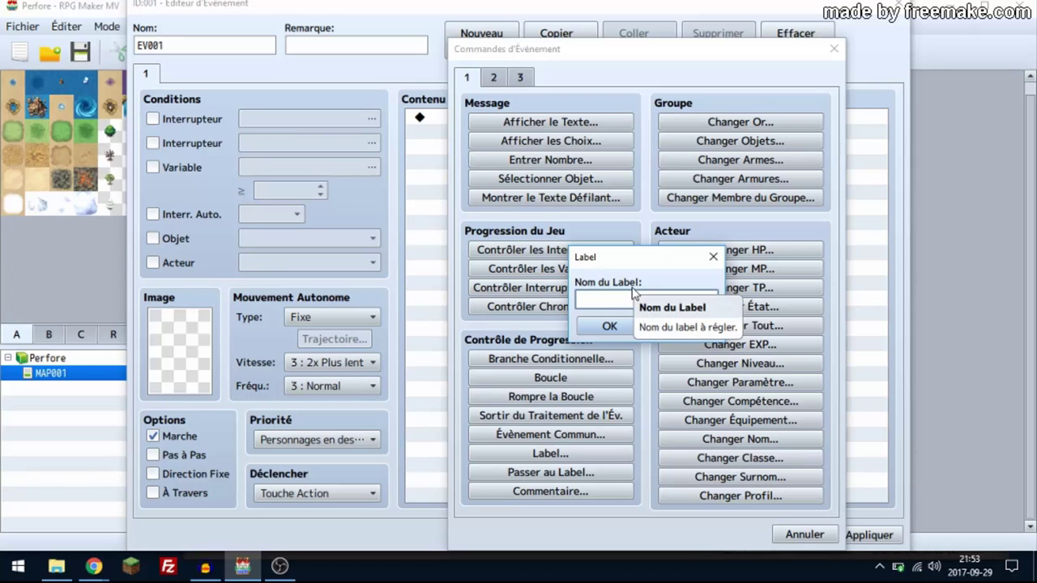
pyautogui.click(713, 256)
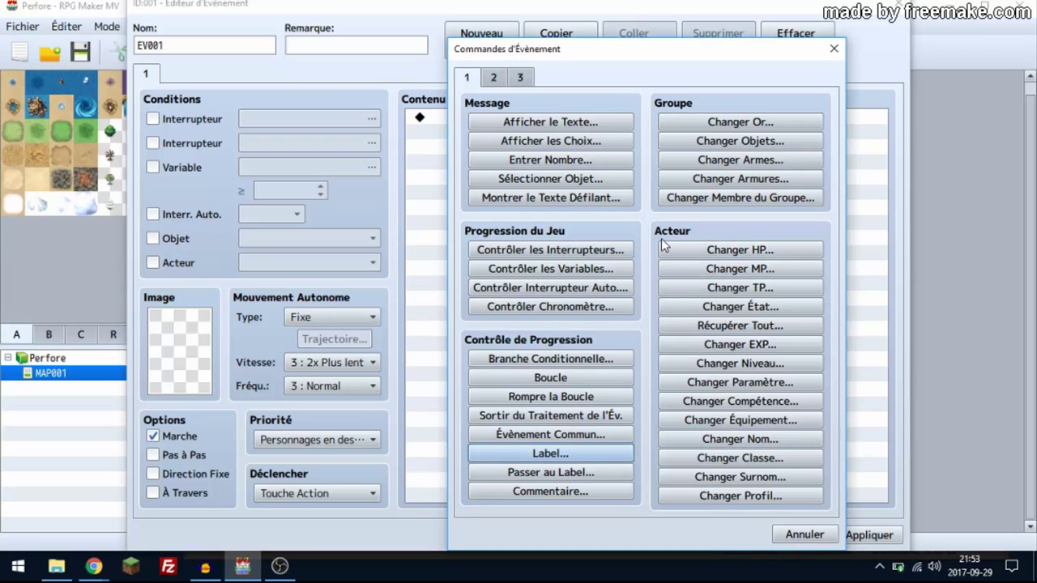
pyautogui.click(591, 474)
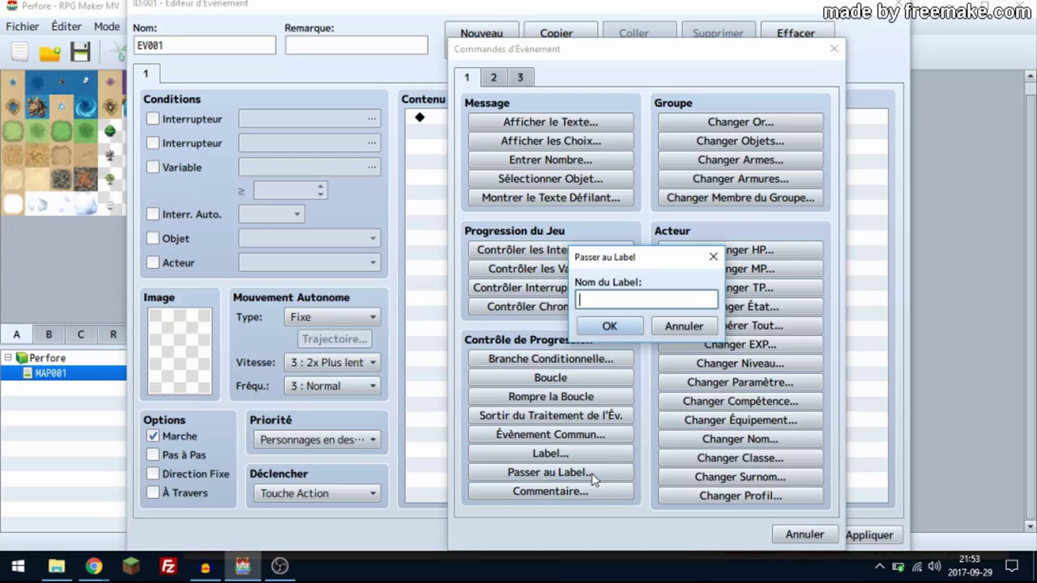
pyautogui.click(713, 257)
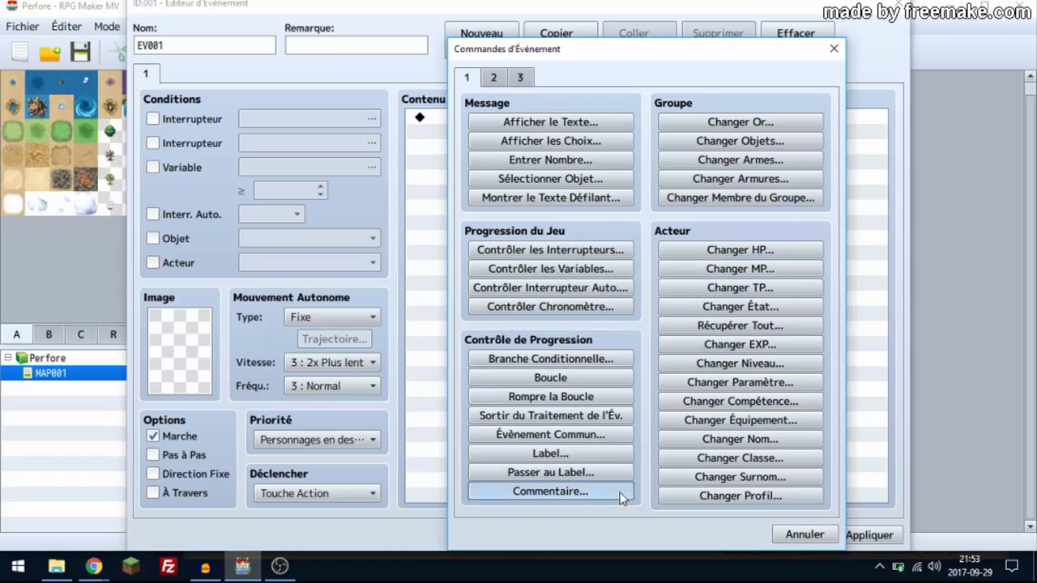
pyautogui.click(622, 491)
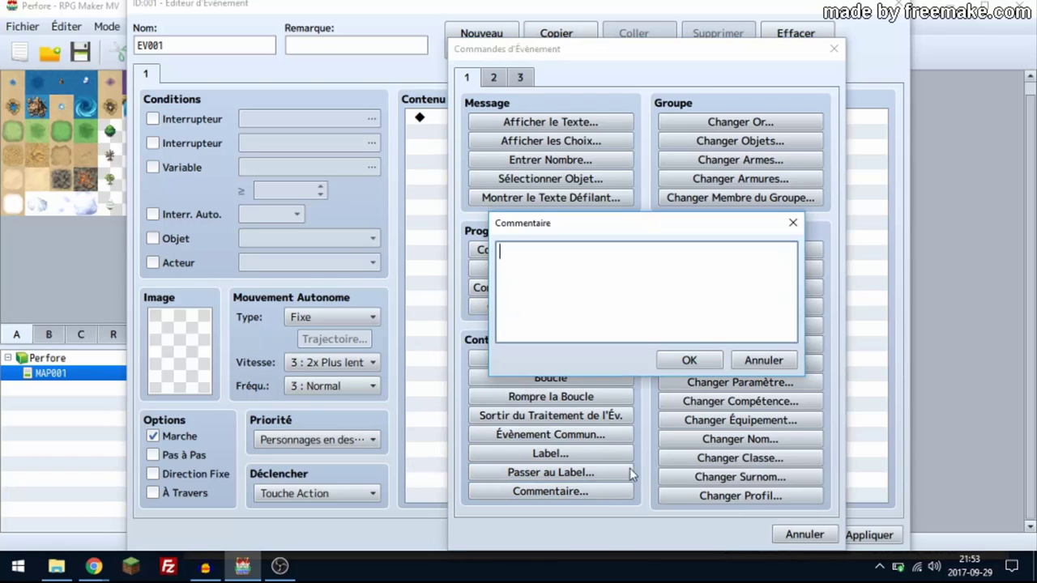
pyautogui.click(764, 362)
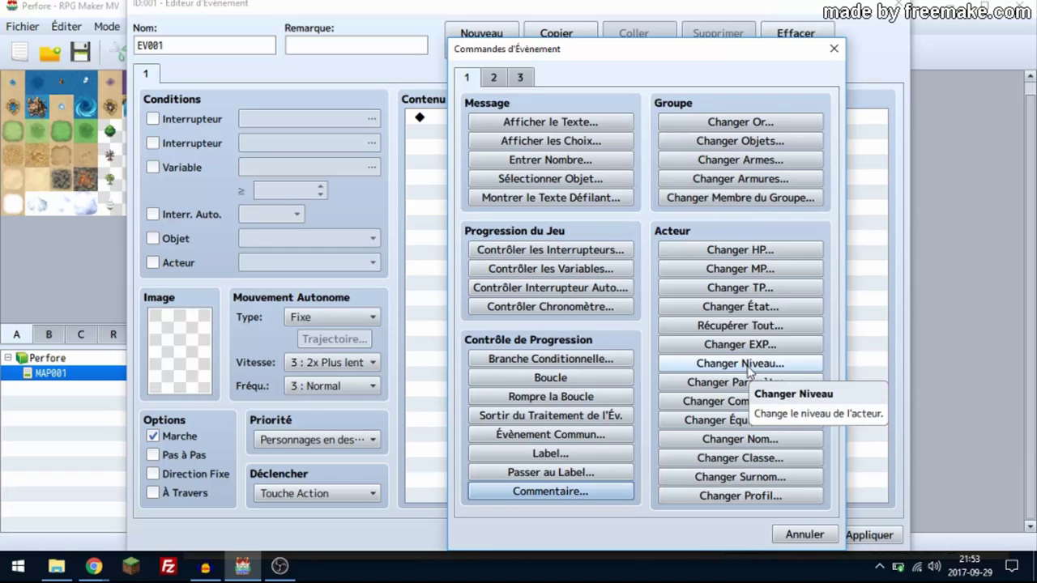
# Add a Comment command reading "ceci est une boucle" to the event contents.
pyautogui.click(589, 492)
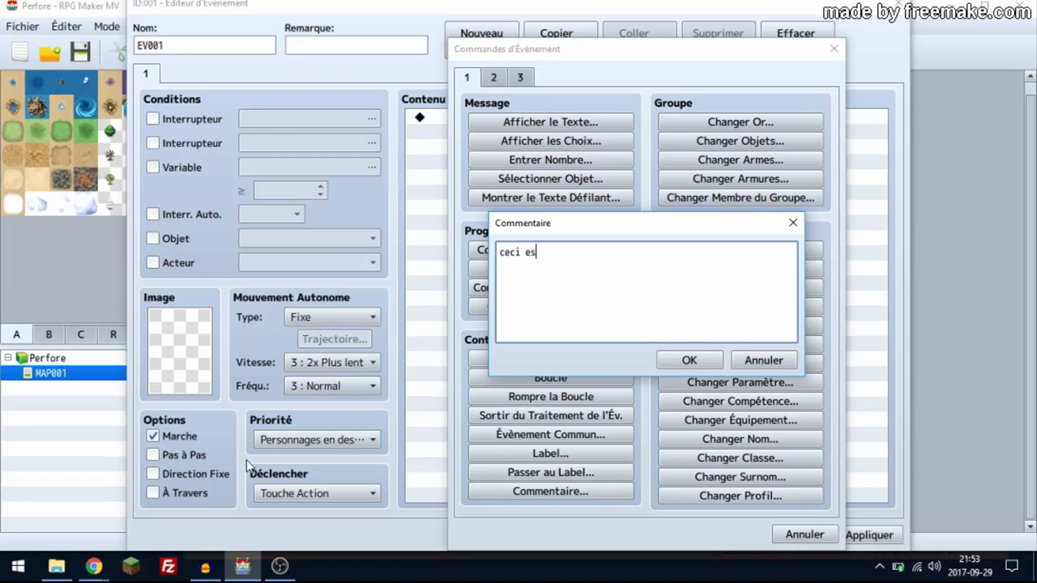
pyautogui.write('ne boucle')
pyautogui.click(687, 360)
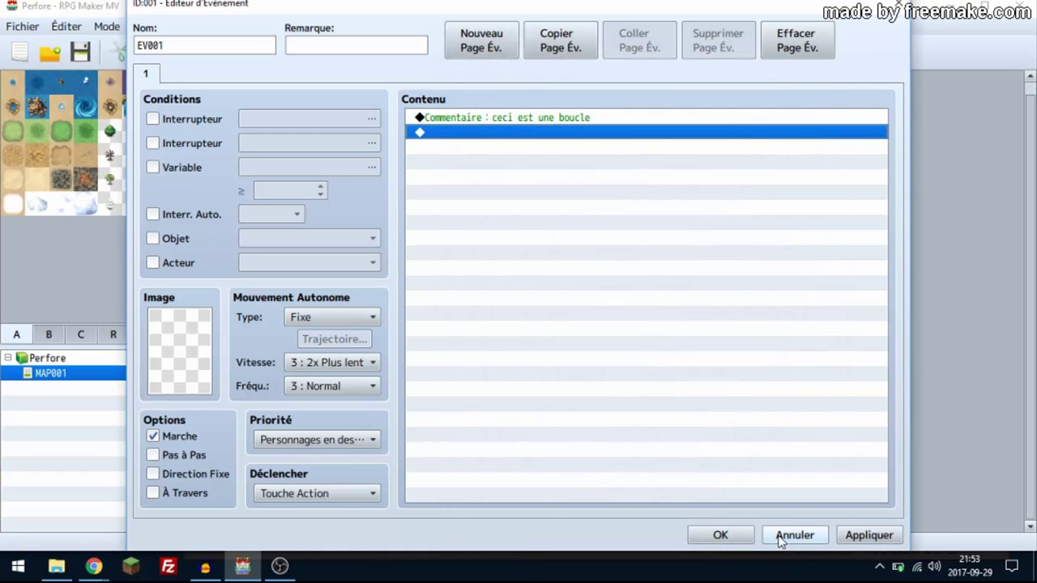
# Open a new command at the comment line and inspect the Change Gold settings, closing them without adding the command.
pyautogui.click(535, 120)
pyautogui.press('Insert')
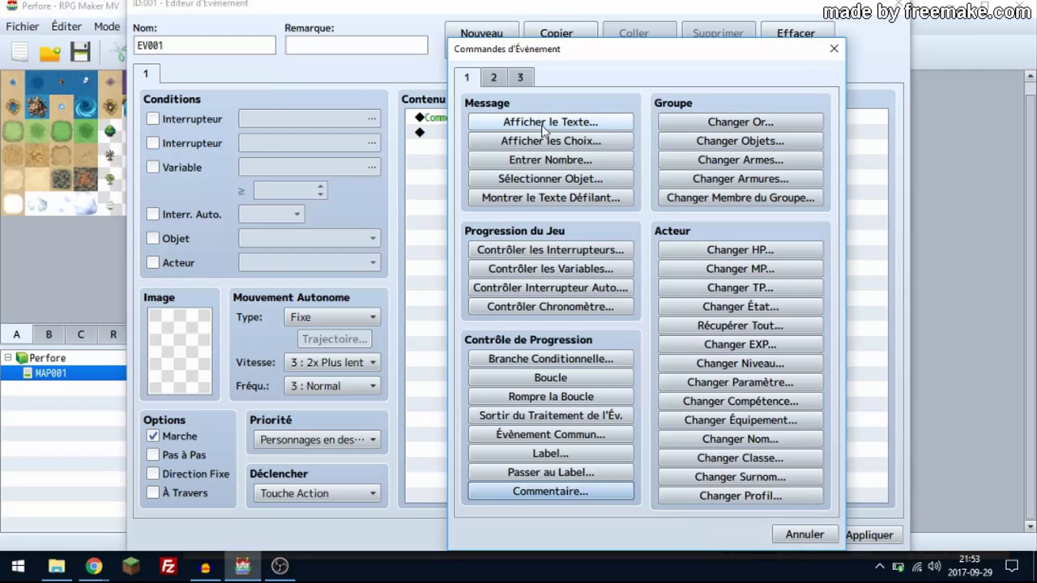
pyautogui.click(813, 126)
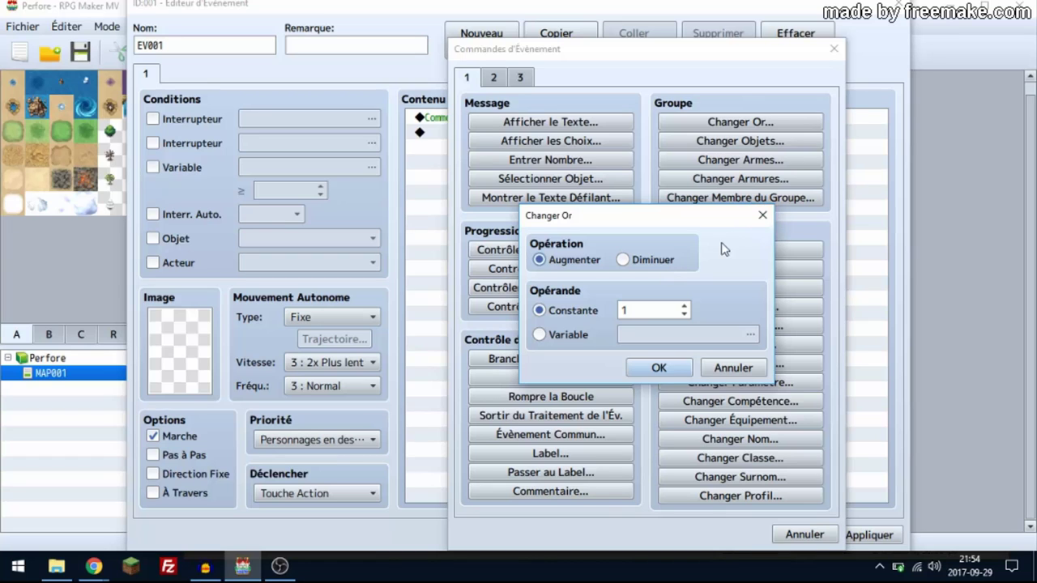
pyautogui.click(763, 216)
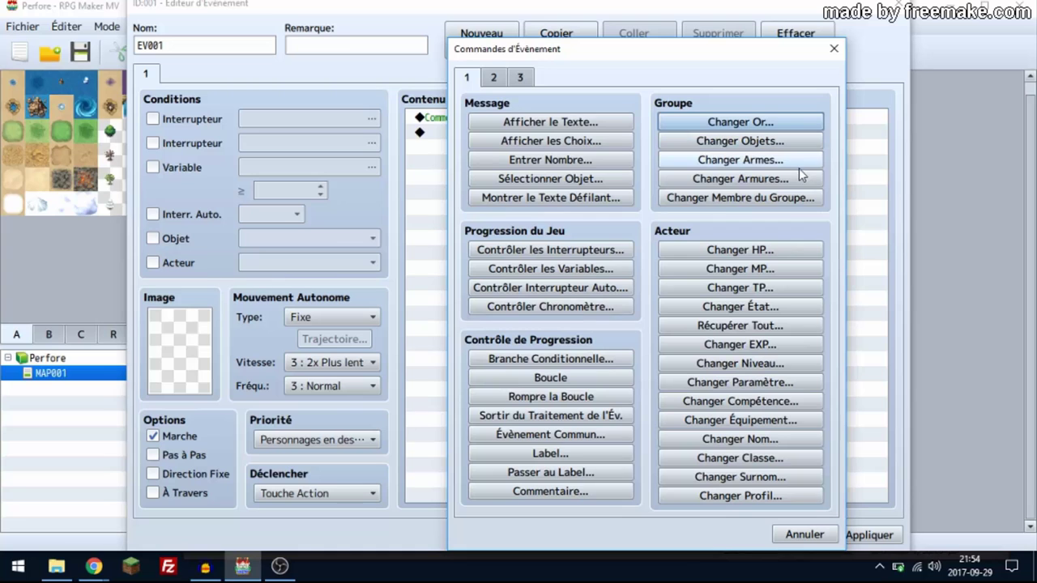
# Check the Transfer Player command, trying out destination tiles on MAP001, and cancel both the location and the command.
pyautogui.click(495, 78)
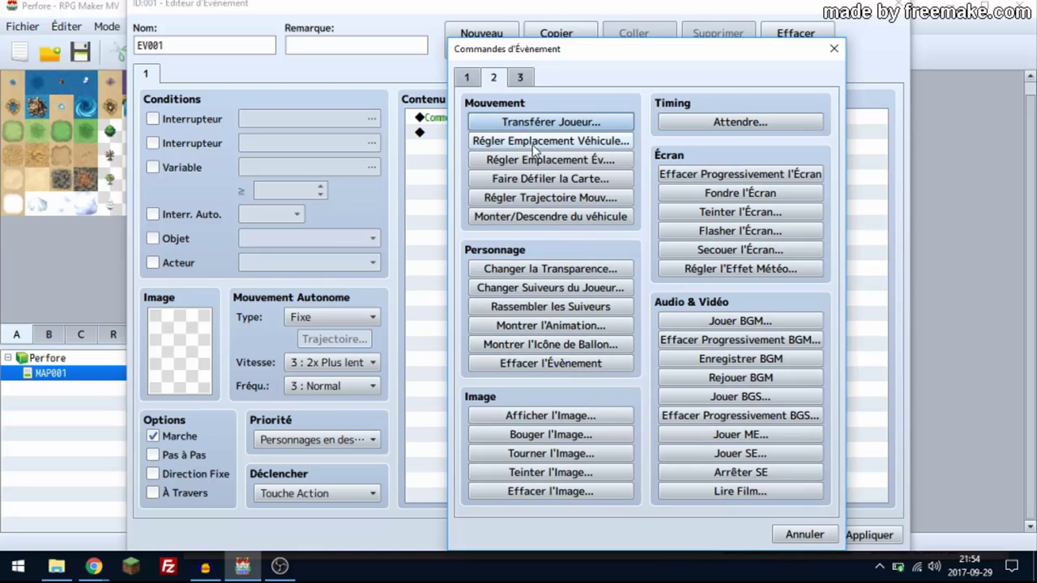
pyautogui.click(618, 123)
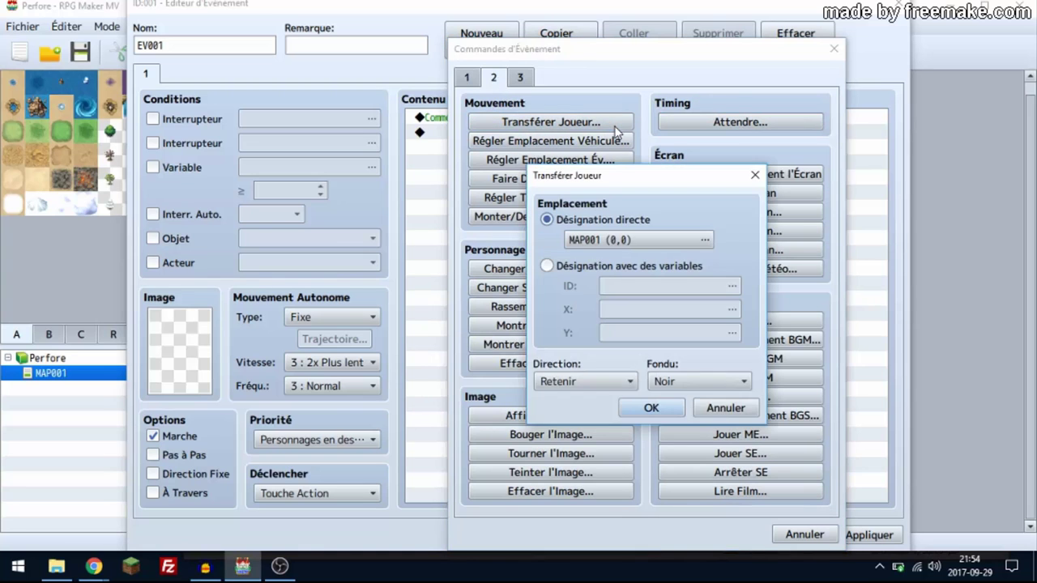
pyautogui.click(615, 240)
pyautogui.click(996, 538)
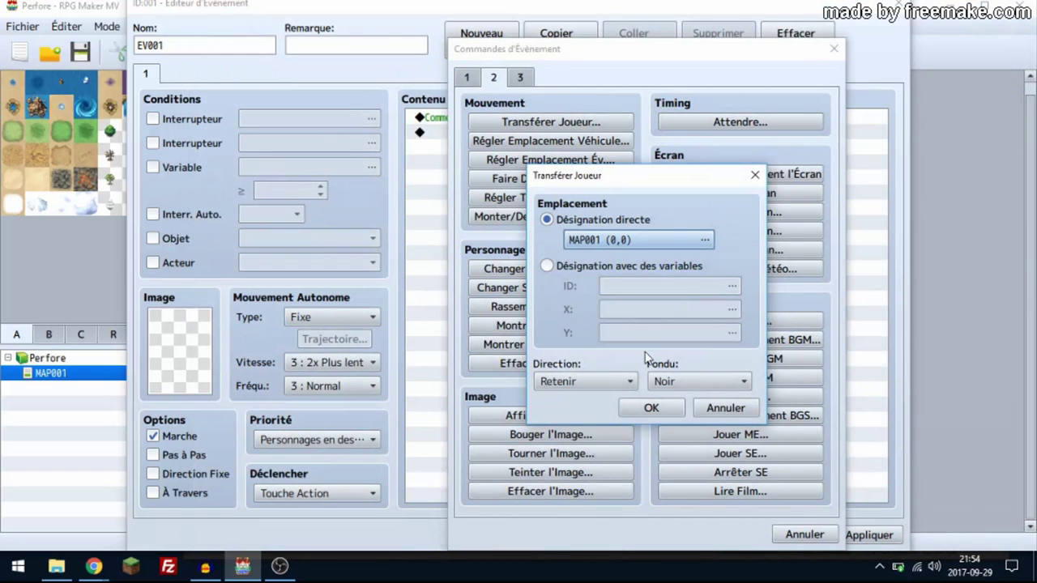
pyautogui.click(682, 241)
pyautogui.click(553, 78)
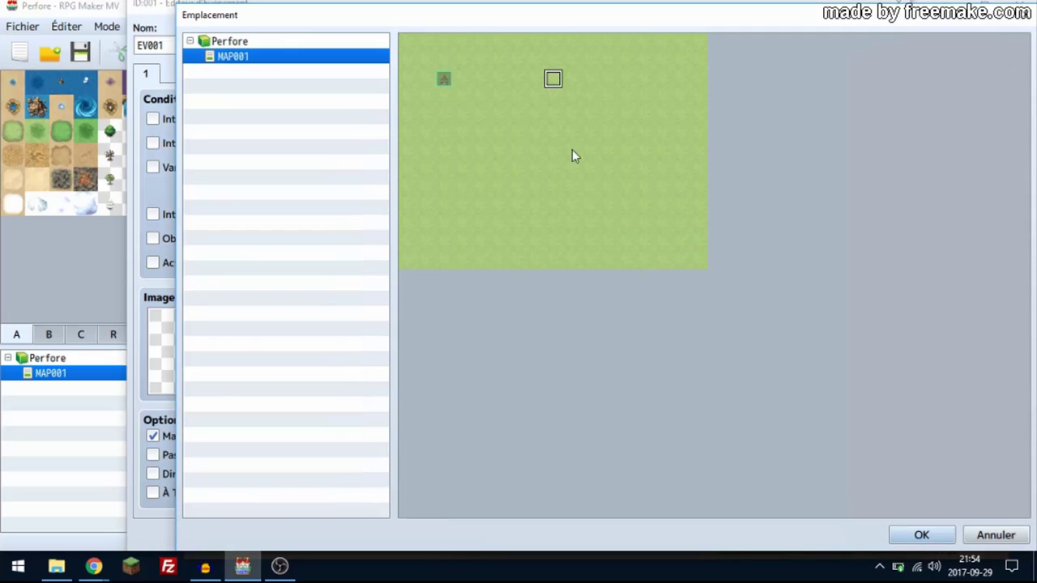
pyautogui.click(620, 172)
pyautogui.click(993, 536)
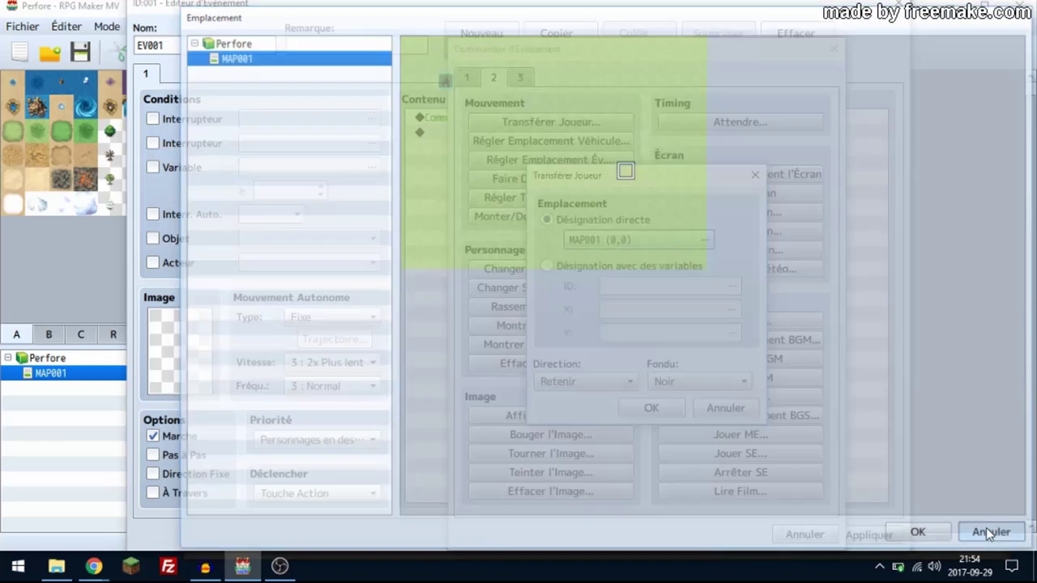
pyautogui.click(725, 408)
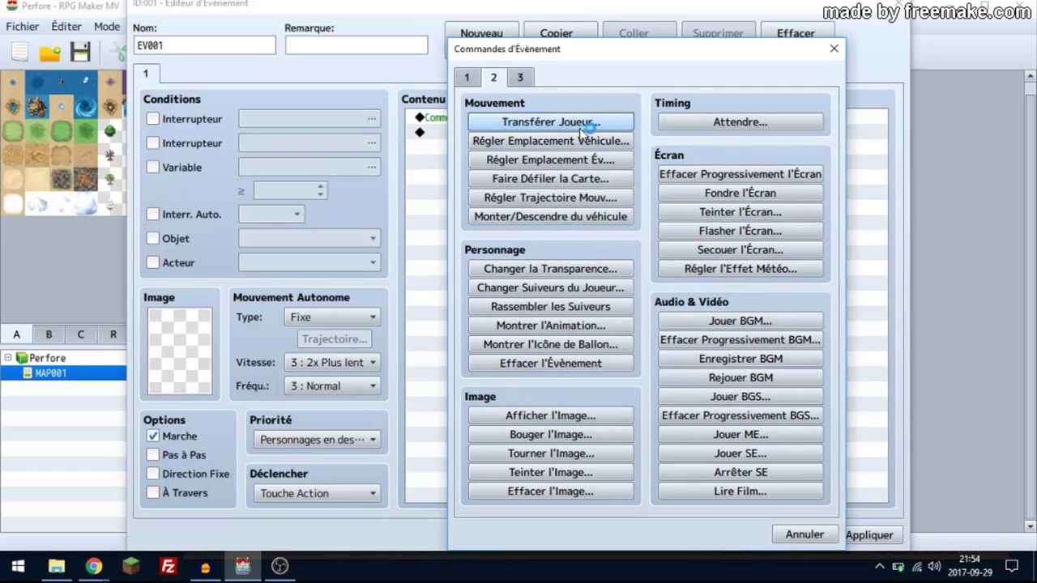
# Inspect the settings of the Set Event Location, Show Balloon Icon and Play Movie commands, closing each without adding it.
pyautogui.click(609, 166)
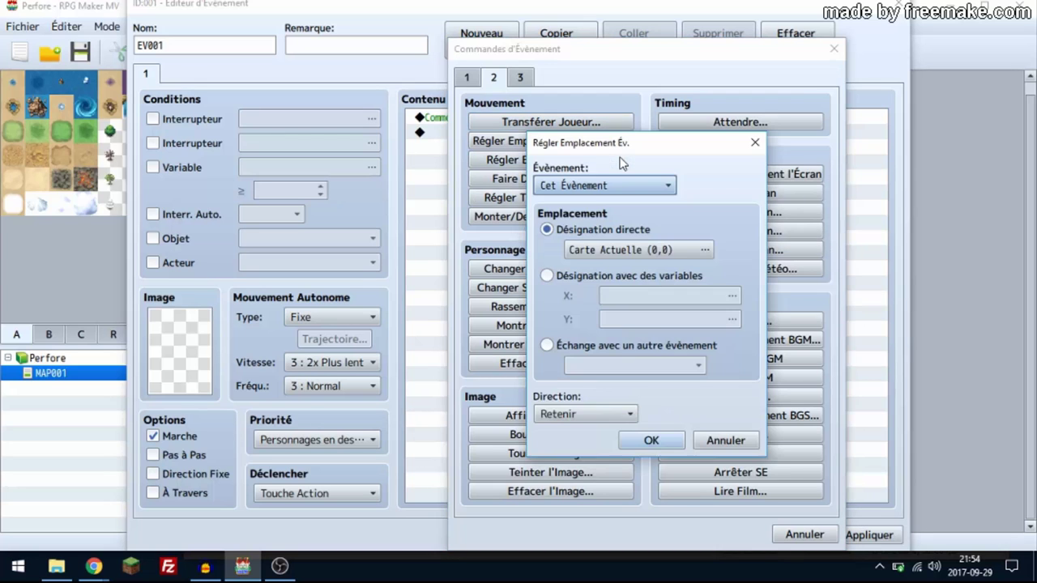
pyautogui.click(755, 144)
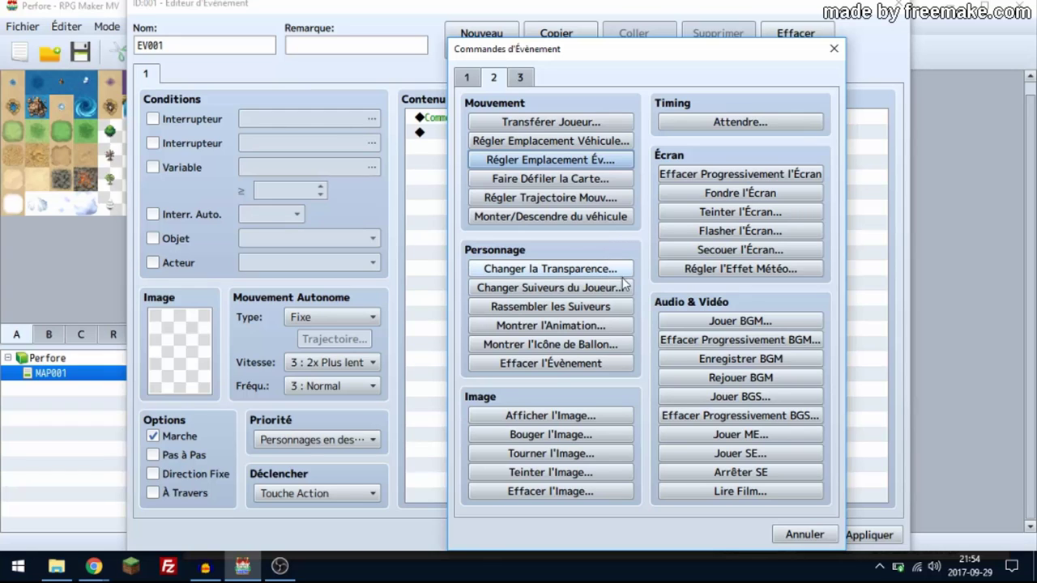
pyautogui.click(604, 344)
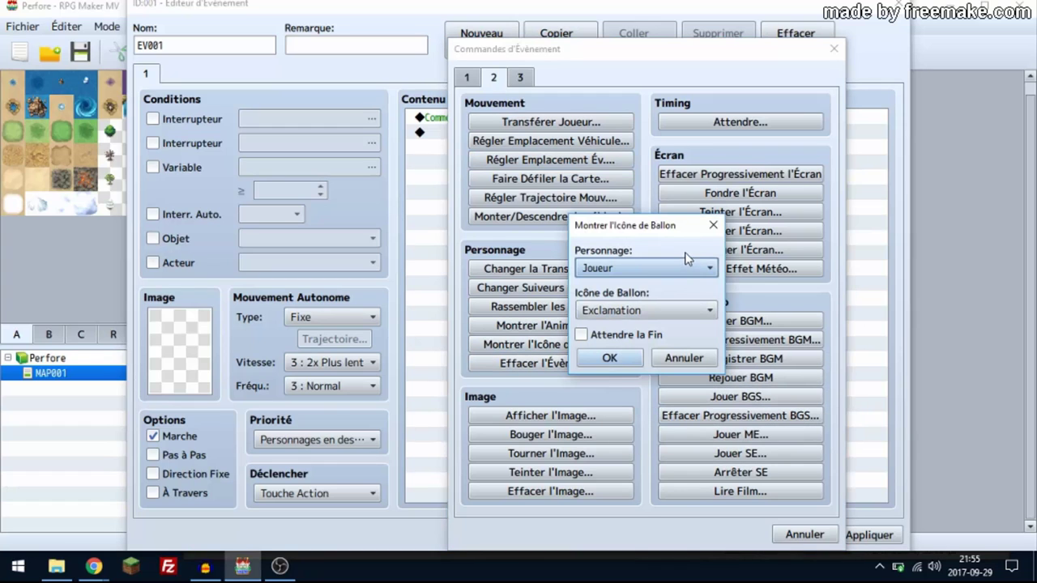
pyautogui.click(713, 224)
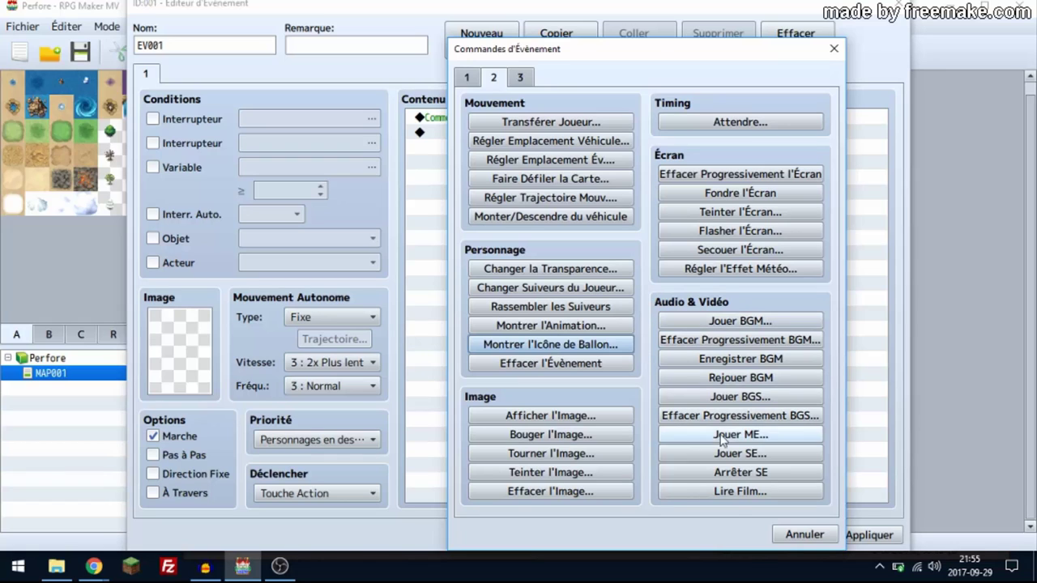
pyautogui.click(731, 493)
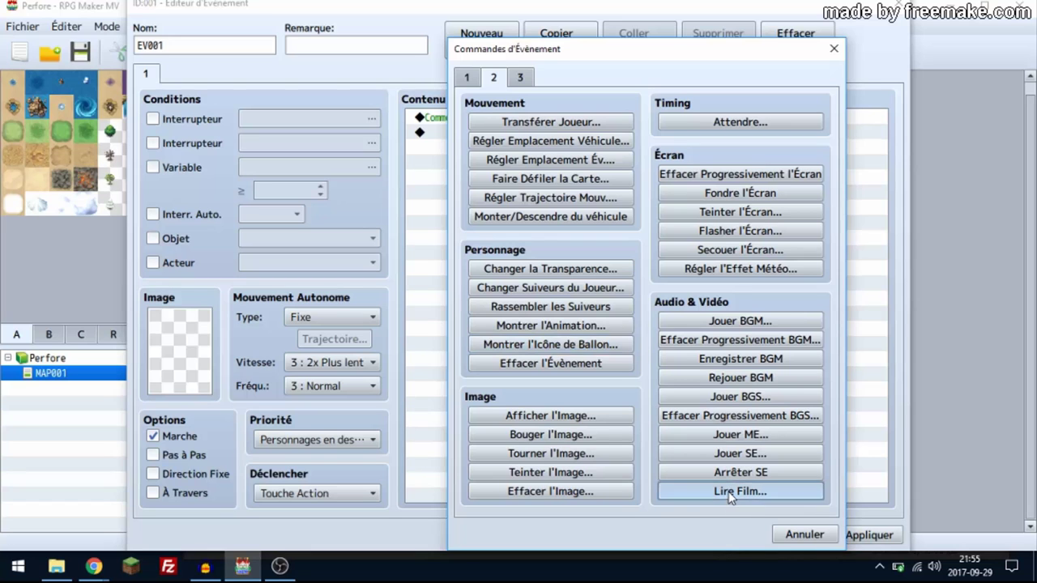
pyautogui.click(703, 387)
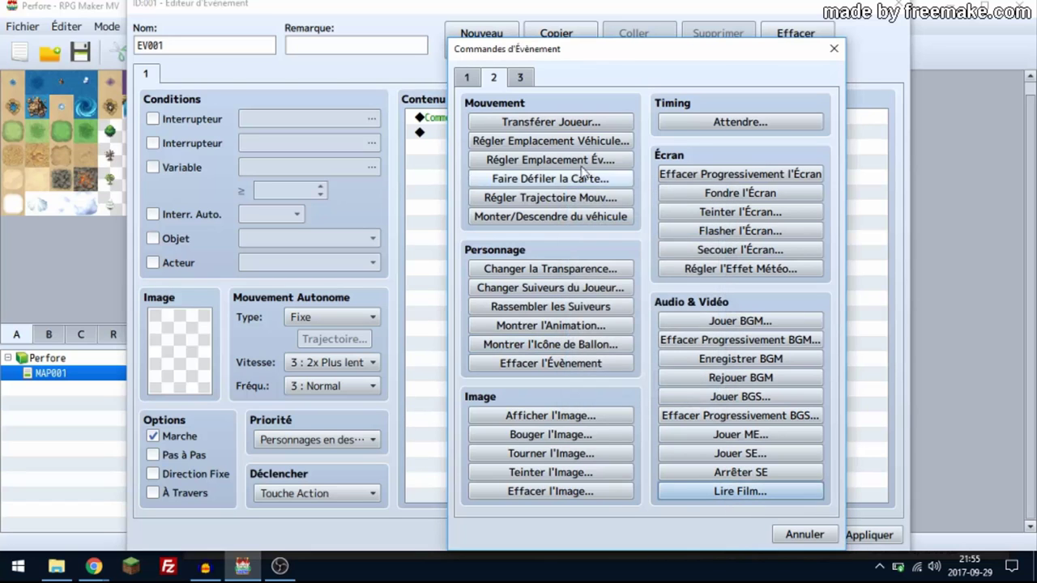
# Preview several Change Parallax background images, including Mountains4 and DarkSpace2, and cancel the image selection.
pyautogui.click(523, 78)
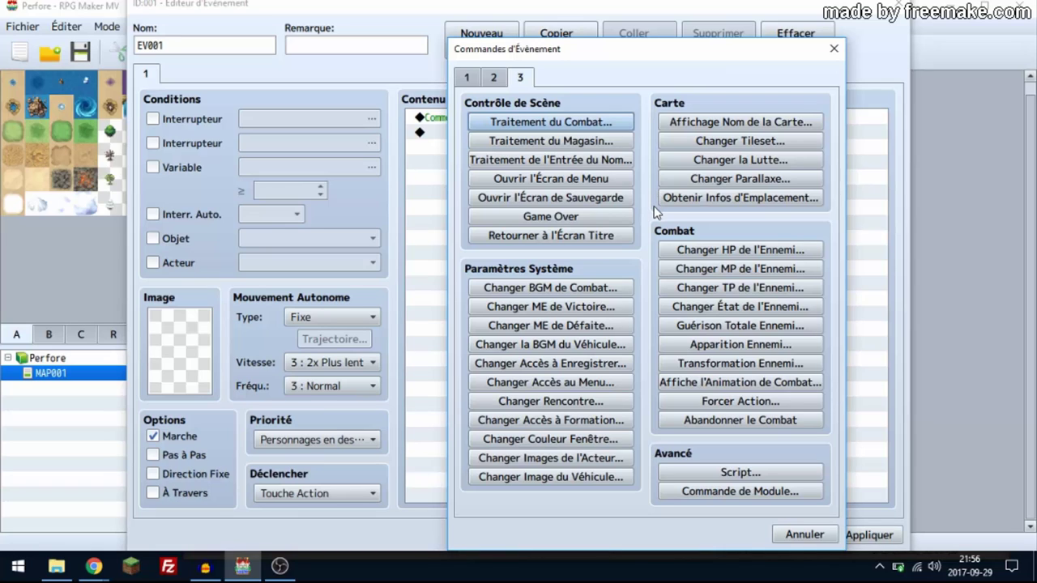
pyautogui.click(699, 181)
pyautogui.click(705, 262)
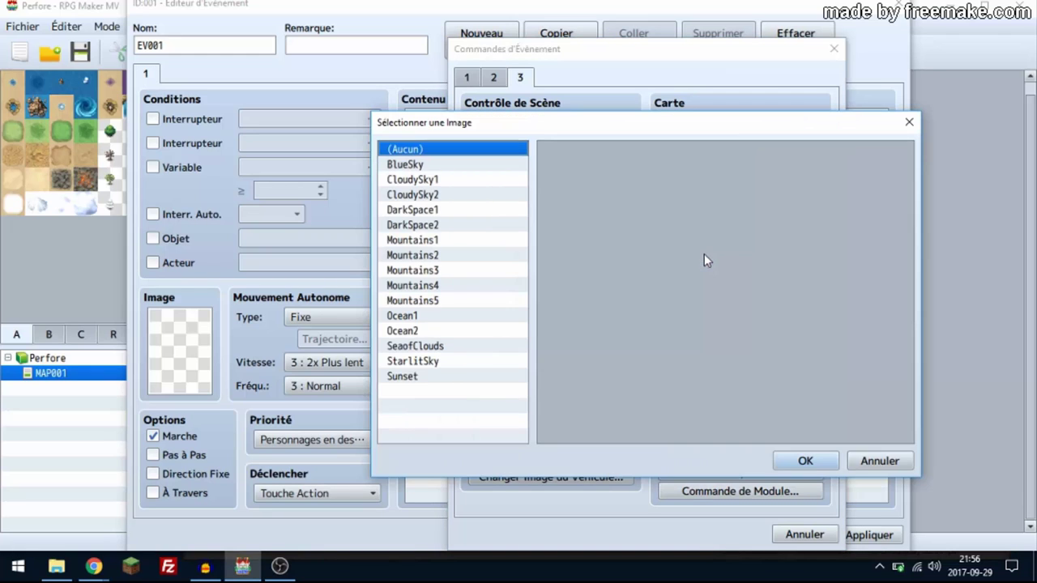
pyautogui.click(512, 256)
pyautogui.click(478, 287)
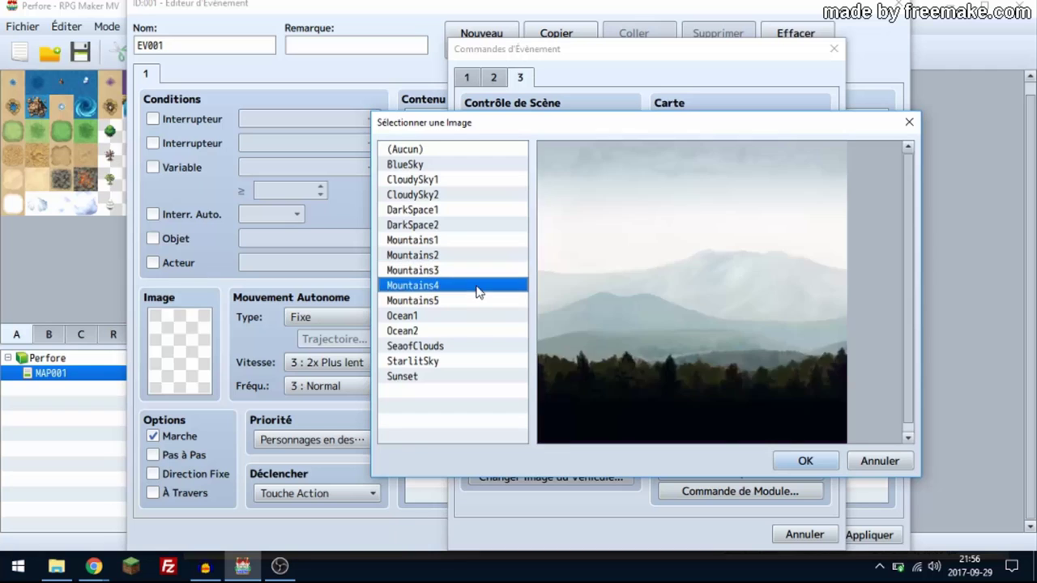
pyautogui.click(470, 329)
pyautogui.click(469, 270)
pyautogui.click(458, 227)
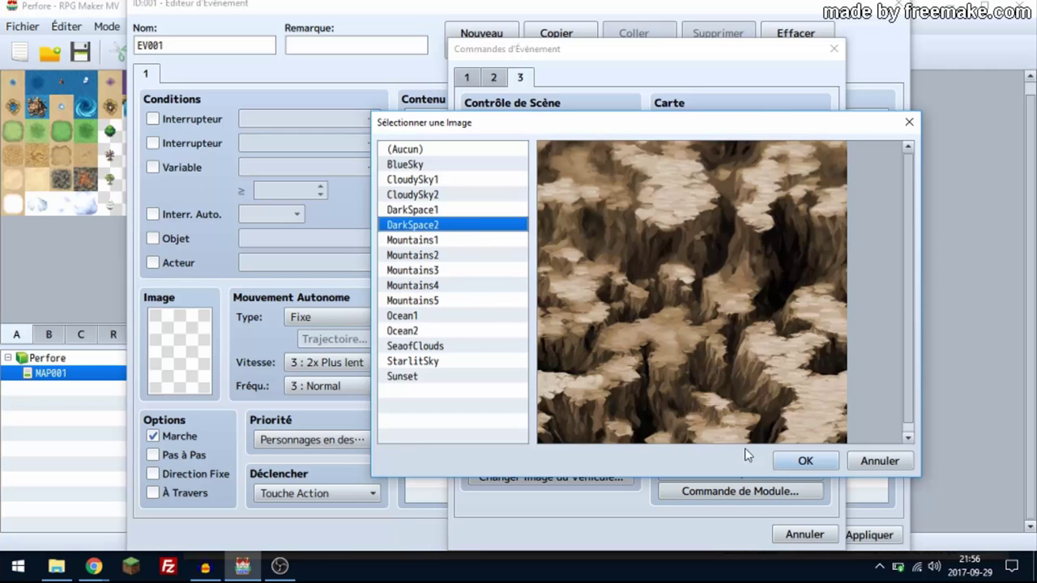
pyautogui.click(873, 460)
# Inspect the Get Location Info command with its variable selector and the Script command, closing both without adding them.
pyautogui.click(729, 202)
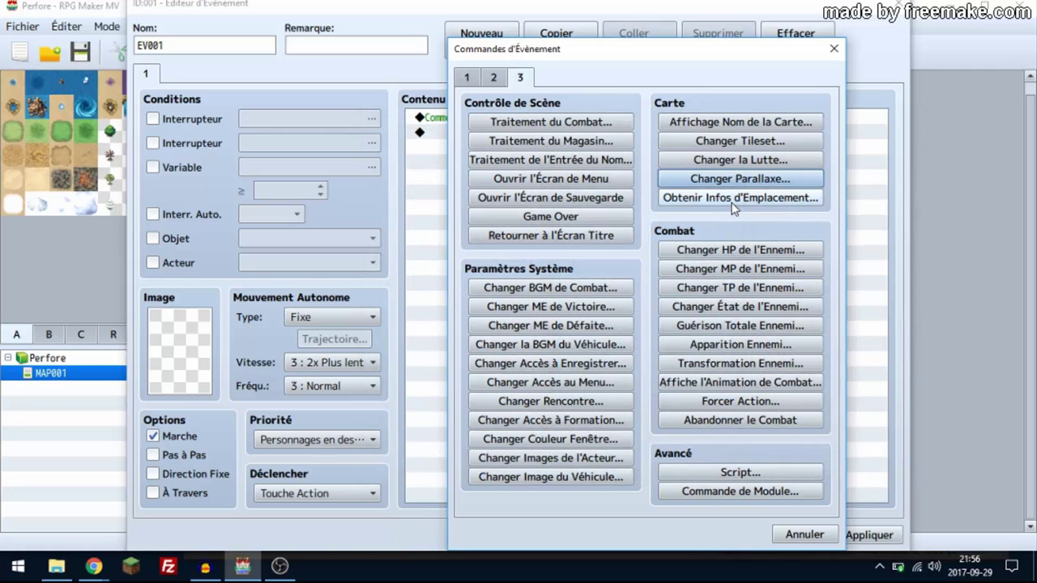
pyautogui.click(732, 203)
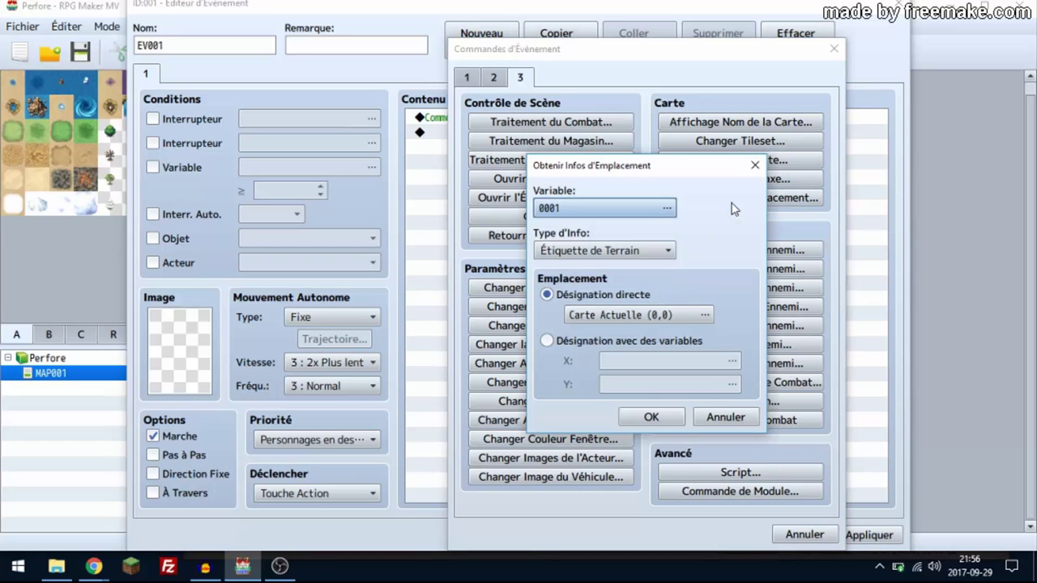
pyautogui.click(755, 164)
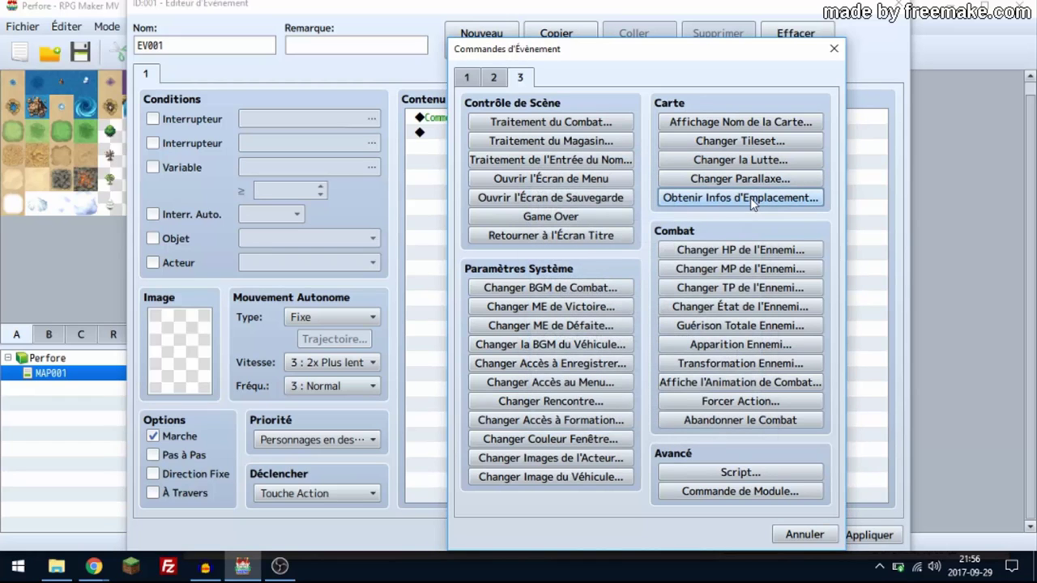
pyautogui.click(750, 199)
pyautogui.click(667, 208)
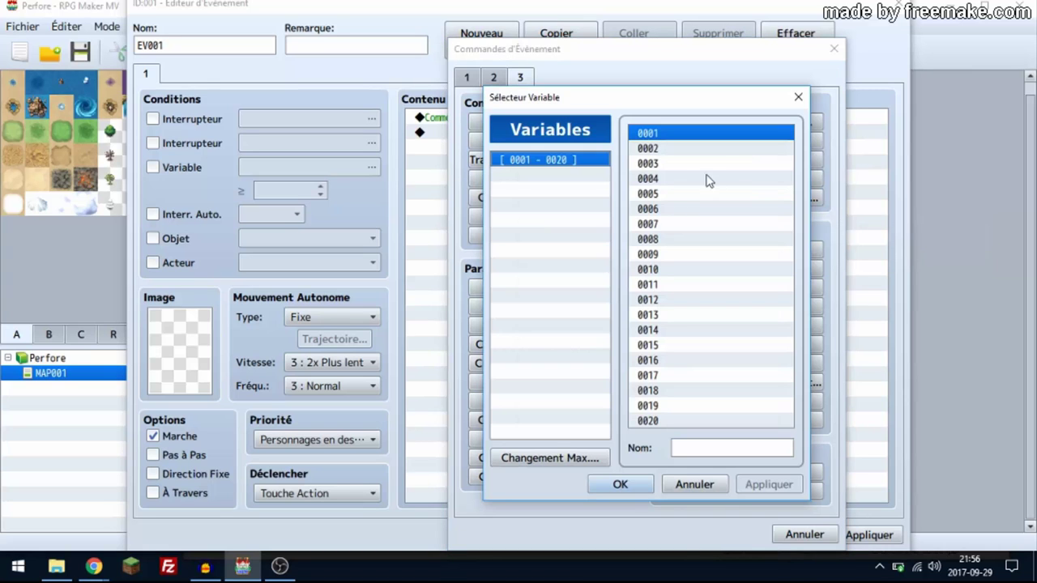
pyautogui.click(799, 98)
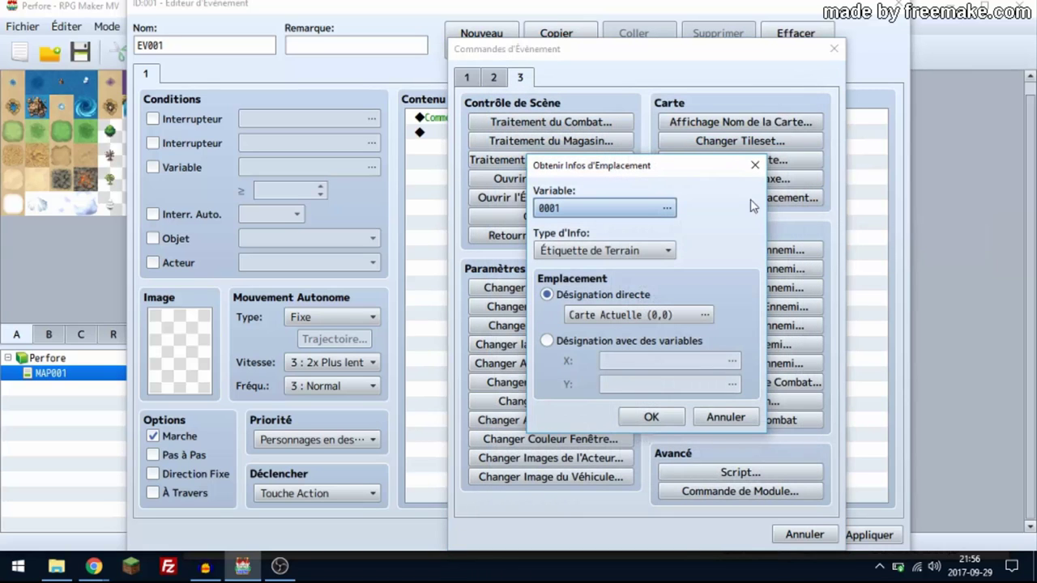
pyautogui.click(755, 164)
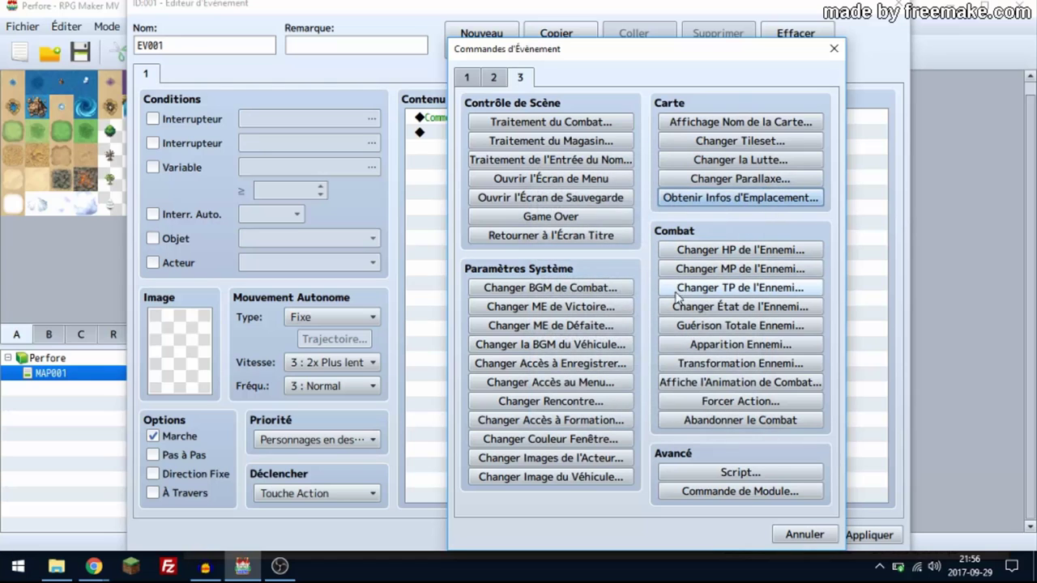
pyautogui.click(663, 477)
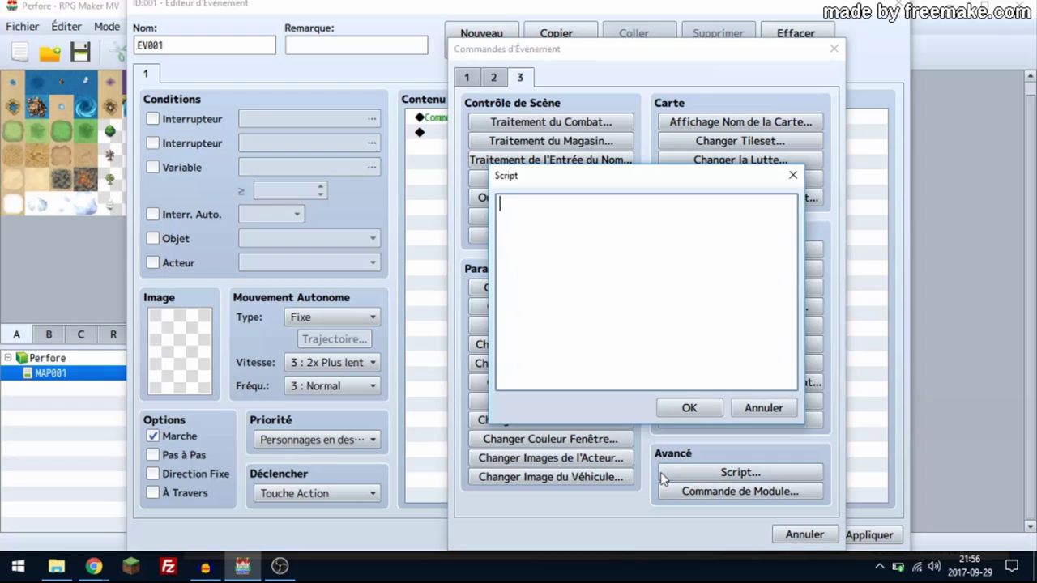
pyautogui.click(758, 409)
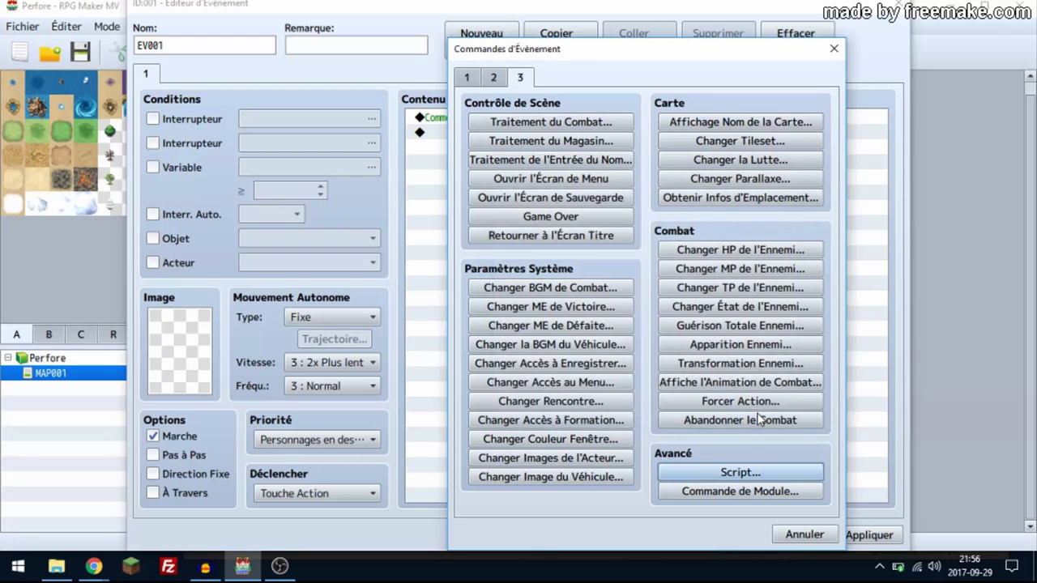
# Check the Plugin Command event command, closing it, the command list and the EV001 event editor without adding anything.
pyautogui.click(737, 491)
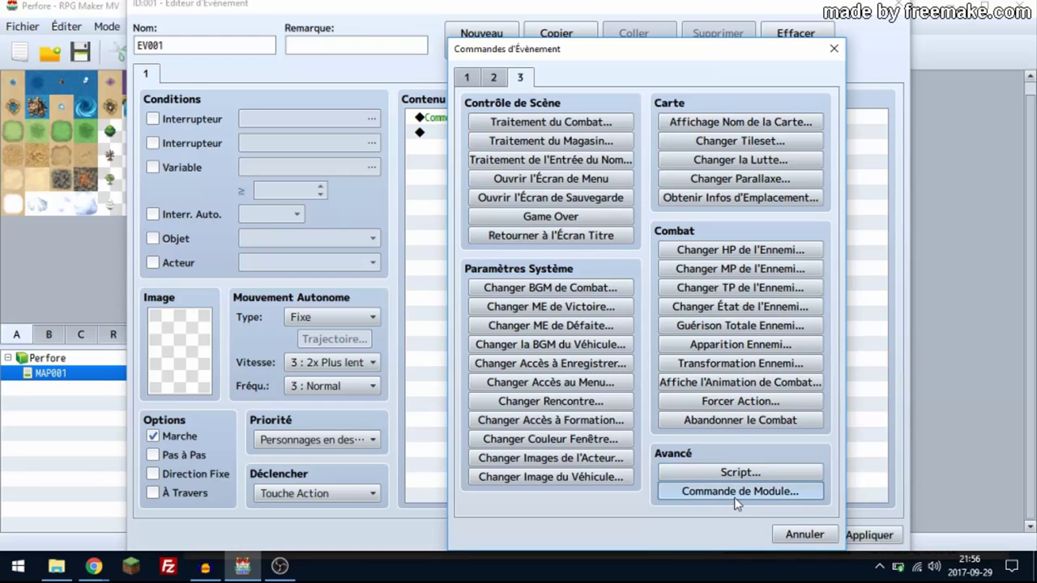
pyautogui.press('Escape')
pyautogui.click(787, 533)
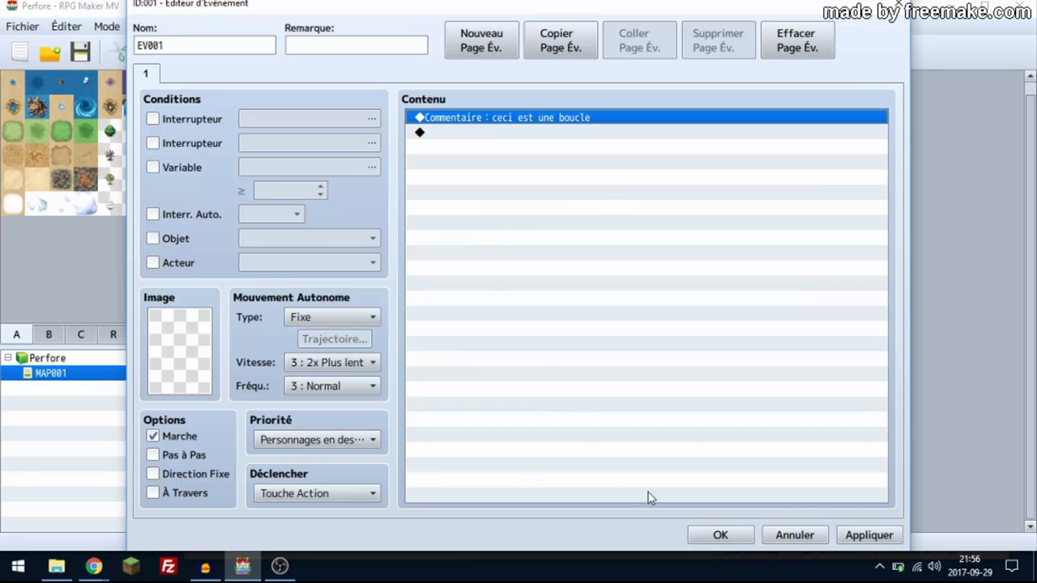
pyautogui.click(794, 536)
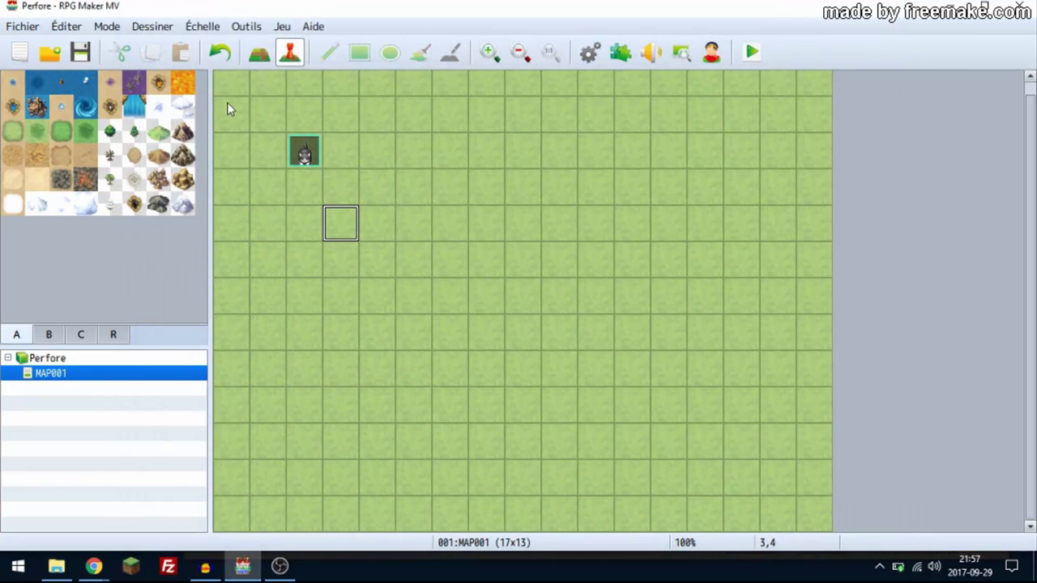
pyautogui.click(207, 29)
pyautogui.moveTo(274, 30)
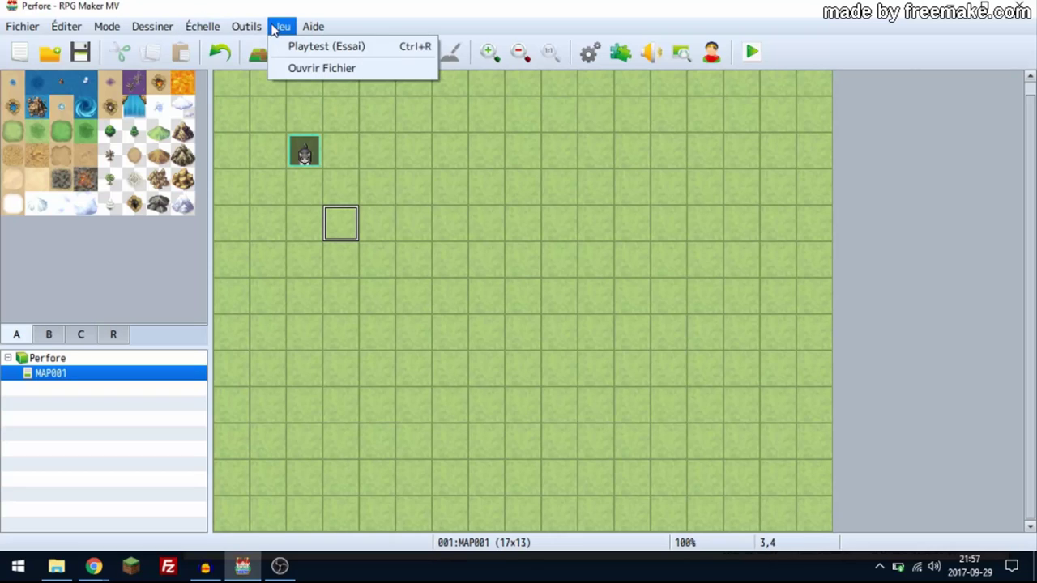
pyautogui.moveTo(239, 30)
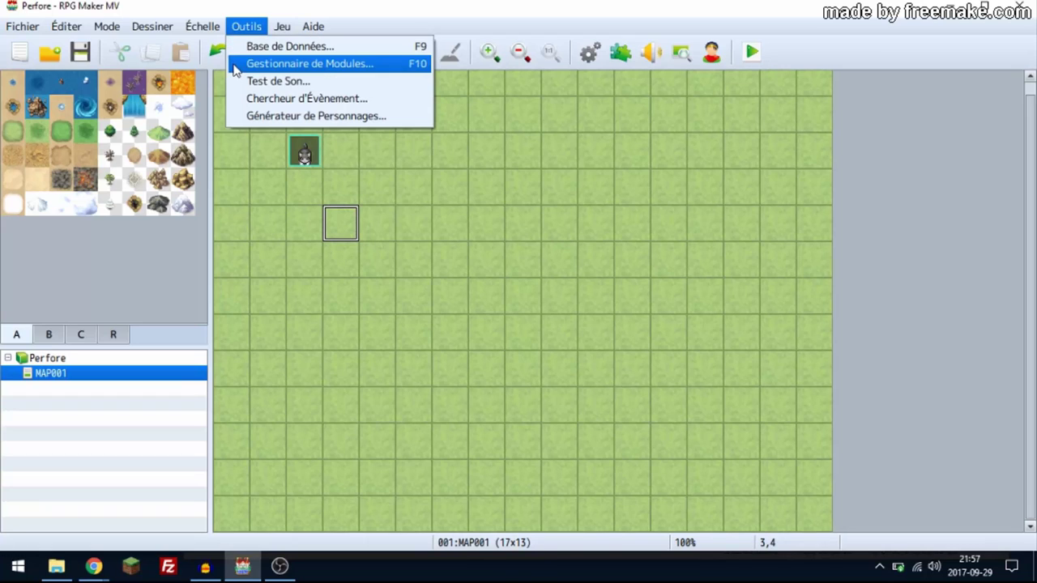
pyautogui.click(243, 118)
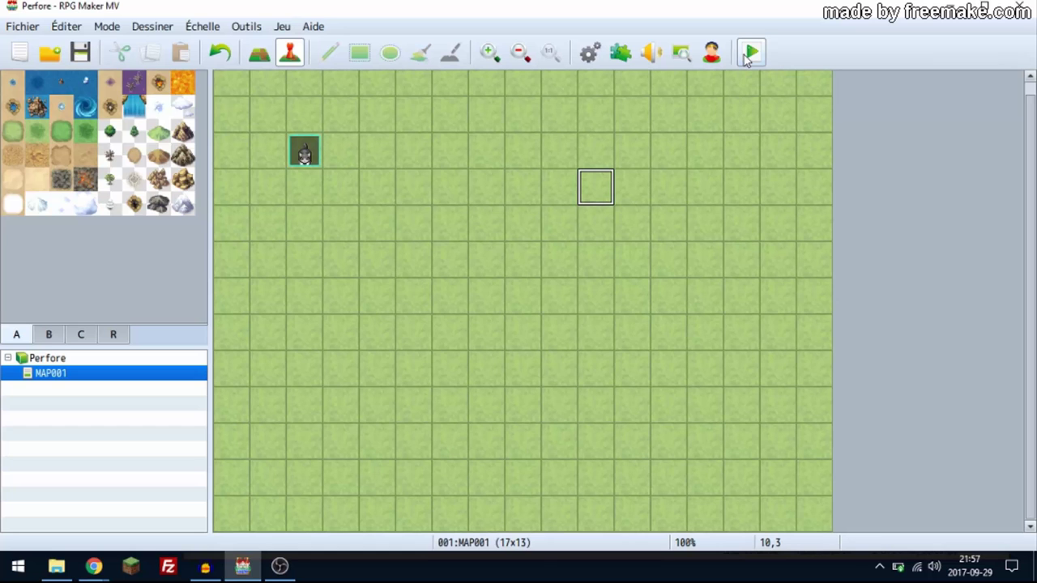
# Start a playtest of the Perfore game and open the options from its title screen.
pyautogui.click(749, 57)
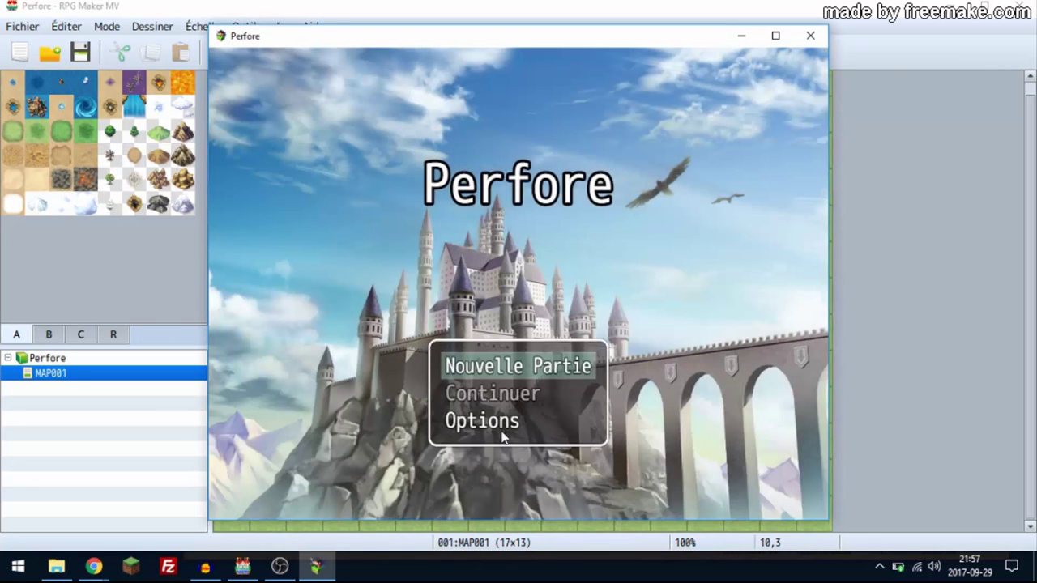
pyautogui.click(500, 423)
pyautogui.click(497, 426)
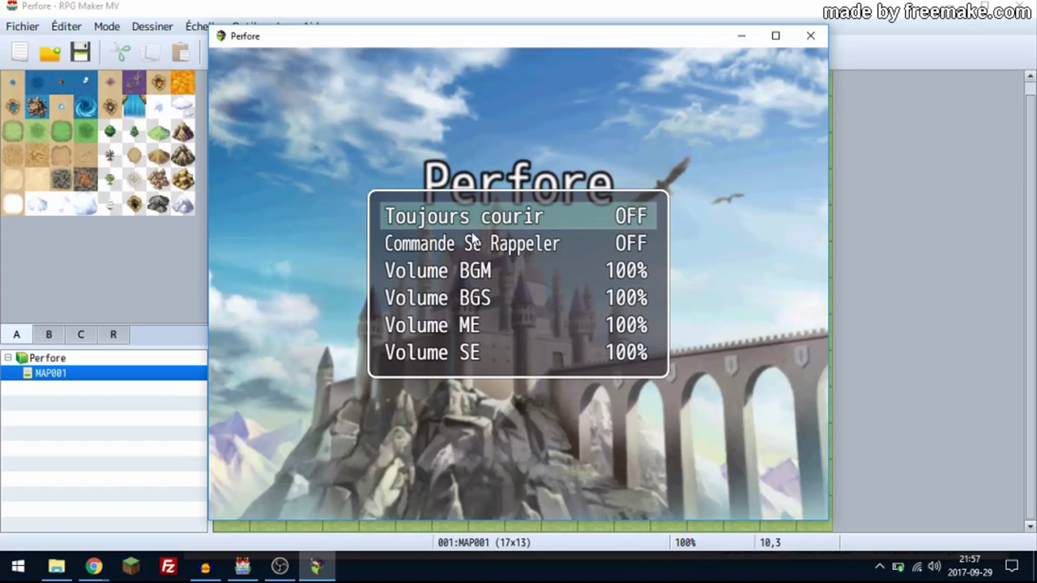
# Lower the game's BGM volume to 0% and cycle the BGS volume through its levels back to 100%.
pyautogui.click(632, 276)
pyautogui.click(631, 274)
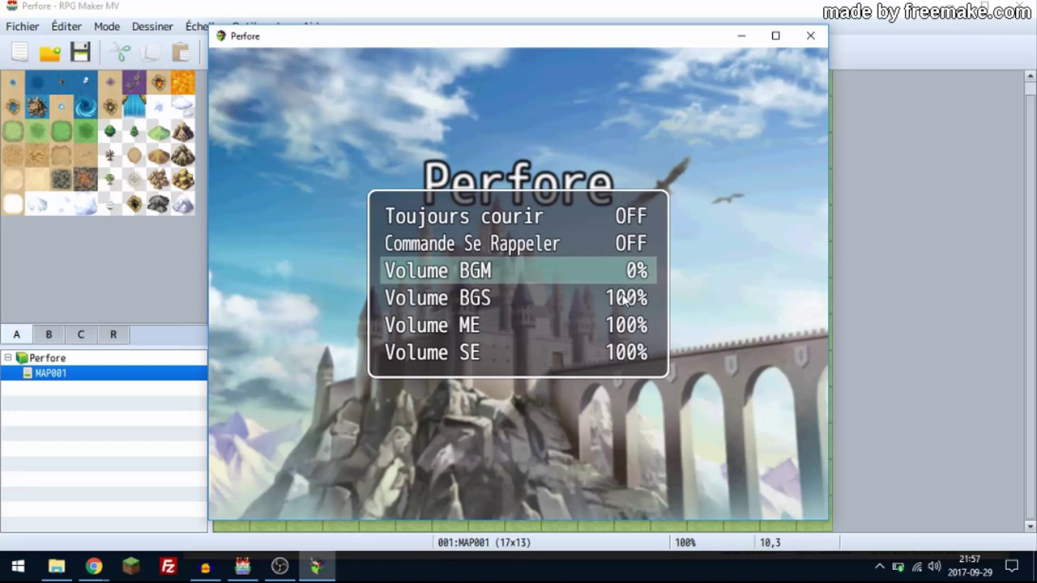
pyautogui.click(625, 299)
pyautogui.click(624, 299)
pyautogui.click(624, 299)
pyautogui.click(624, 298)
pyautogui.click(625, 299)
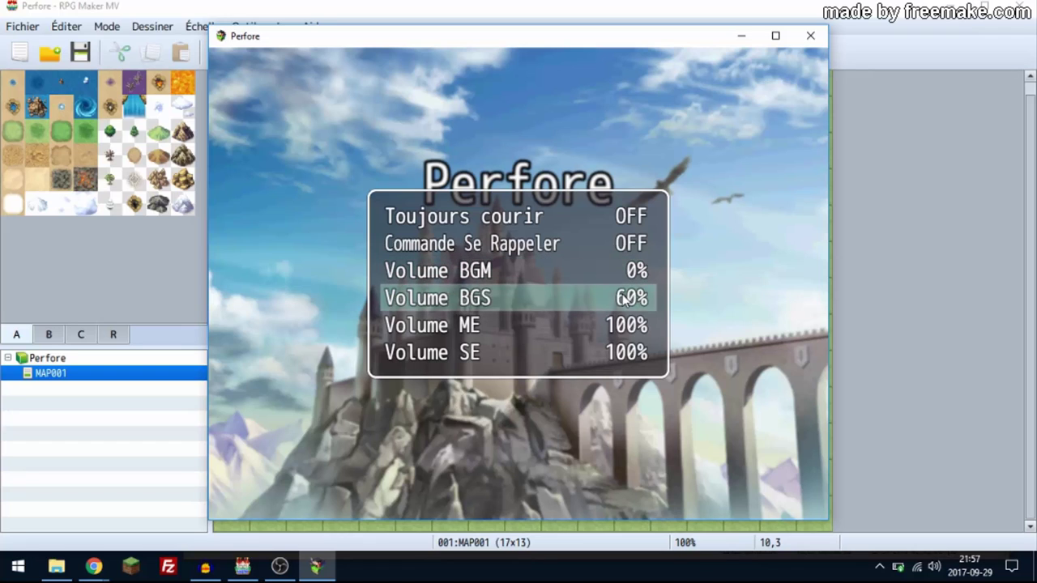
pyautogui.click(640, 301)
pyautogui.click(652, 302)
# Cycle the ME volume and the SE volume through their levels, bringing both back to 100%.
pyautogui.click(641, 324)
pyautogui.click(636, 328)
pyautogui.click(633, 332)
pyautogui.click(633, 333)
pyautogui.click(632, 333)
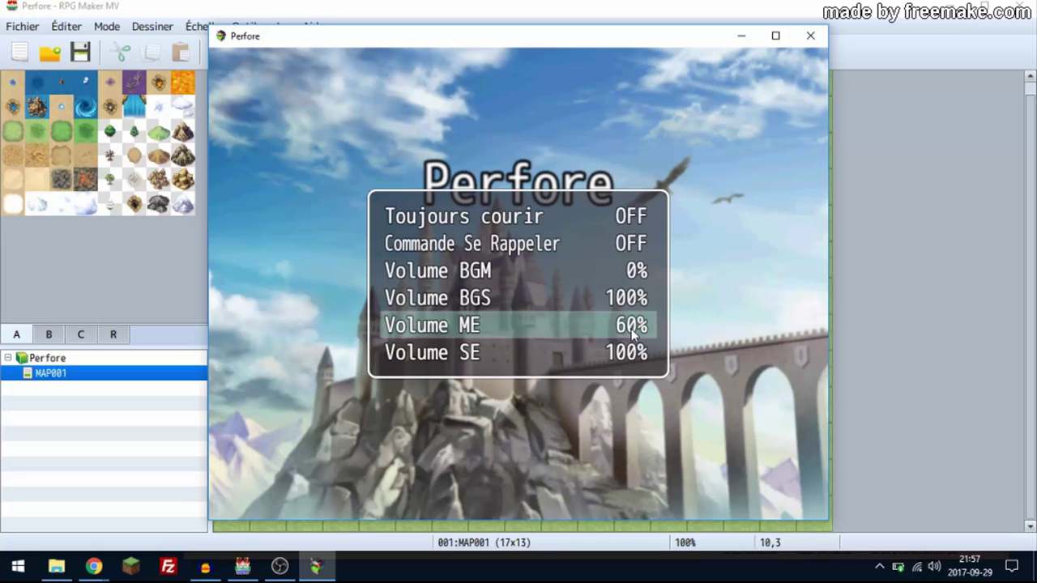
pyautogui.click(632, 334)
pyautogui.click(633, 332)
pyautogui.click(636, 355)
pyautogui.click(636, 355)
pyautogui.click(636, 355)
pyautogui.click(637, 357)
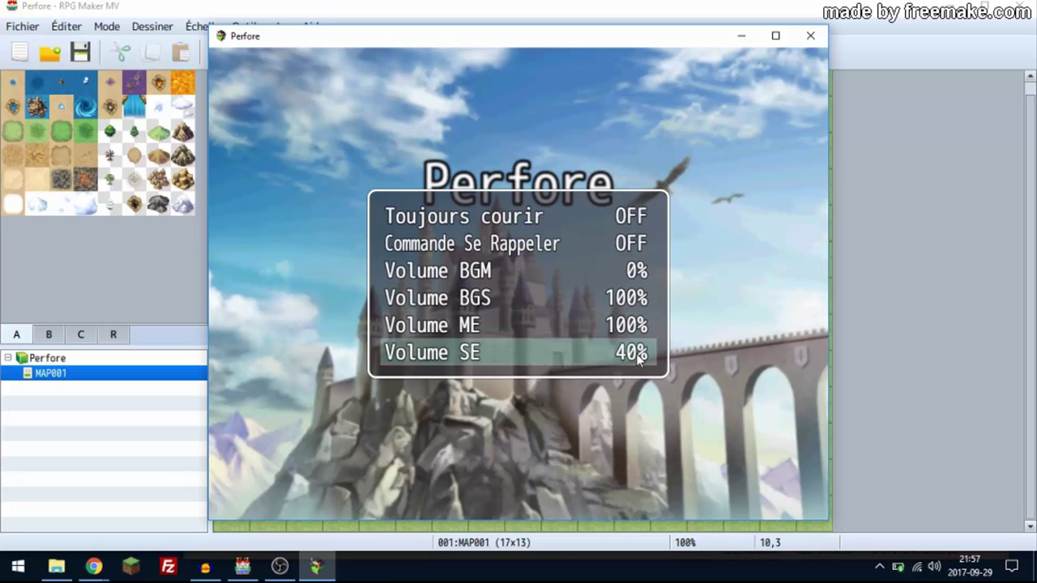
pyautogui.click(638, 358)
pyautogui.click(638, 360)
pyautogui.click(639, 359)
# Raise the BGM volume back to 100% and return to the game's title screen.
pyautogui.click(636, 272)
pyautogui.click(636, 271)
pyautogui.click(636, 272)
pyautogui.click(636, 271)
pyautogui.click(636, 271)
pyautogui.click(636, 271)
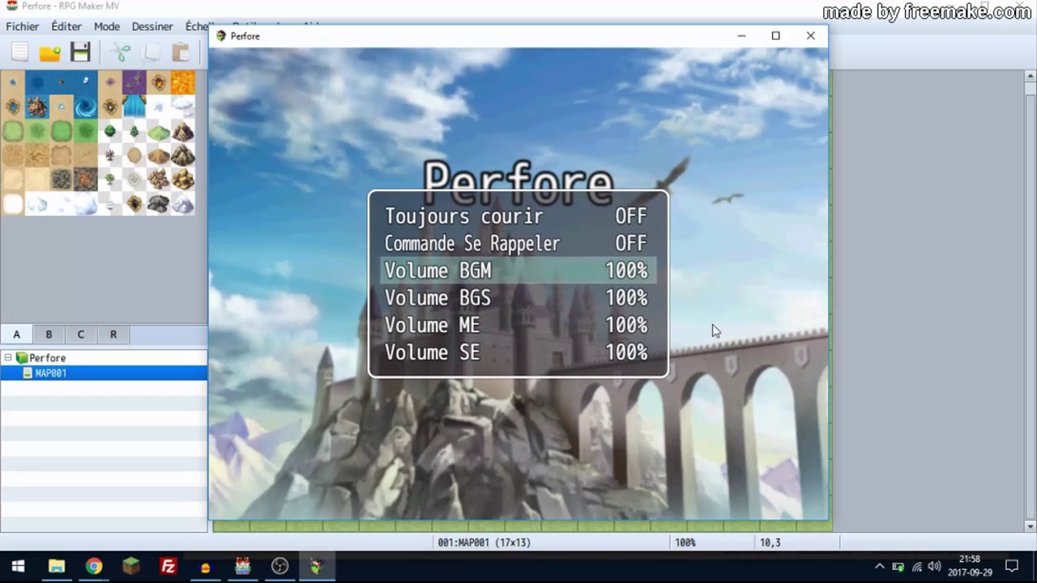
pyautogui.rightClick(599, 272)
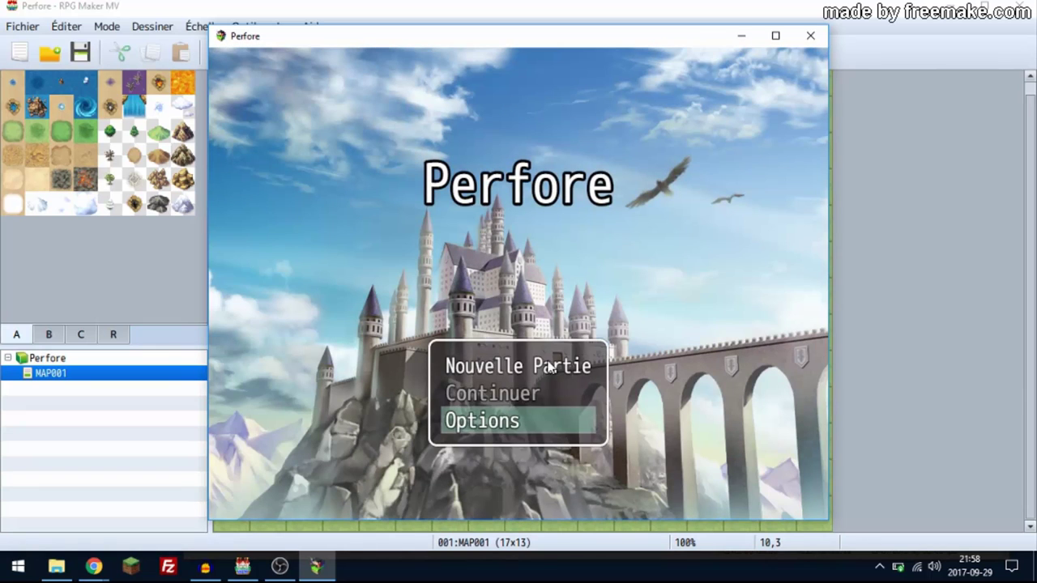
# Start a new game, walk the character down, right and down across the map, and close the playtest.
pyautogui.click(521, 395)
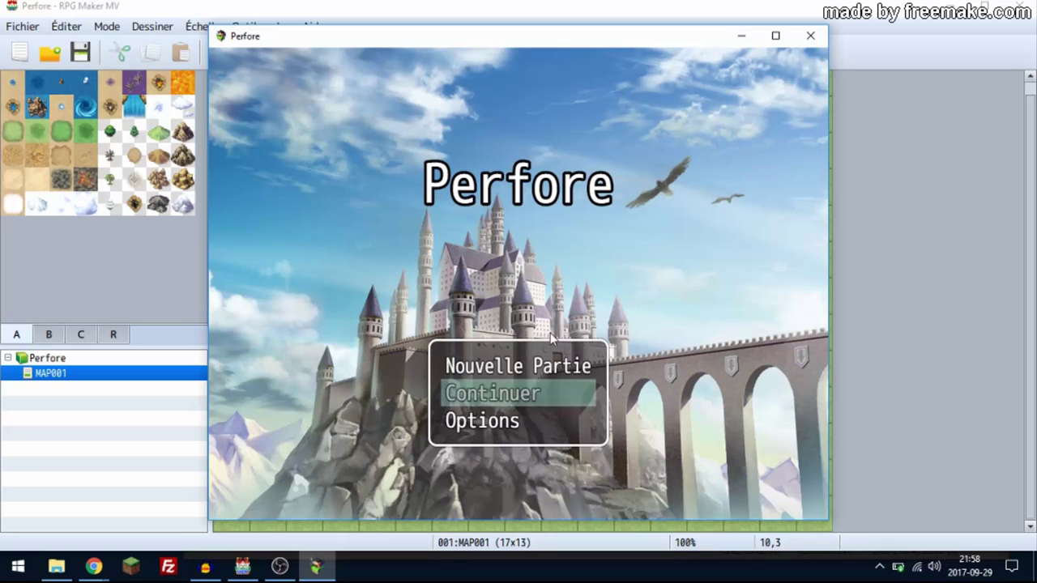
pyautogui.doubleClick(534, 367)
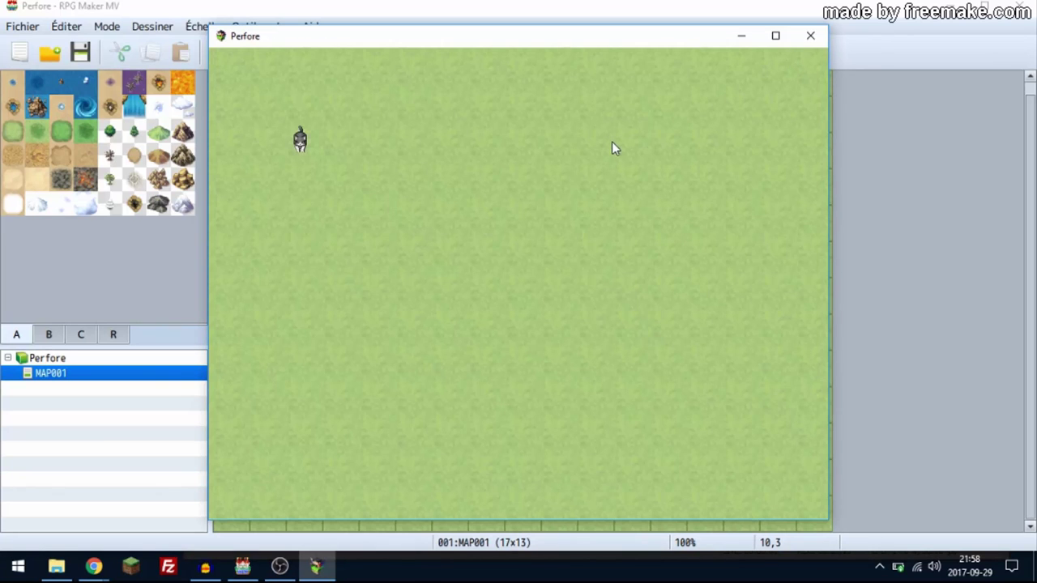
pyautogui.press('Down')
pyautogui.press('Right')
pyautogui.press('Down')
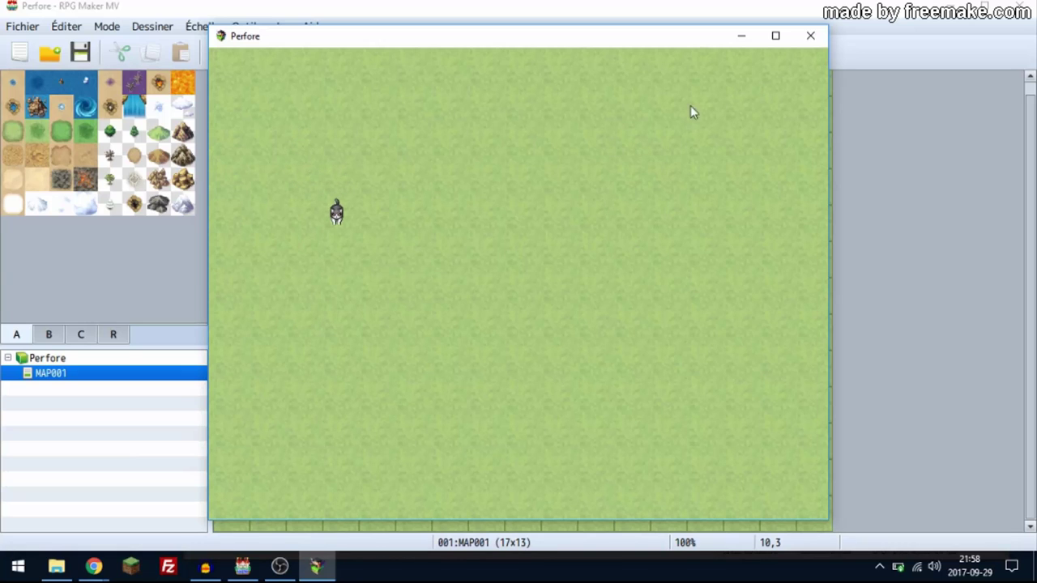
pyautogui.click(810, 35)
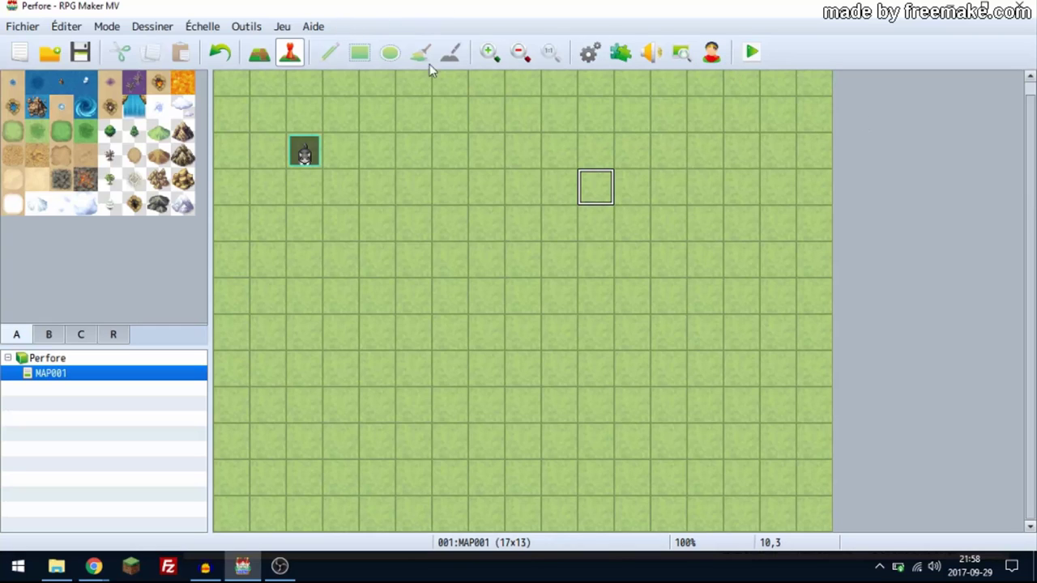
# Examine the Terms, Types and System settings in the database, and cancel it without changes.
pyautogui.click(589, 52)
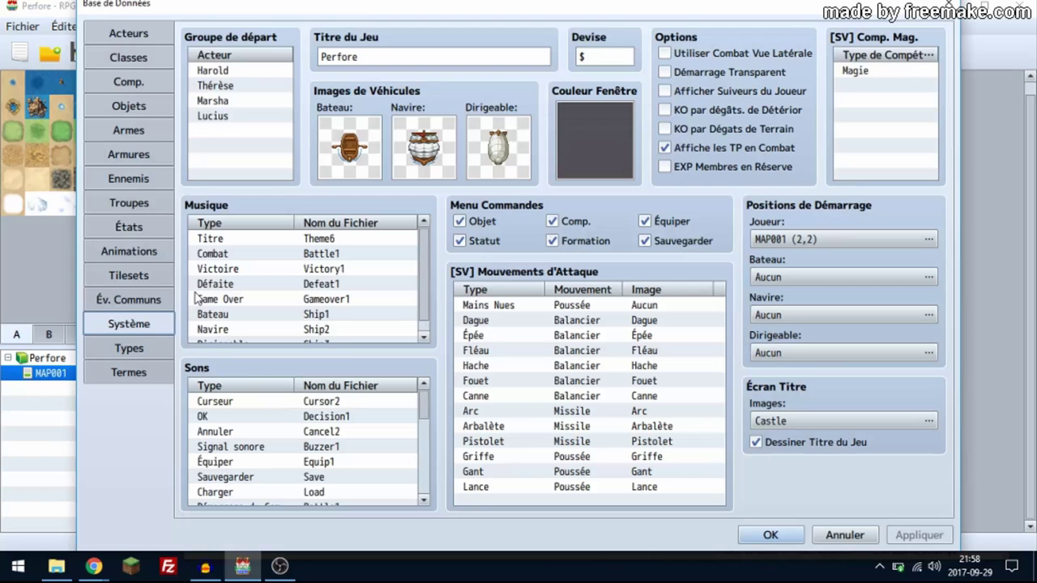
pyautogui.click(155, 375)
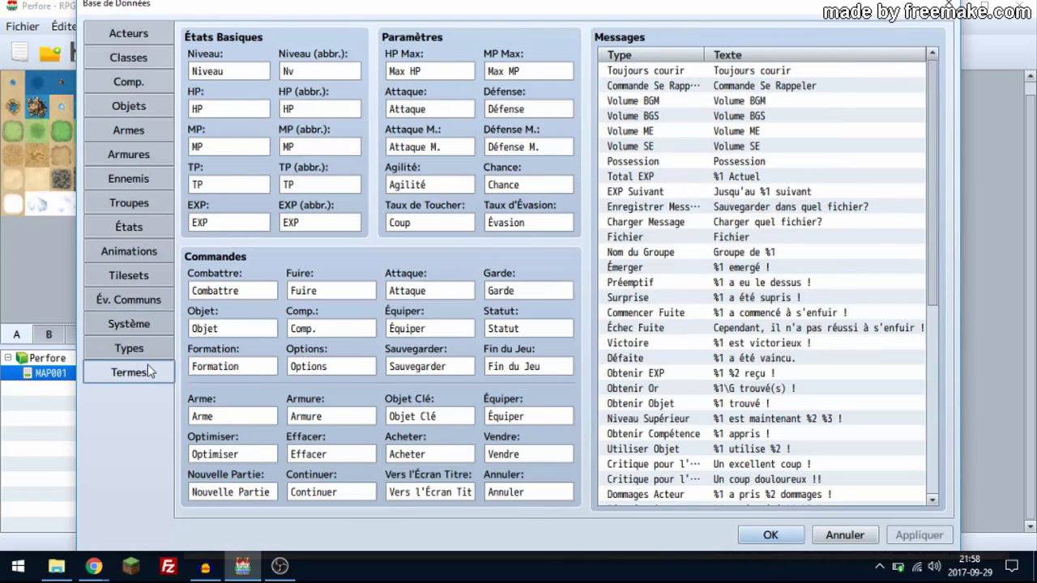
pyautogui.click(139, 350)
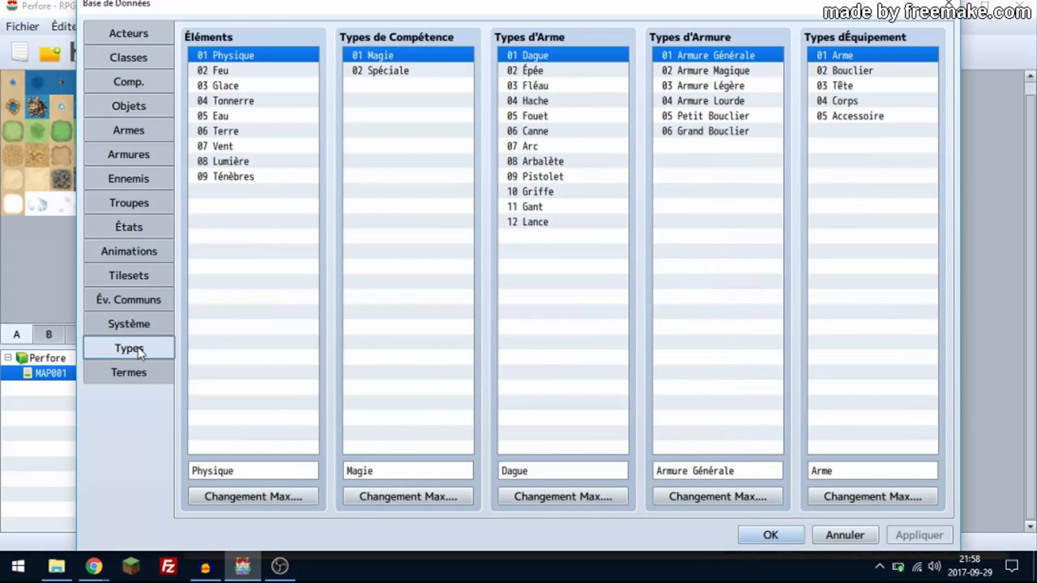
pyautogui.click(126, 374)
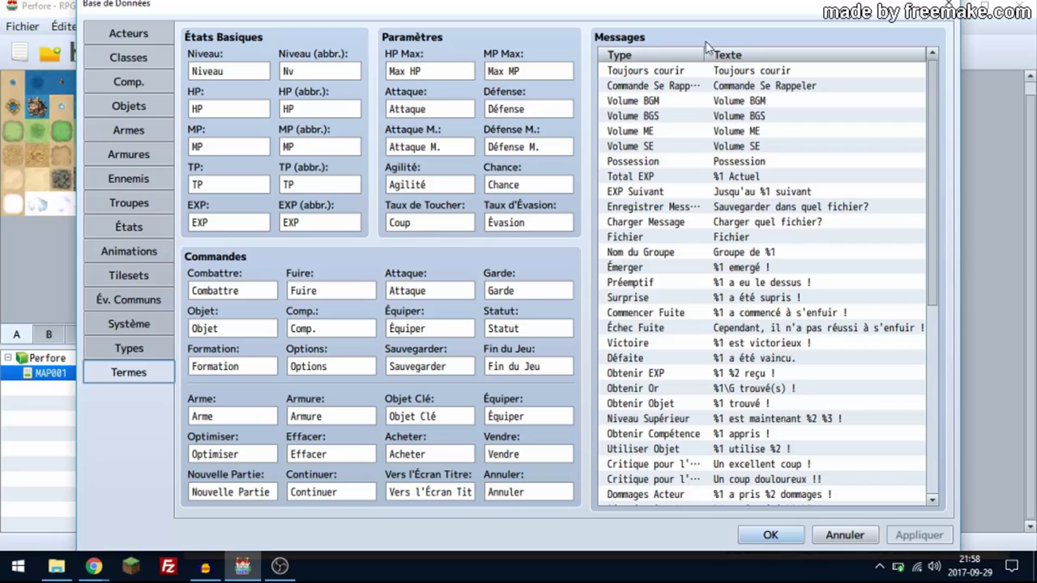
pyautogui.click(129, 348)
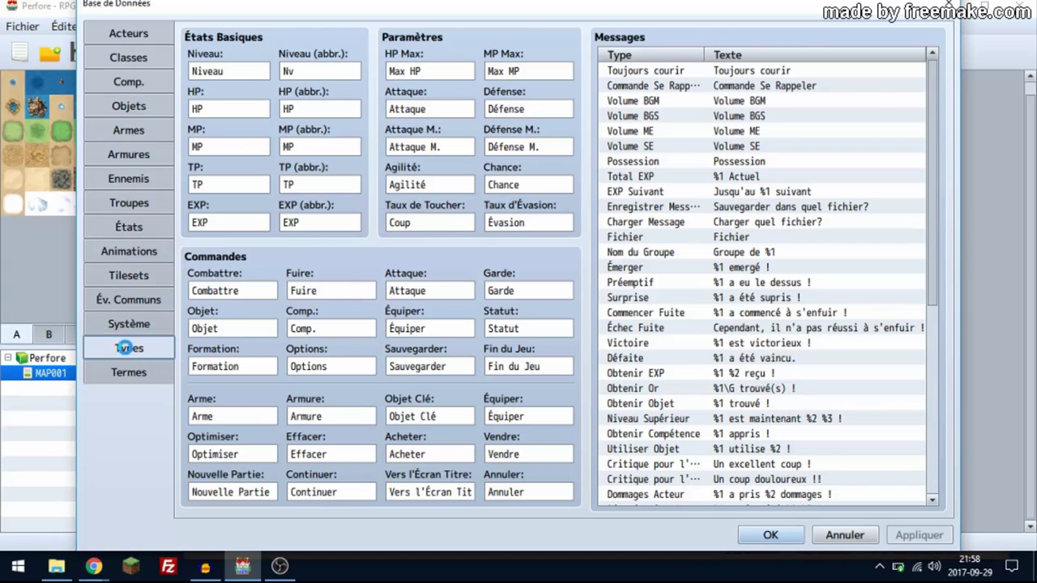
pyautogui.click(135, 321)
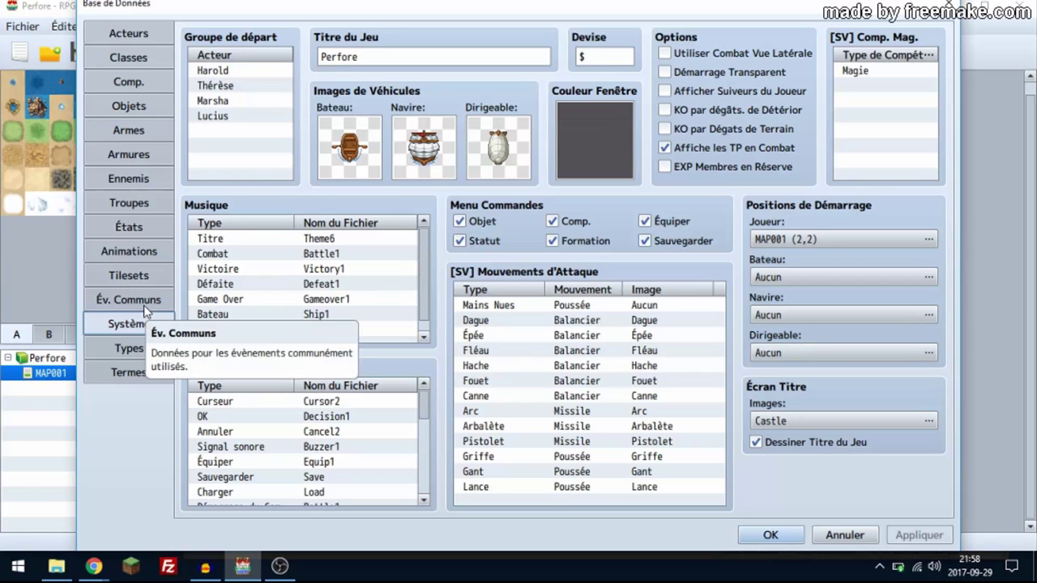
pyautogui.click(134, 371)
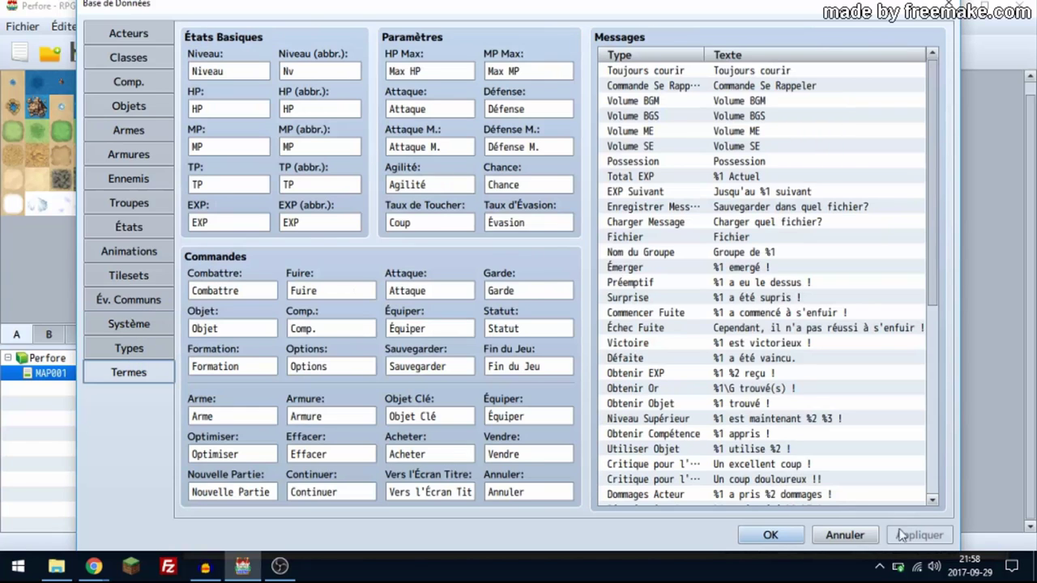
pyautogui.click(844, 535)
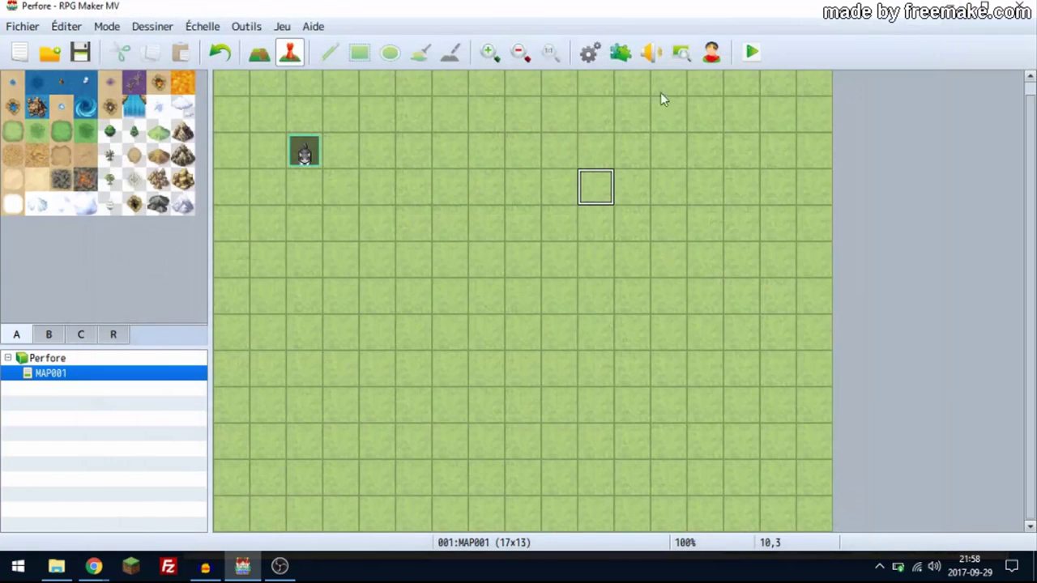
# Reopen the database and close it, and check the plugin manager before returning to the map.
pyautogui.click(589, 53)
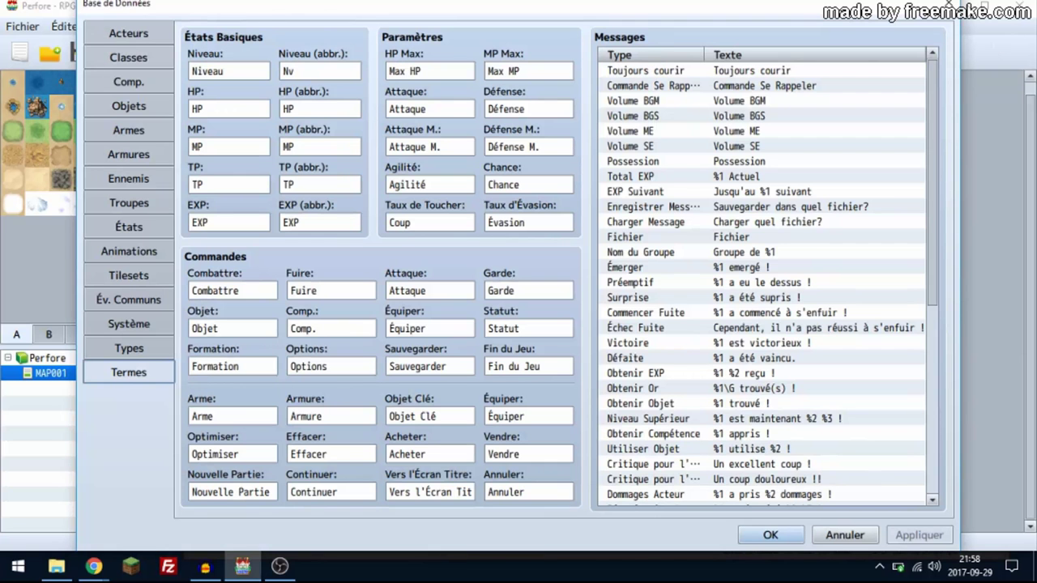
pyautogui.click(946, 7)
pyautogui.press('F10')
pyautogui.click(698, 493)
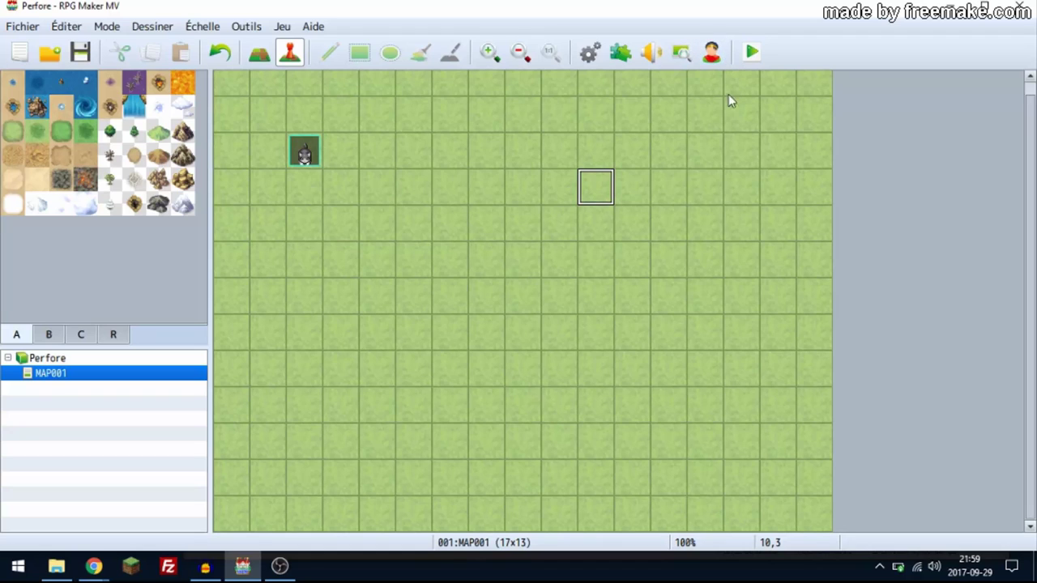
# Switch the editor to map mode and back to event mode.
pyautogui.click(32, 27)
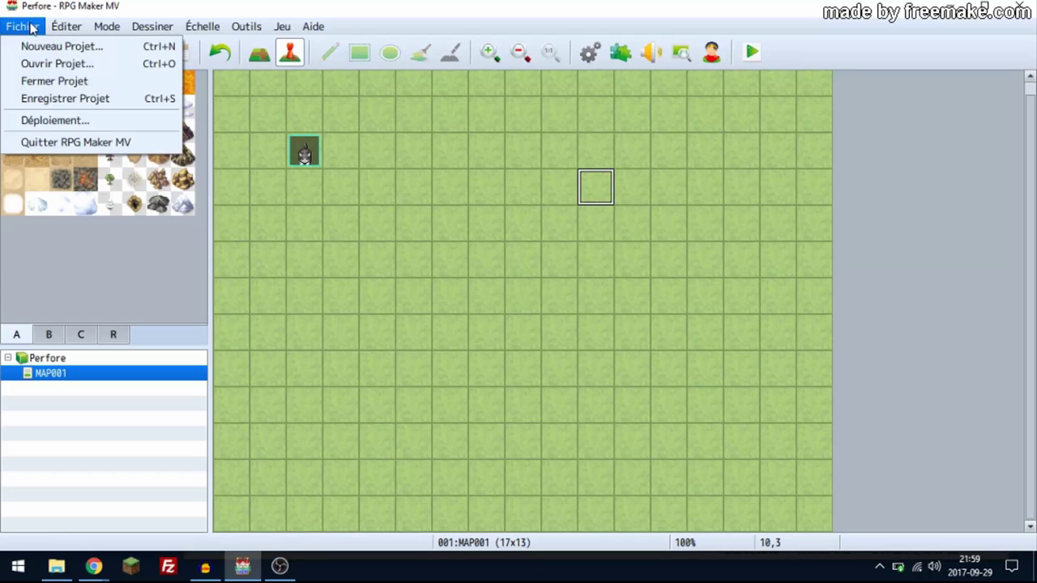
pyautogui.click(121, 27)
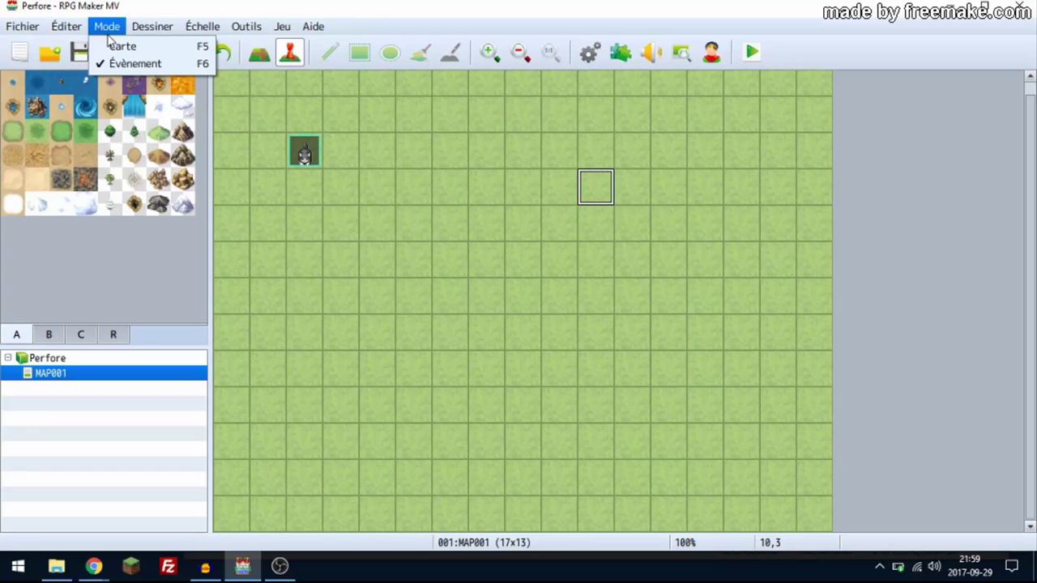
pyautogui.click(113, 46)
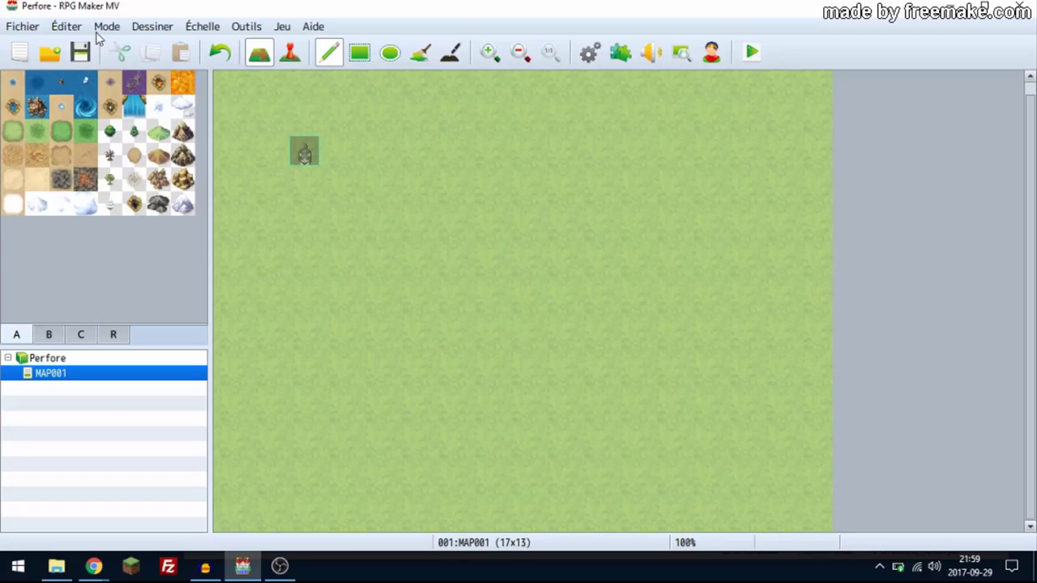
pyautogui.click(98, 30)
pyautogui.click(118, 63)
pyautogui.click(136, 29)
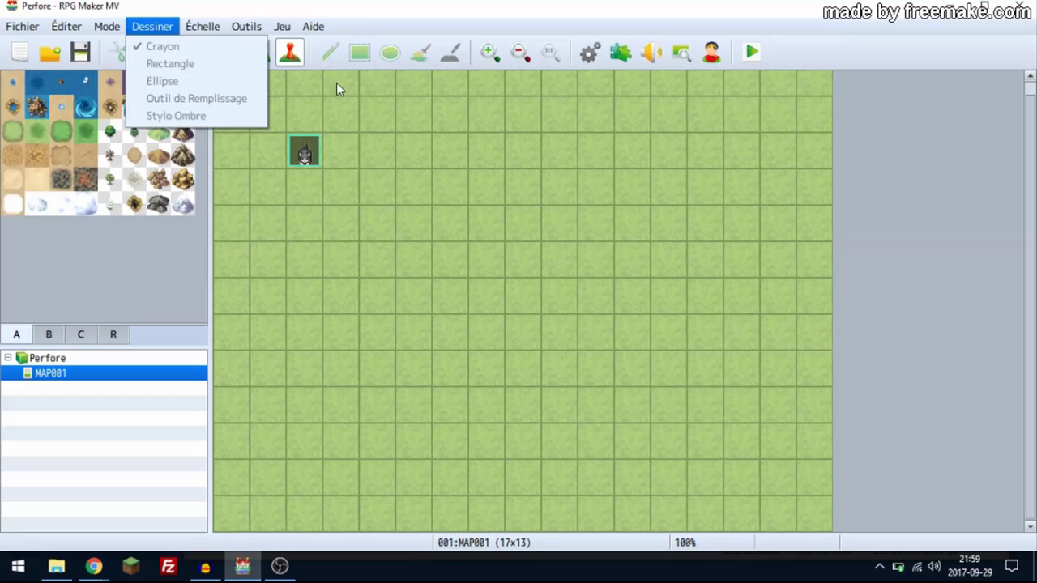
pyautogui.moveTo(239, 27)
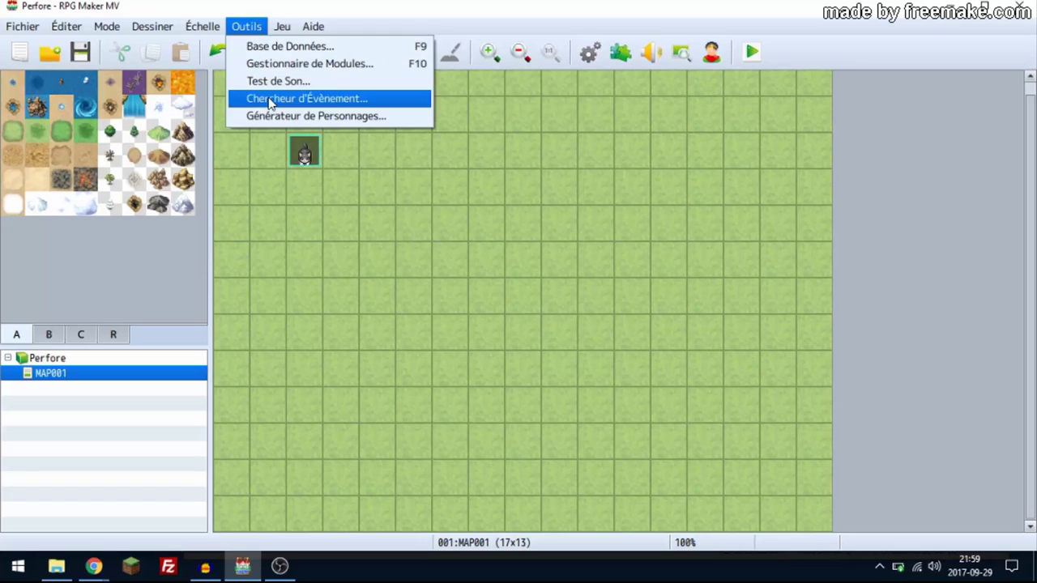
pyautogui.moveTo(285, 31)
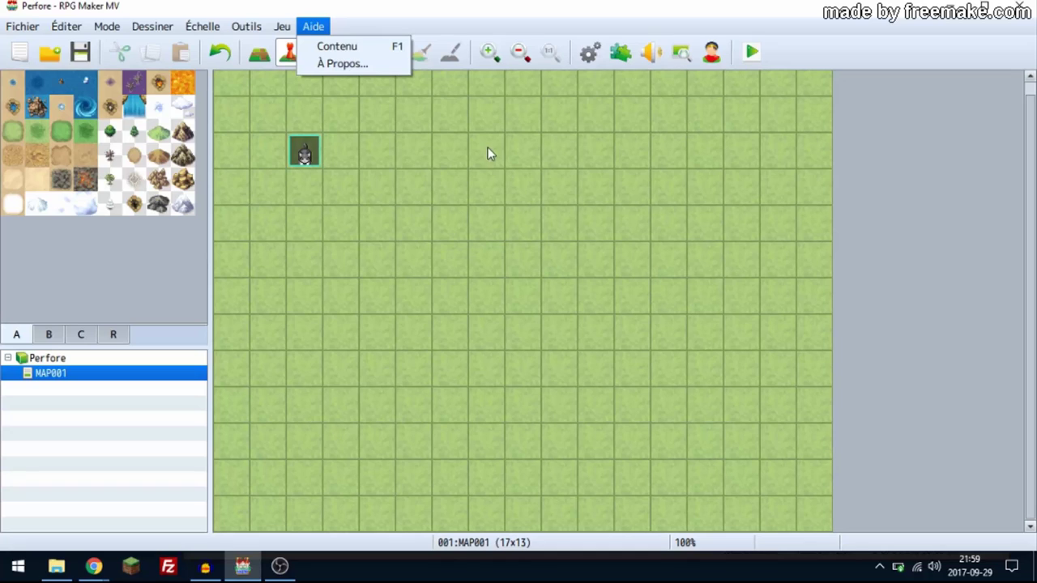
pyautogui.click(489, 16)
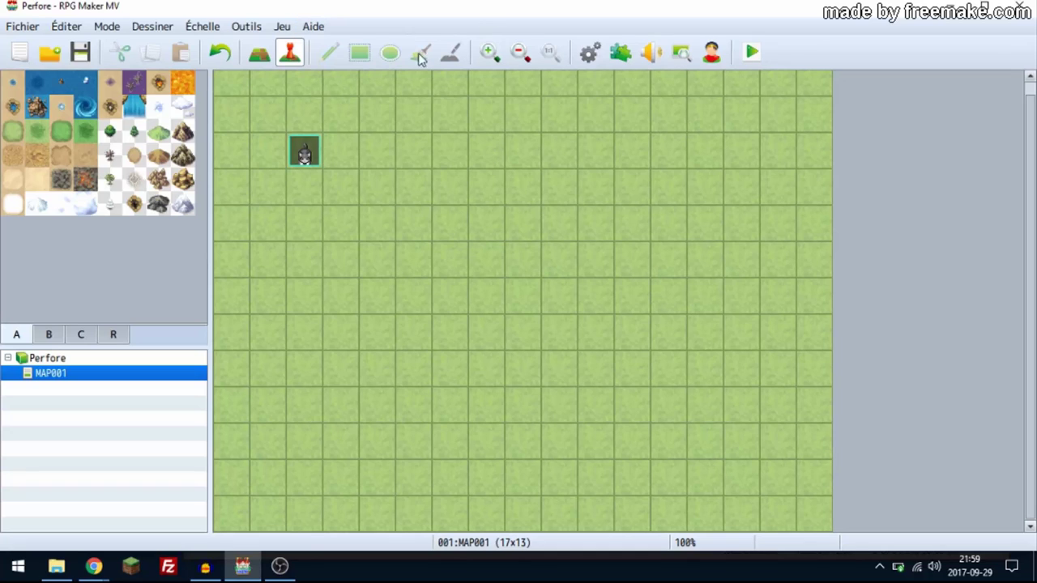